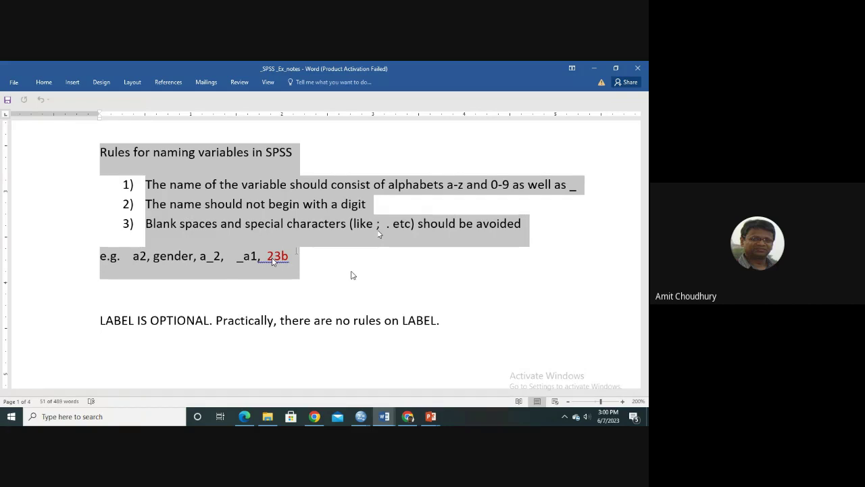
Step: Switch to the SPSS Data Editor and name the first variable patient_id_no
left_click(594, 68)
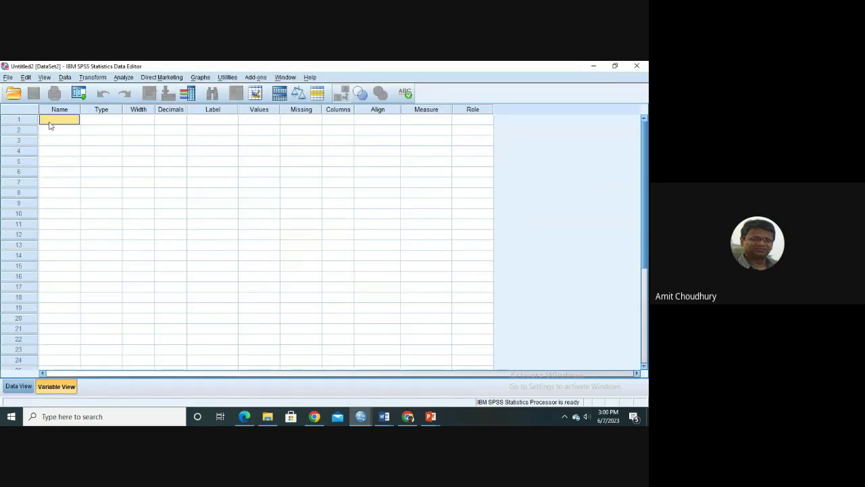
type("pa")
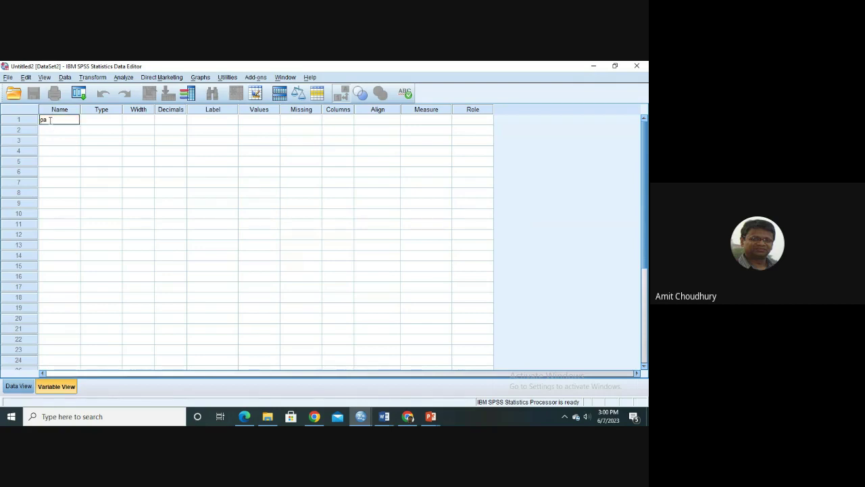
type("tient_id_no")
Step: Open the variable type settings for patient_id_no and consult the patient table in the SPSS Ex-2 HRDC Word document before returning to SPSS
left_click(95, 122)
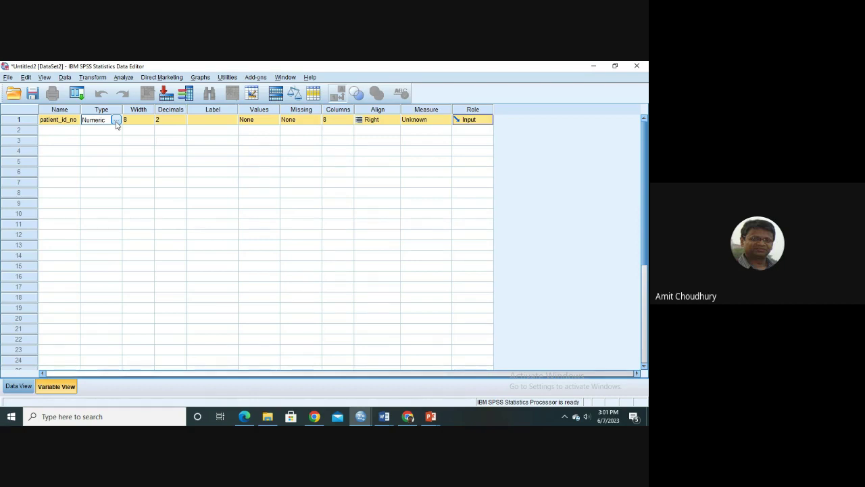
left_click(115, 121)
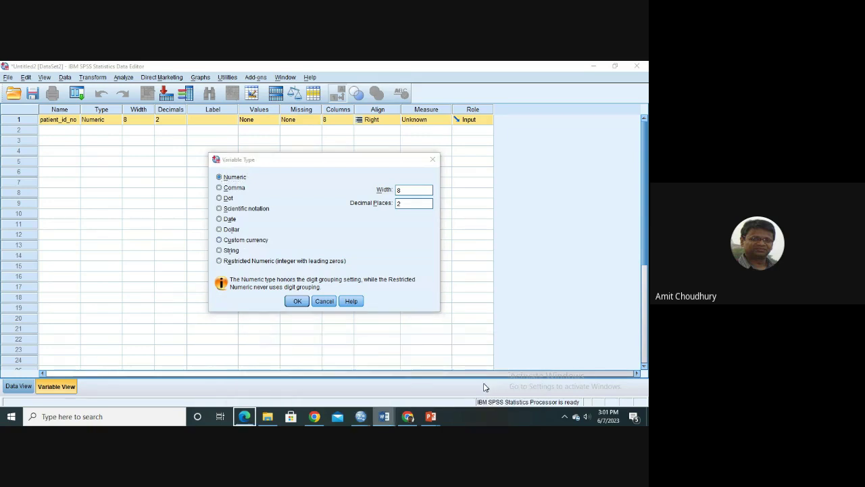
right_click(383, 418)
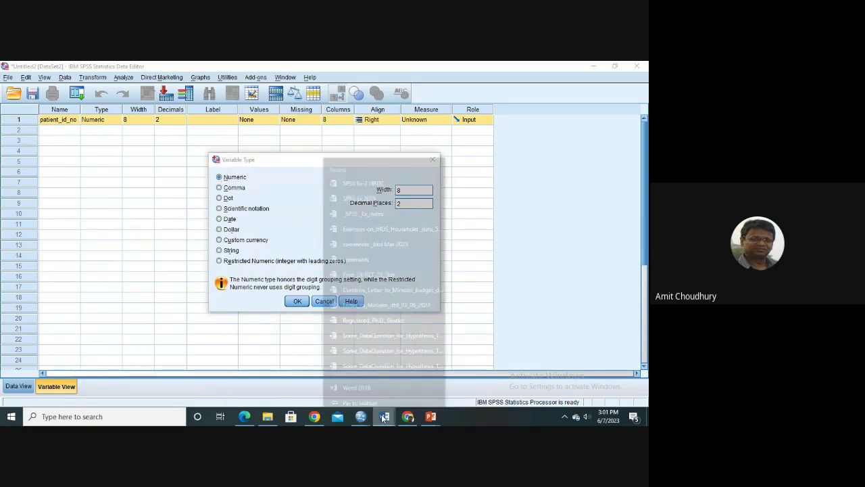
left_click(382, 417)
left_click(500, 375)
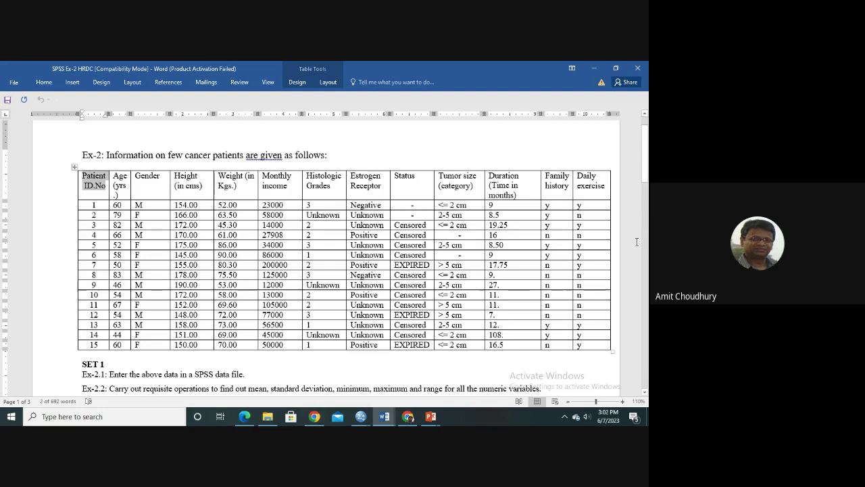
left_click(594, 68)
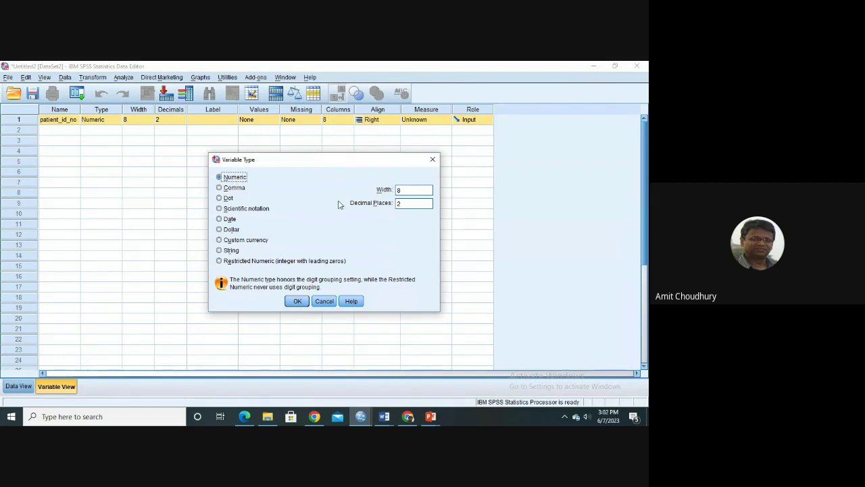
Step: Keep patient_id_no numeric and set its decimal places to 0
left_click(408, 204)
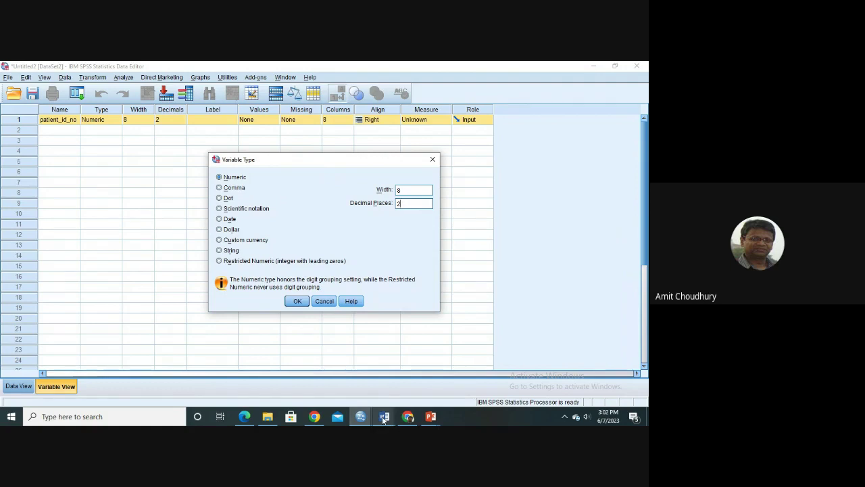
mouse_move(384, 419)
left_click(461, 386)
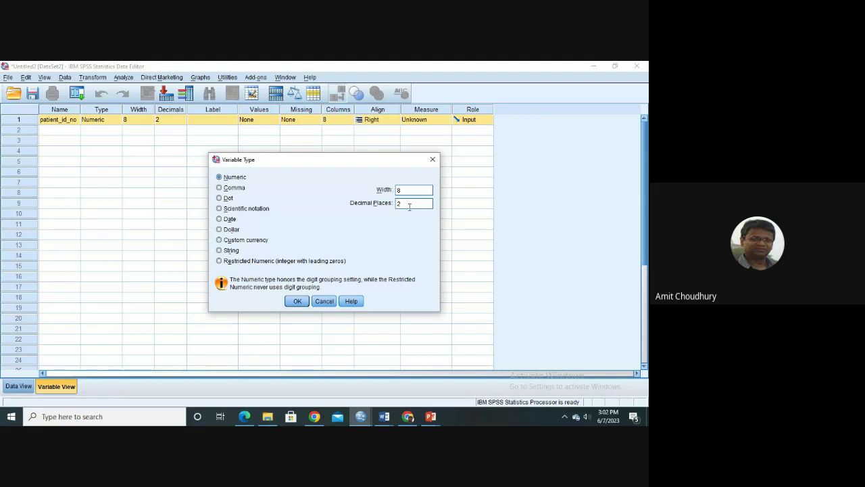
key("BackSpace")
type("0")
Step: Set the width of patient_id_no to 2 and apply the variable type settings
mouse_move(383, 414)
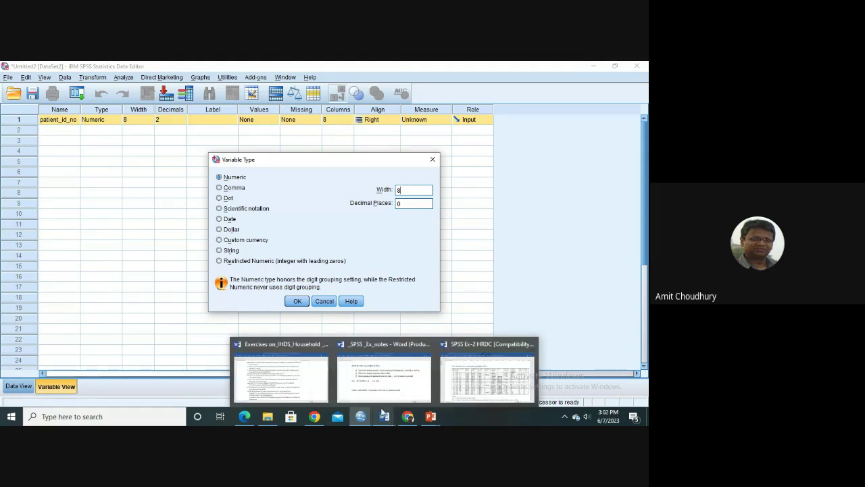
mouse_move(484, 377)
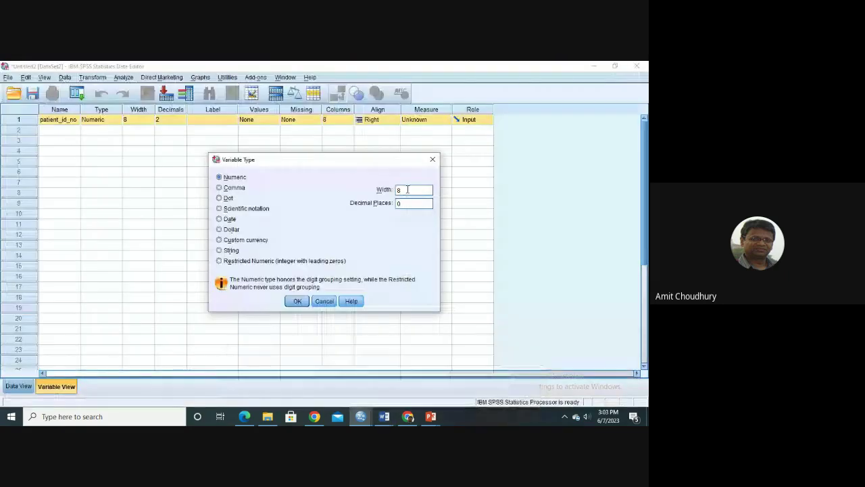
left_click(407, 189)
key("BackSpace")
type("2")
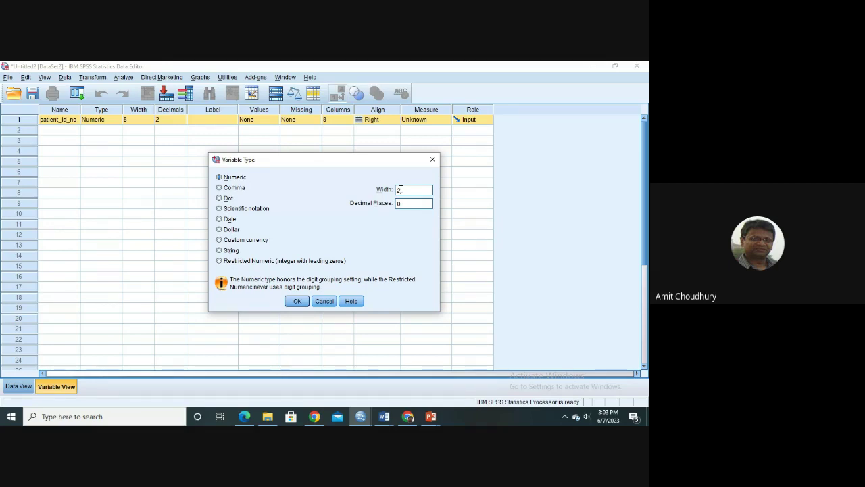
double_click(408, 189)
left_click(408, 190)
double_click(399, 190)
type("2")
left_click(298, 302)
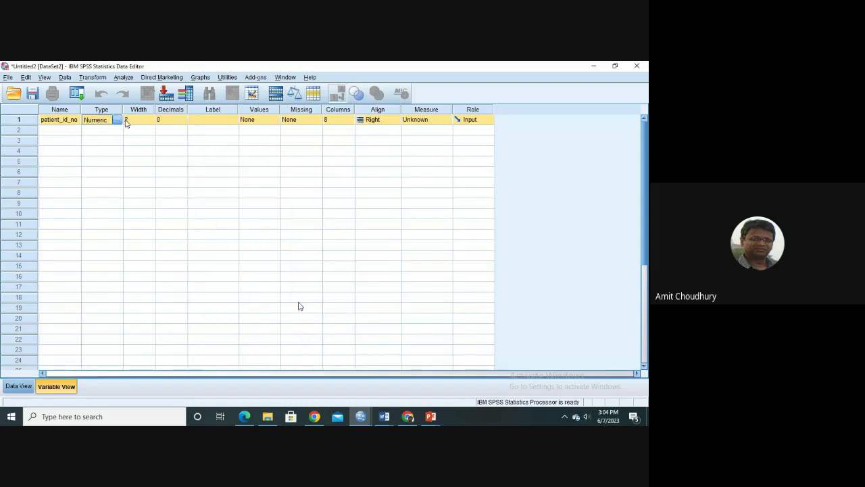
Step: Widen the Label column in the variable list to make room for longer labels
left_click(214, 123)
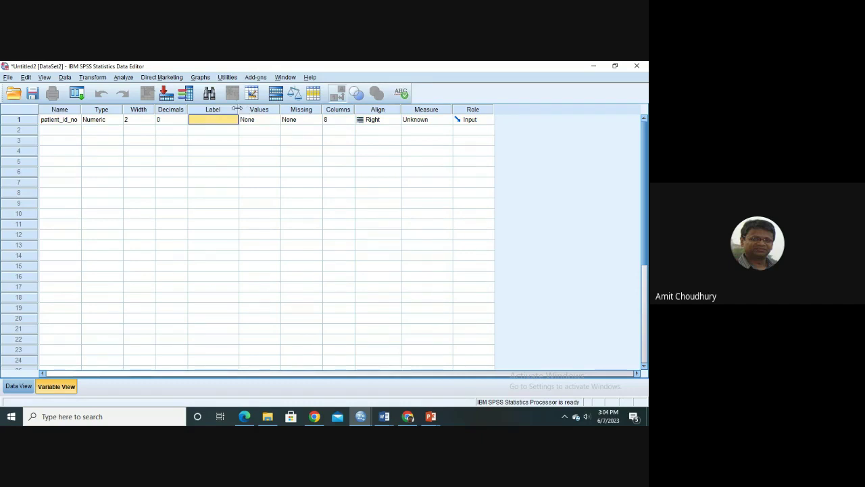
left_click_drag(236, 109, 310, 109)
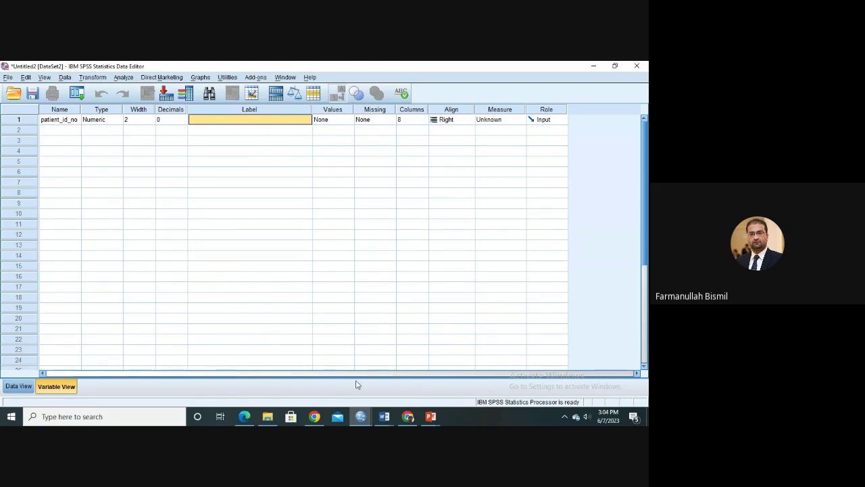
Step: Review the patient ID values in the SPSS Ex-2 HRDC Word table, highlighting rows 1 to 15, and return to SPSS
mouse_move(384, 418)
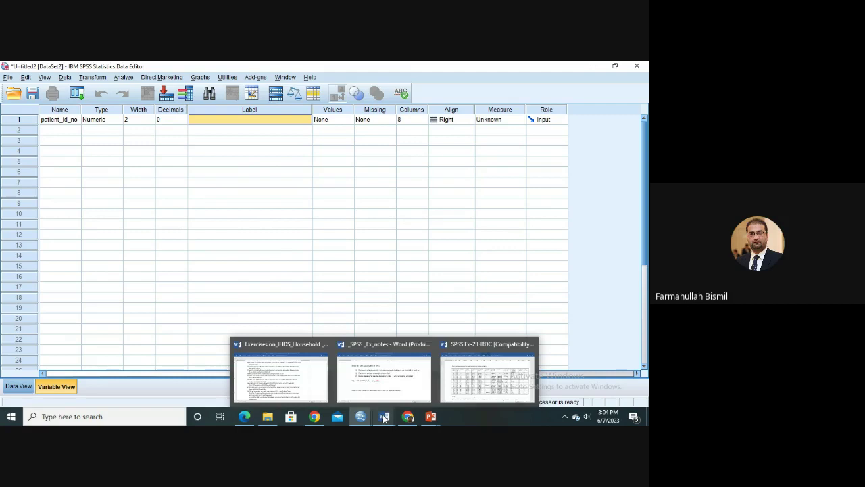
left_click(478, 376)
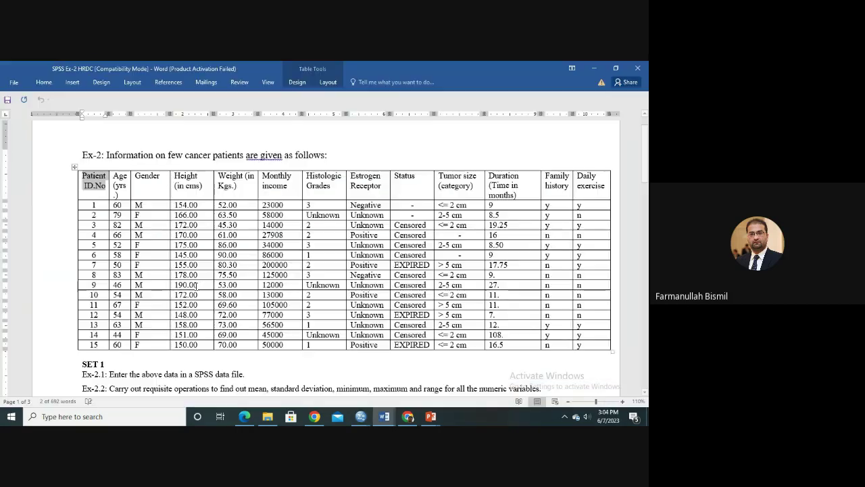
left_click_drag(92, 203, 100, 339)
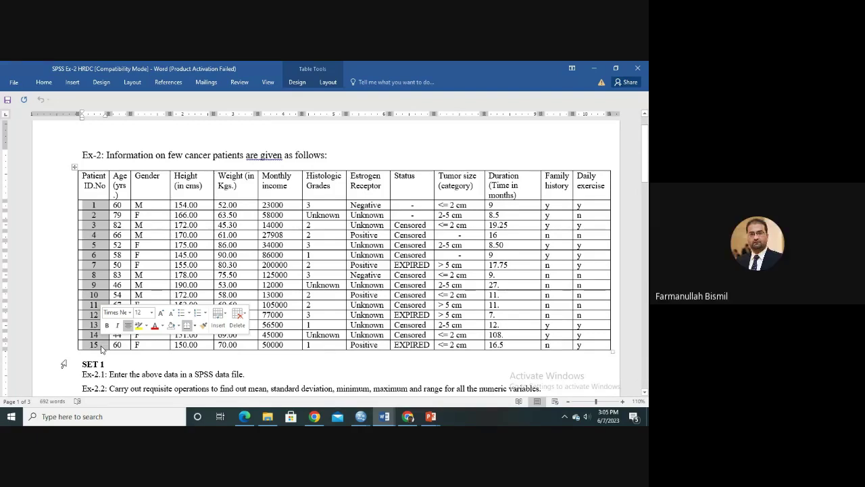
left_click(593, 69)
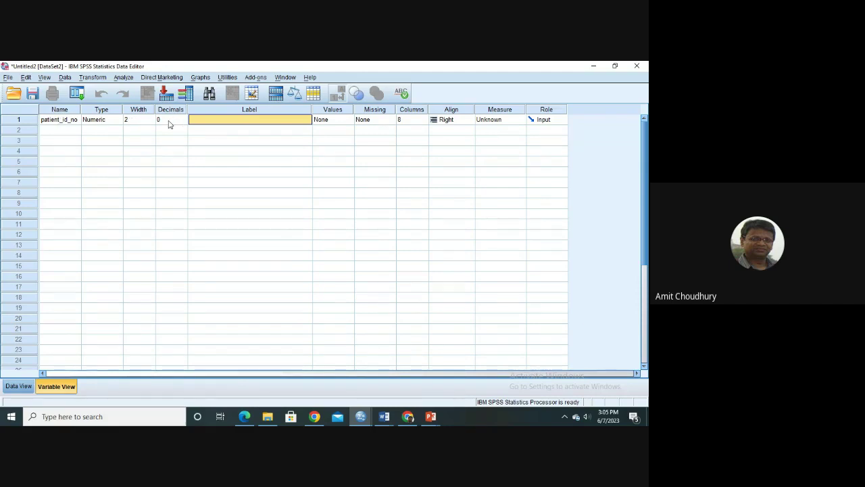
Step: Set the width of patient_id_no to 3 and check it in the variable type settings
left_click(111, 121)
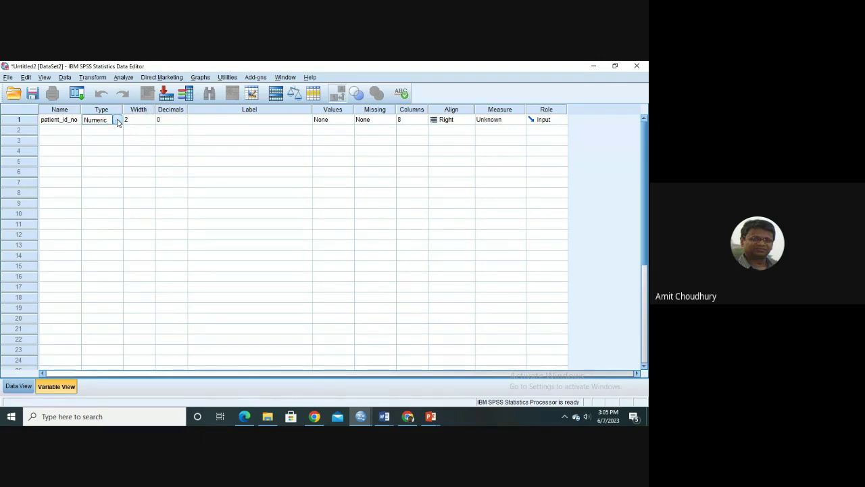
left_click(118, 121)
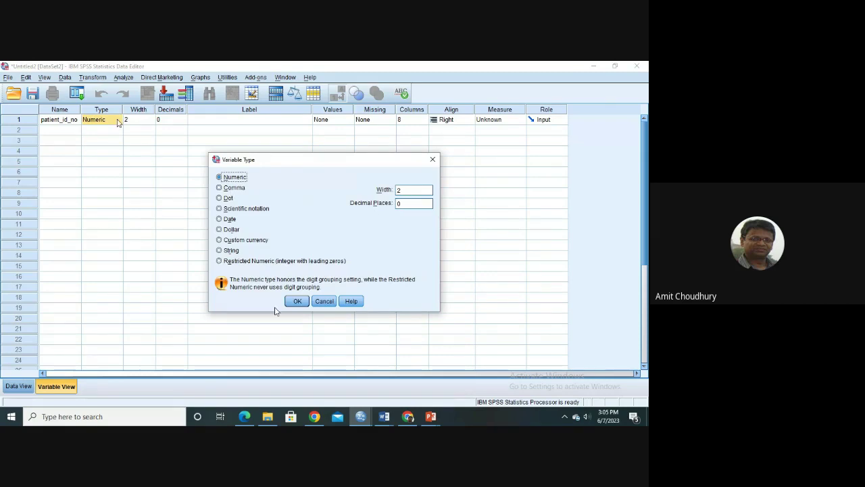
left_click(298, 301)
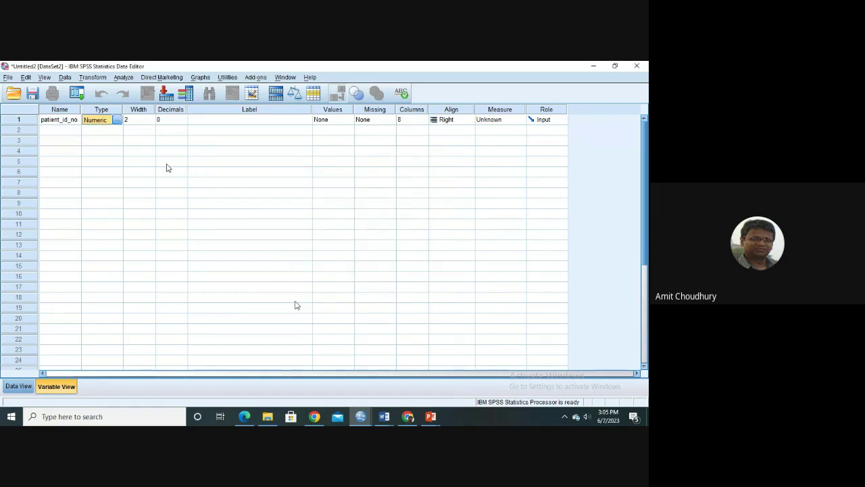
left_click(150, 120)
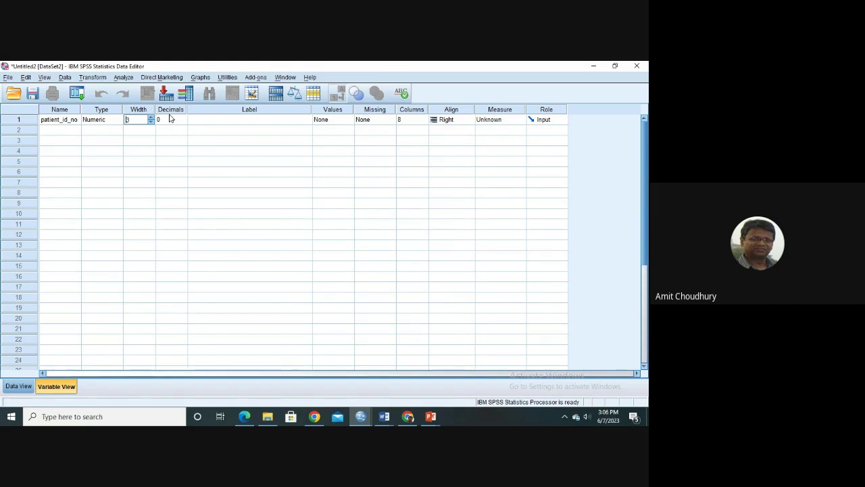
left_click(98, 122)
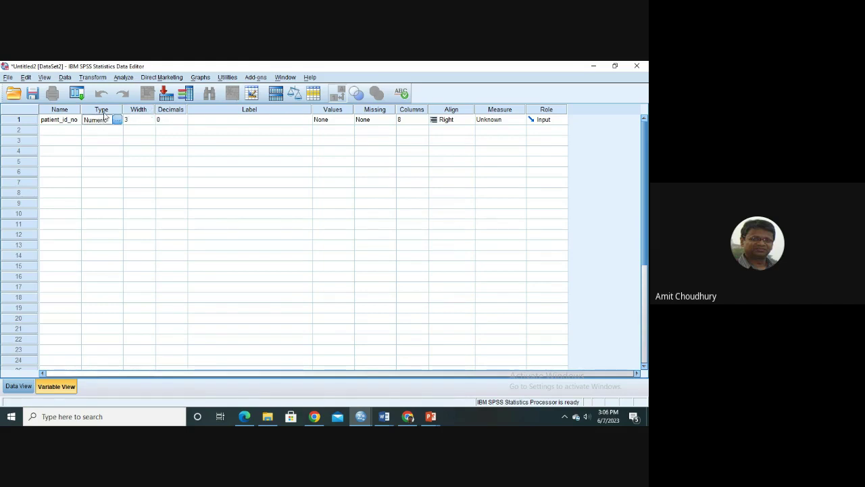
left_click(118, 120)
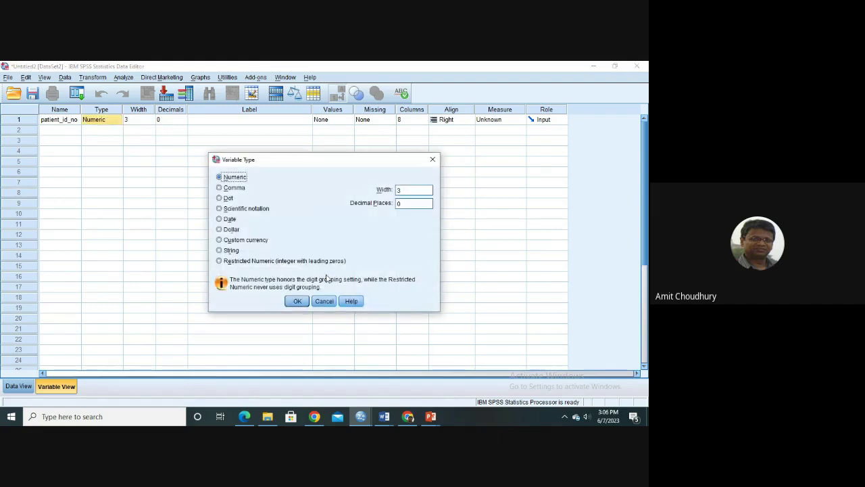
left_click(298, 302)
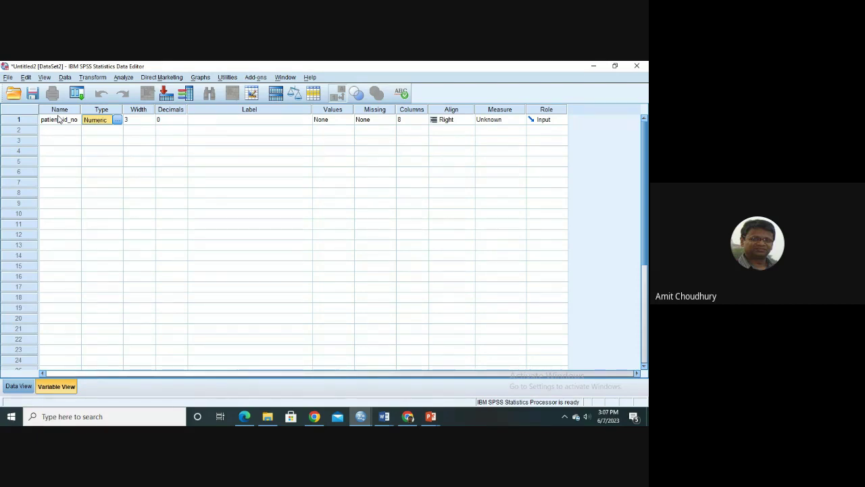
Step: Give patient_id_no the label "Patient ID No"
left_click(224, 123)
left_click(212, 120)
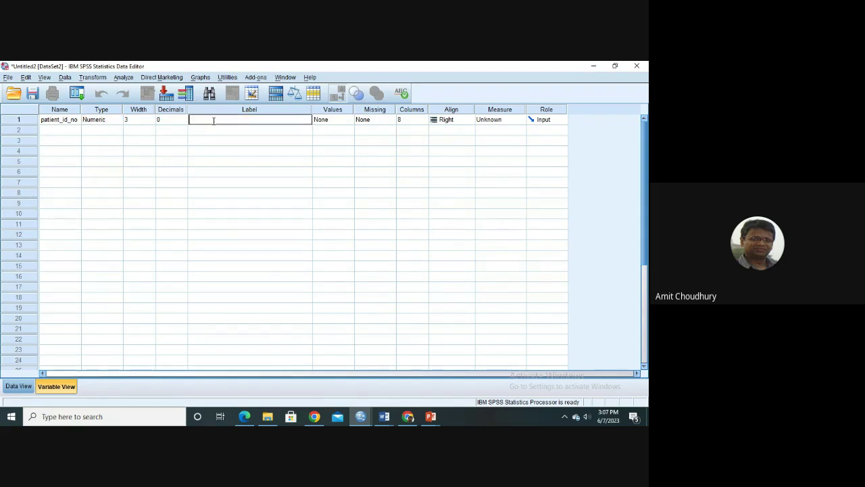
type("Patient Id No")
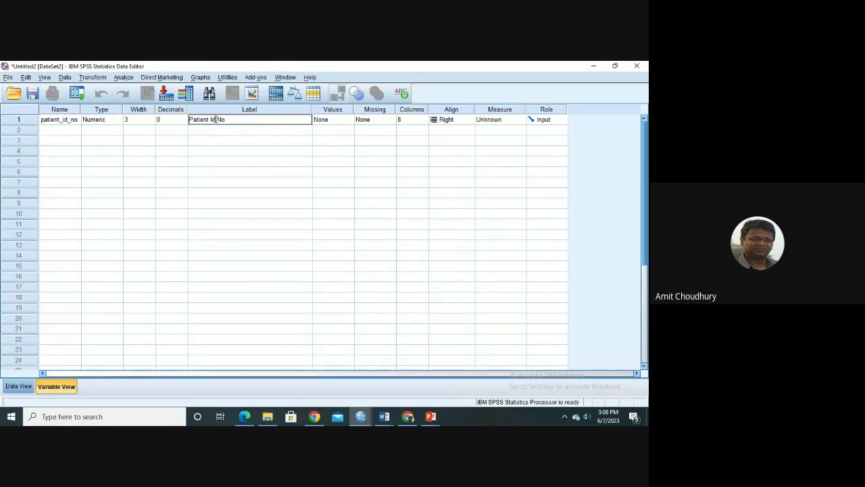
left_click_drag(216, 119, 212, 119)
type("D")
Step: Switch to the IHDS_Household _data_5%.sav dataset and widen its Label column to show the full variable labels
mouse_move(362, 418)
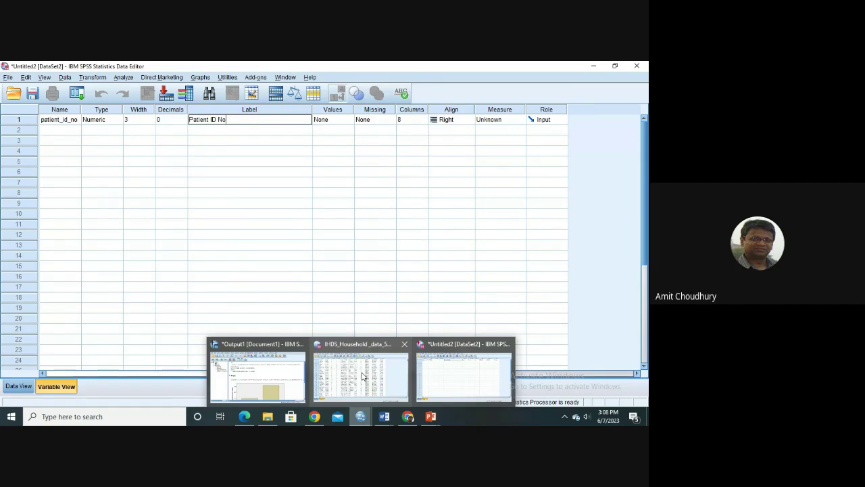
left_click(362, 376)
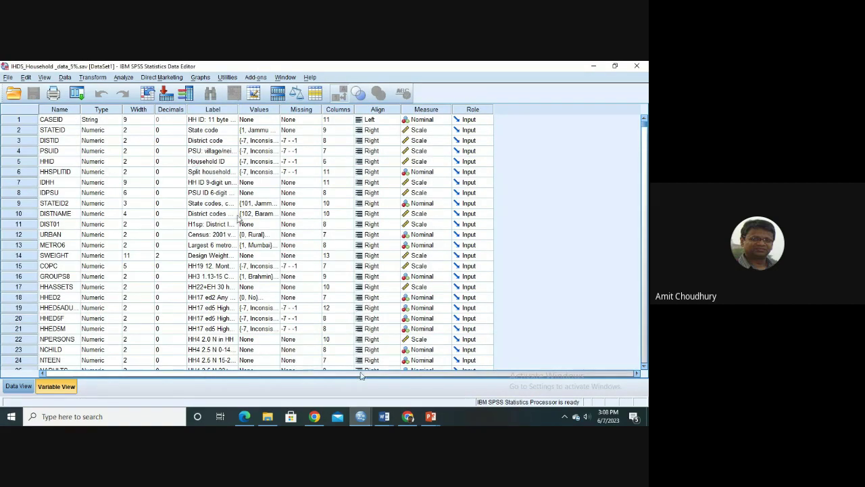
left_click_drag(237, 109, 308, 107)
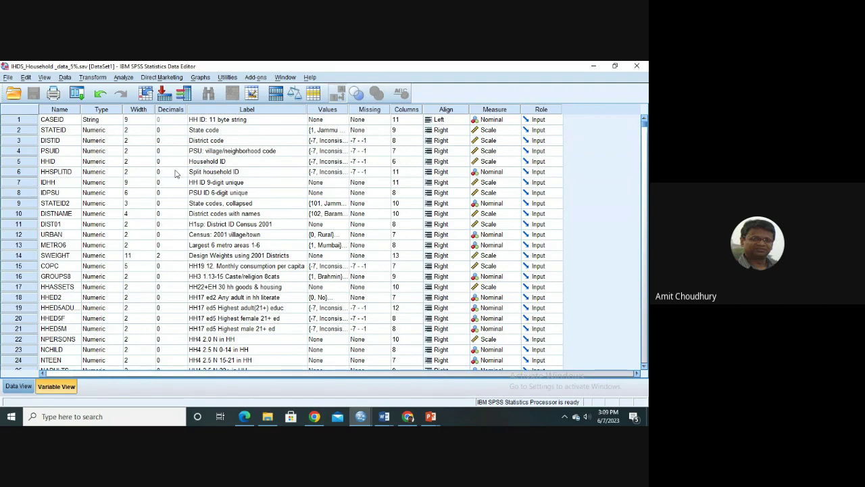
Step: Examine the first two household cases in the data values, and return to the variable definitions
left_click(16, 388)
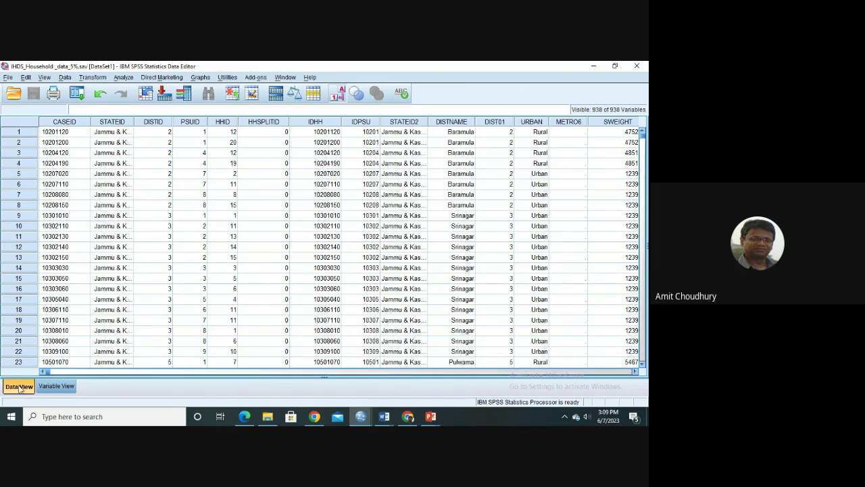
left_click(25, 134)
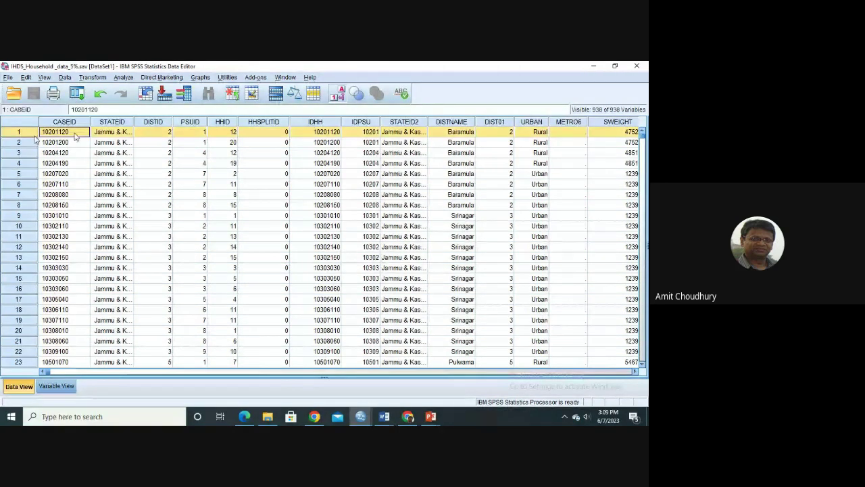
left_click(24, 144)
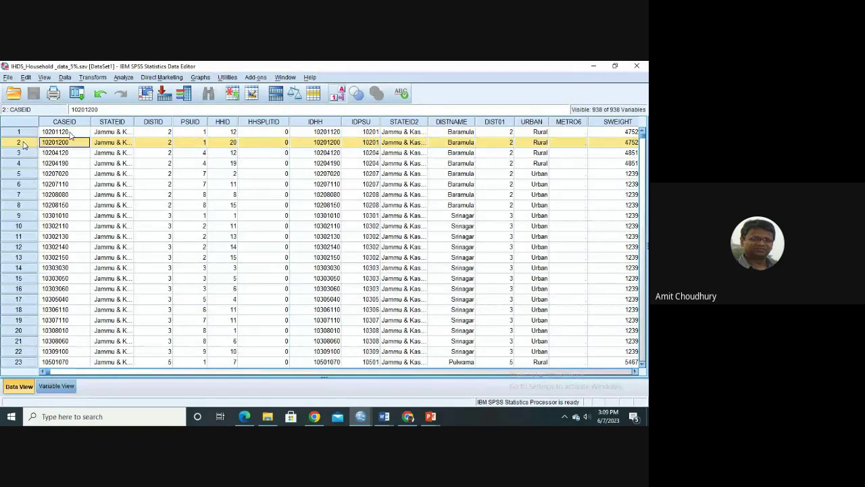
left_click(57, 387)
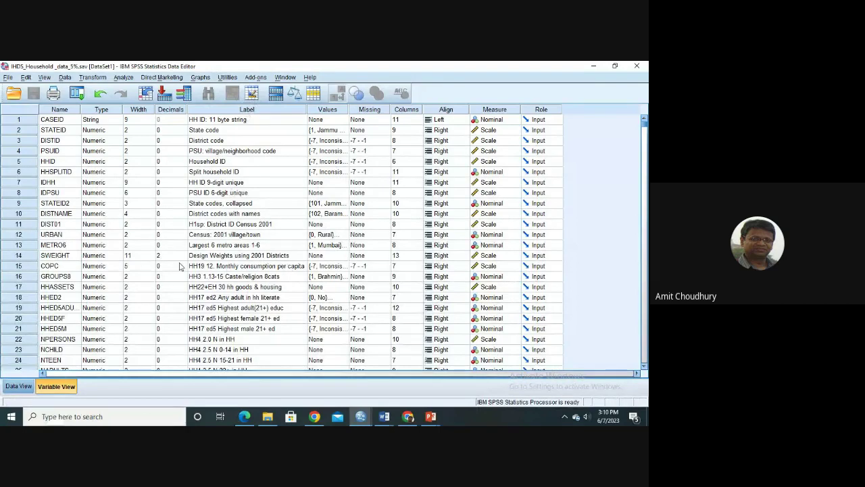
Step: Set up a Descriptives analysis in the household dataset with COPC, the monthly consumption per capita, as its only variable
left_click(20, 267)
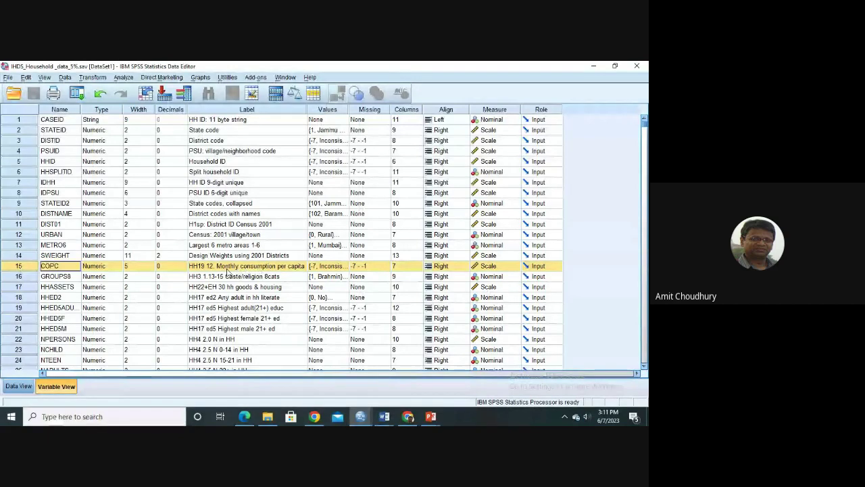
left_click(124, 77)
mouse_move(134, 102)
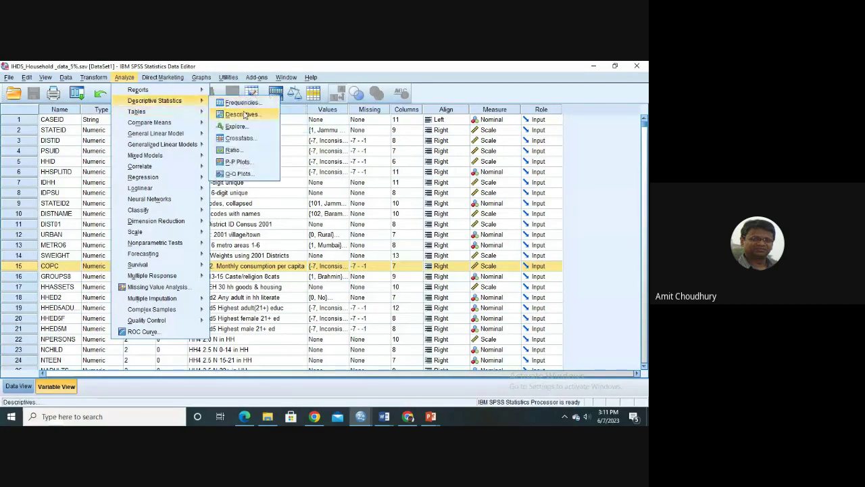
left_click(243, 115)
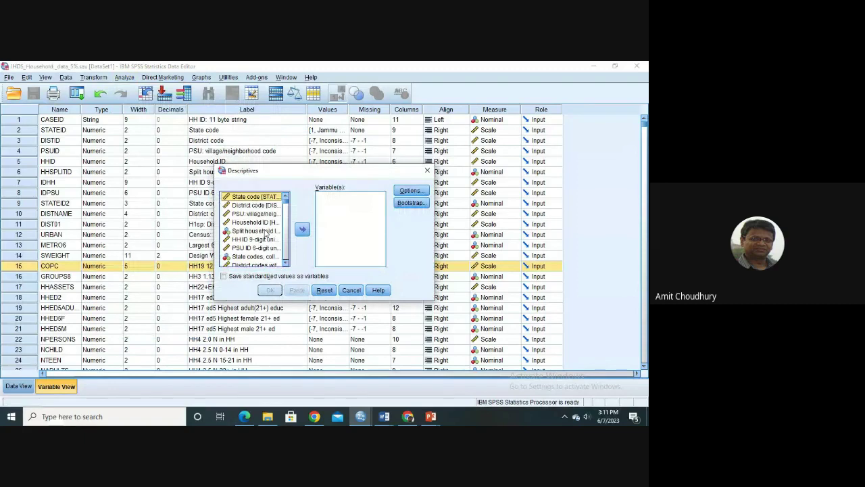
left_click(285, 264)
left_click(285, 265)
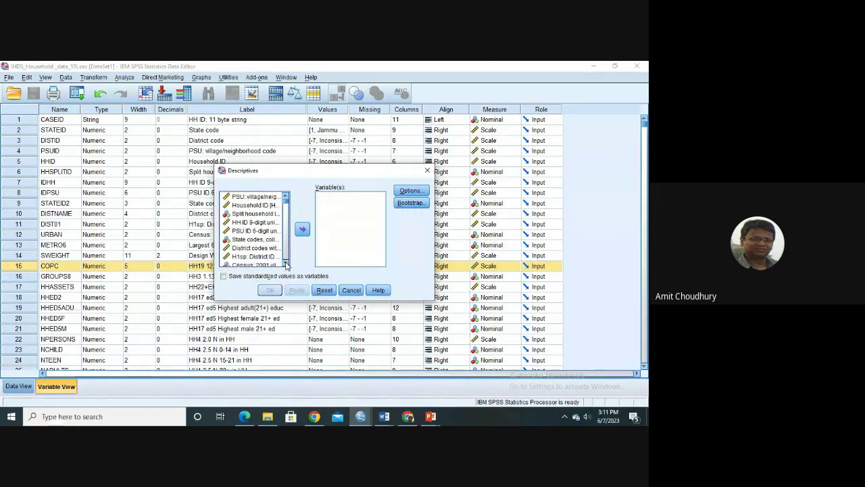
left_click(285, 265)
left_click(285, 264)
left_click(286, 264)
left_click(285, 264)
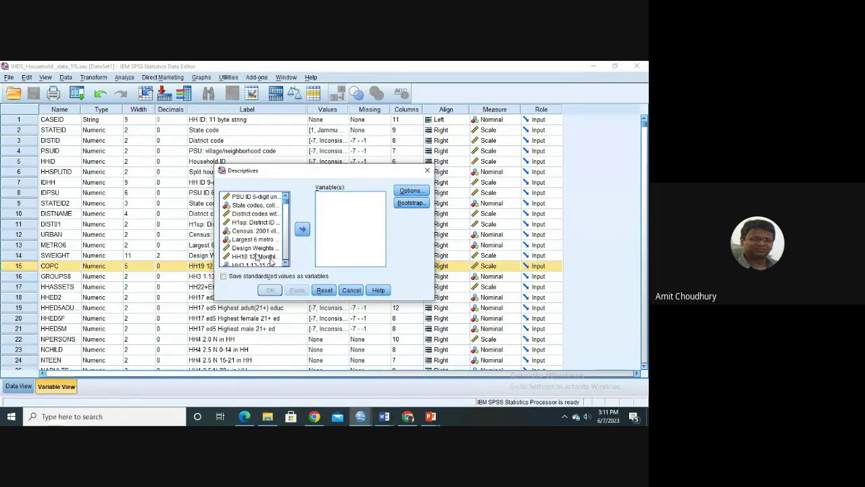
left_click(252, 257)
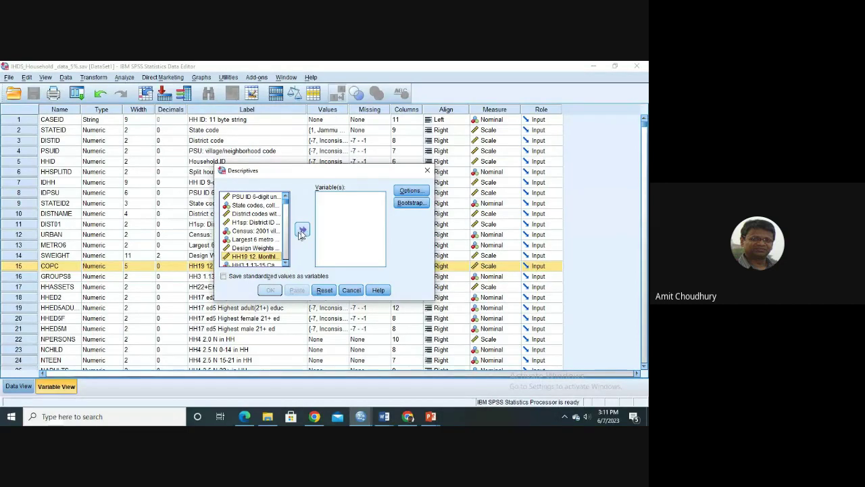
left_click(302, 230)
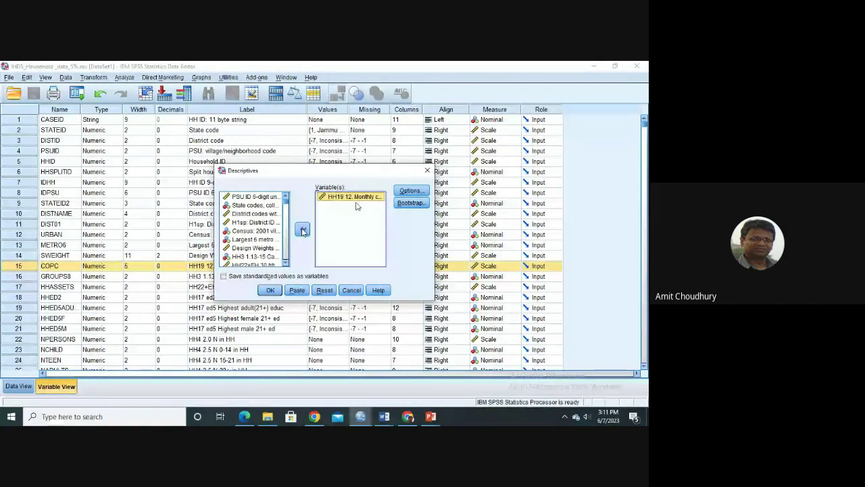
Step: Limit the Descriptives statistics to the mean by excluding standard deviation, minimum and maximum, and run the analysis
left_click(413, 192)
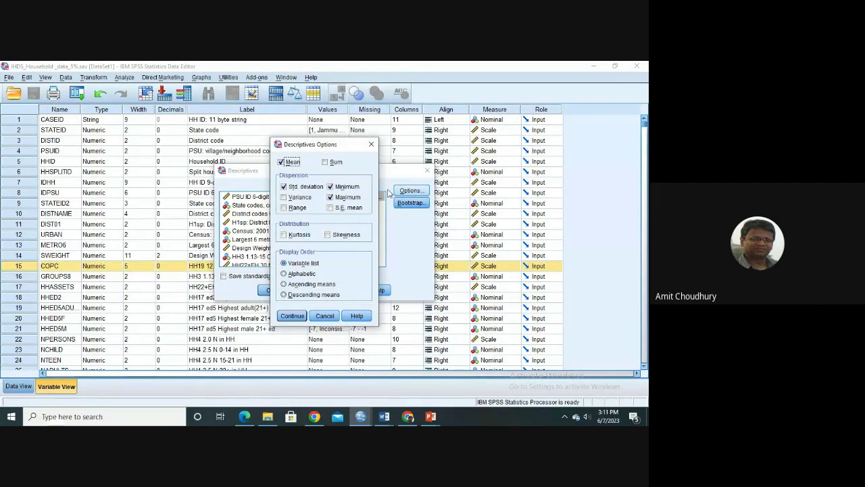
left_click(306, 187)
left_click(347, 188)
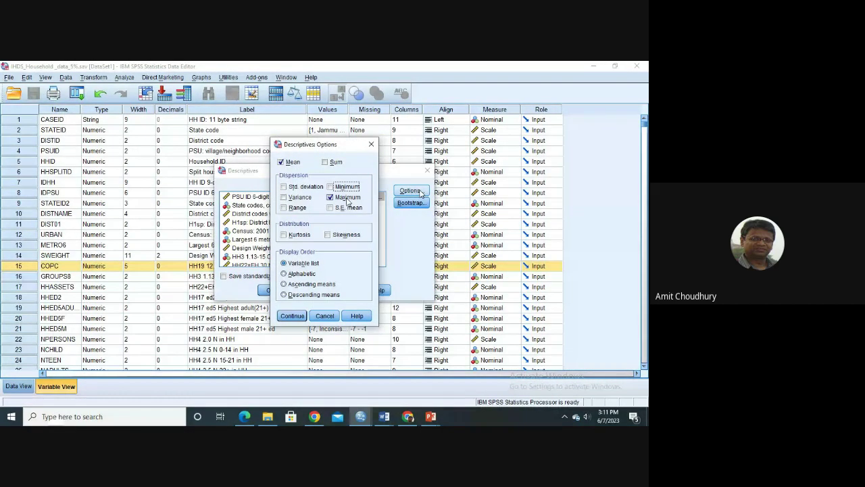
left_click(348, 198)
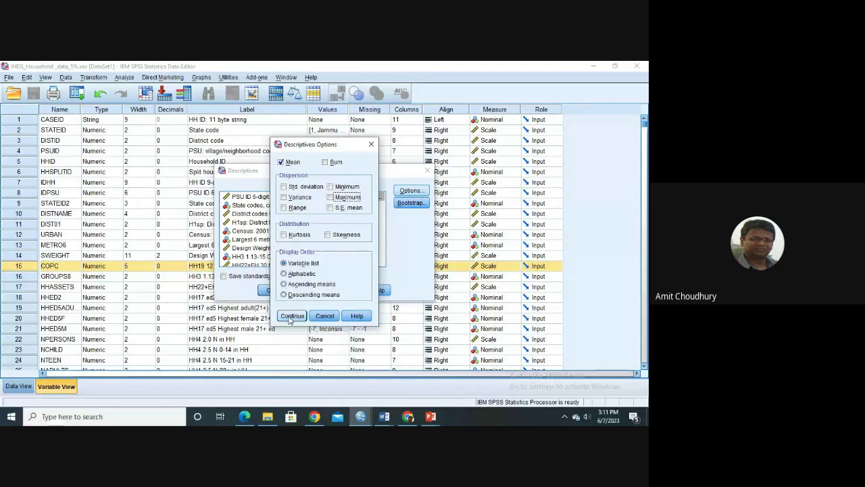
left_click(291, 316)
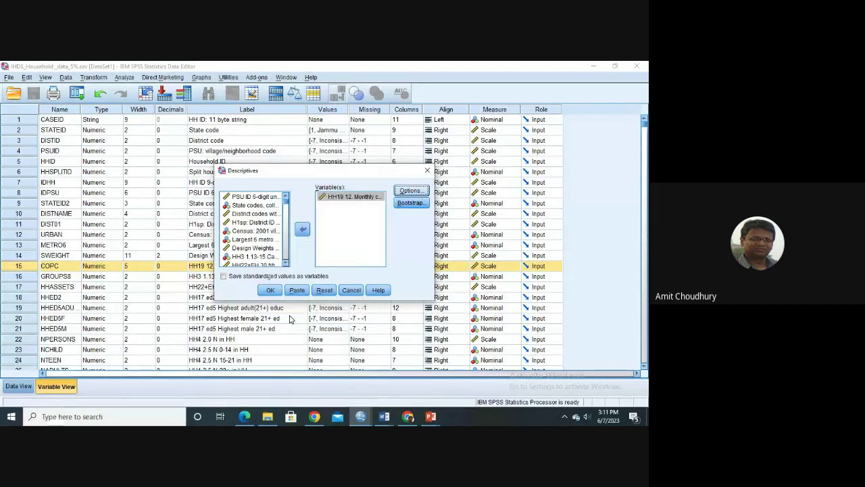
left_click(270, 291)
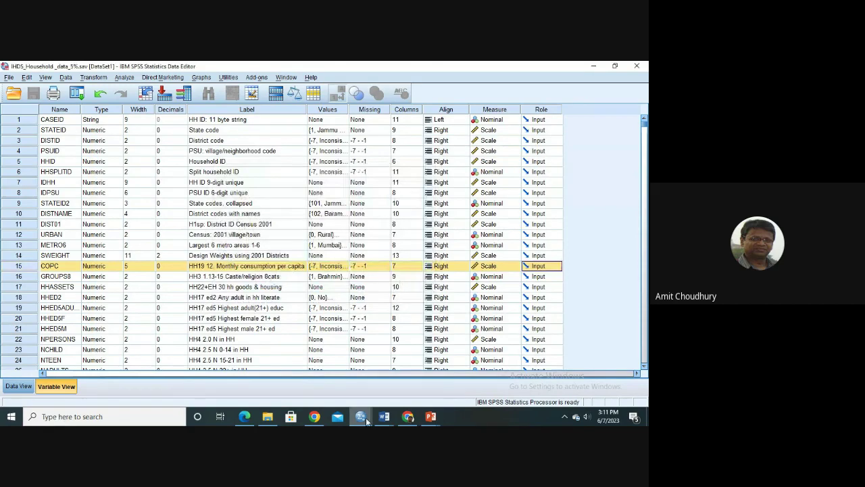
Step: Examine the Descriptive Statistics table for monthly consumption per capita in the output, and return to the household variable definitions
mouse_move(366, 417)
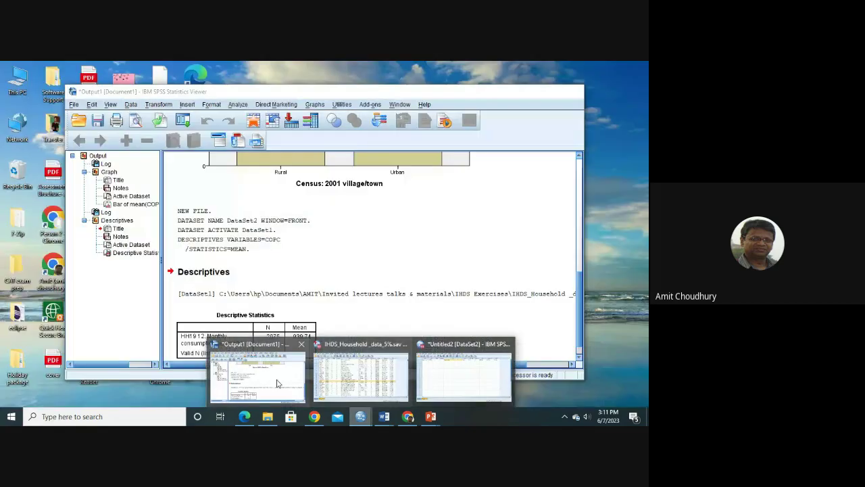
left_click(276, 383)
scroll(300, 287, "up", 1)
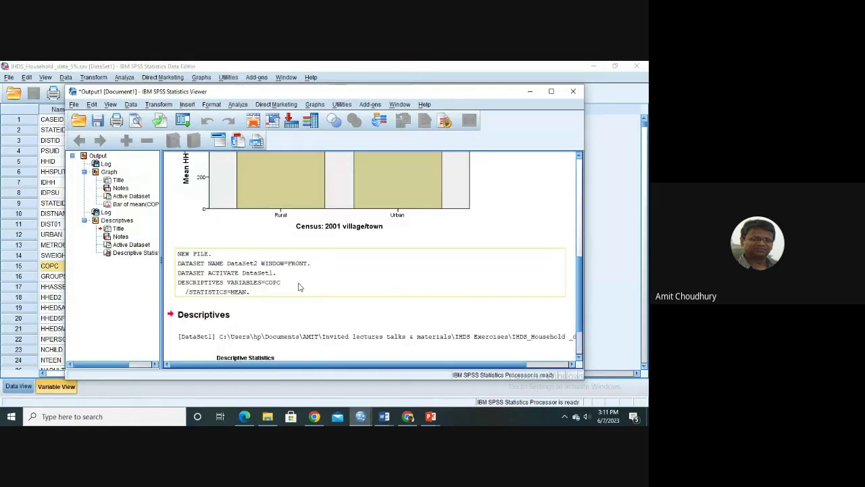
scroll(300, 288, "down", 2)
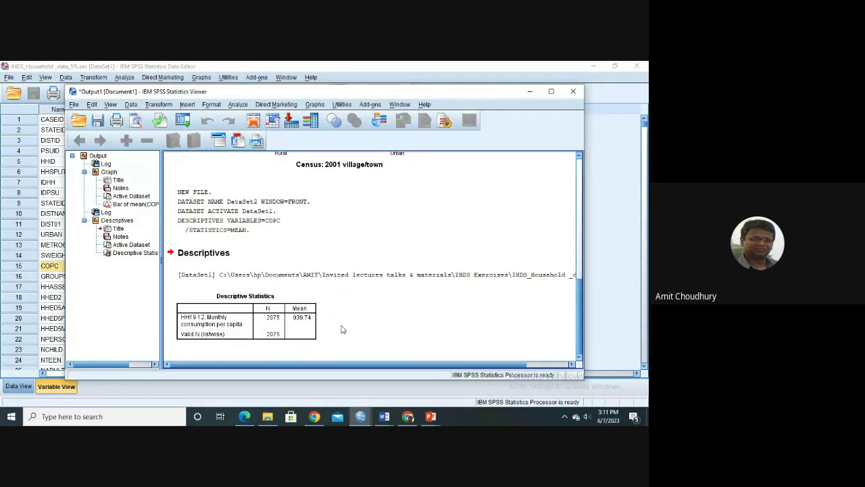
left_click(263, 317)
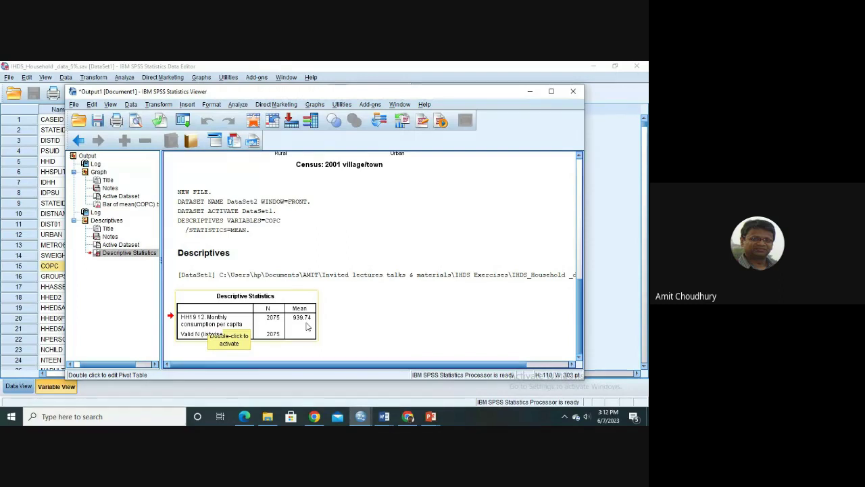
left_click(530, 93)
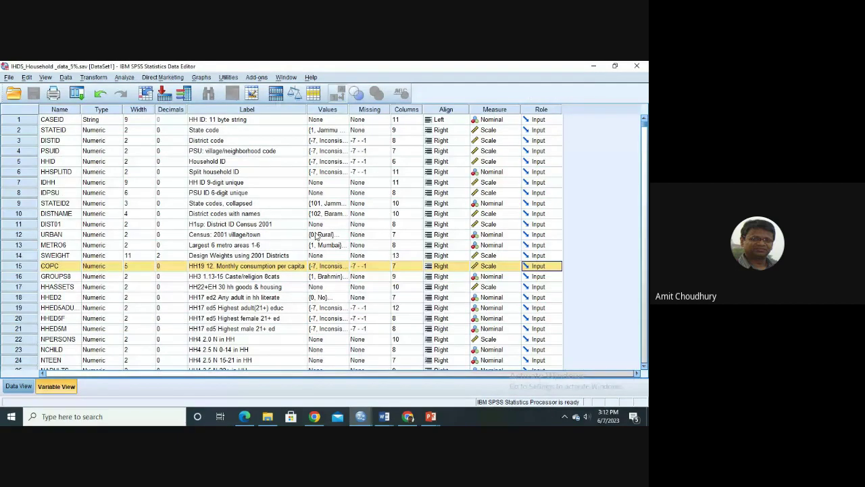
Step: Switch to the Untitled2 dataset and set the measurement level of patient_id_no to Scale
mouse_move(360, 414)
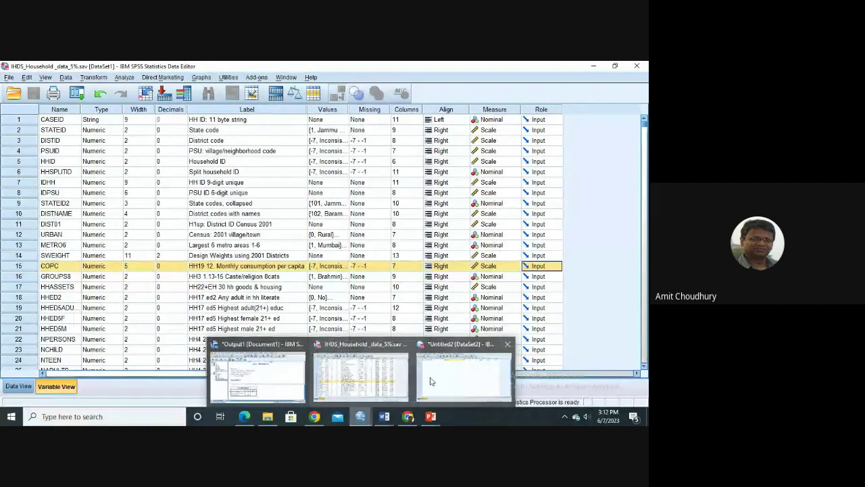
left_click(460, 375)
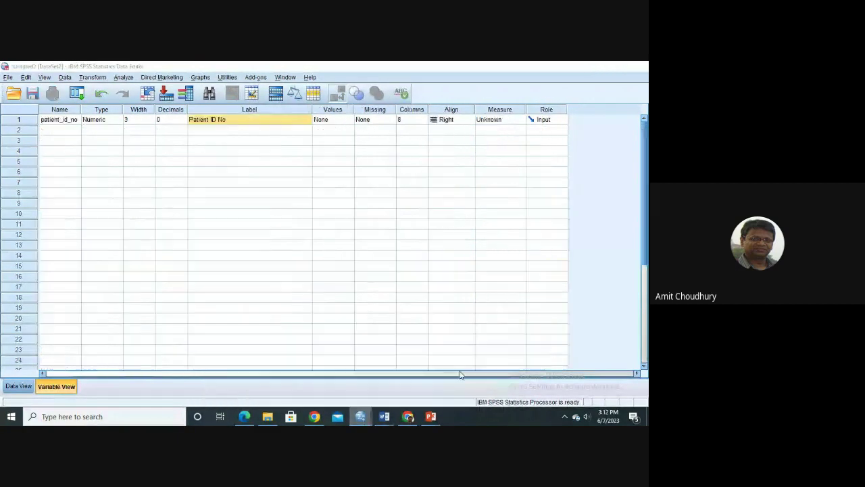
left_click(239, 122)
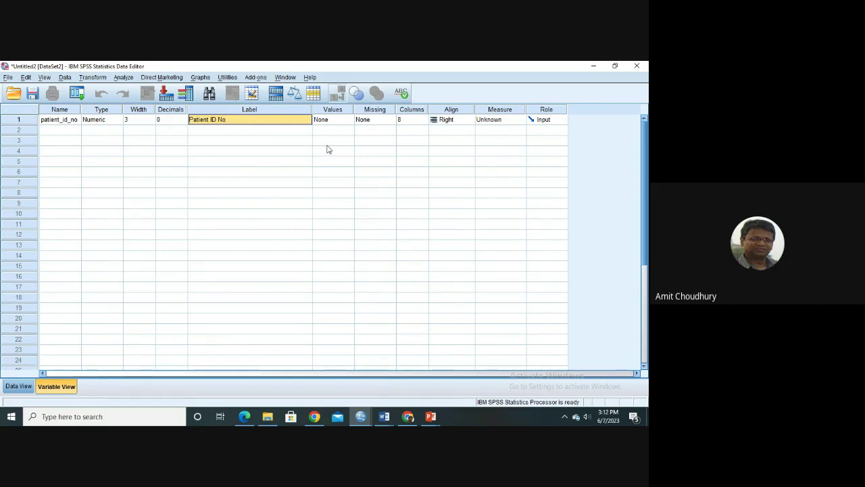
left_click(336, 121)
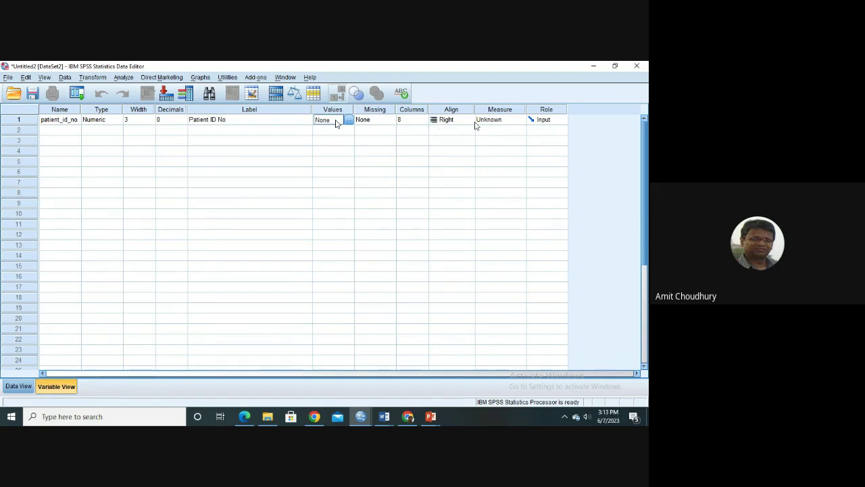
left_click(502, 120)
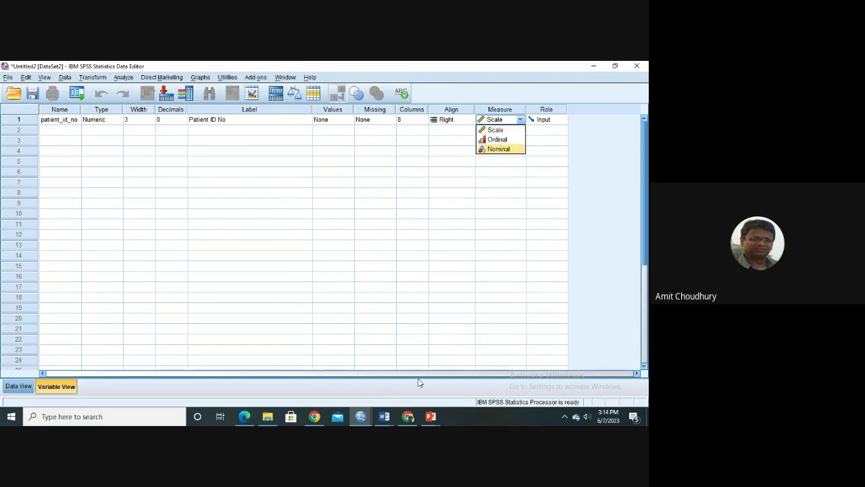
mouse_move(387, 417)
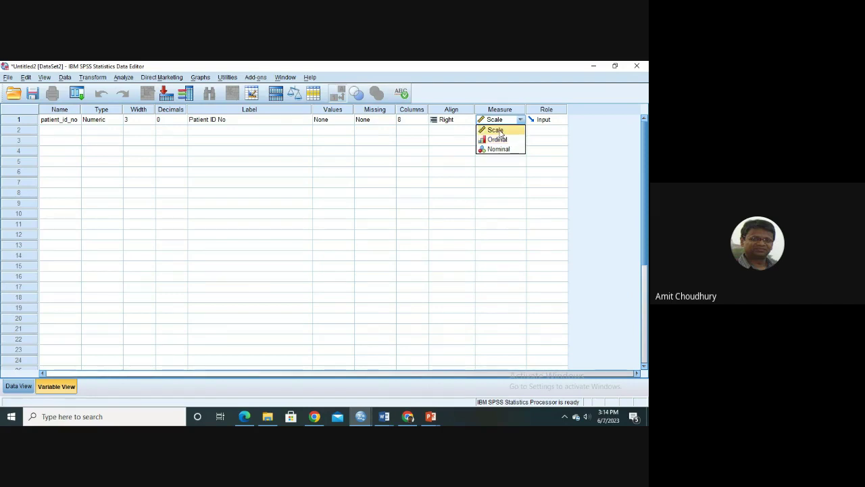
left_click(500, 132)
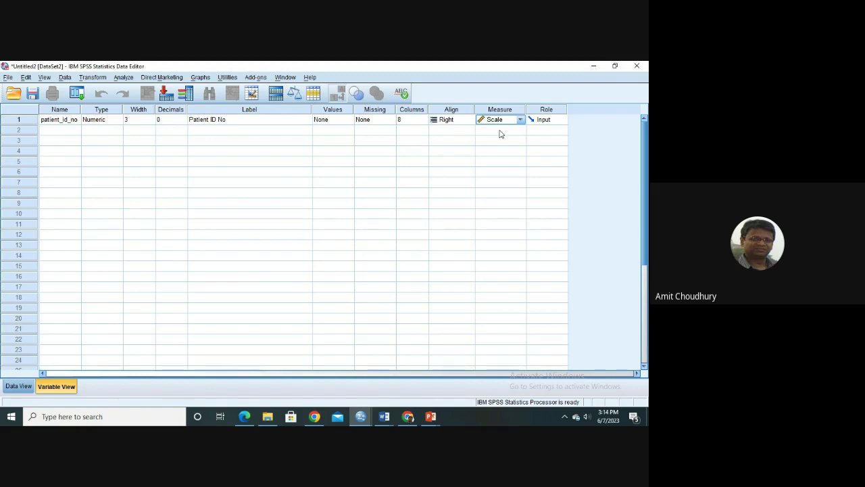
left_click(520, 120)
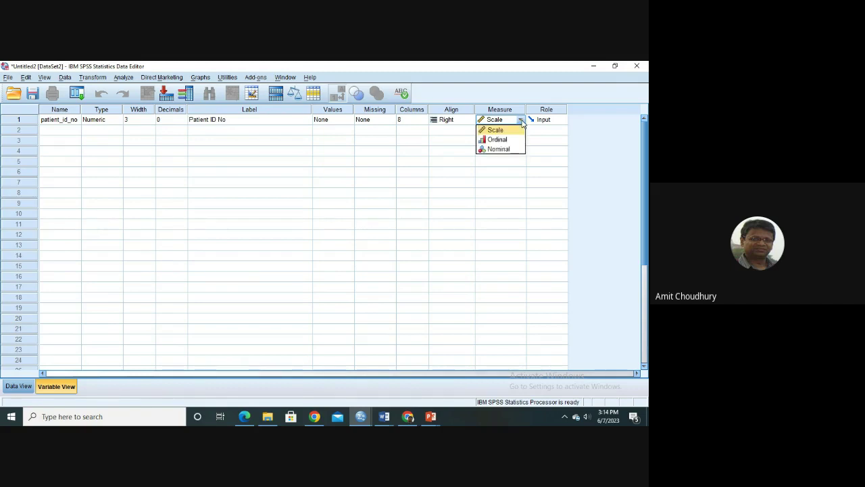
left_click(508, 131)
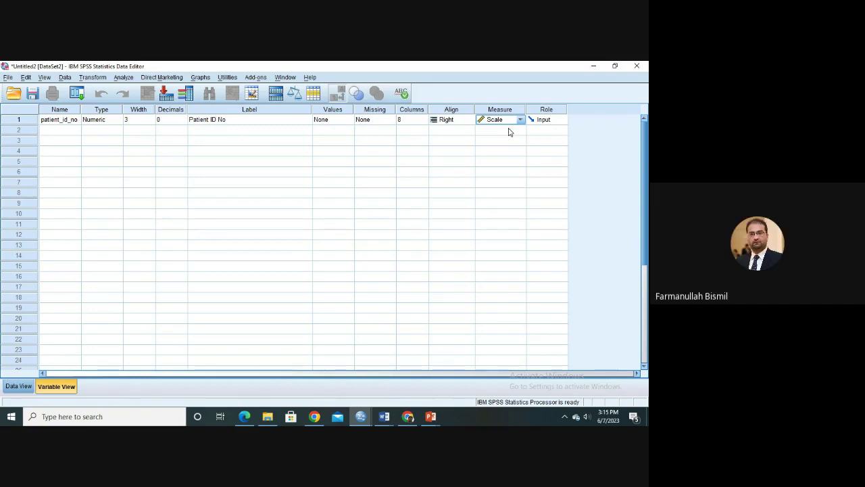
Step: Check the cancer patient table in the SPSS Ex-2 HRDC Word document and return to the Untitled2 variable definitions
left_click(71, 133)
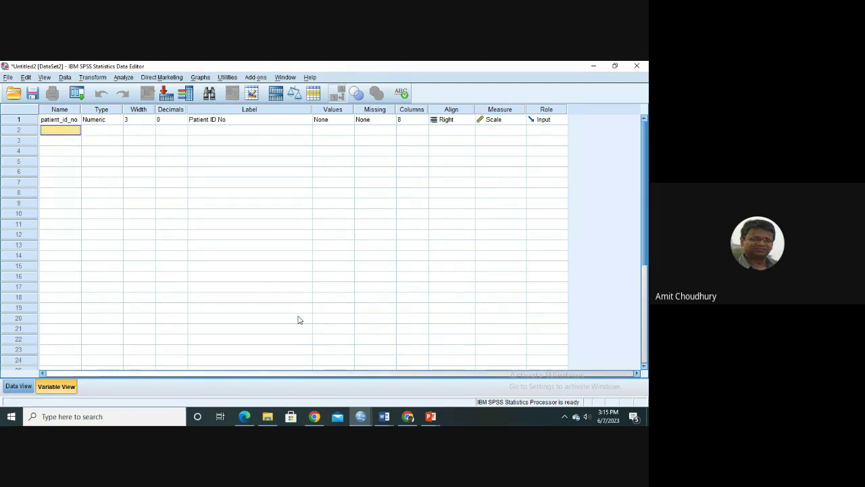
mouse_move(385, 420)
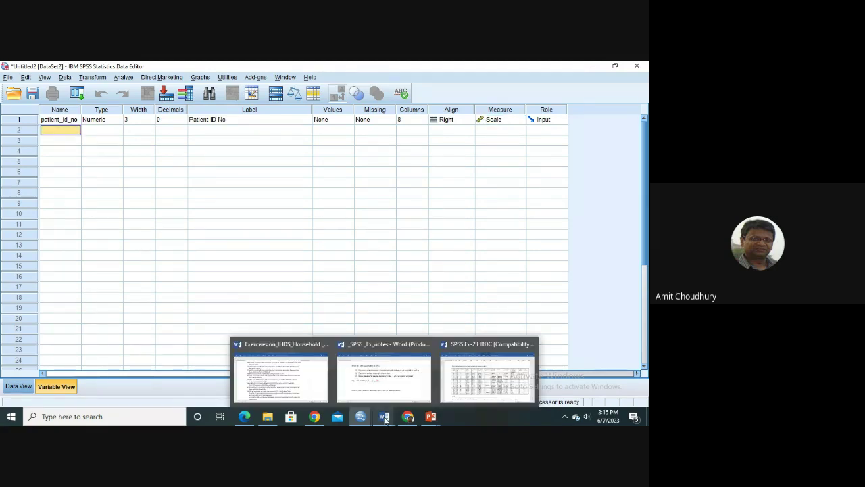
mouse_move(483, 370)
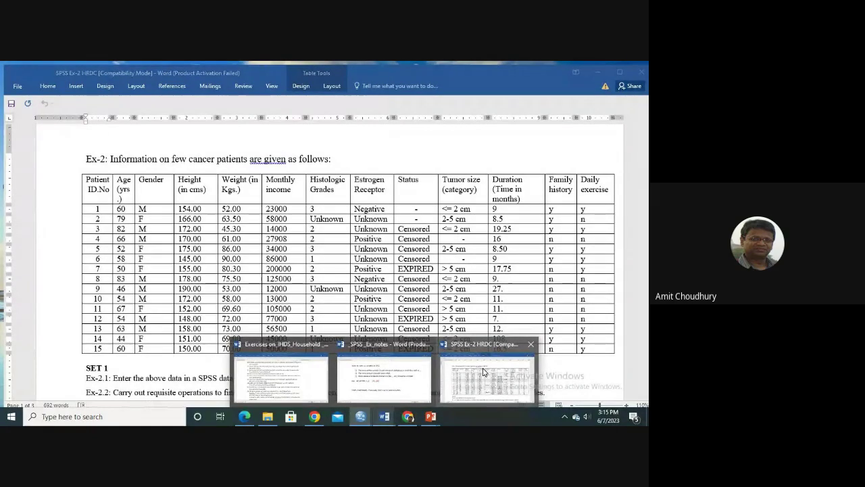
key("alt+Tab")
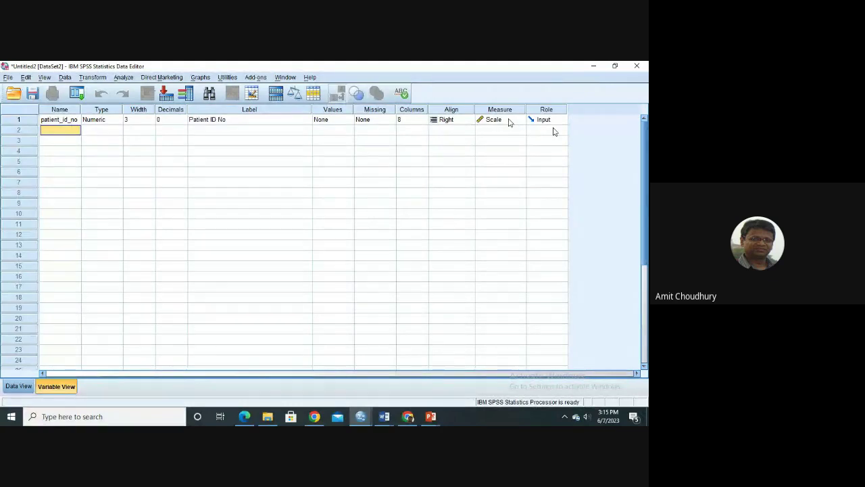
Step: Review the measurement levels offered for patient_id_no alongside the Word documents, and switch to the IHDS_Household _data_5%.sav dataset
left_click(511, 121)
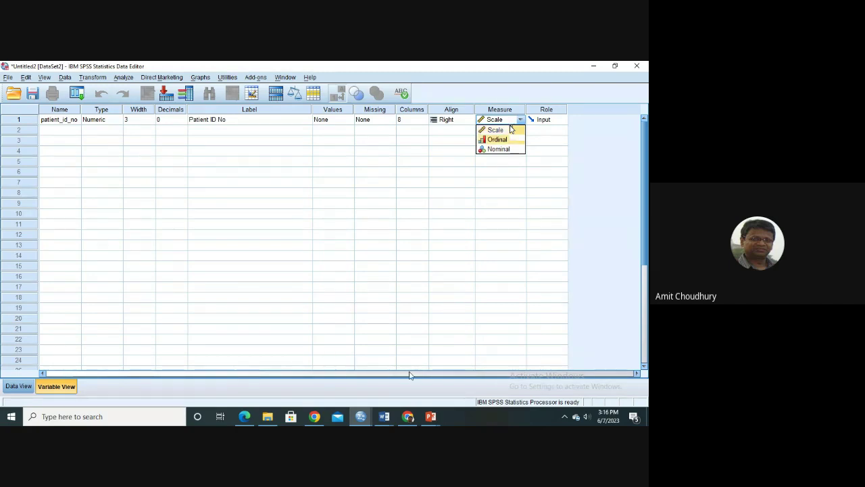
mouse_move(384, 418)
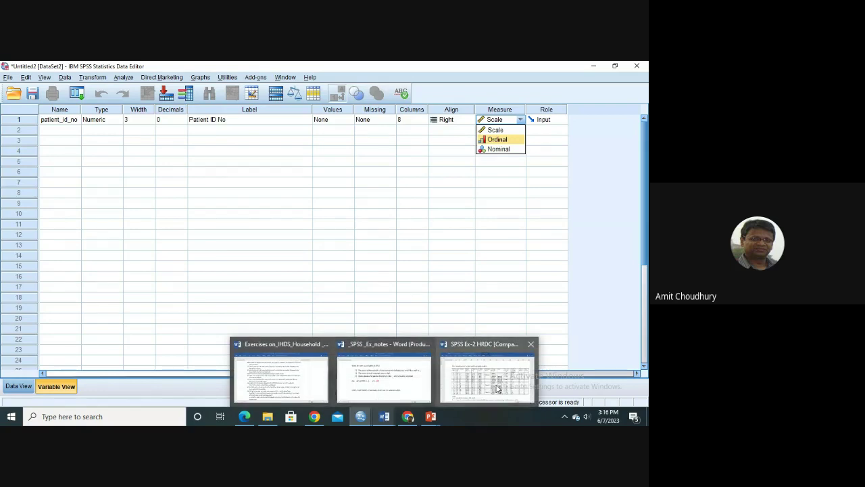
mouse_move(497, 388)
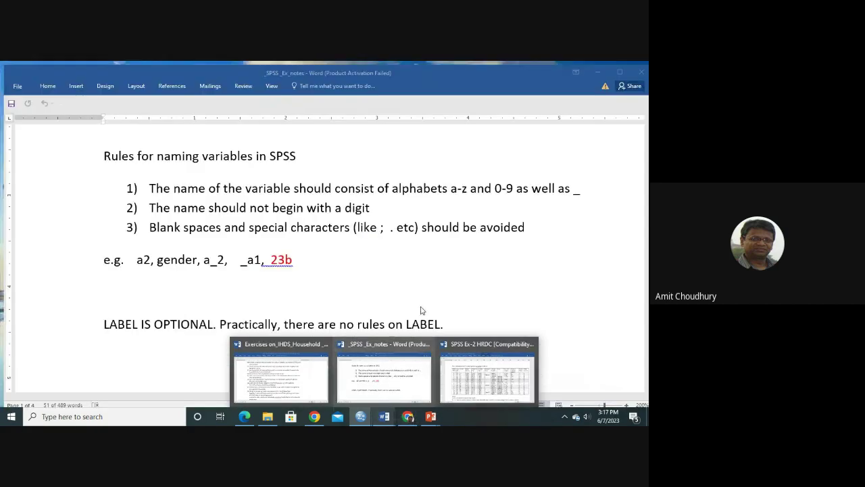
mouse_move(361, 415)
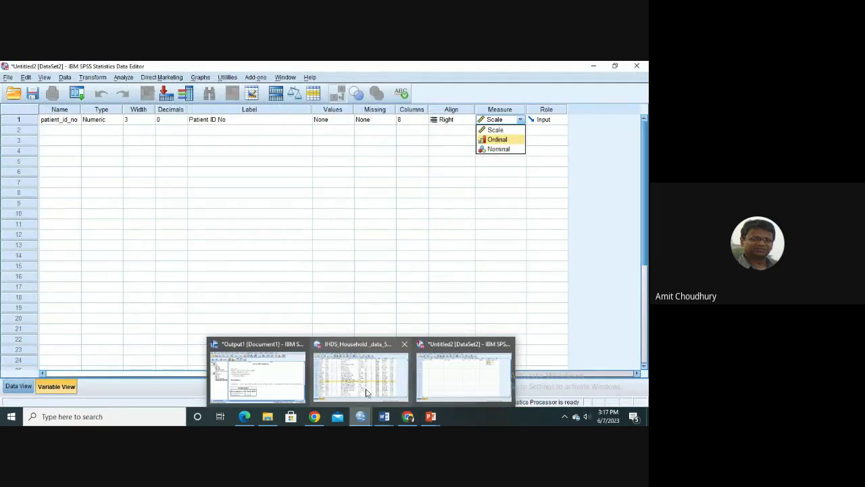
left_click(369, 384)
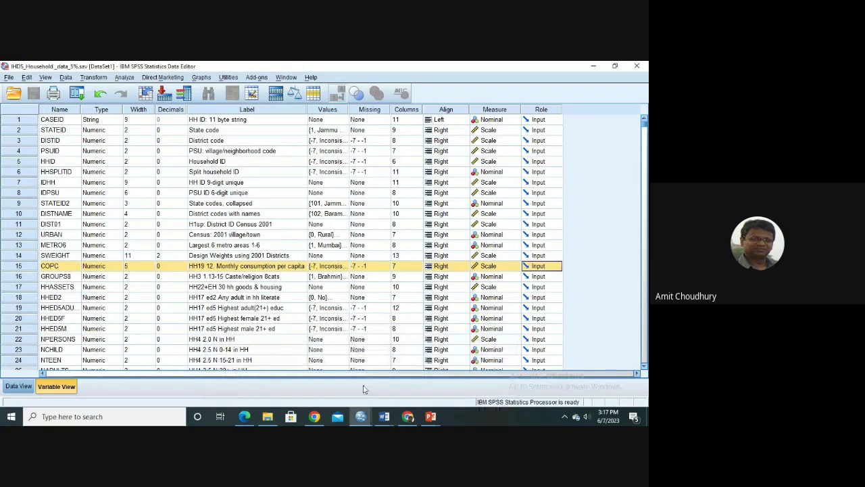
Step: Switch to the Untitled2 dataset and select Scale as the measurement level of patient_id_no
mouse_move(361, 416)
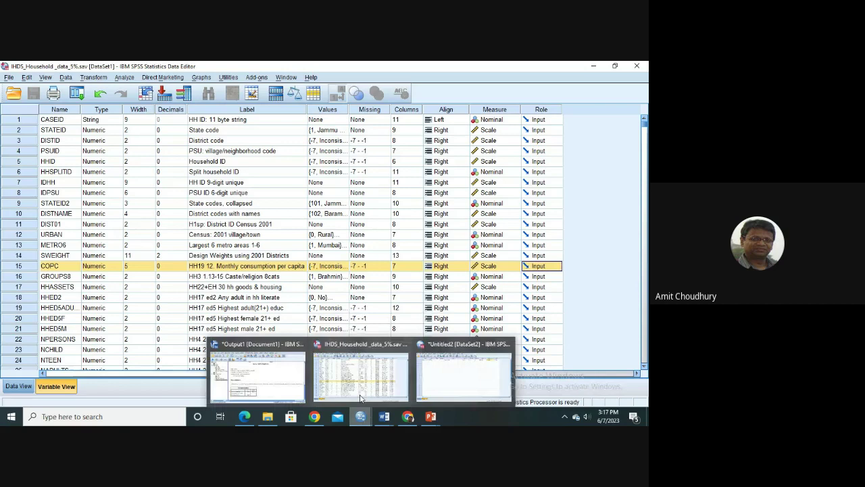
left_click(453, 380)
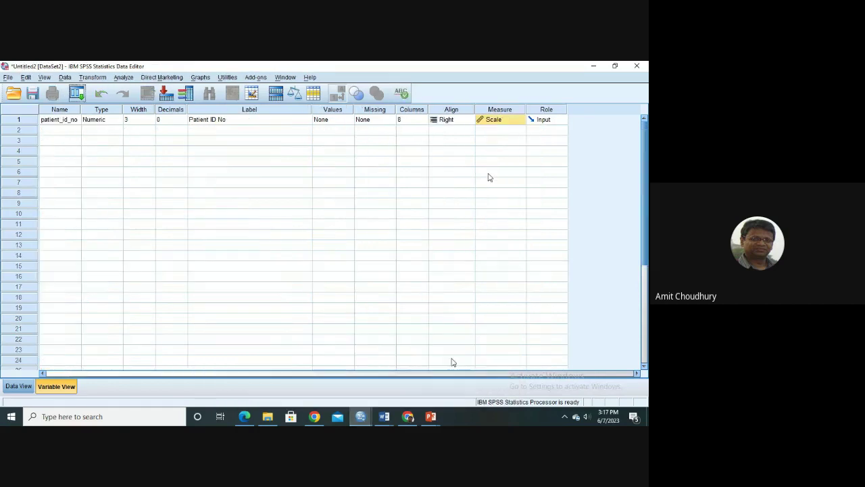
left_click(508, 120)
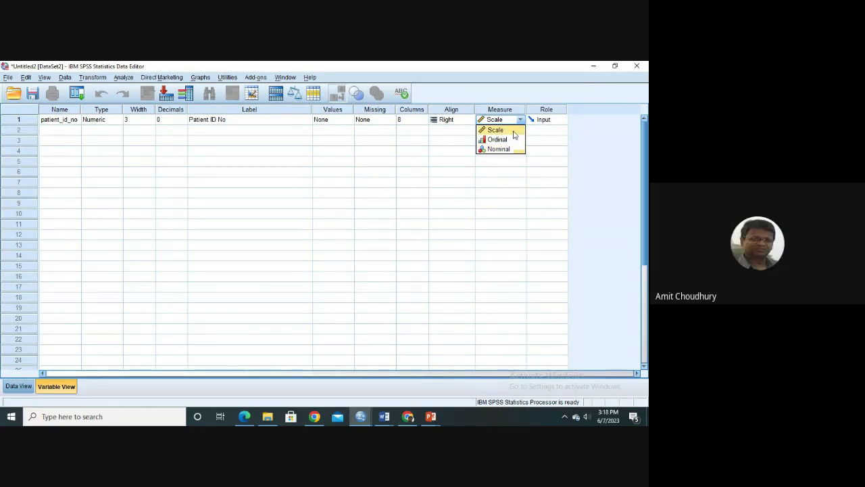
left_click(512, 131)
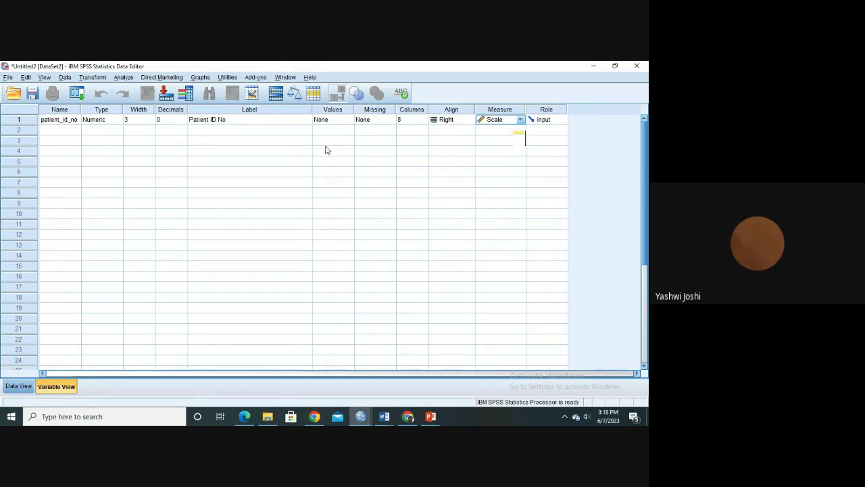
Step: Check the cancer patient table in the SPSS Ex-2 HRDC document and name the second variable age
left_click(65, 133)
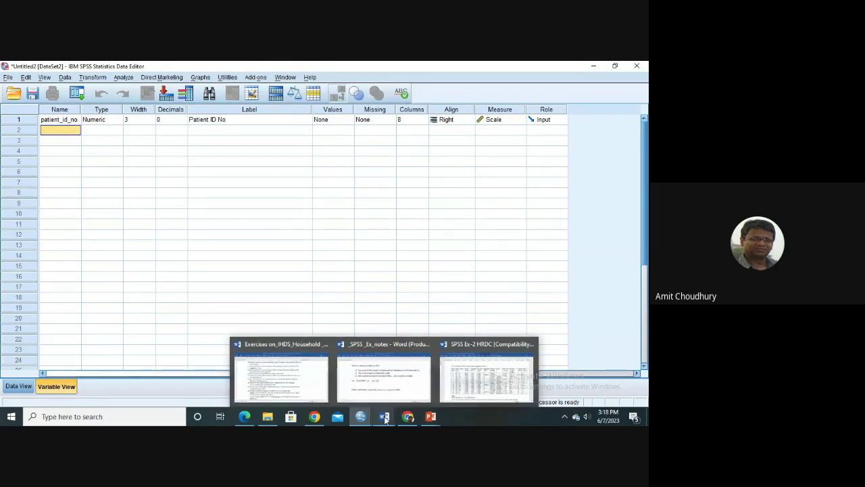
mouse_move(462, 387)
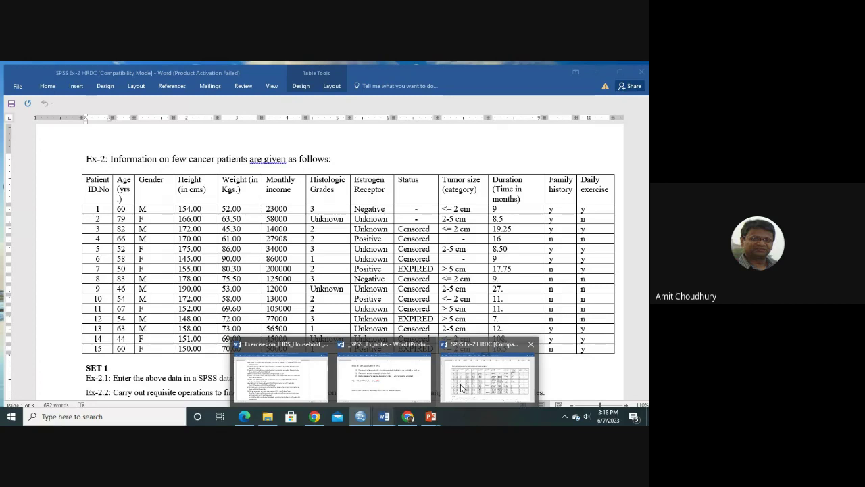
left_click(384, 378)
key("alt+Tab")
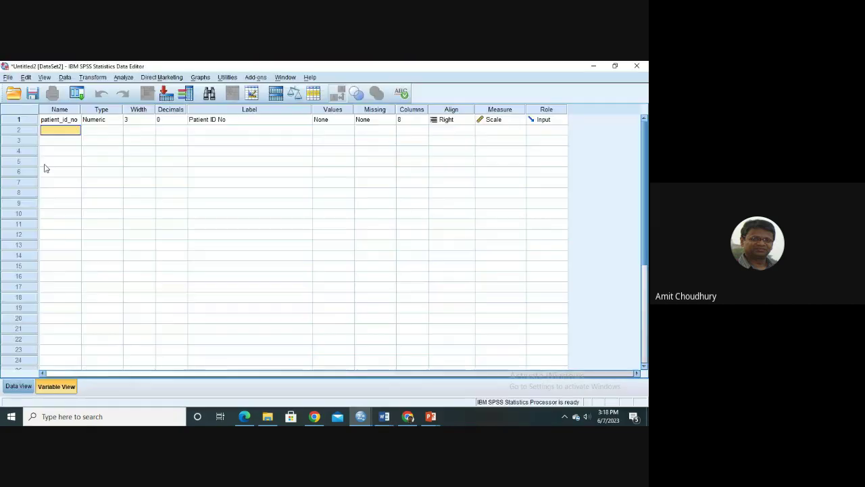
type("age")
Step: Define the age variable as Numeric with a width of 3 and 0 decimal places
left_click(98, 129)
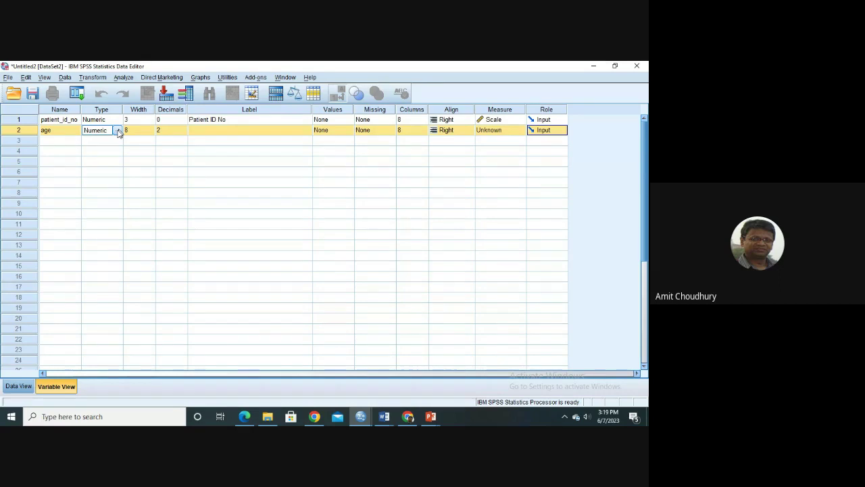
left_click(117, 131)
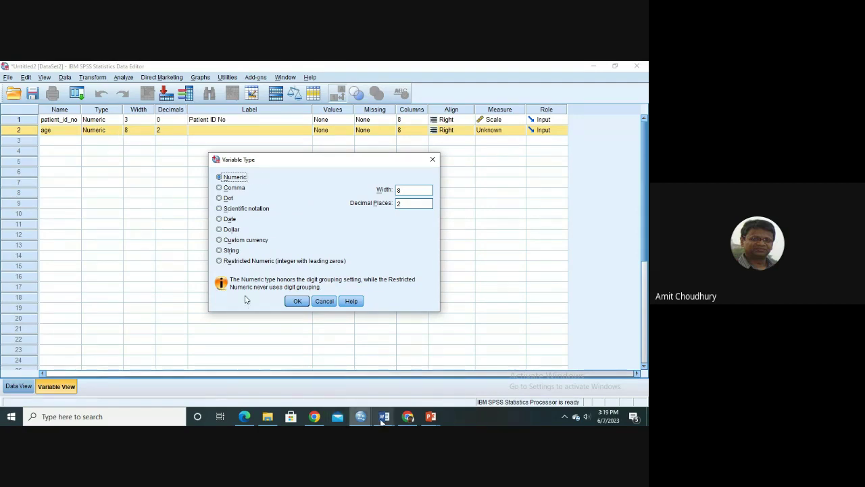
mouse_move(382, 421)
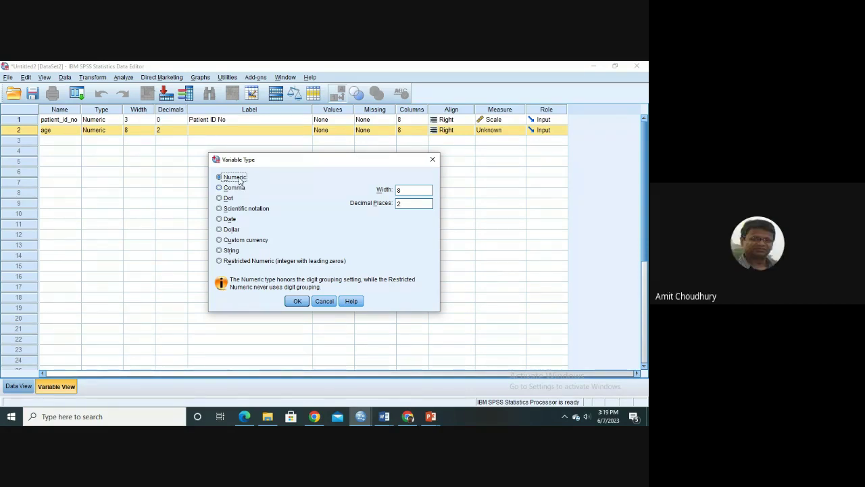
double_click(403, 203)
type("2")
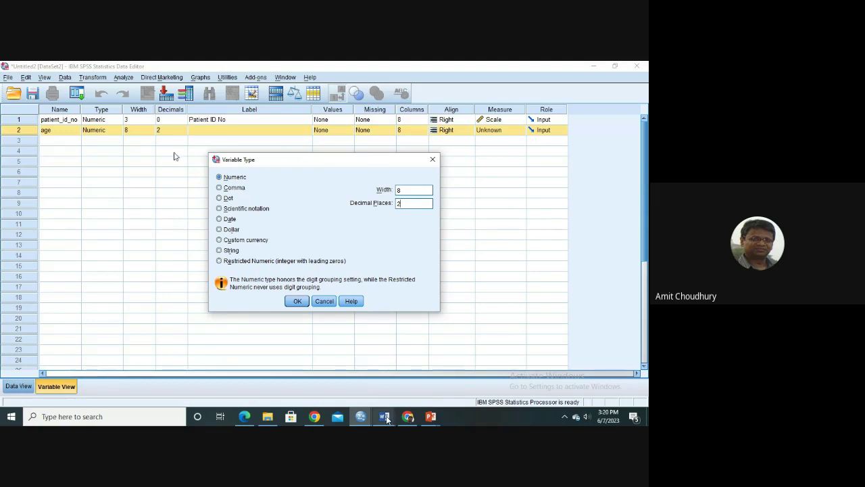
mouse_move(482, 373)
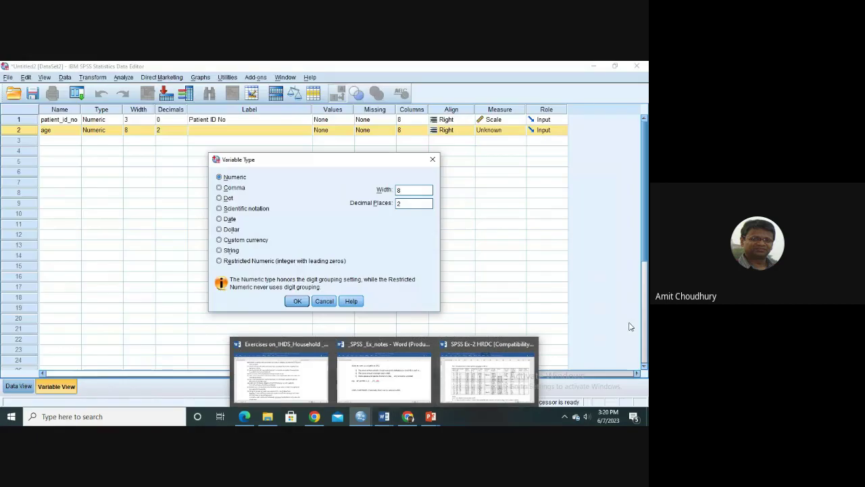
key("BackSpace")
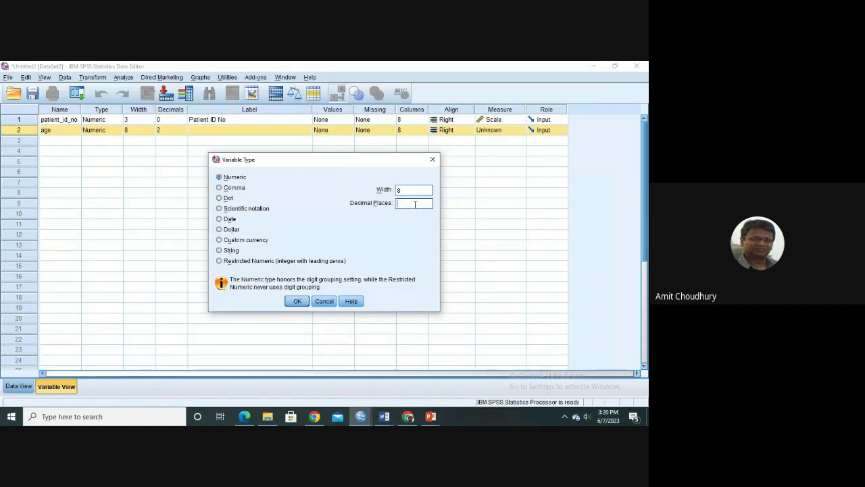
type("0")
left_click(405, 190)
key("BackSpace")
mouse_move(385, 419)
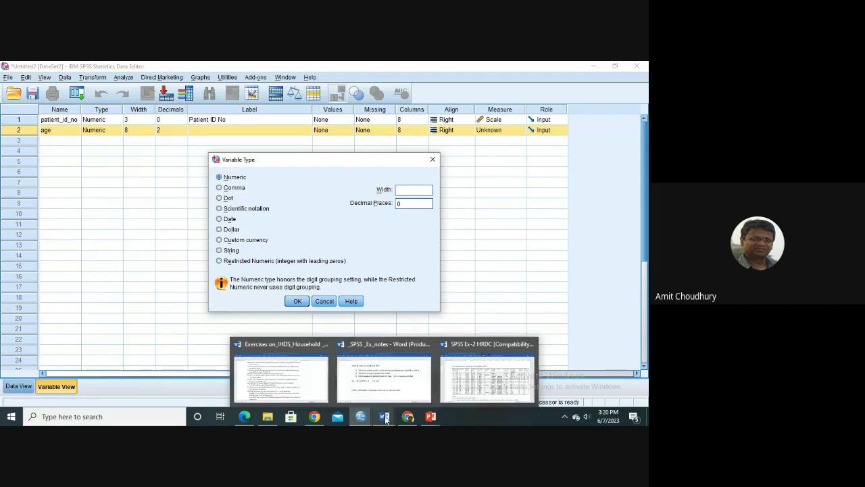
mouse_move(468, 387)
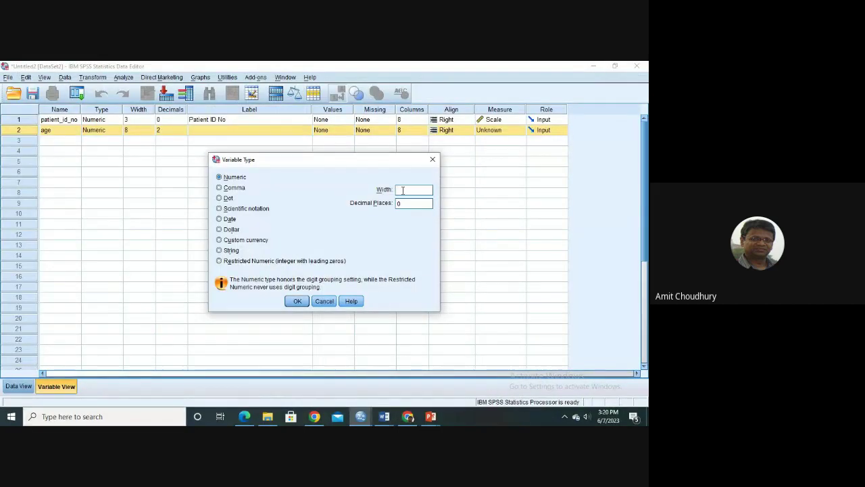
type("3")
left_click(297, 302)
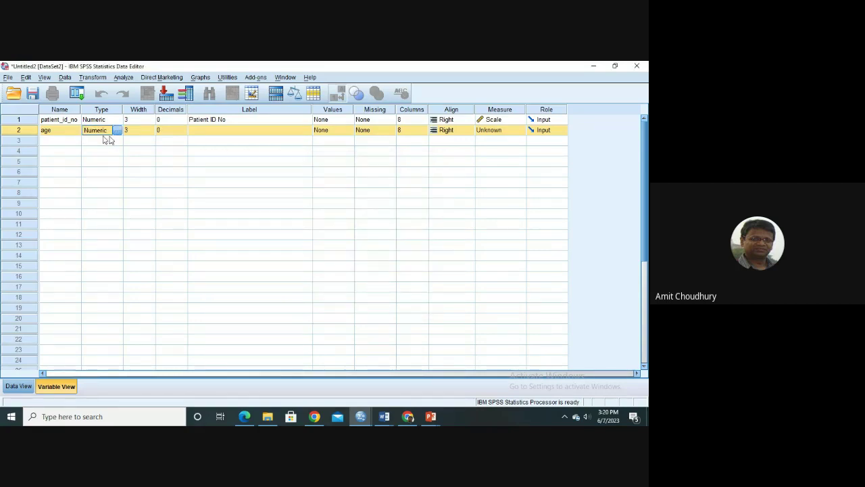
Step: Reduce the width of the age variable to 2 and review the label cells of patient_id_no and age
left_click(149, 133)
left_click(150, 132)
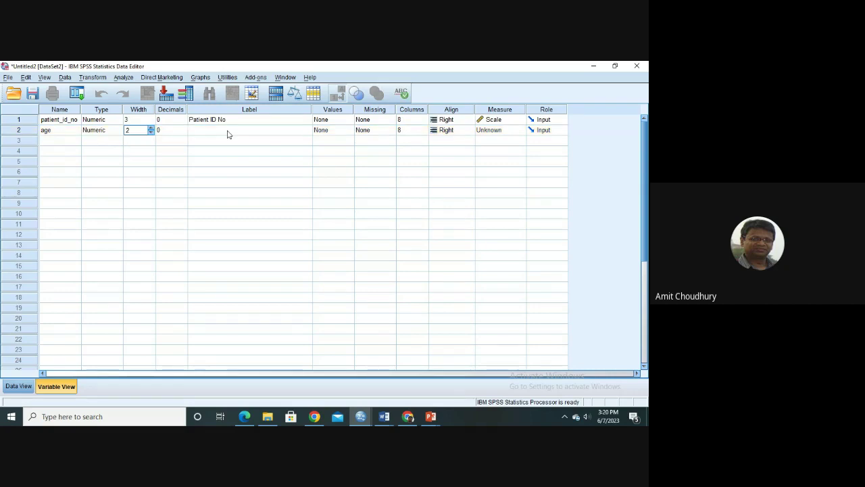
left_click(227, 134)
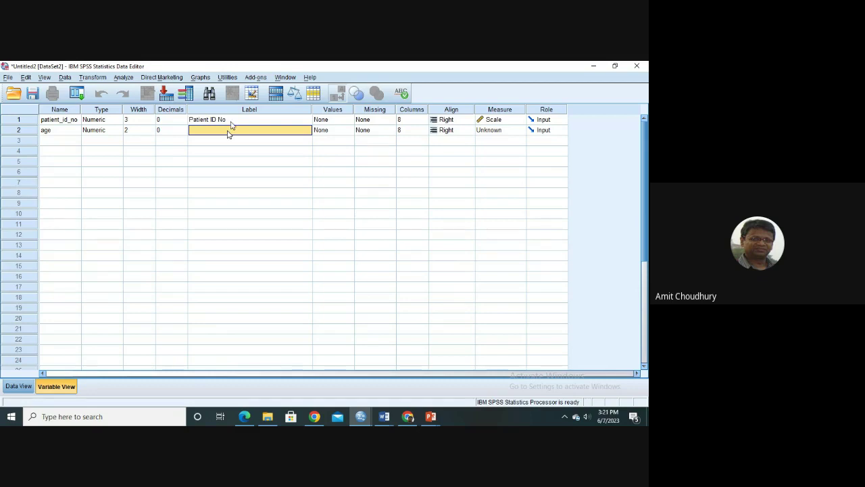
left_click(235, 120)
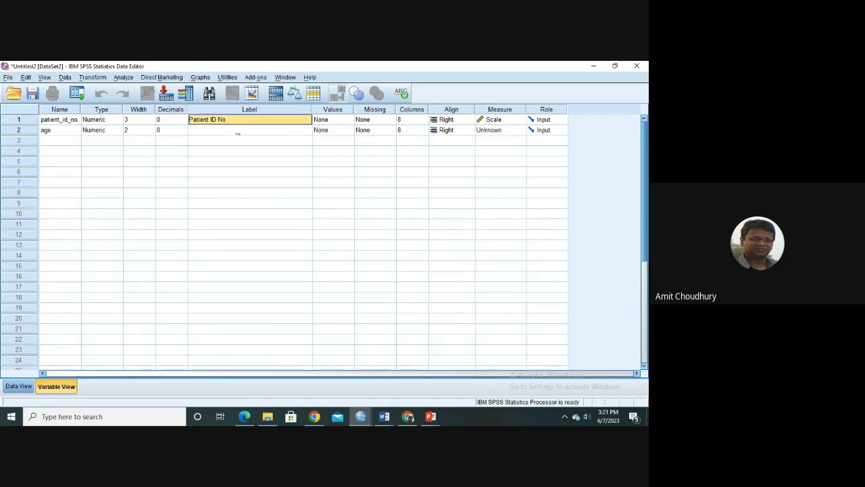
left_click(237, 131)
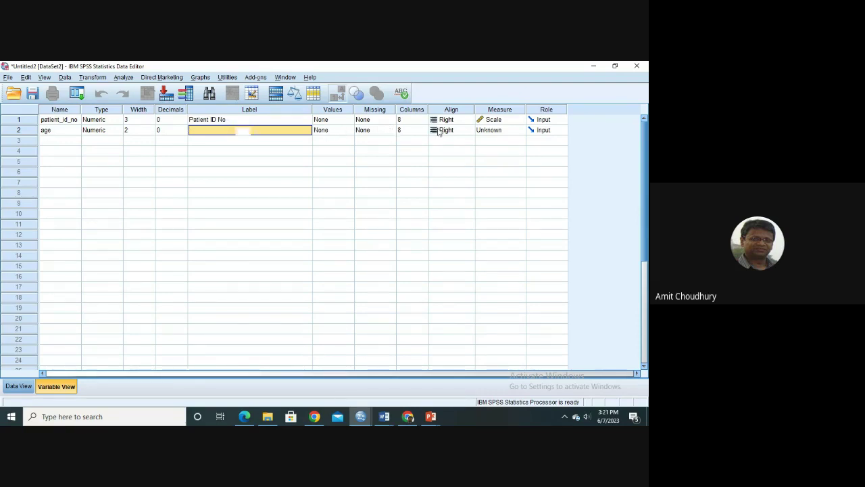
Step: Set the measurement level of the age variable to Scale
left_click(502, 132)
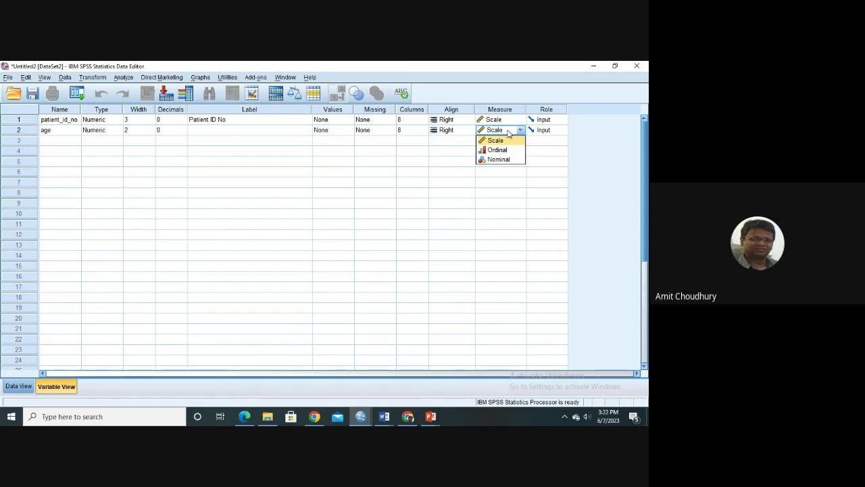
left_click(508, 131)
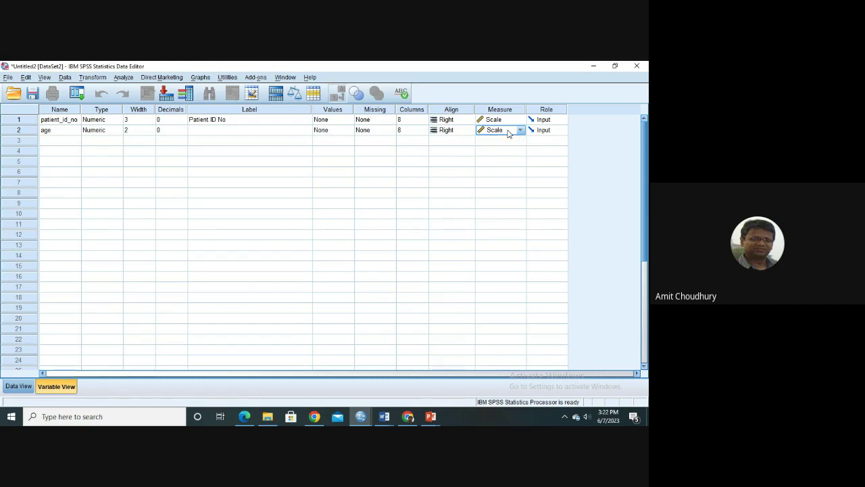
left_click(522, 132)
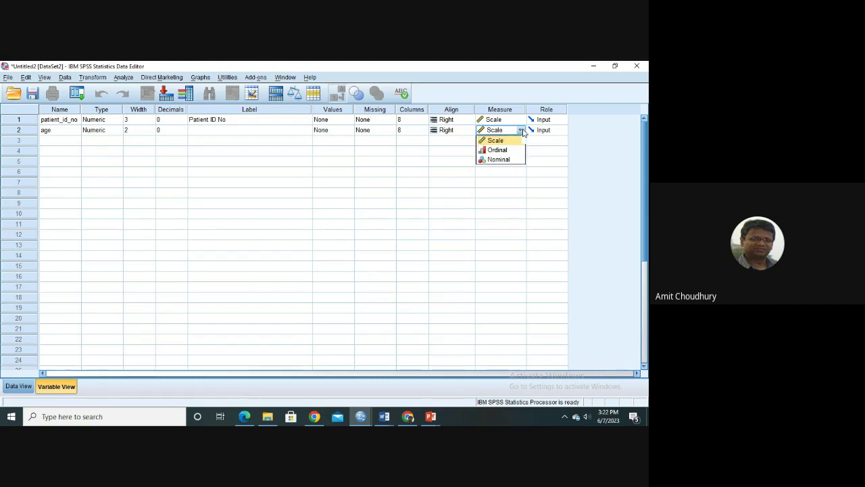
left_click(522, 132)
left_click(521, 132)
left_click(505, 141)
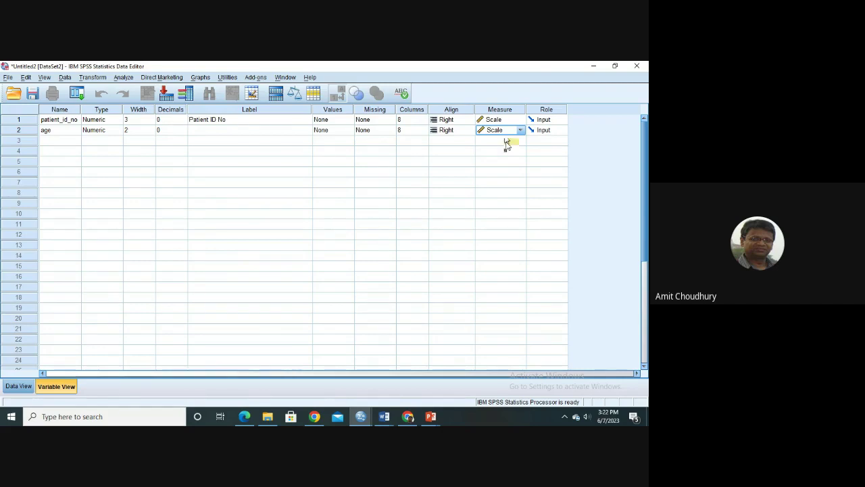
Step: Check the Gender column in the SPSS Ex-2 HRDC Word table and name the third variable Gender in Untitled2
left_click(41, 142)
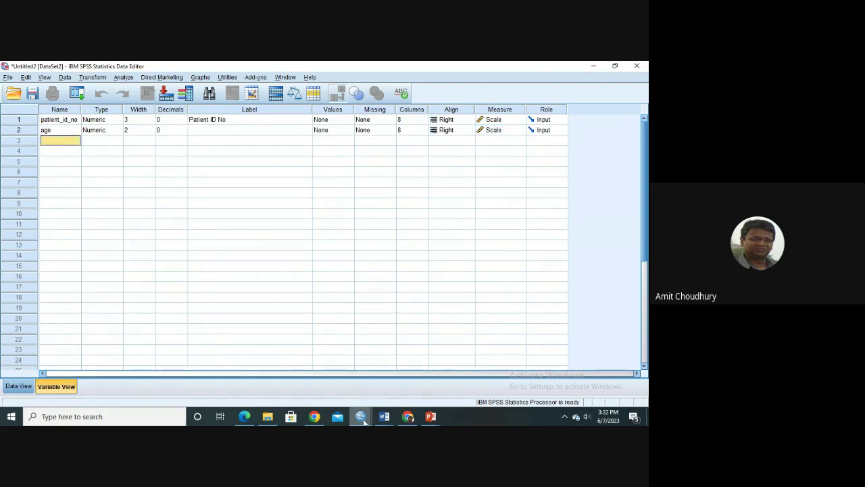
mouse_move(363, 419)
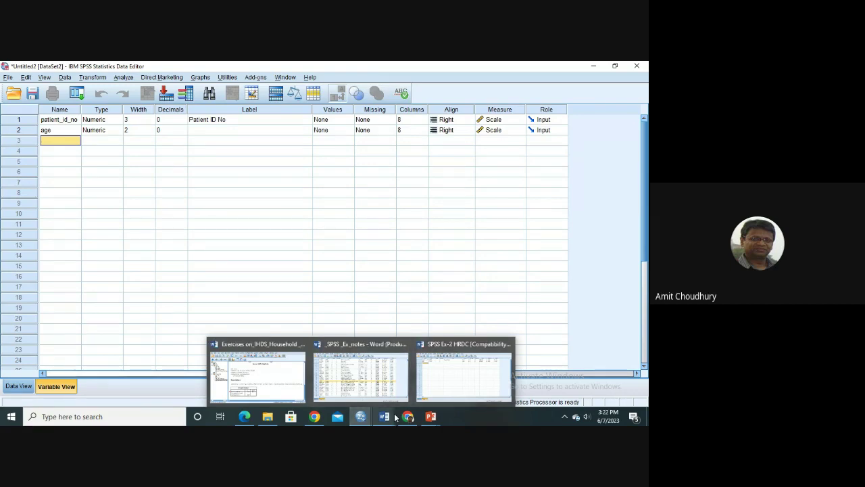
mouse_move(473, 390)
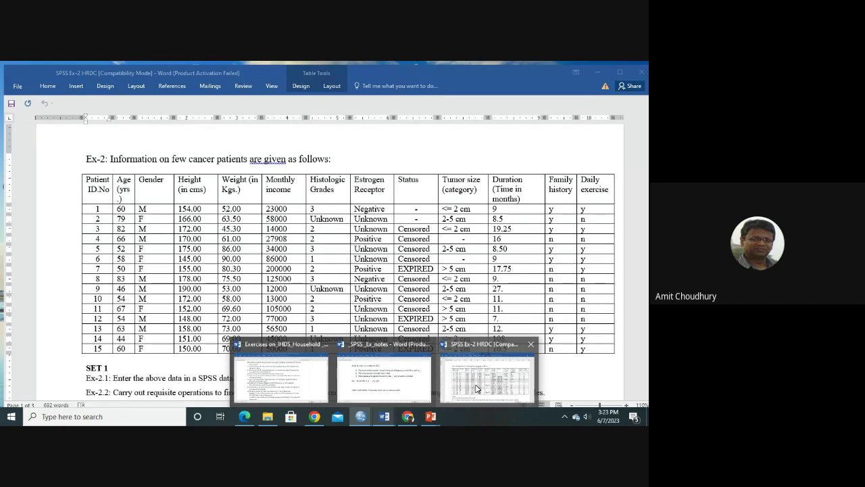
left_click(476, 389)
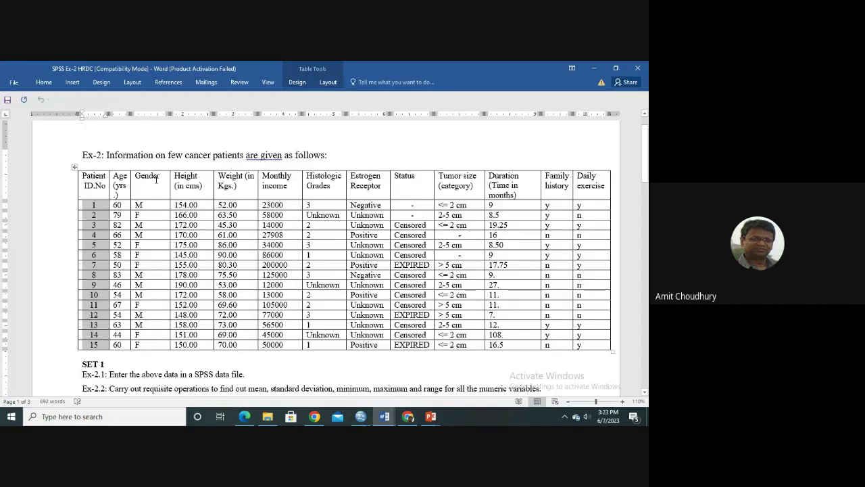
left_click_drag(160, 177, 133, 175)
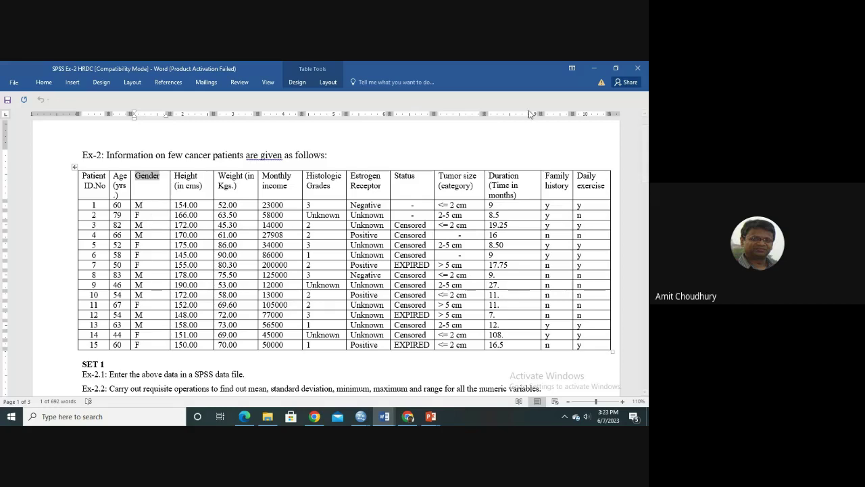
left_click(593, 69)
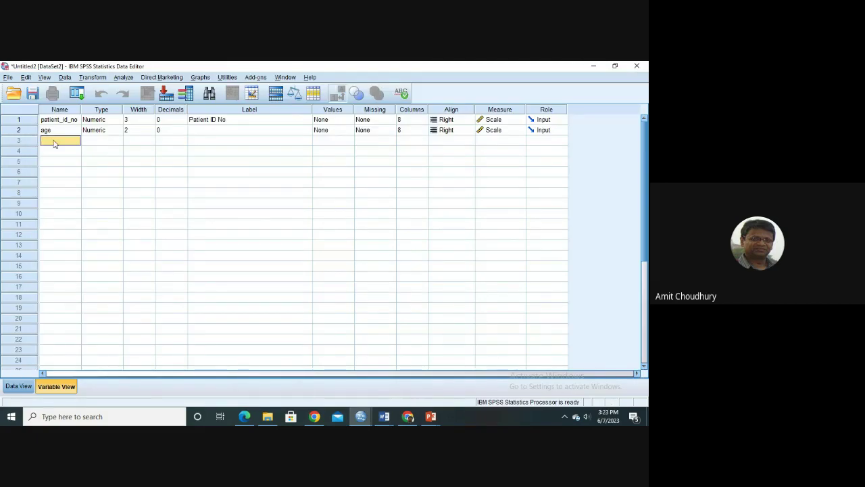
type("Ge")
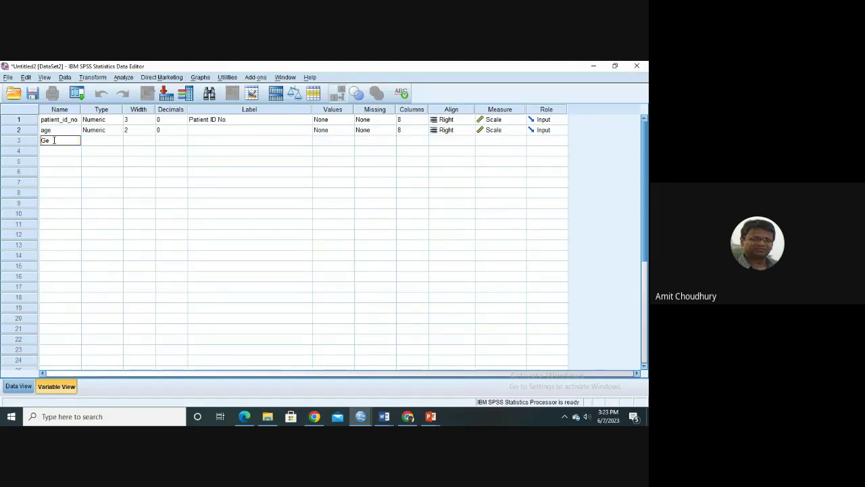
type("nder")
Step: Open the variable type settings of Gender and check the Gender entries in the SPSS Ex-2 HRDC Word table
left_click(108, 141)
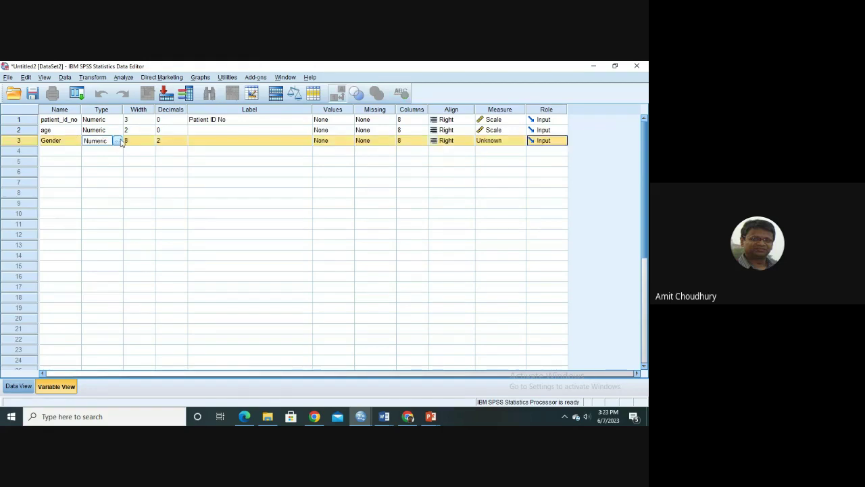
left_click(118, 140)
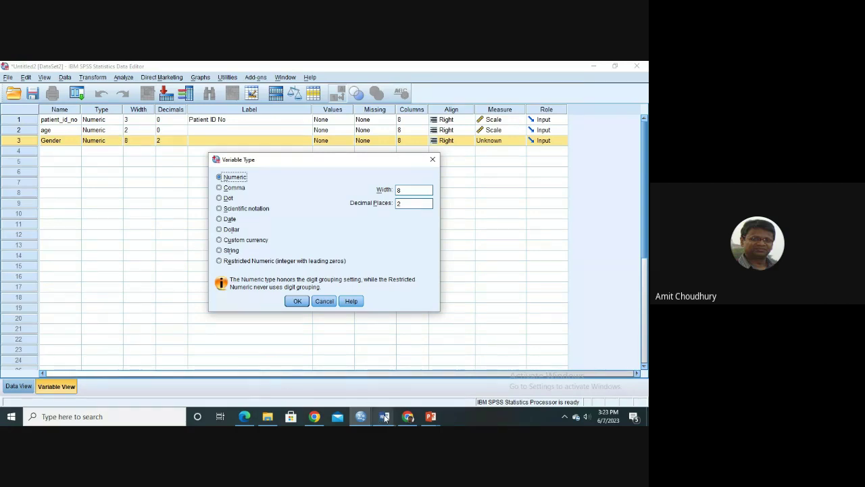
mouse_move(478, 382)
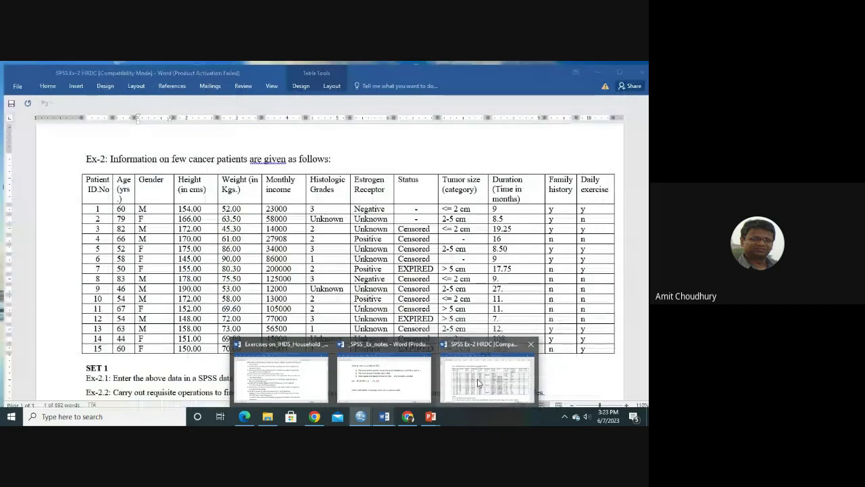
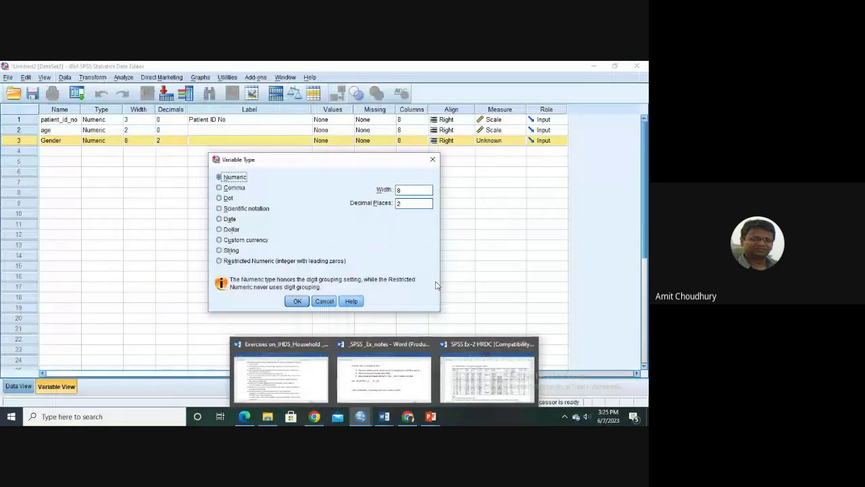
left_click(515, 359)
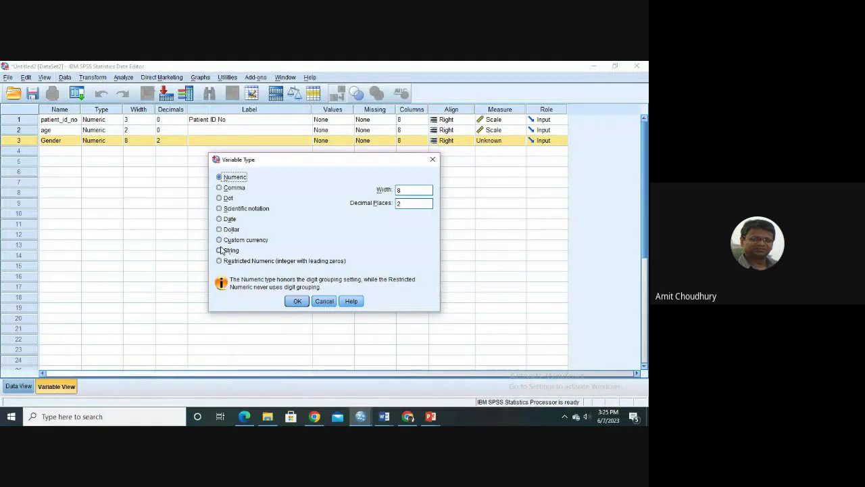
left_click(219, 250)
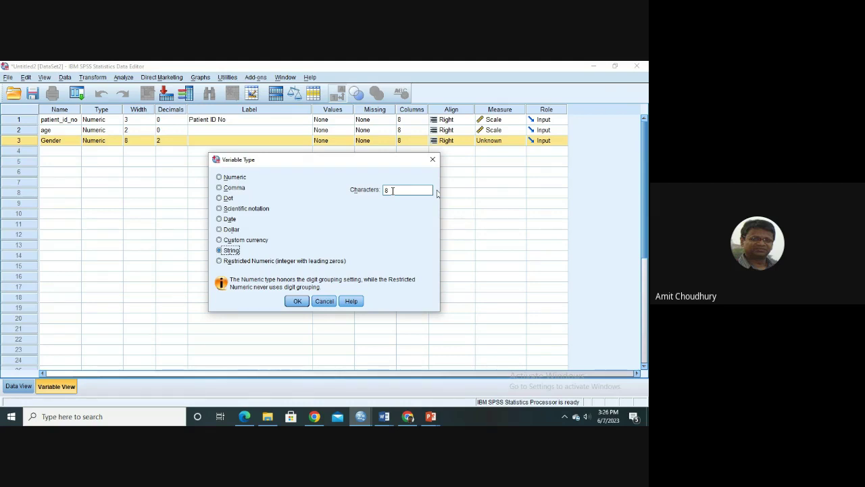
double_click(392, 191)
key("BackSpace")
type("1")
left_click(326, 301)
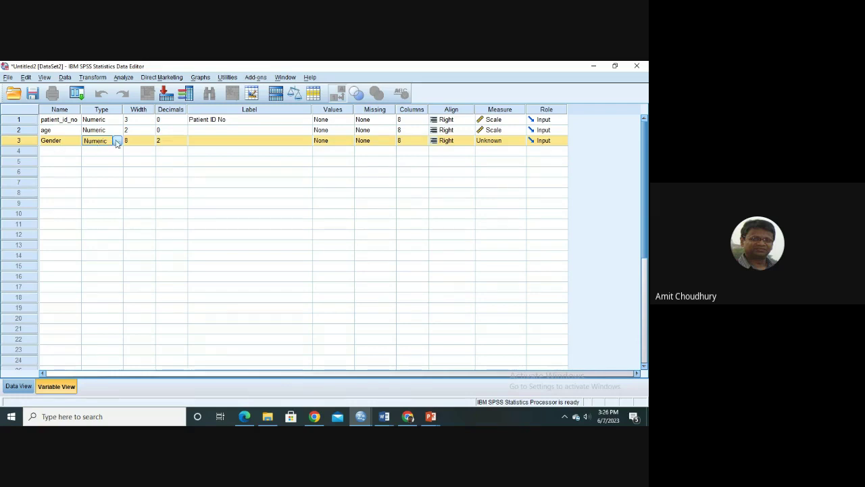
Step: Set the type of the Gender variable to String with 1 character
left_click(117, 140)
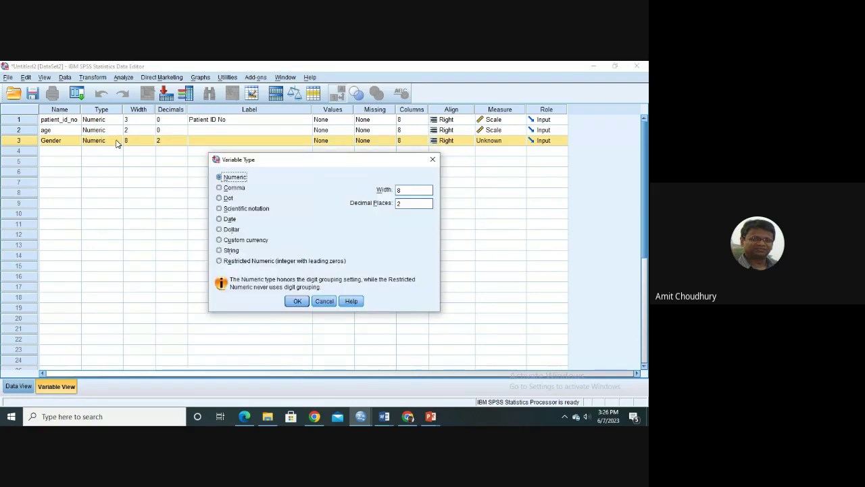
left_click(219, 250)
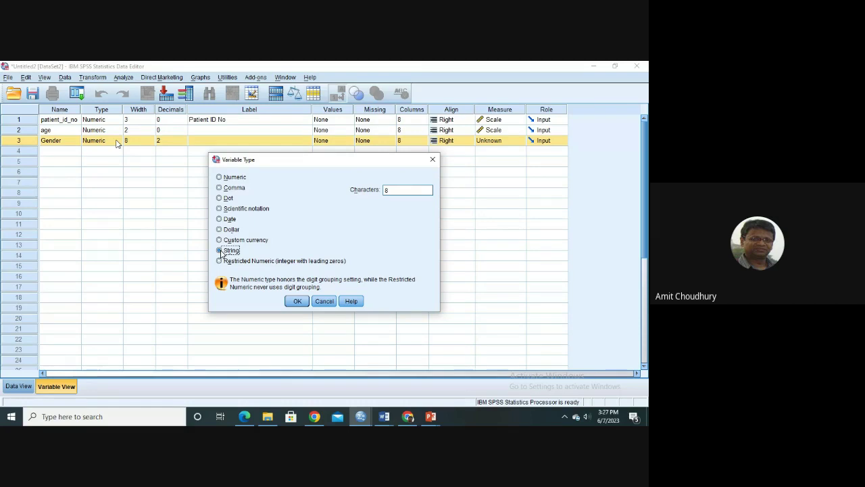
left_click(387, 190)
key("BackSpace")
type("1")
left_click(297, 302)
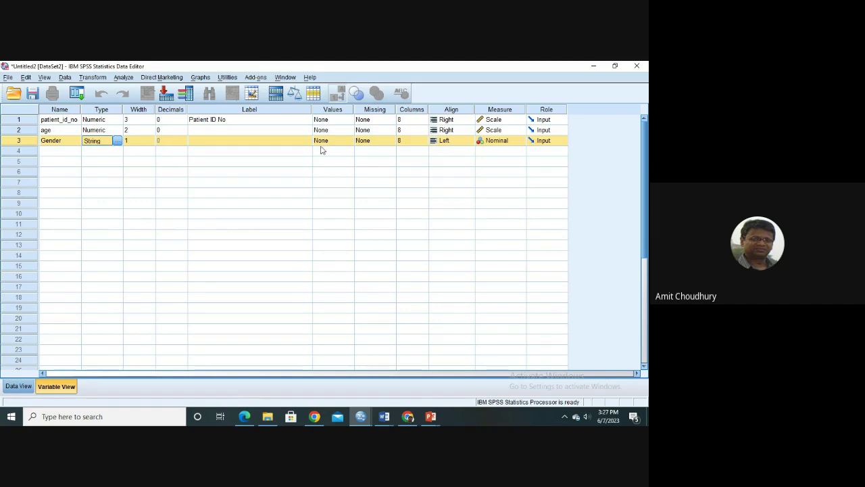
left_click(227, 140)
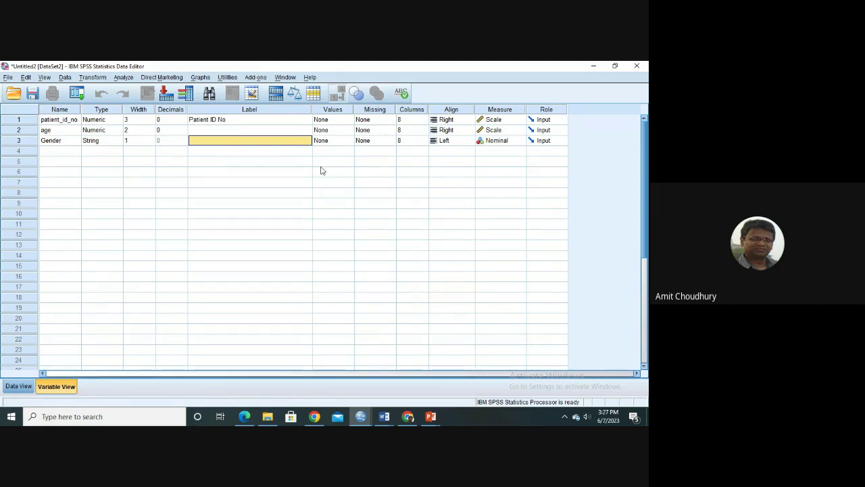
left_click(325, 140)
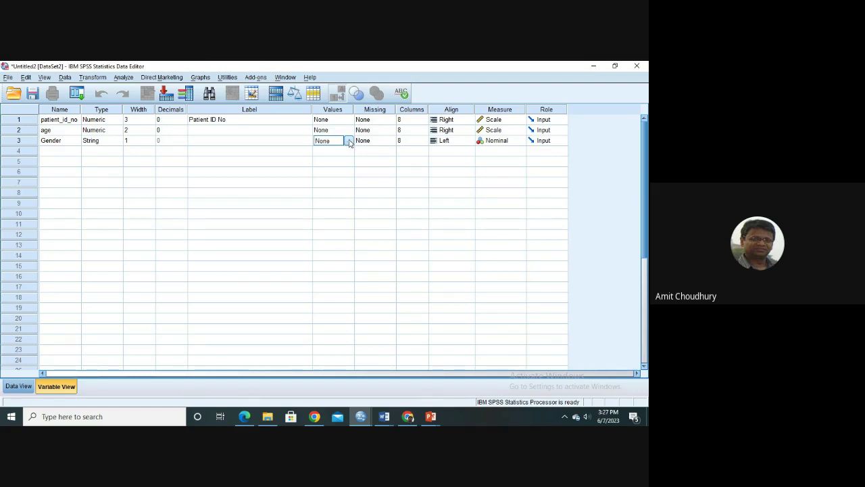
left_click(349, 141)
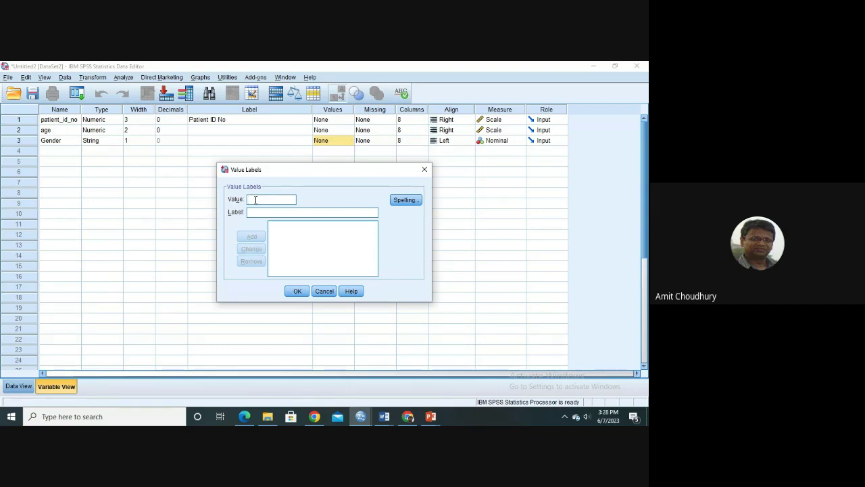
type("M")
type("Male")
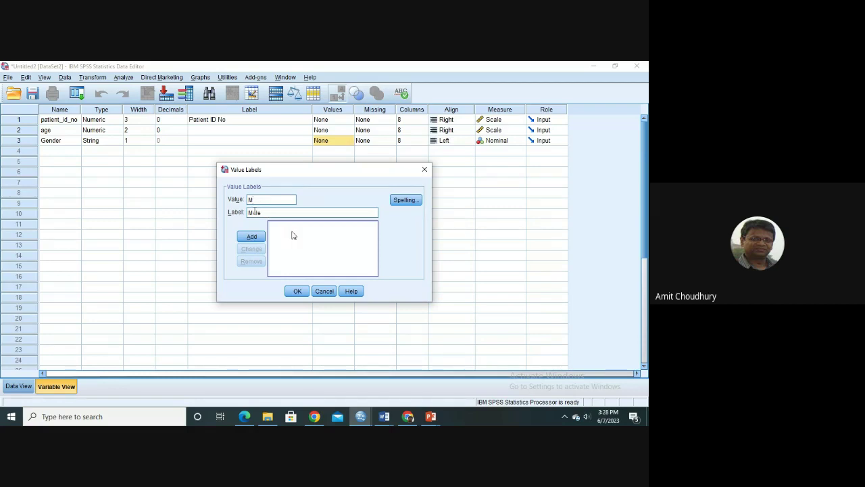
left_click(250, 237)
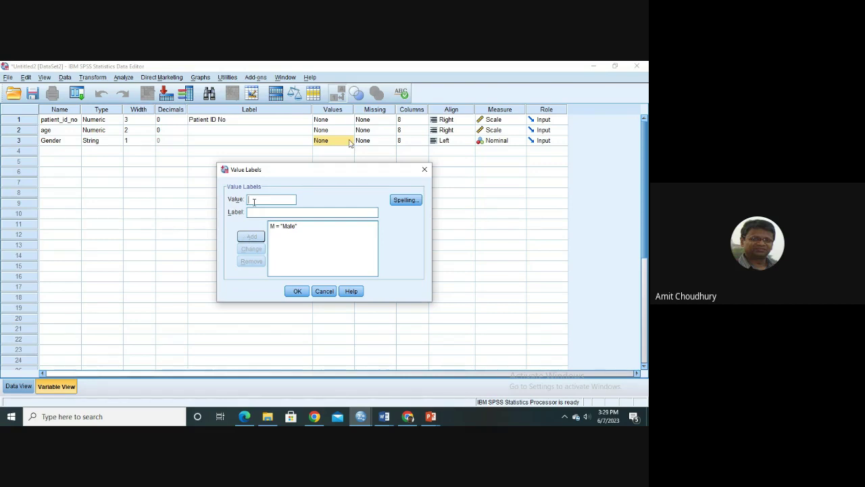
type("F")
right_click(250, 214)
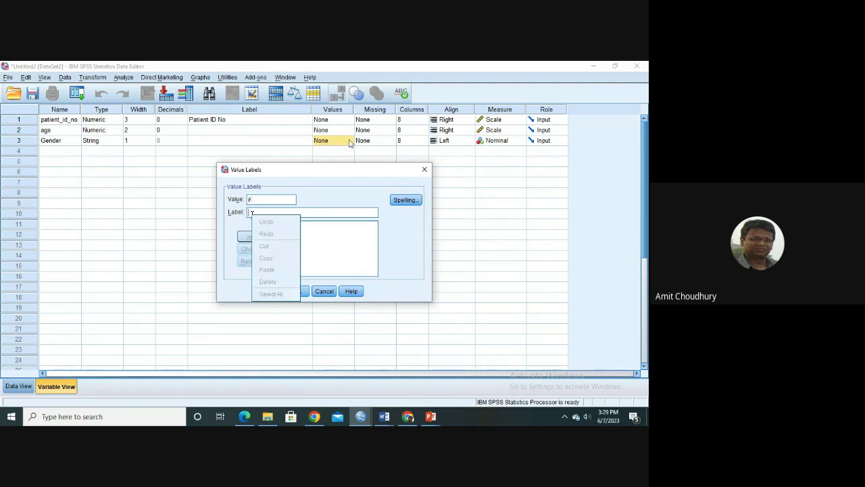
key("Escape")
key("Escape")
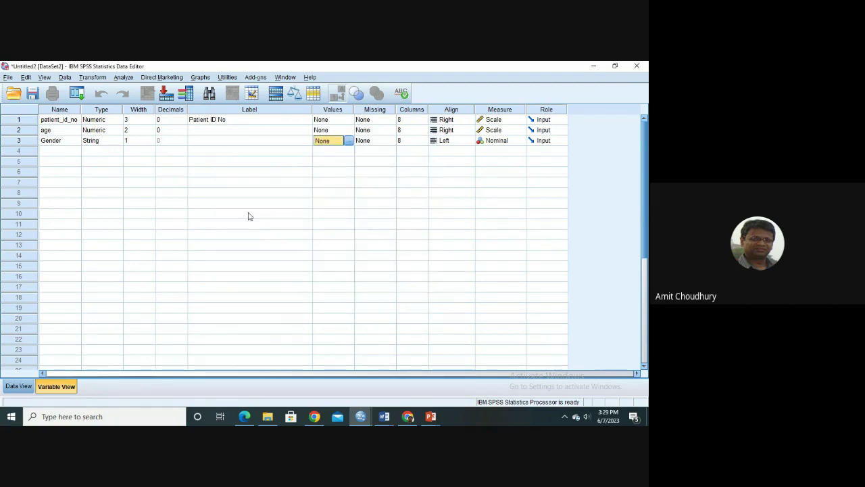
left_click(247, 215)
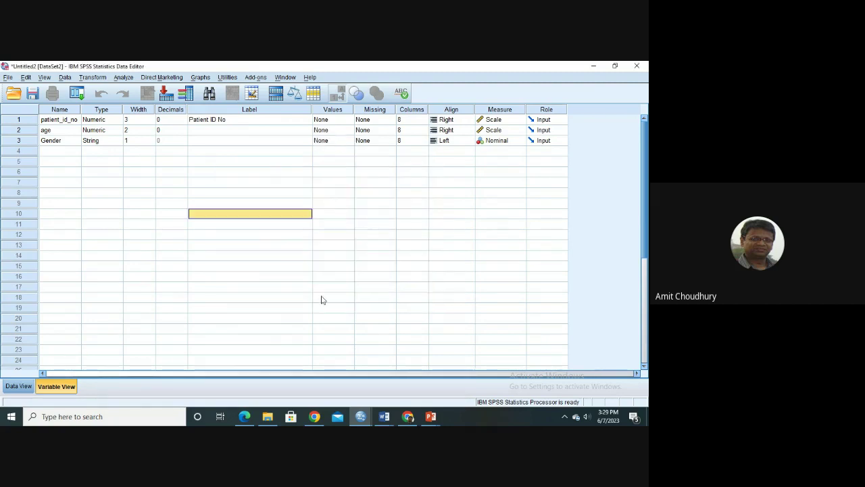
Step: Add a value label to the Gender variable that defines M as Male
left_click(327, 140)
left_click(346, 140)
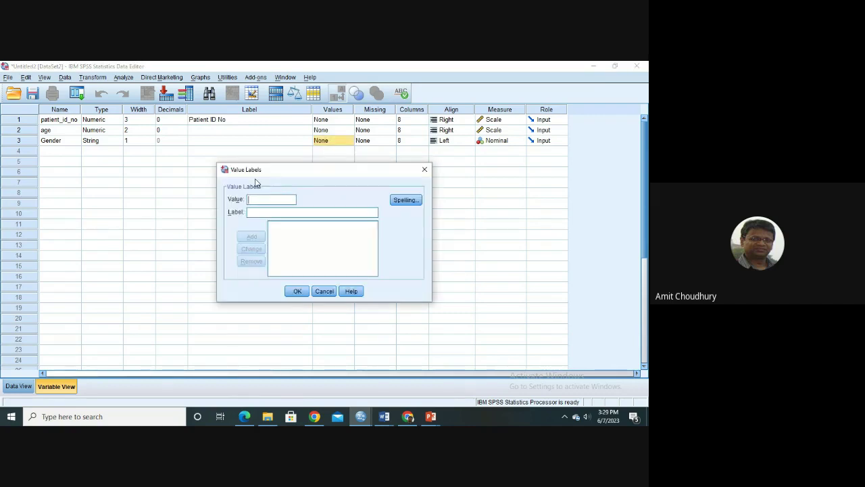
type("M")
left_click(253, 212)
type("M")
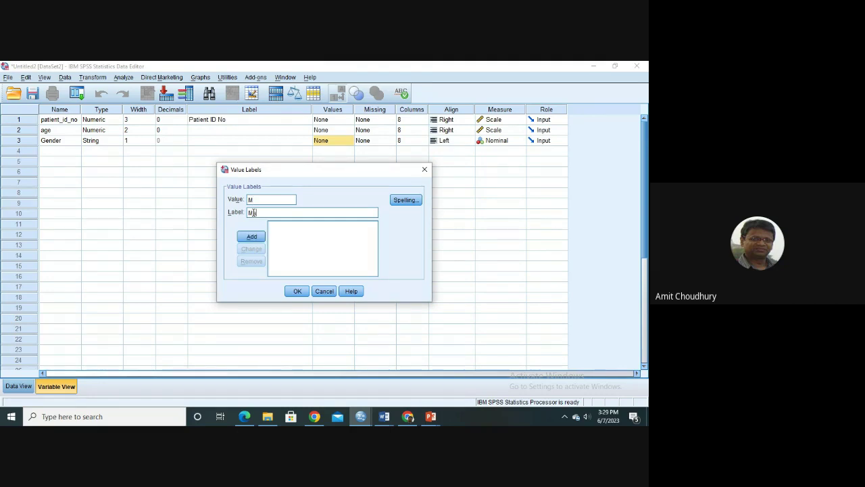
type("ale")
left_click(252, 237)
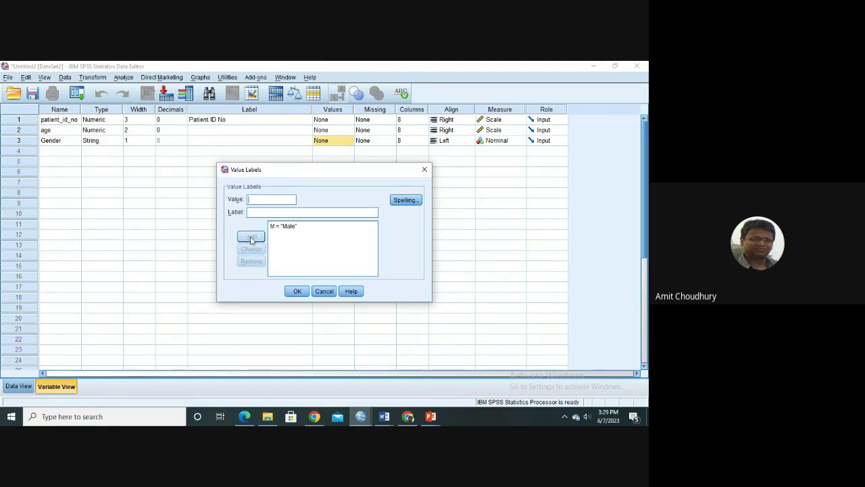
Step: Add a second Gender value label defining F as Female and apply the value labels
type("F")
left_click(251, 212)
type("F")
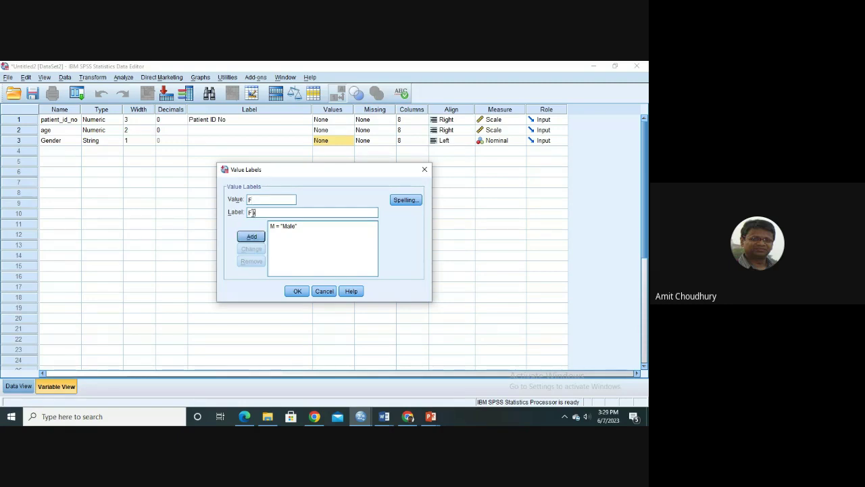
type("emale")
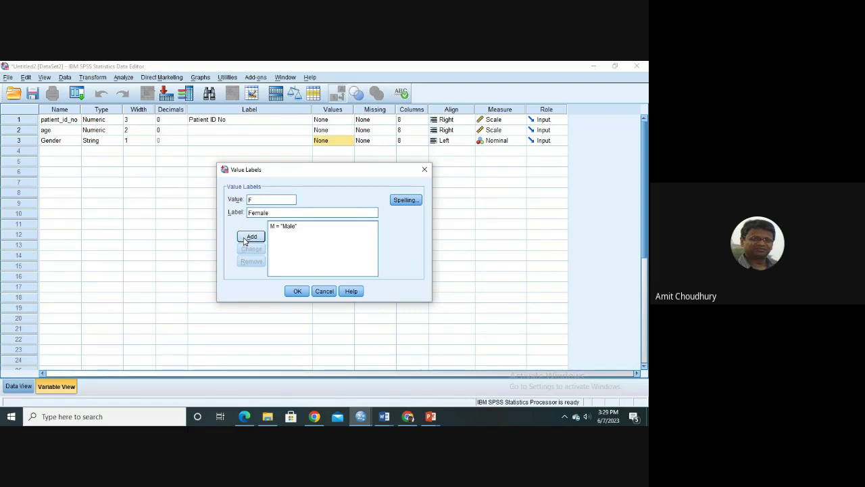
left_click(246, 238)
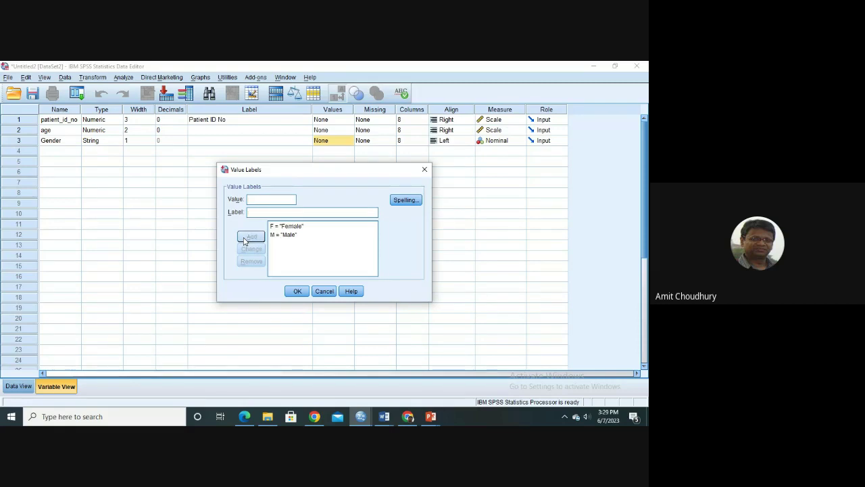
left_click(285, 227)
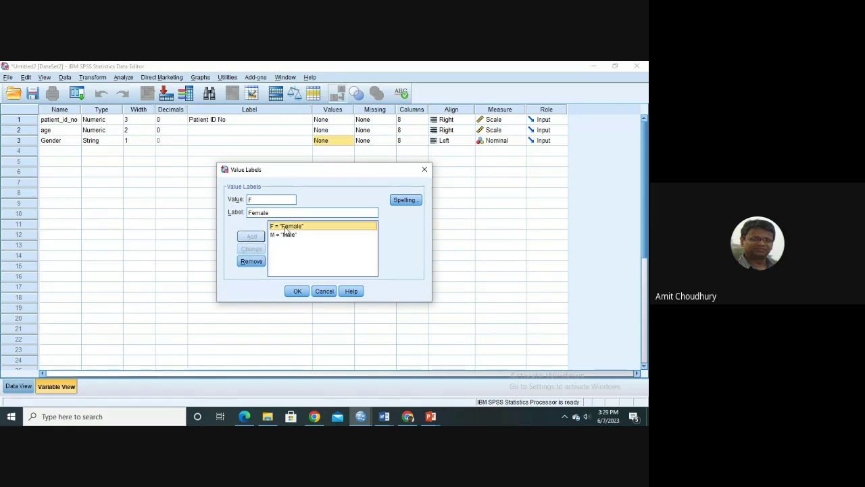
left_click(296, 291)
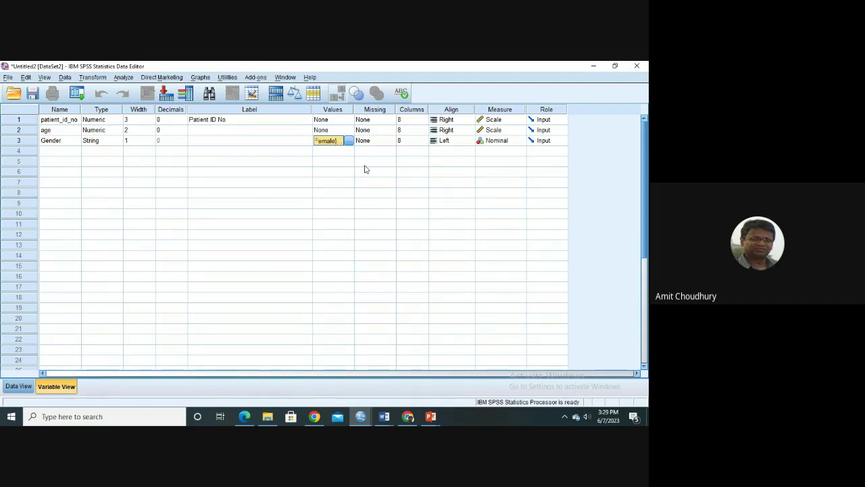
Step: Review the value label cells of the three variables and choose Nominal as the measurement level of Gender
left_click(332, 131)
left_click(332, 121)
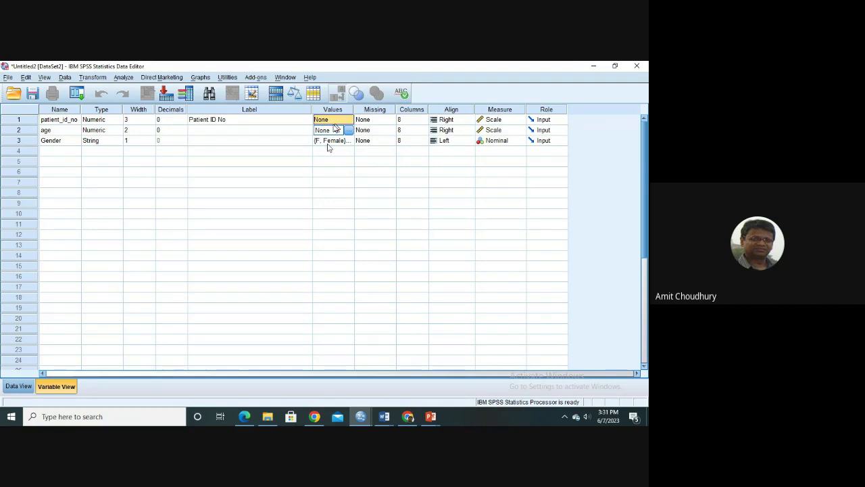
left_click(330, 144)
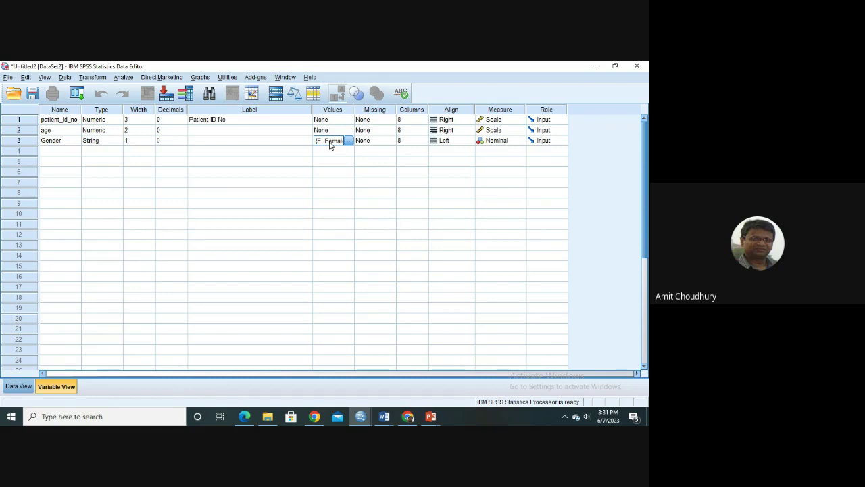
left_click(518, 141)
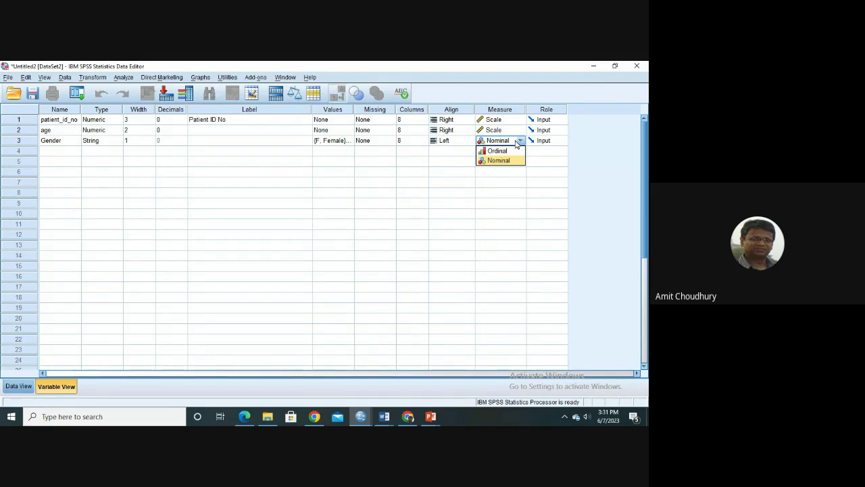
left_click(499, 160)
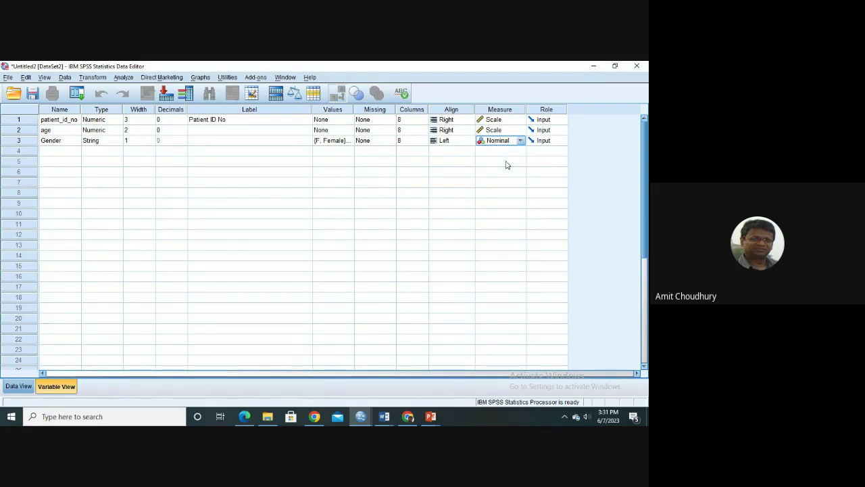
Step: Select the fourth variable's name cell, switch to the SPSS Ex-2 HRDC Word document and highlight the Weight (in Kgs.) column
left_click(59, 151)
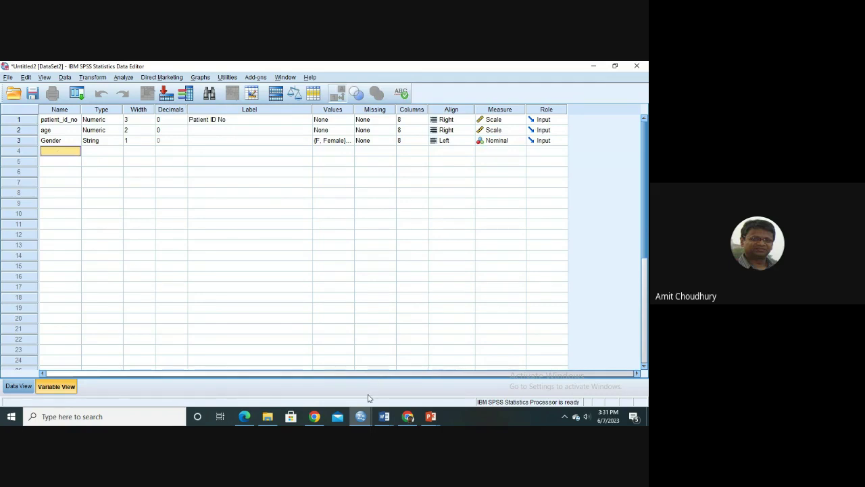
mouse_move(383, 417)
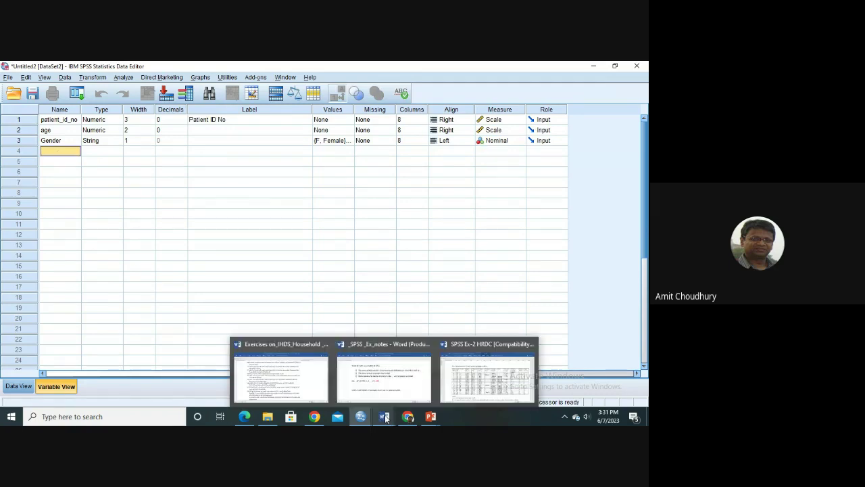
mouse_move(473, 384)
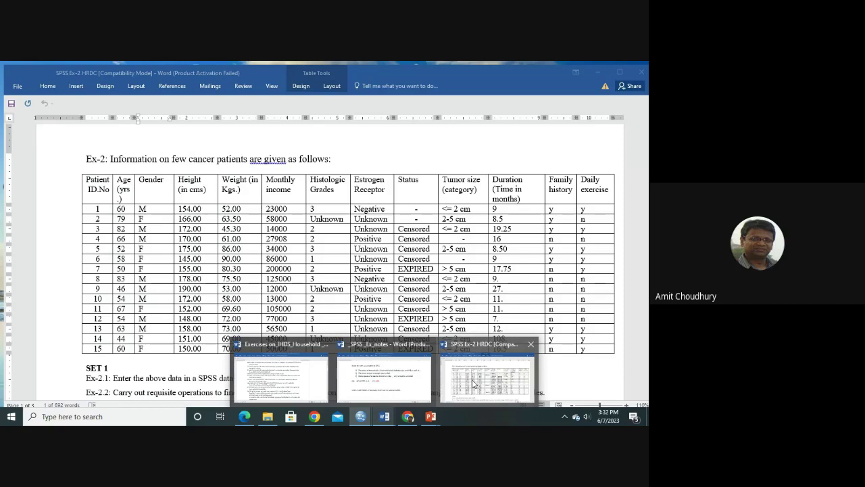
left_click(473, 383)
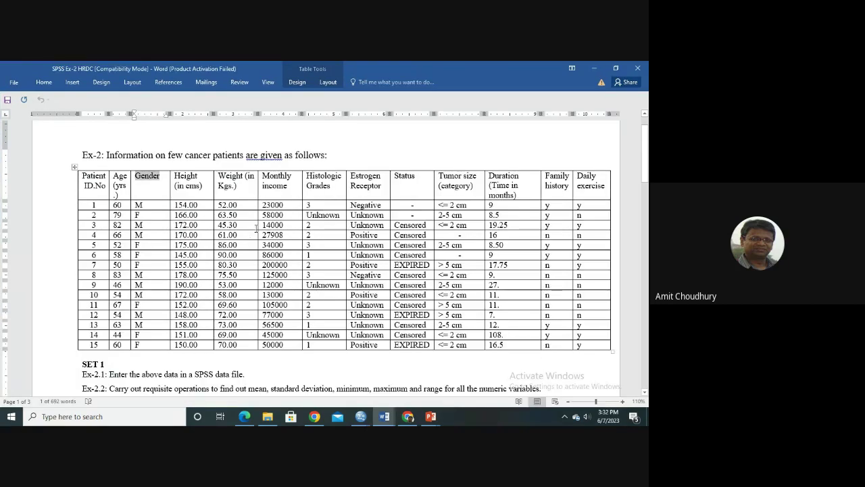
left_click_drag(219, 176, 240, 342)
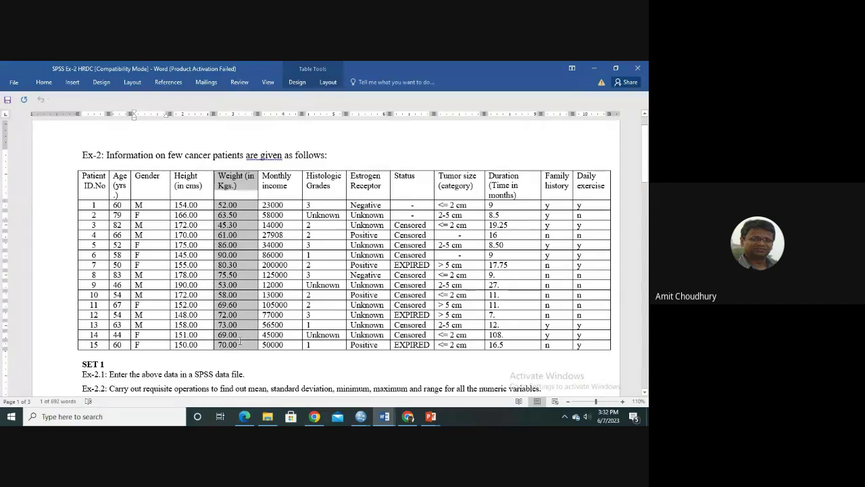
Step: Examine the Weight (in Kgs.) values row by row from the first patient to the fifteenth
left_click(221, 206)
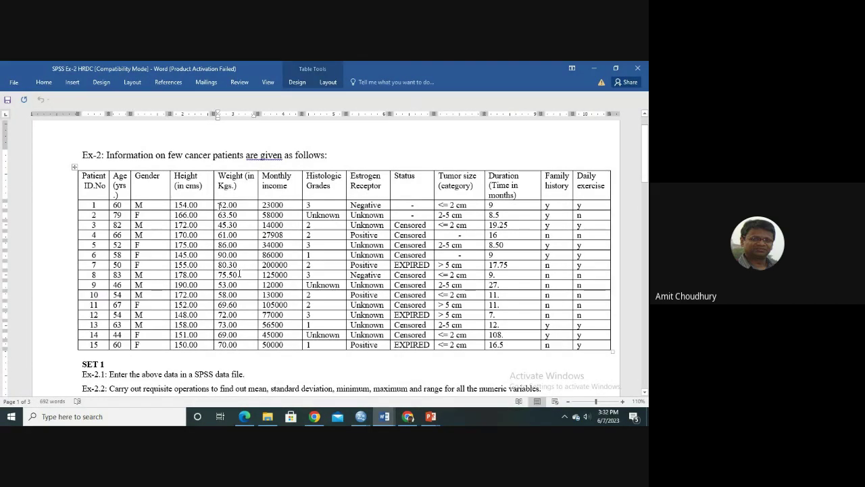
key("Down")
key("Down")
key("End")
key("Down")
key("Down")
key("Down")
key("Down")
key("Down")
key("Down")
key("Down")
key("Down")
key("Down")
key("Down")
key("Down")
key("Down")
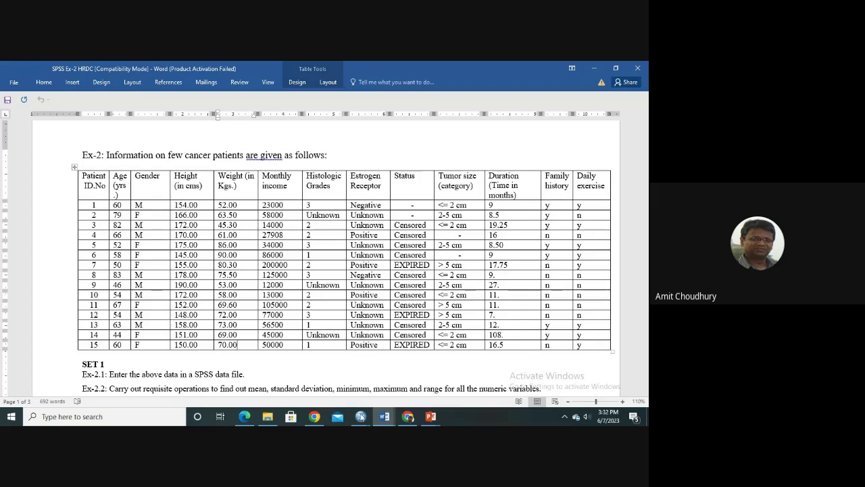
Step: Switch to the Untitled2 data editor in SPSS and name the fourth variable Weight
left_click(361, 416)
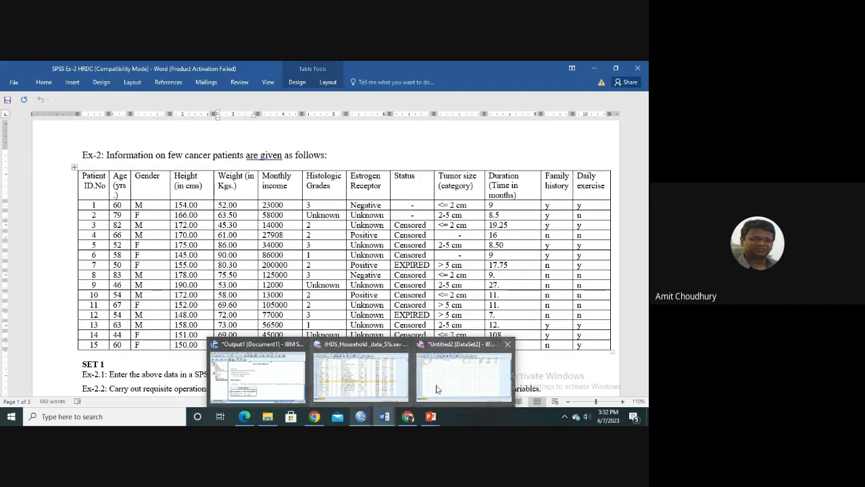
left_click(438, 388)
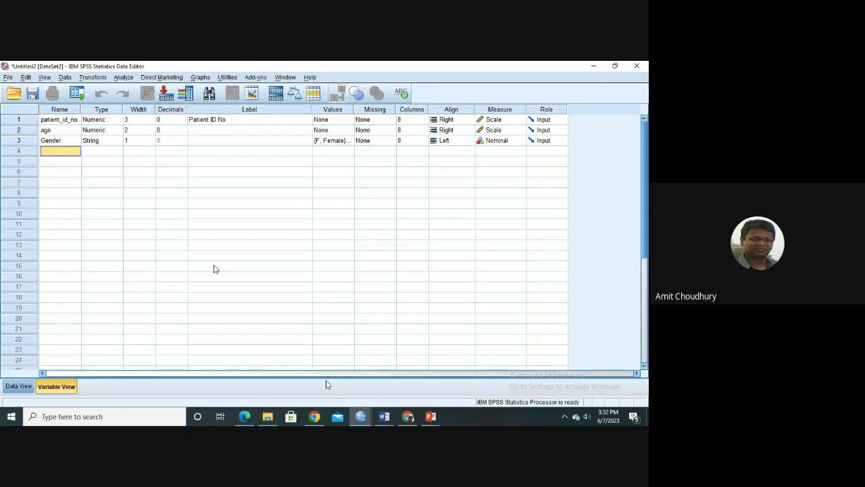
mouse_move(386, 417)
mouse_move(471, 392)
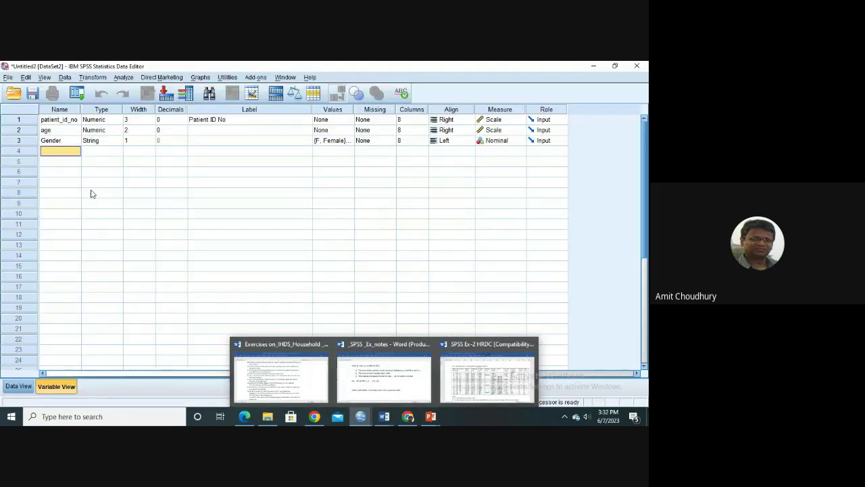
type("Wei")
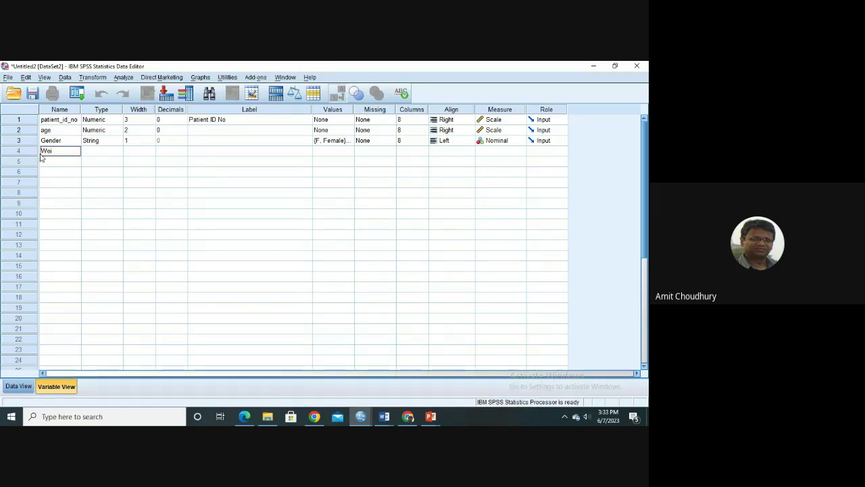
type("ght")
left_click(94, 152)
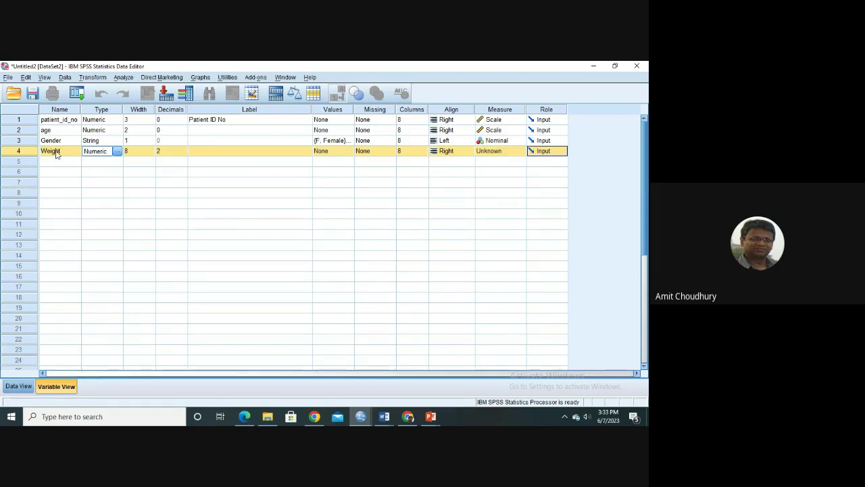
Step: Open the variable type settings of Weight and review its decimal places and width
left_click(117, 151)
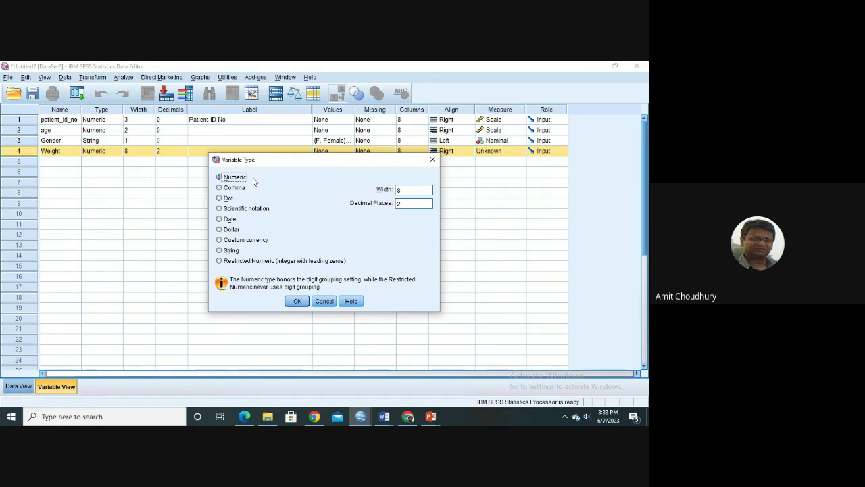
left_click(403, 203)
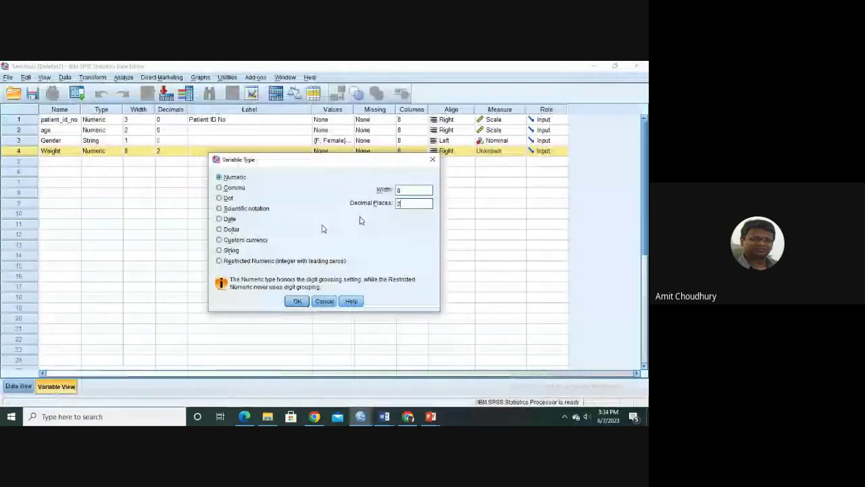
left_click(400, 204)
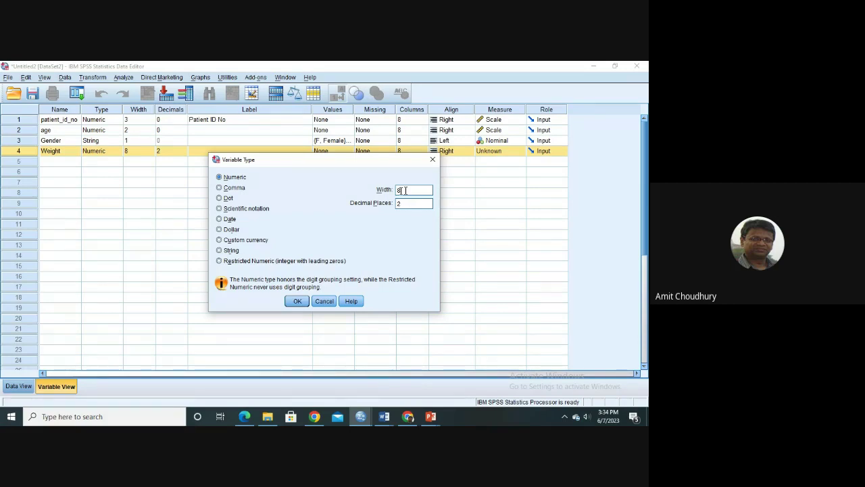
key("shift+Tab")
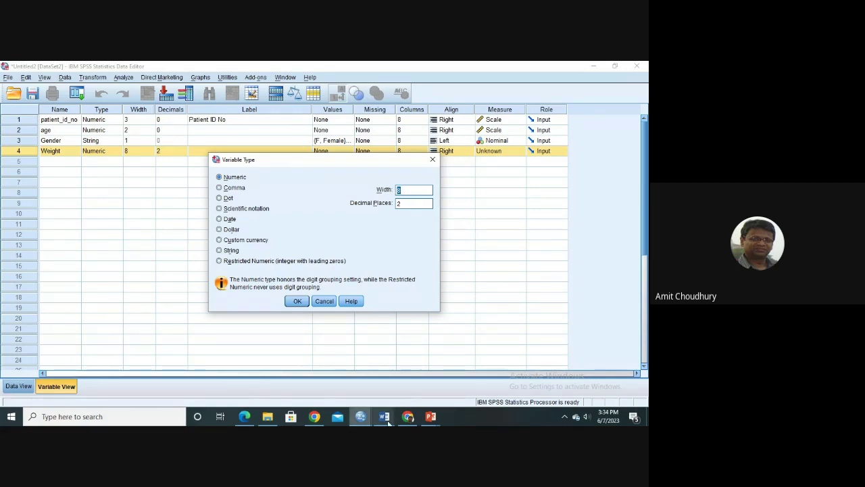
Step: Switch to the SPSS Ex-2 HRDC Word document, highlight the decimal point of the first weight and enlarge the table around it
mouse_move(384, 417)
mouse_move(493, 381)
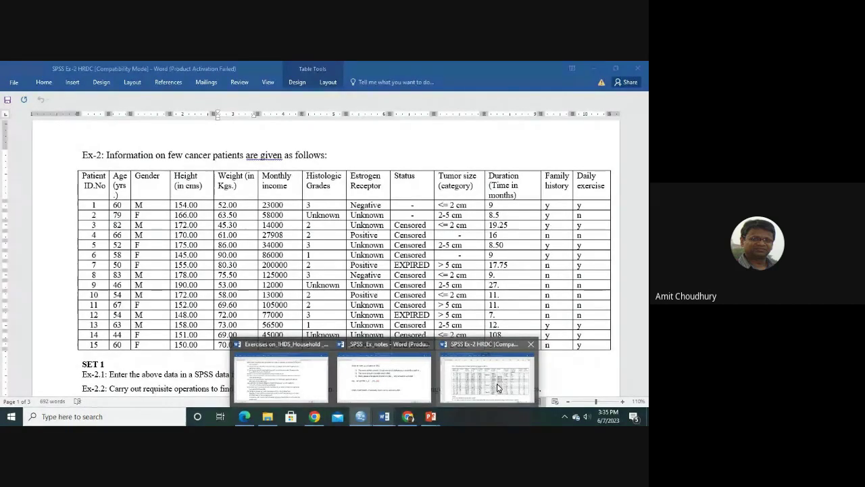
left_click(497, 387)
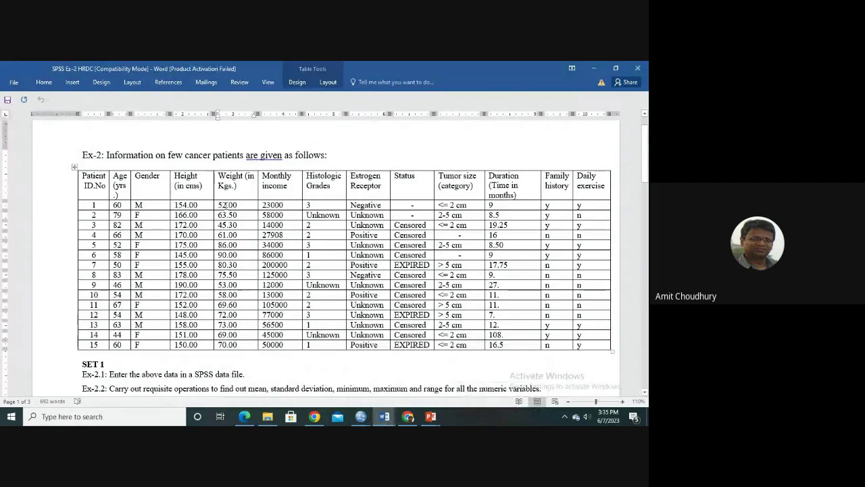
double_click(228, 205)
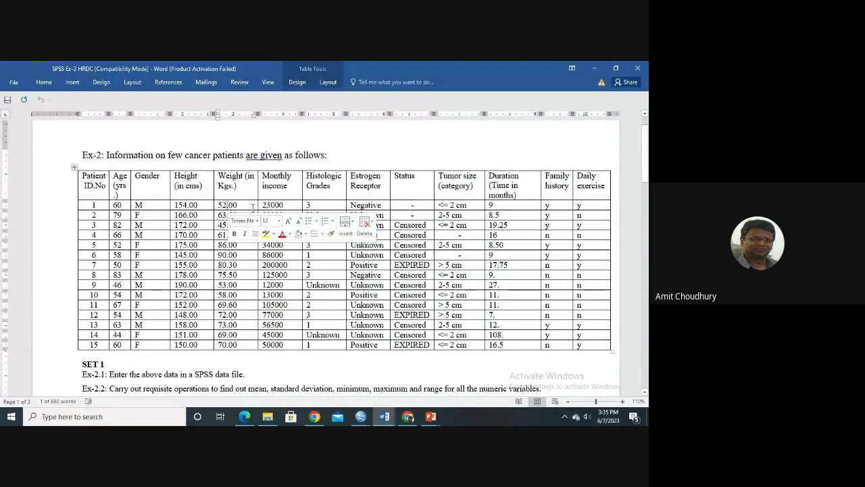
left_click(622, 400)
left_click(622, 401)
left_click(622, 400)
left_click(621, 400)
left_click(622, 401)
left_click(621, 401)
left_click(621, 401)
left_click(622, 401)
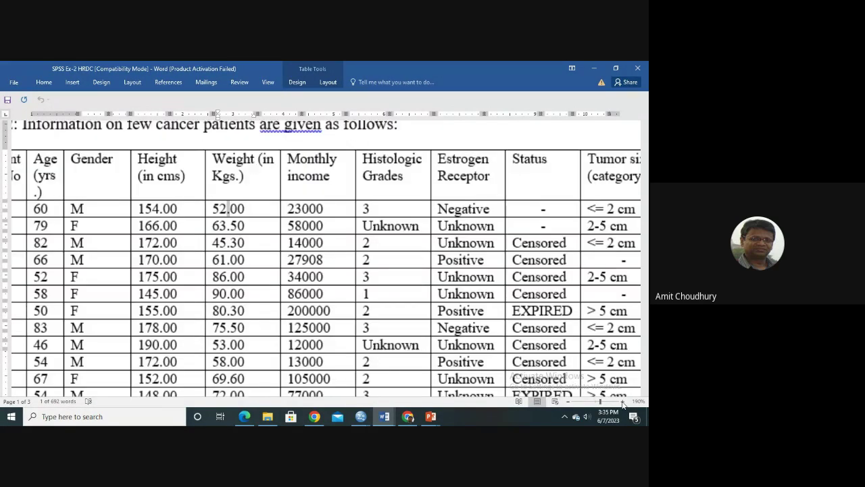
left_click(622, 401)
left_click(622, 400)
left_click(622, 401)
left_click(622, 400)
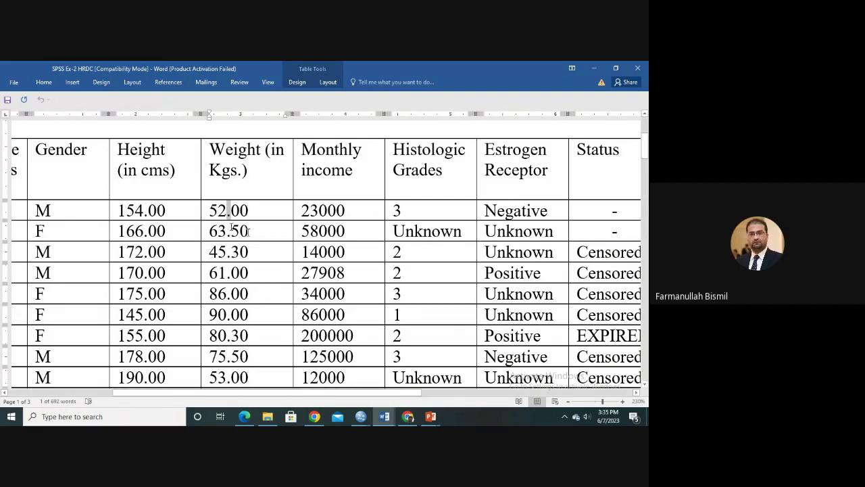
Step: Examine the digits before and after the decimal point in the second patient's weight to work out the required width
left_click_drag(248, 230, 217, 238)
left_click(258, 239)
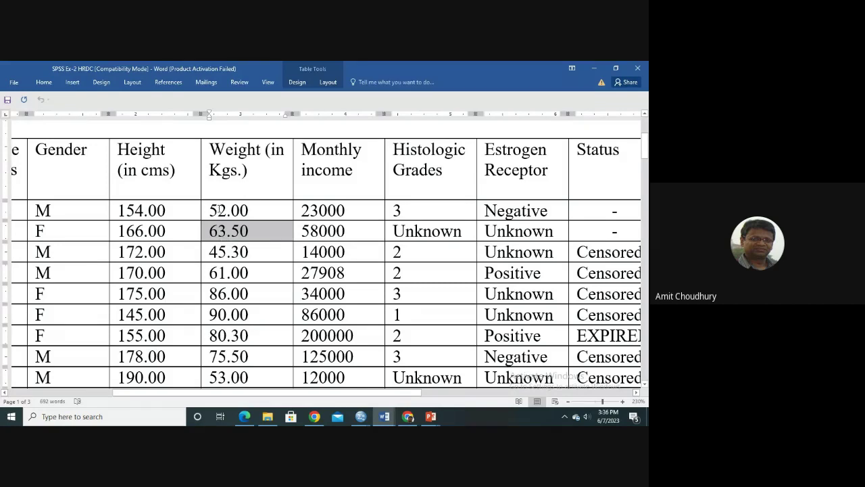
scroll(220, 211, "down", 3)
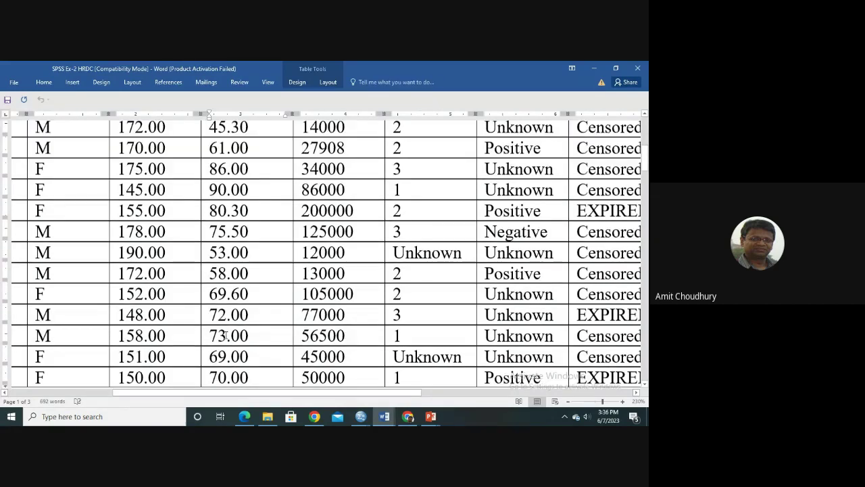
scroll(226, 331, "up", 1)
scroll(226, 331, "up", 2)
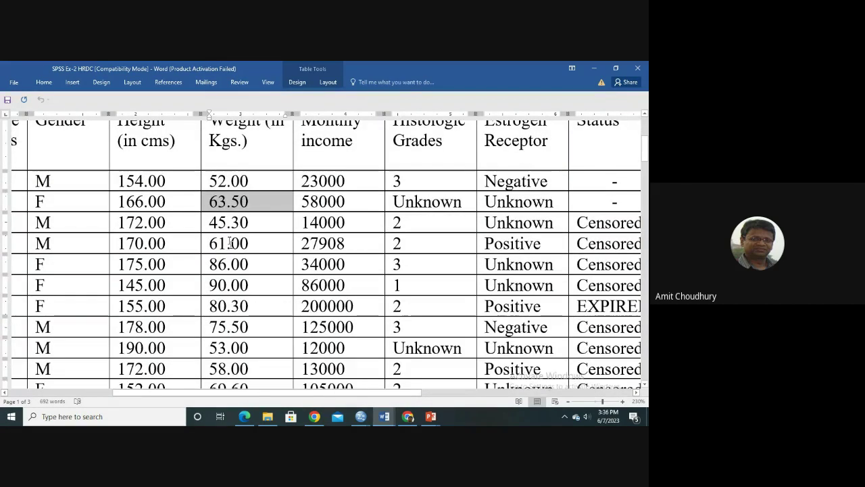
left_click(215, 201)
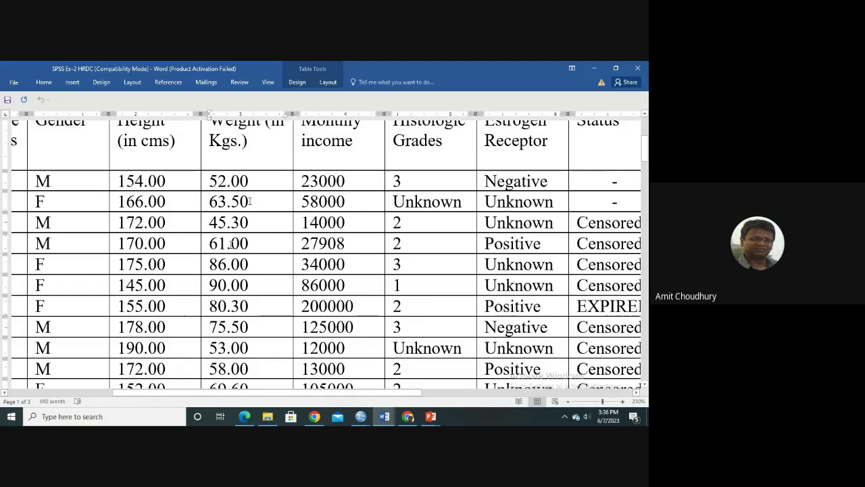
left_click(227, 222)
left_click_drag(249, 201, 229, 209)
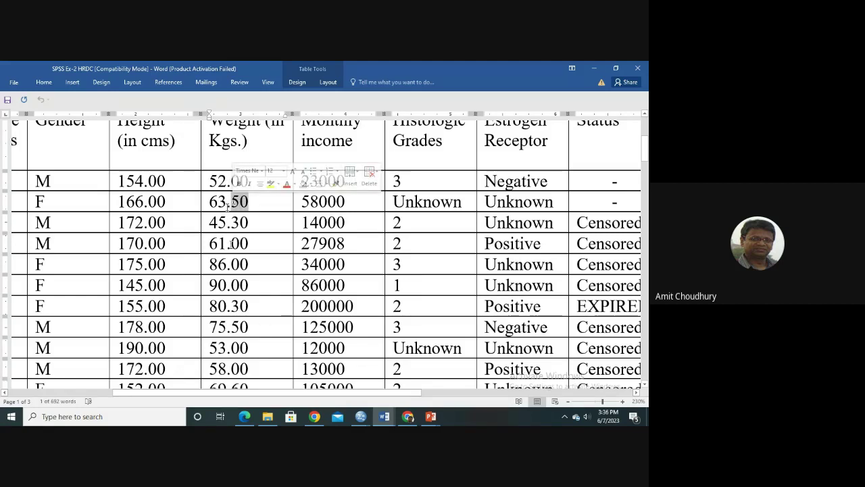
left_click(228, 206)
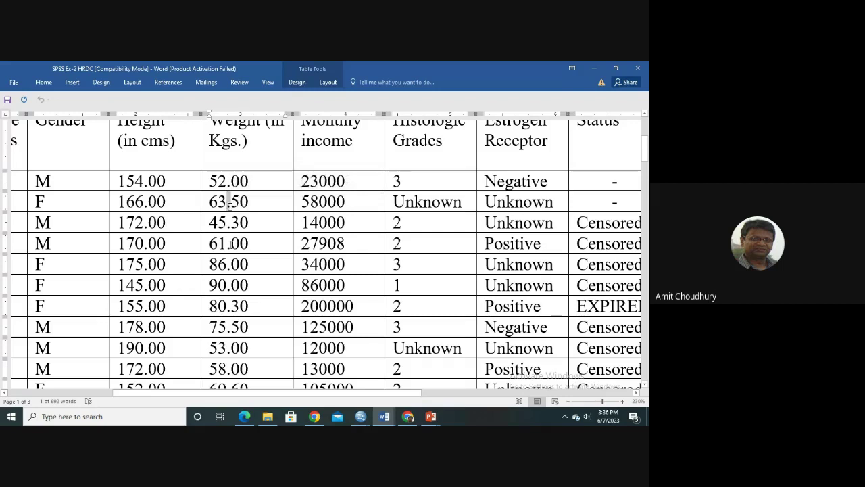
left_click_drag(209, 201, 224, 201)
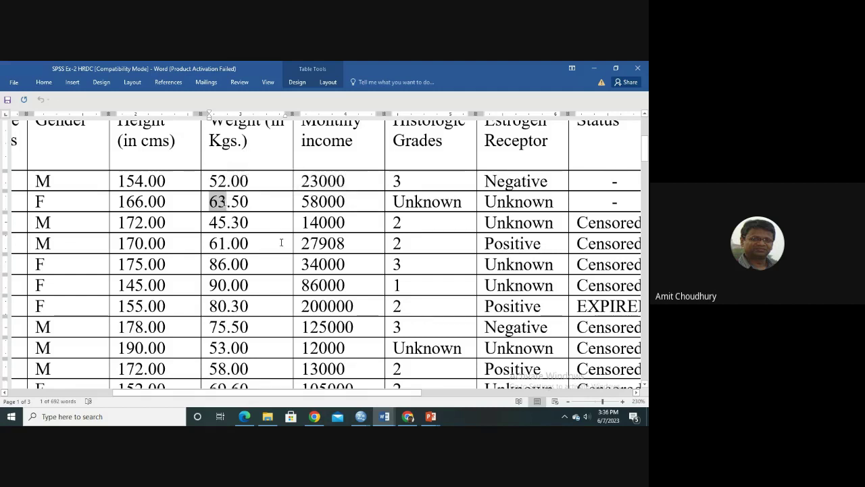
left_click(567, 401)
left_click(567, 400)
left_click(567, 400)
left_click(567, 401)
left_click(567, 400)
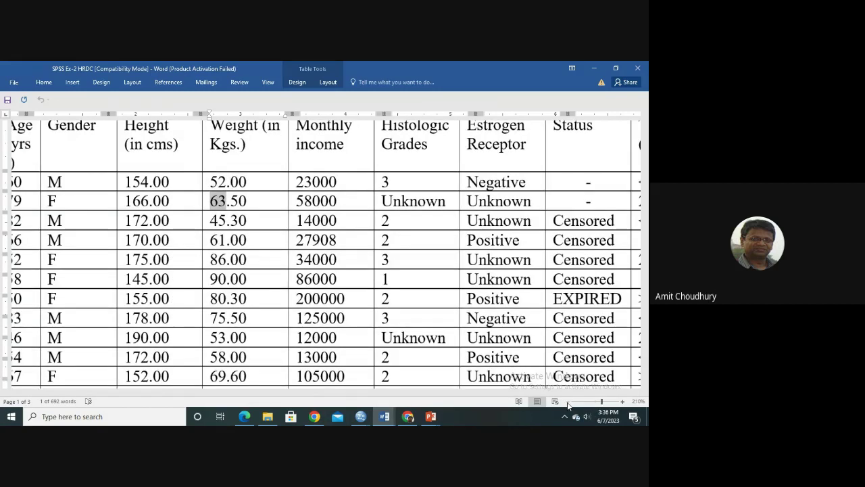
left_click(568, 402)
left_click(567, 401)
left_click(567, 400)
left_click(567, 401)
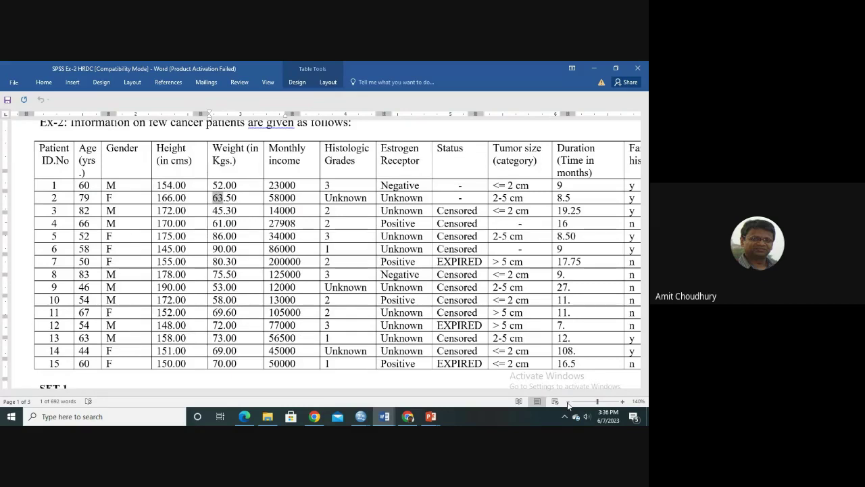
Step: Switch back to the SPSS data editor, set the Weight variable's width to 5 and apply the type settings
mouse_move(361, 415)
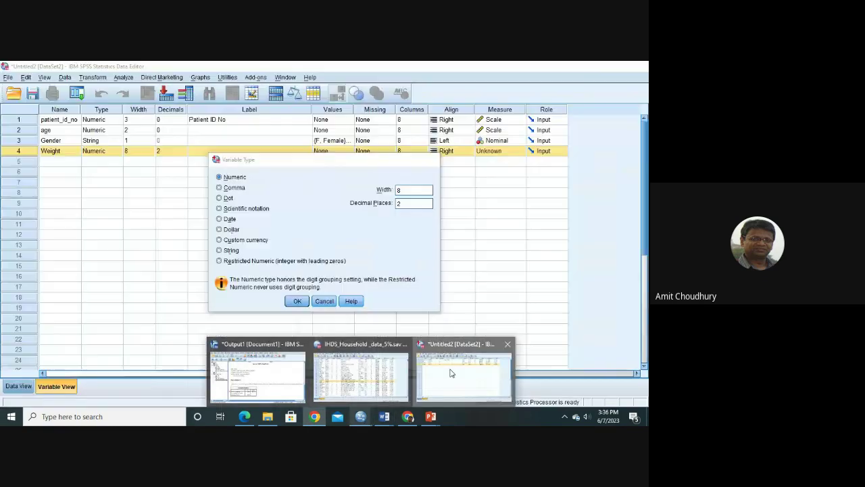
left_click(463, 376)
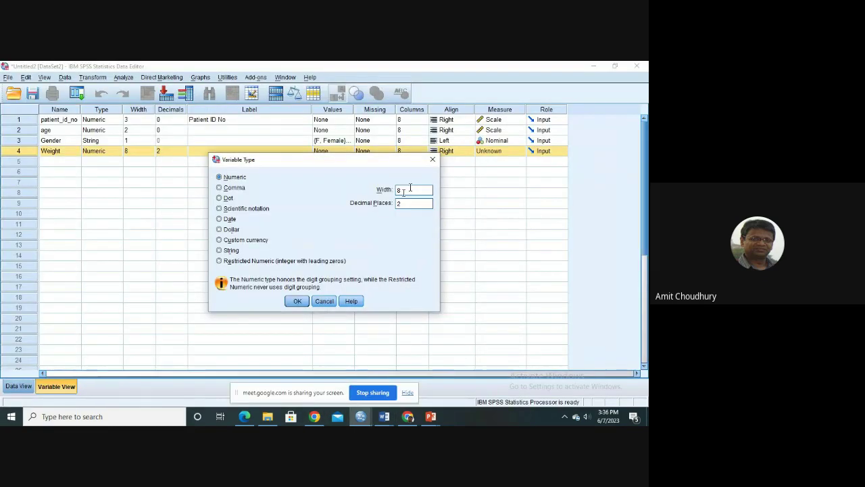
left_click(403, 192)
key("BackSpace")
type("5")
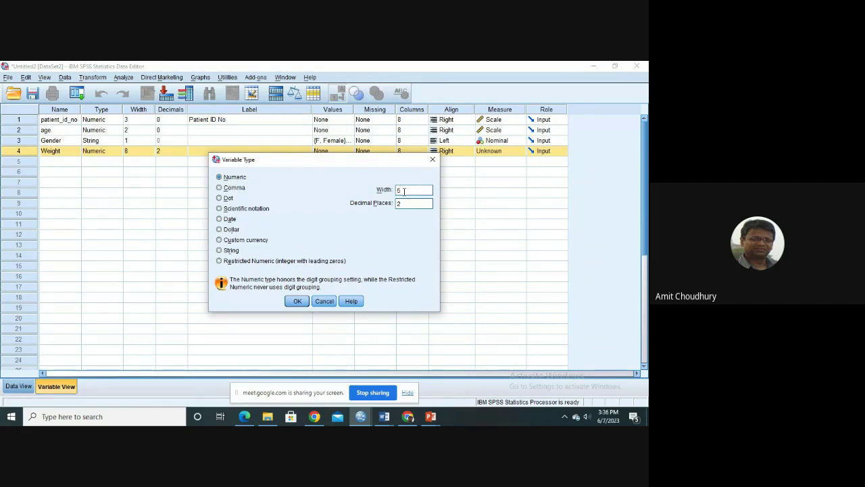
left_click(298, 302)
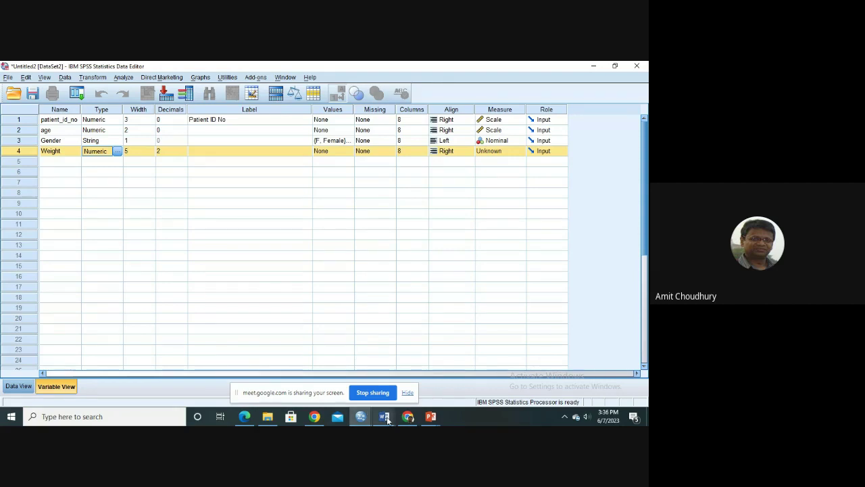
Step: Switch to the SPSS Ex-2 HRDC Word document, highlight the second patient's weight decimals and extend that value to 63.500
mouse_move(384, 415)
left_click(485, 379)
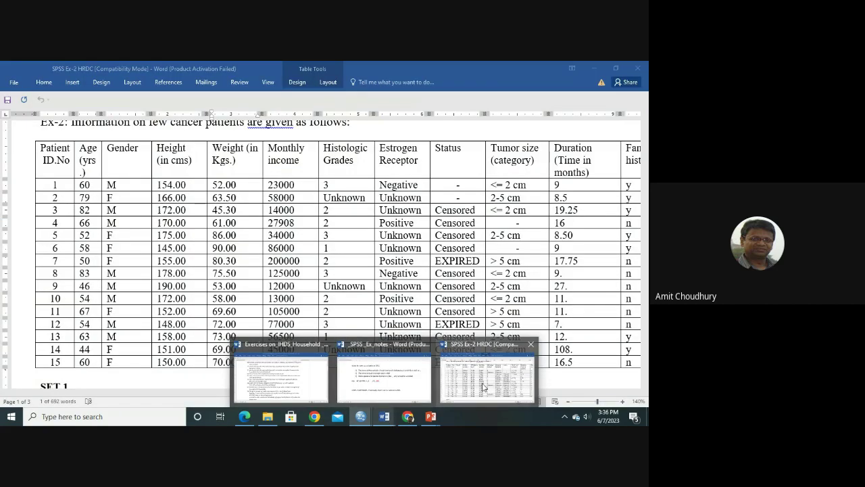
left_click(231, 196)
double_click(232, 196)
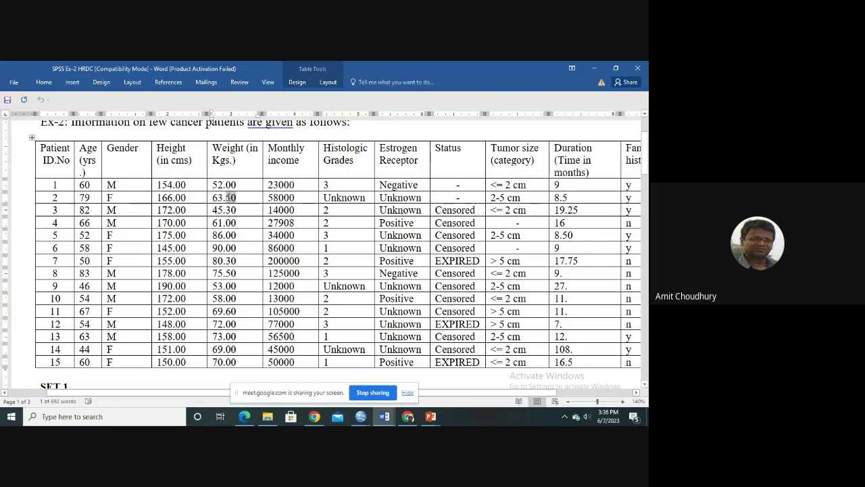
left_click(247, 196)
double_click(234, 197)
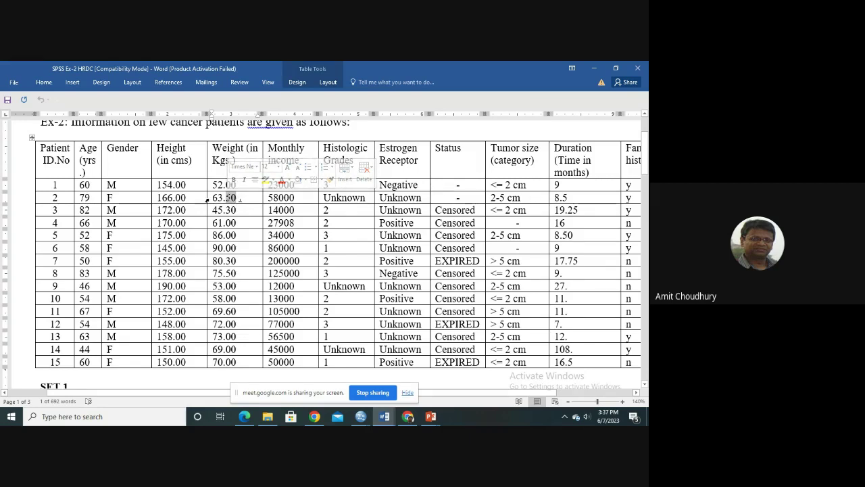
left_click(242, 198)
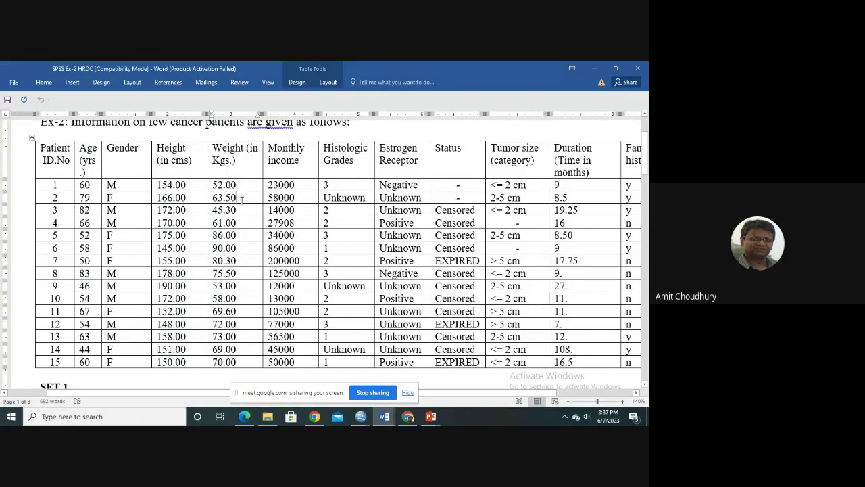
type("0")
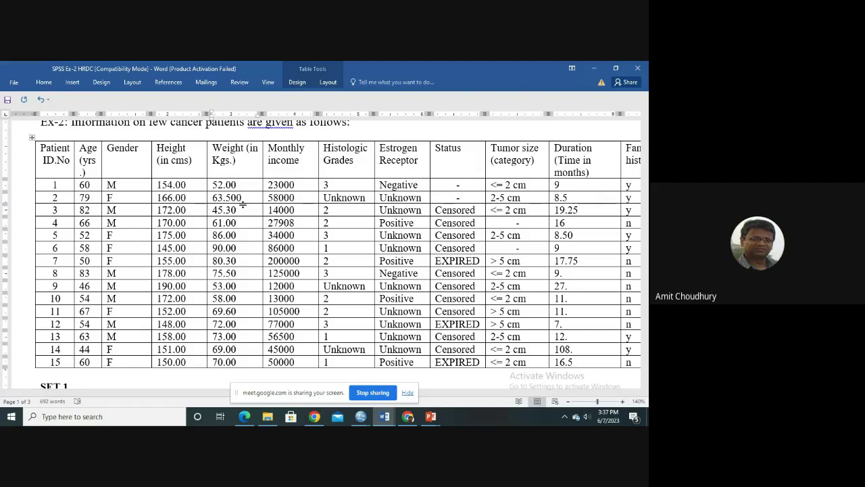
left_click(242, 202)
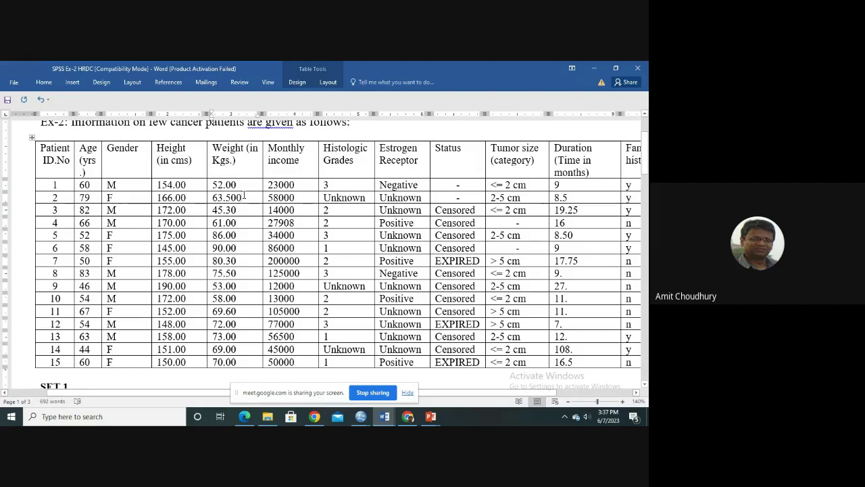
Step: Shorten the second patient's weight to 63.50 in the Word table and switch back to the SPSS data editor
key("BackSpace")
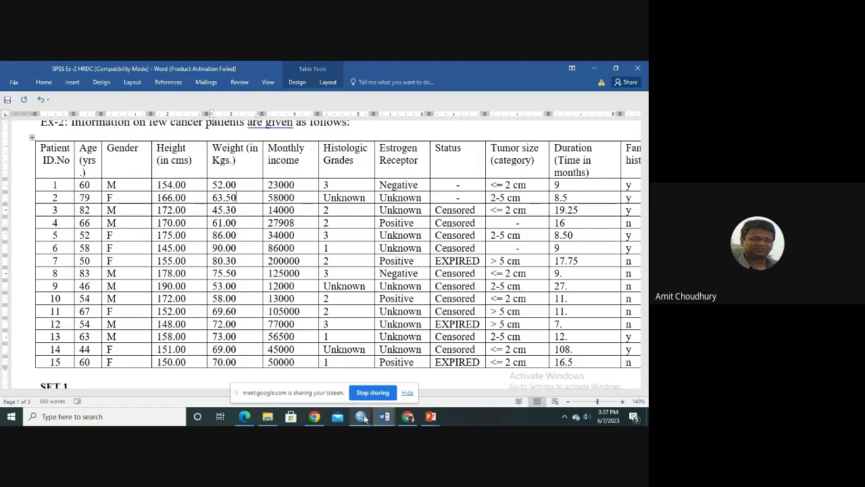
mouse_move(361, 416)
left_click(461, 373)
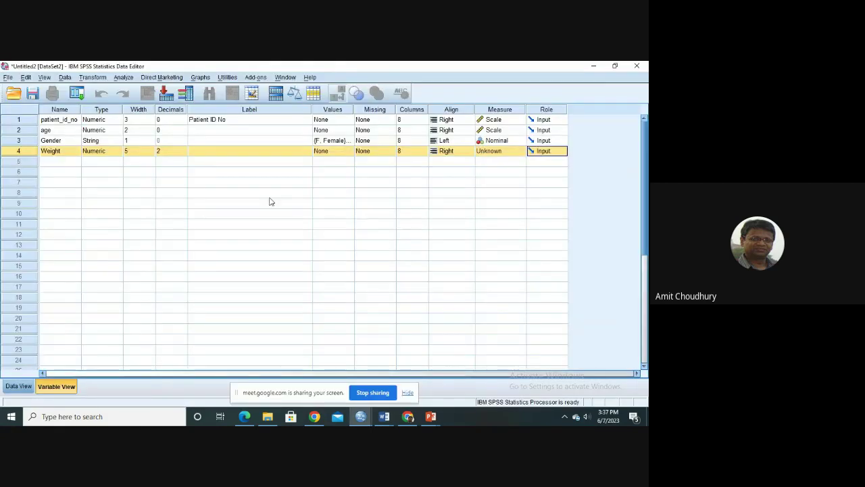
Step: Enter "Weight (in kgs)" as the Weight variable's label and highlight the label text
left_click(226, 153)
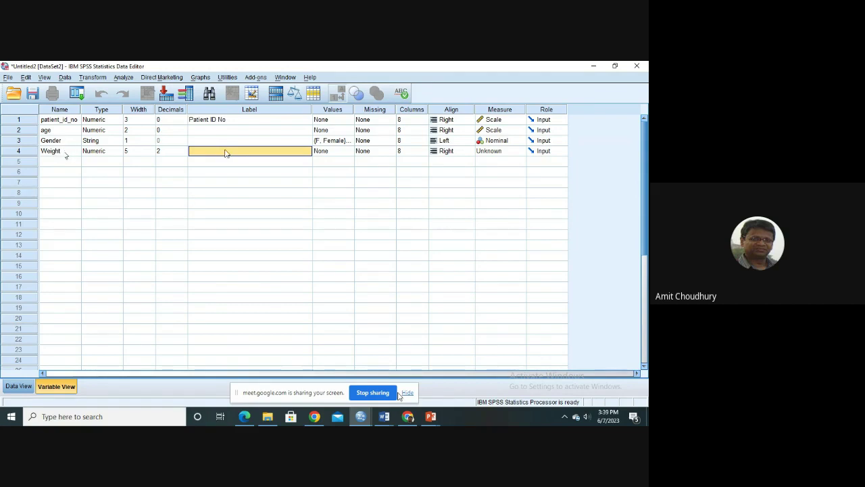
mouse_move(385, 417)
mouse_move(492, 384)
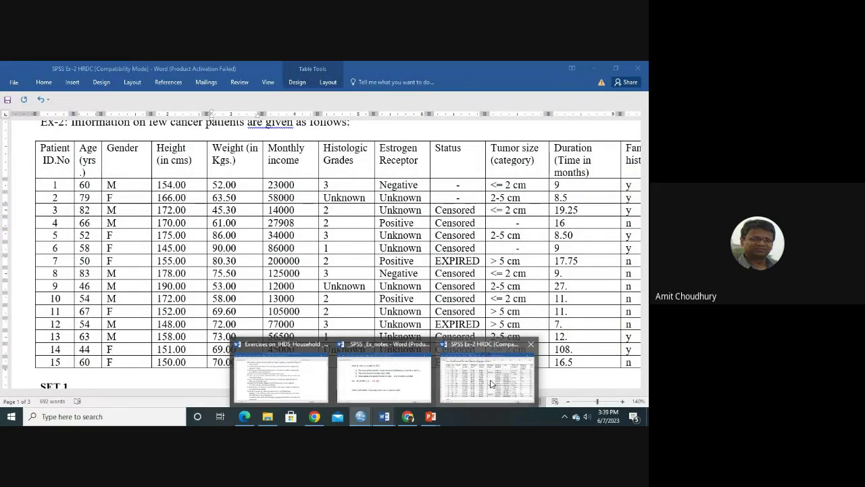
key("alt+Tab")
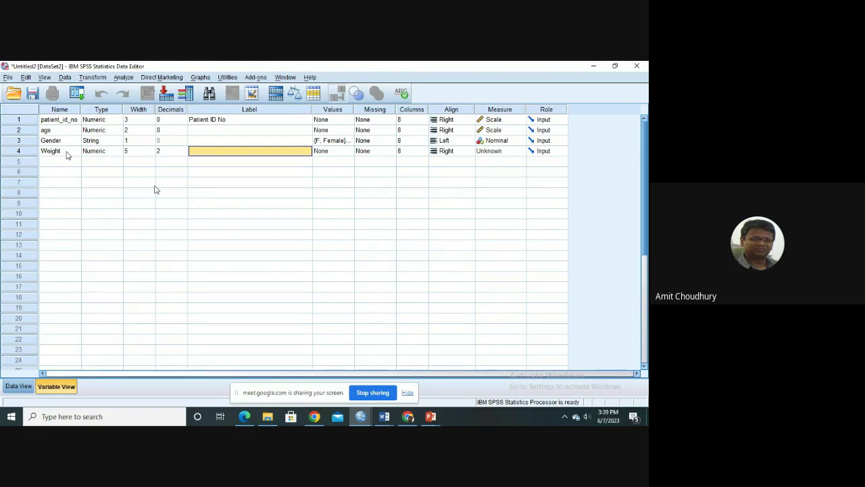
left_click(53, 153)
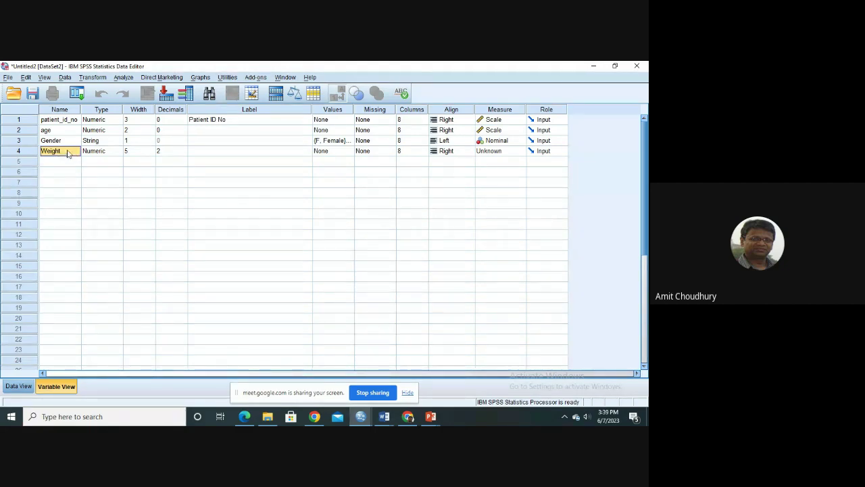
left_click(202, 151)
left_click(201, 151)
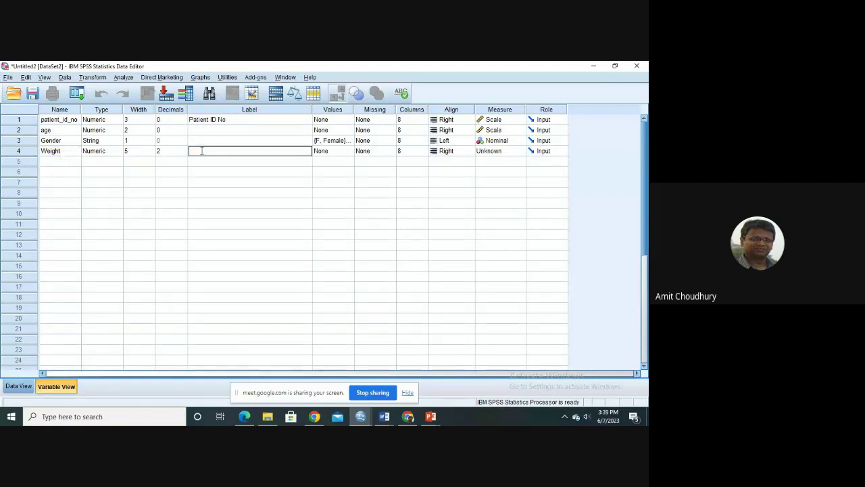
type("Weight (in kgs)")
left_click_drag(236, 151, 191, 151)
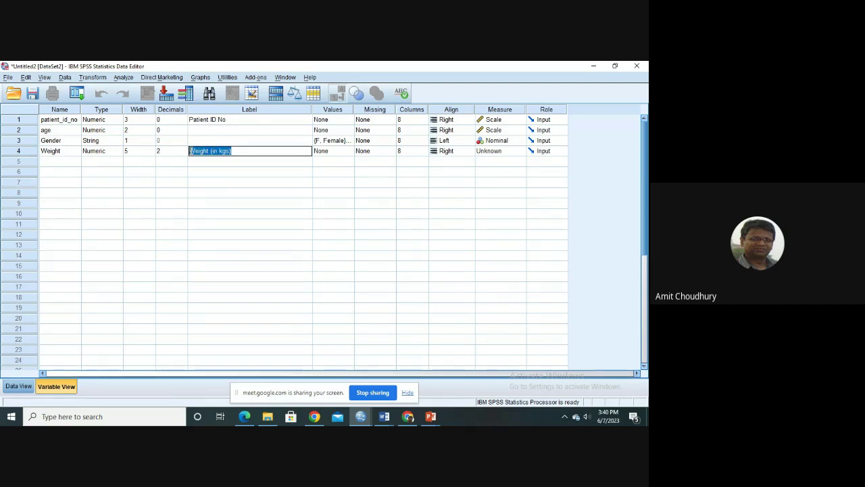
Step: Leave the Weight variable without value labels and set its measurement level to Scale
left_click(335, 152)
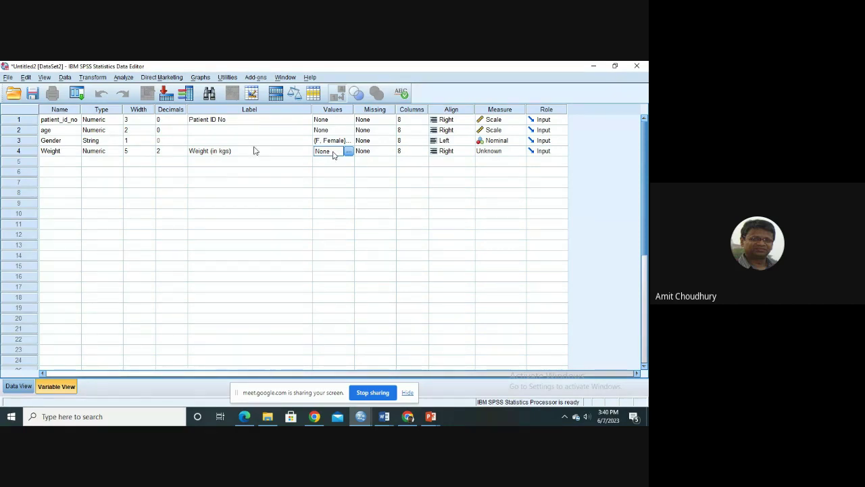
left_click(507, 155)
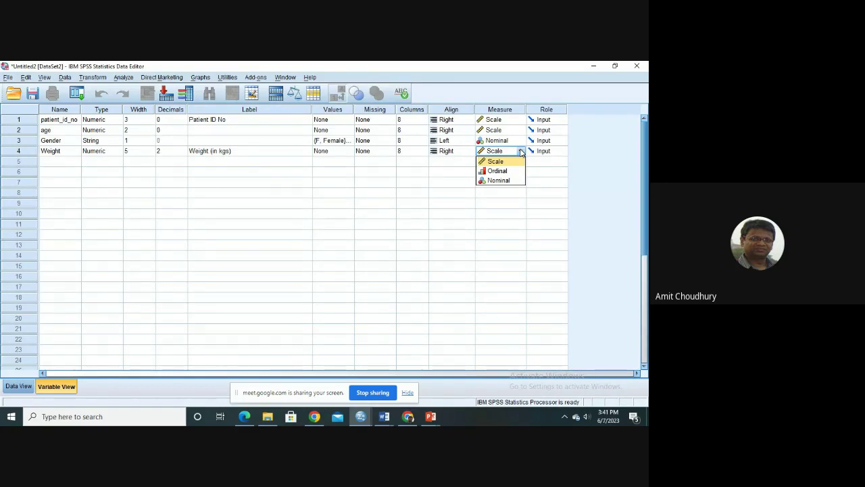
left_click(509, 162)
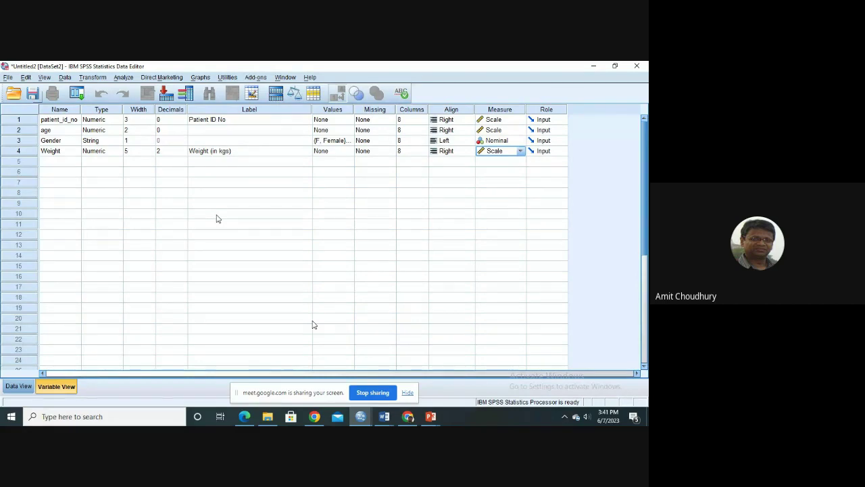
Step: Switch to the SPSS Ex-2 HRDC Word document and highlight the Weight column, first with its heading, then only its values
left_click(384, 416)
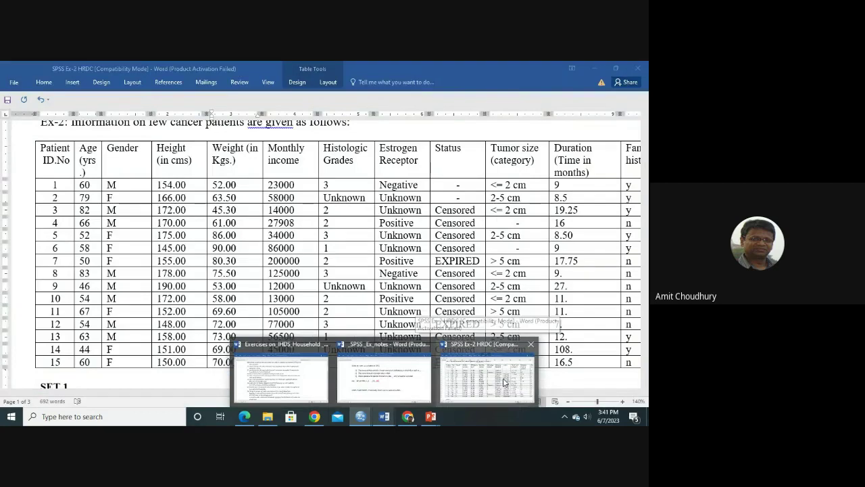
left_click(503, 378)
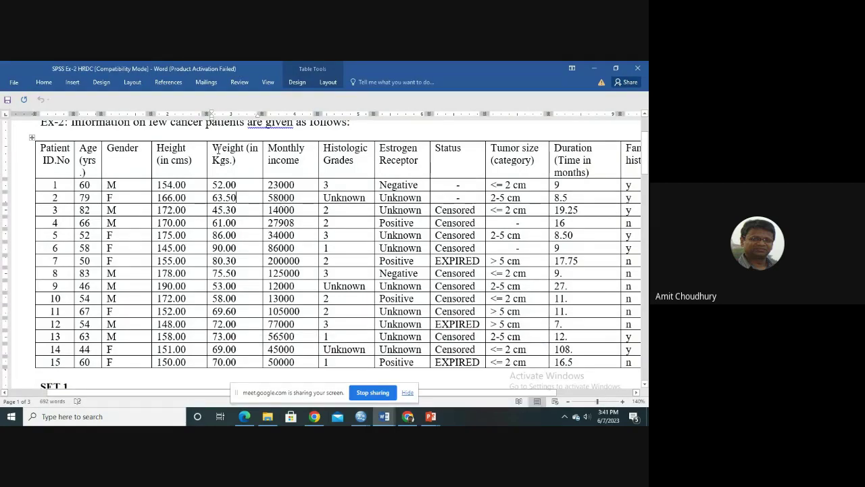
left_click_drag(217, 150, 244, 362)
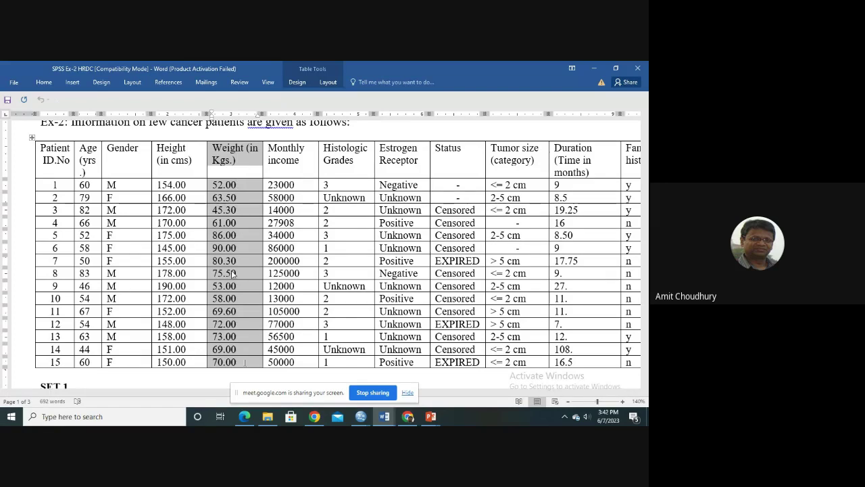
left_click(237, 197)
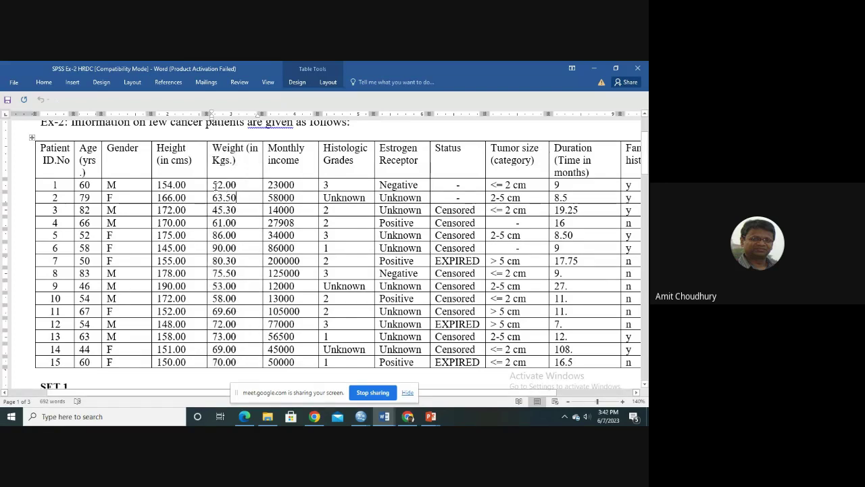
left_click_drag(214, 184, 244, 363)
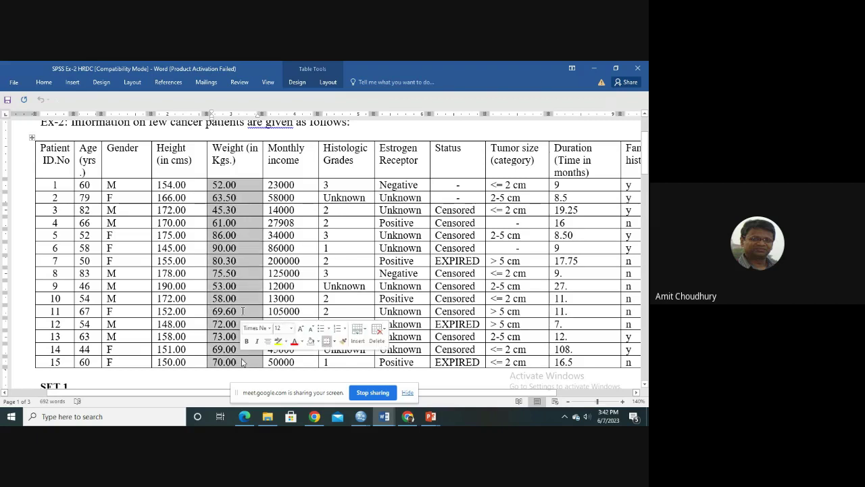
left_click(242, 360)
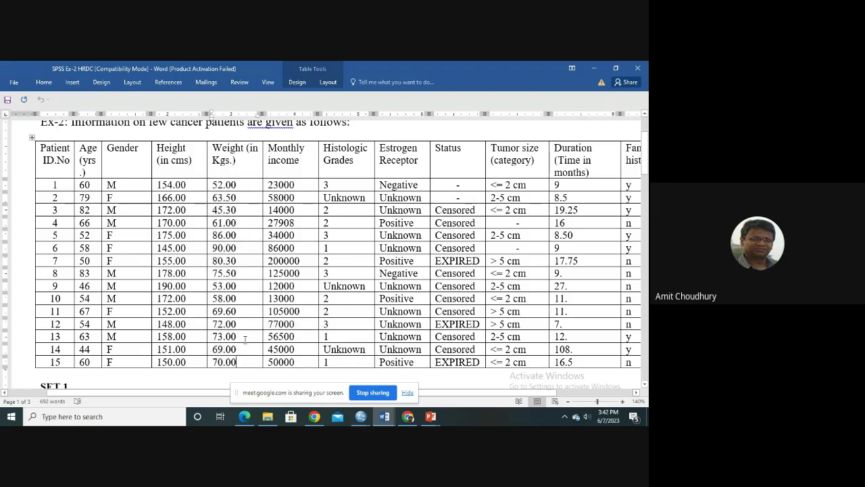
Step: Switch back to the SPSS data editor and review the measurement level options for the Weight variable
mouse_move(361, 416)
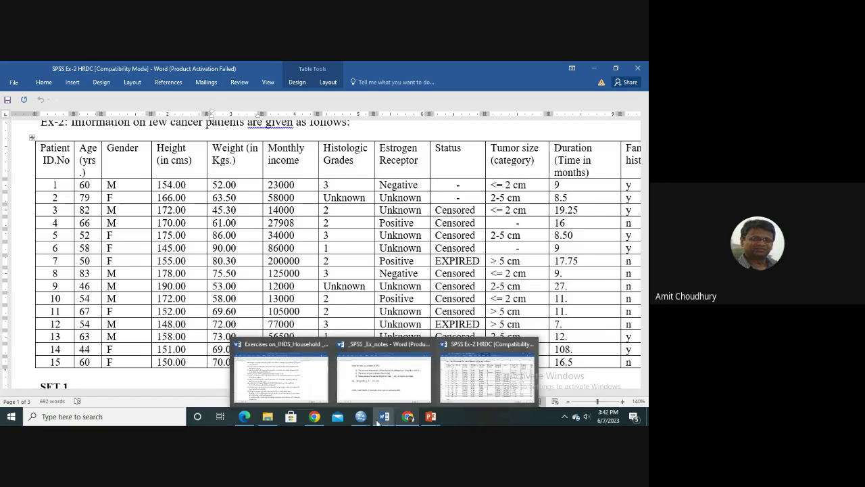
left_click(454, 378)
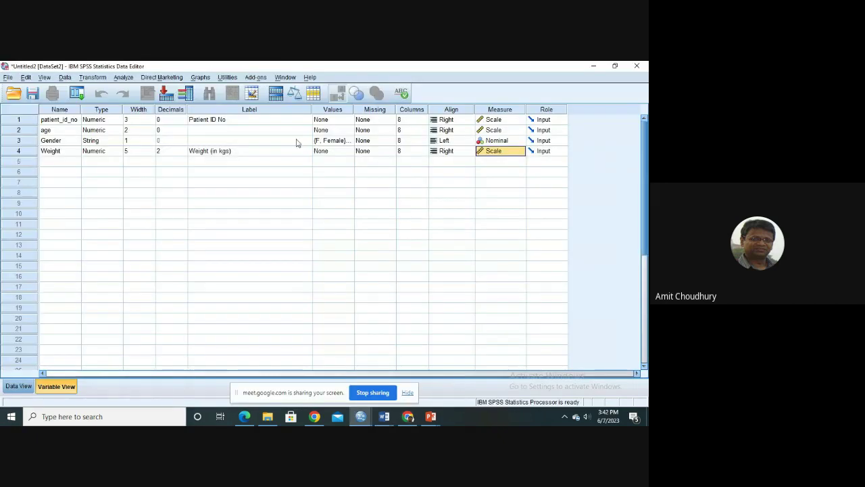
left_click(511, 152)
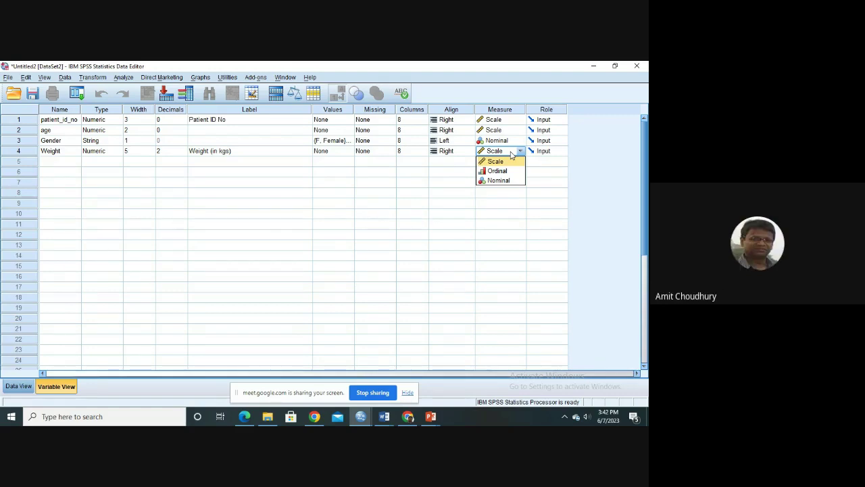
left_click(511, 153)
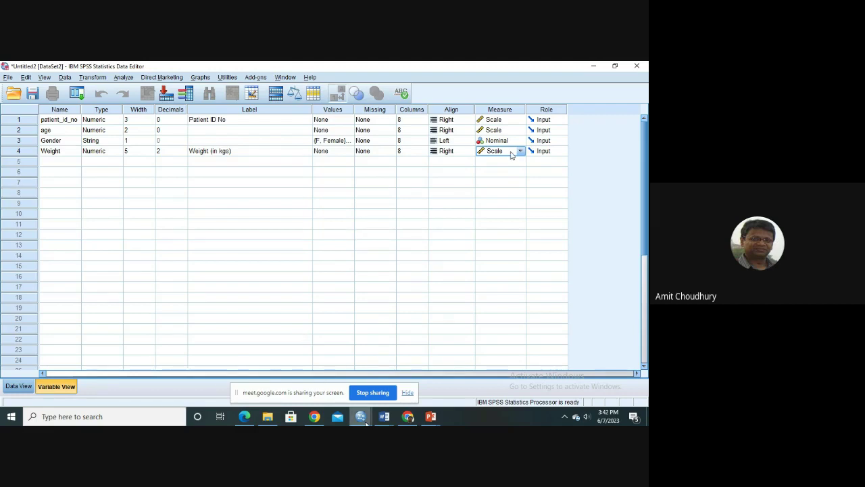
Step: Switch to the SPSS Ex-2 HRDC Word document, highlight the Status heading and examine the entries beneath it
mouse_move(382, 417)
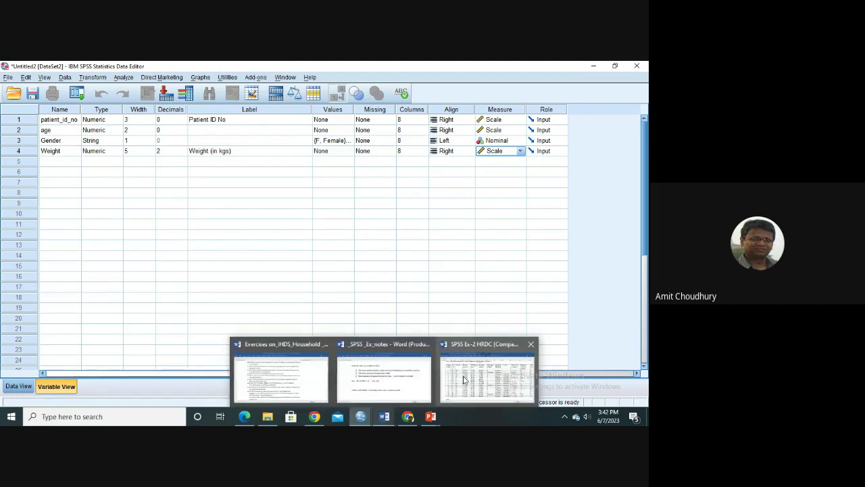
left_click(477, 383)
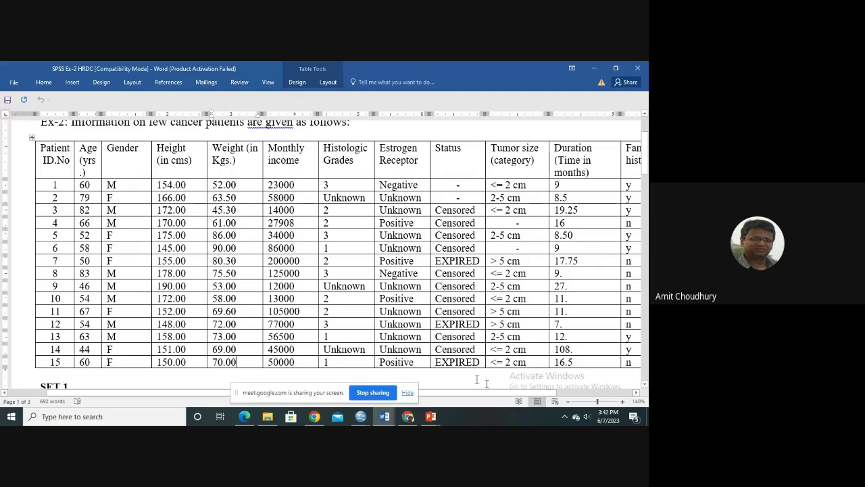
left_click_drag(478, 394, 568, 391)
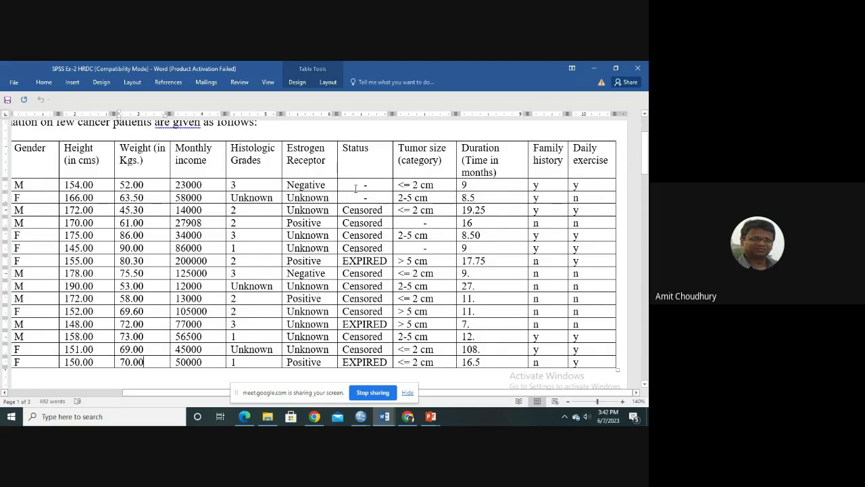
left_click(343, 150)
left_click_drag(344, 150, 373, 148)
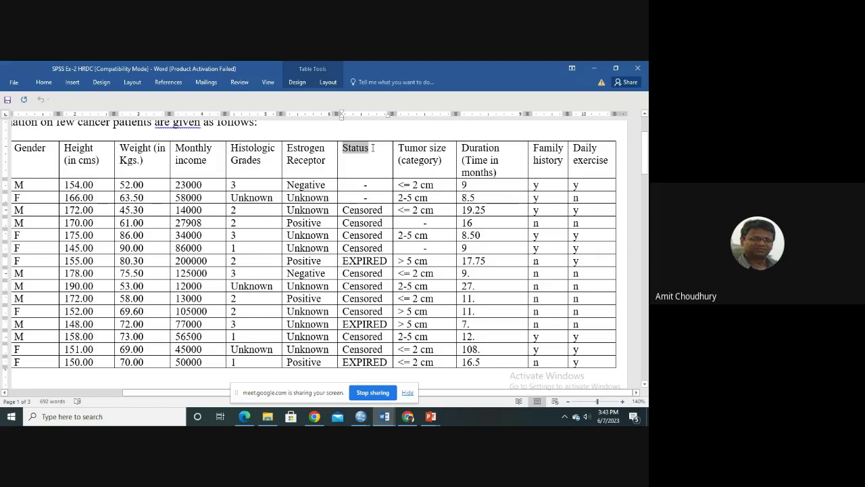
left_click(360, 210)
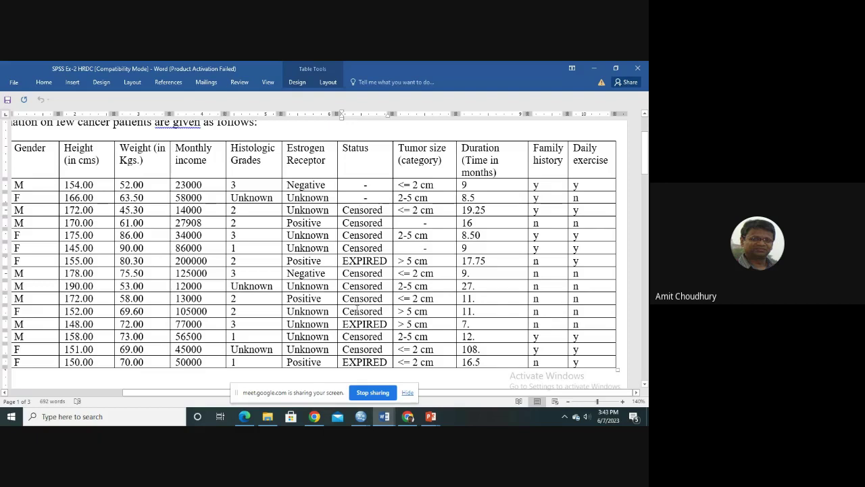
Step: Switch back to the SPSS data editor, add a fifth variable named Status and open its variable type settings
mouse_move(383, 398)
left_click(464, 375)
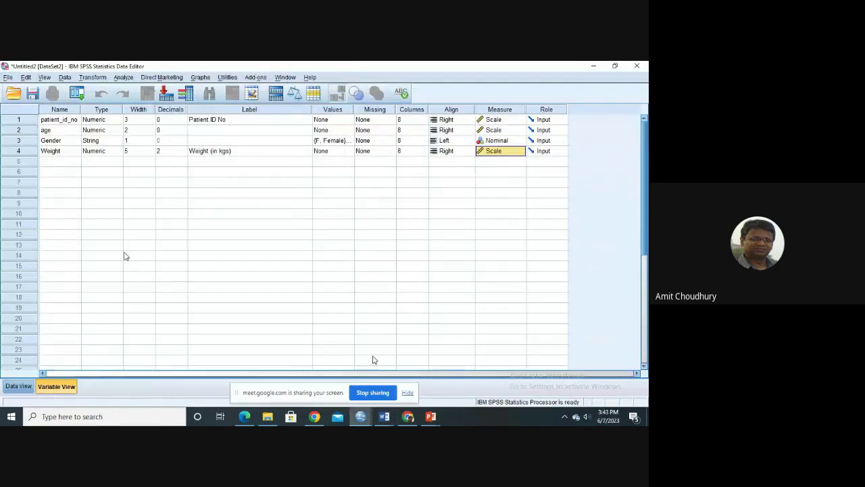
left_click(44, 161)
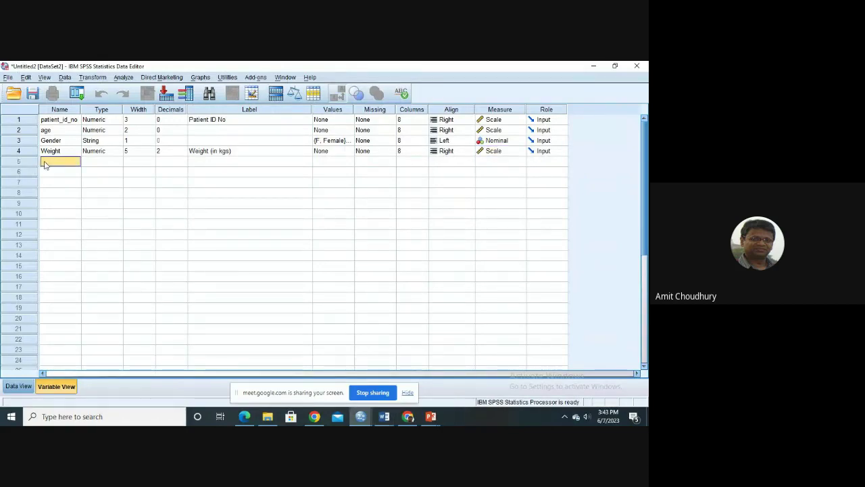
left_click(45, 162)
type("Status")
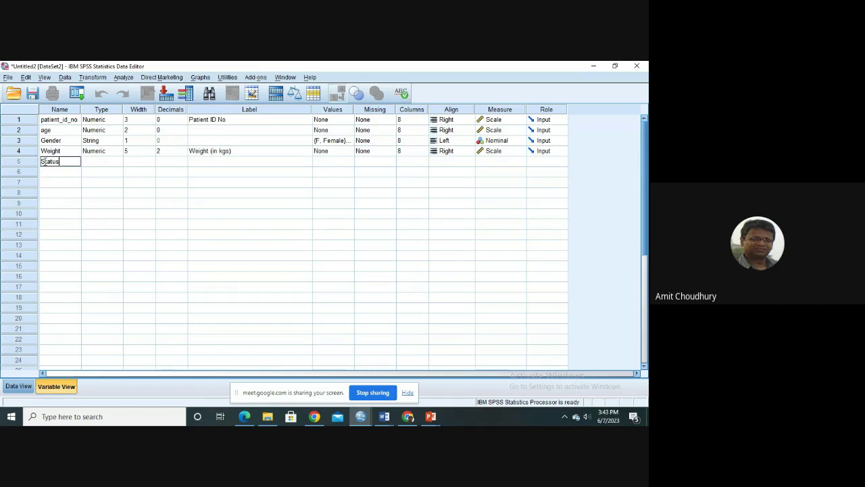
left_click(98, 165)
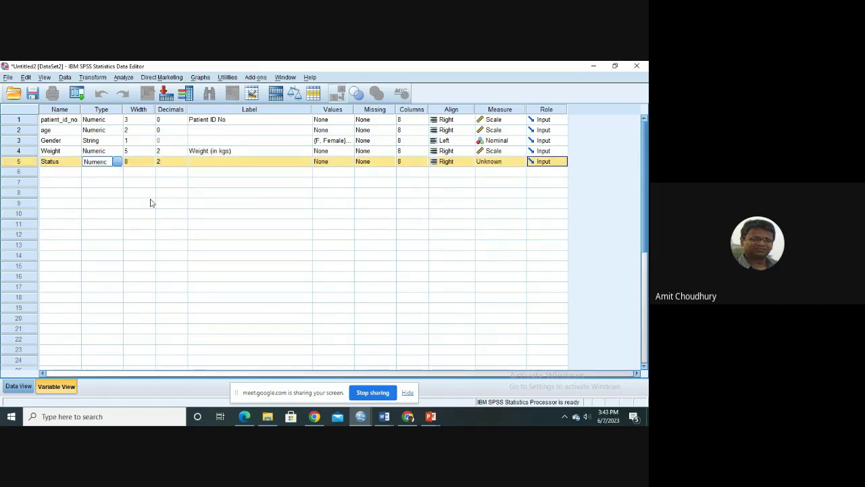
left_click(117, 161)
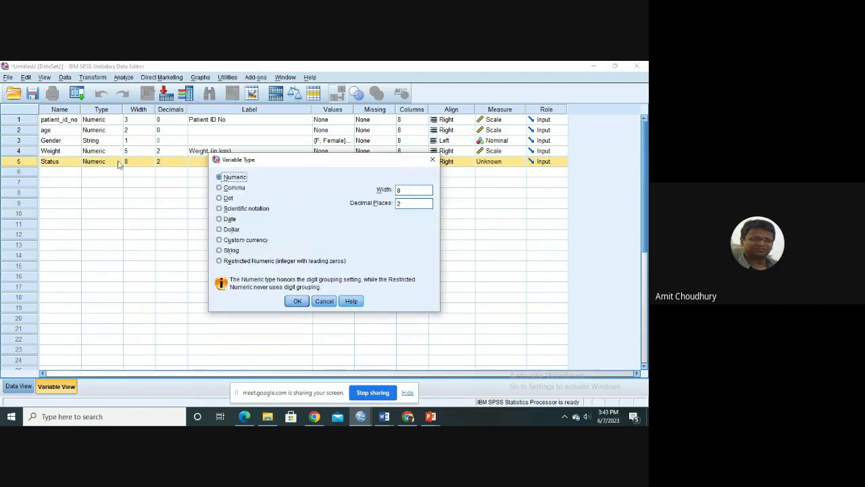
Step: Switch to the SPSS Ex-2 HRDC Word document and examine the Status column's entries to decide the variable's type
left_click(384, 417)
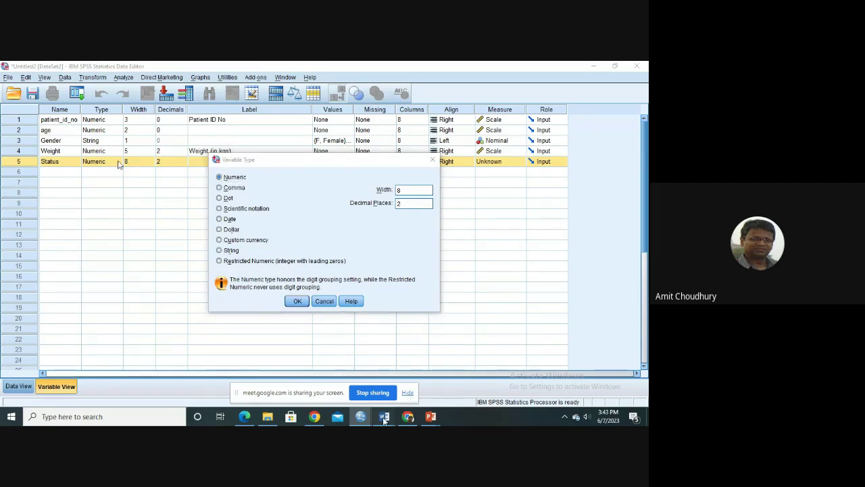
mouse_move(473, 386)
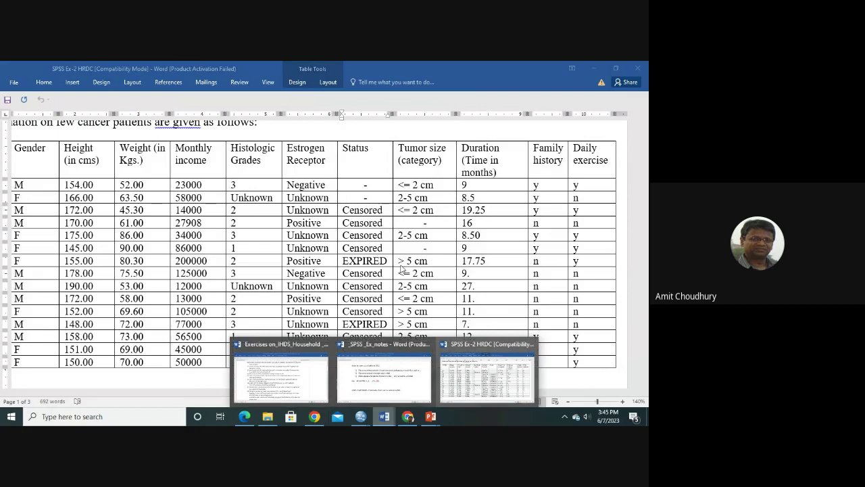
key("alt+Tab")
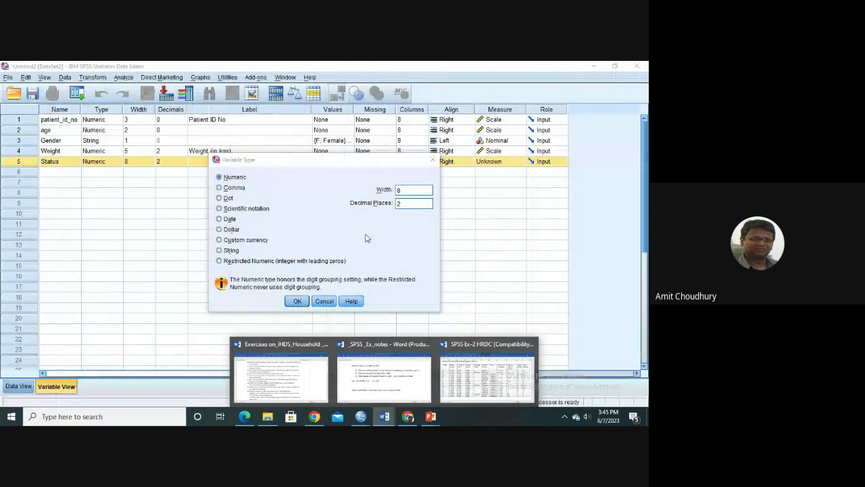
left_click(467, 370)
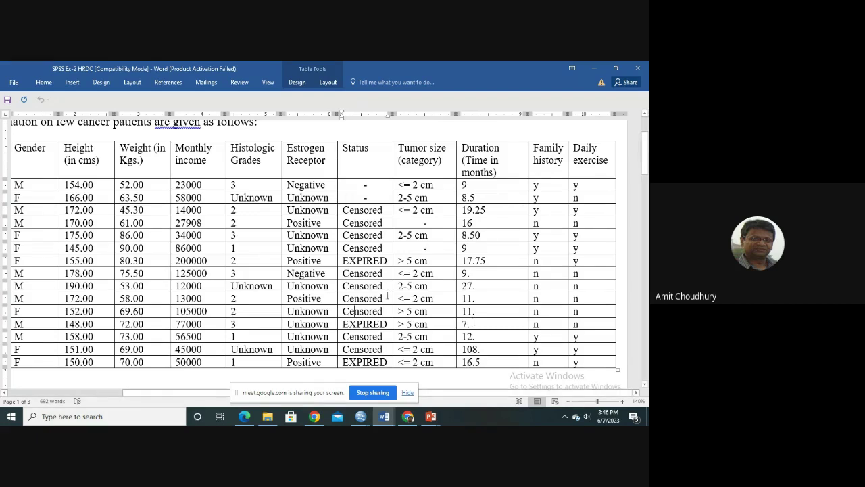
Step: Switch back to the SPSS data editor and set the Status variable's numeric type to width 1 with 0 decimal places
left_click(596, 70)
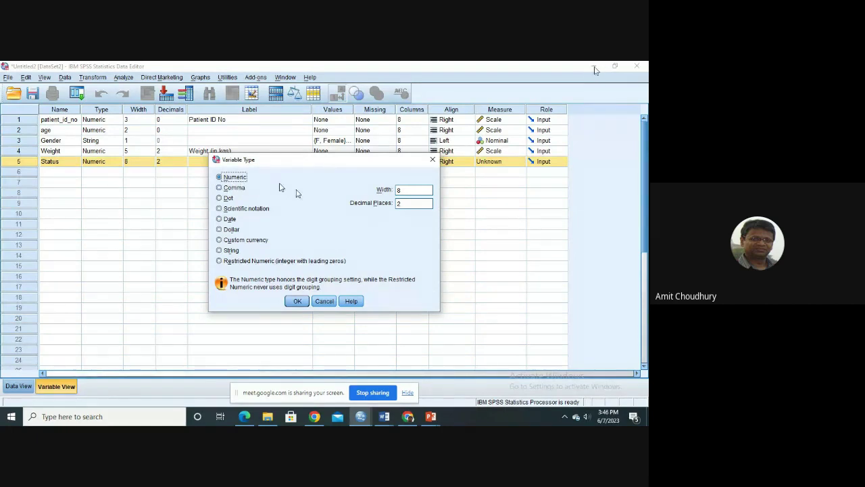
left_click(405, 204)
key("BackSpace")
type("0")
key("BackSpace")
type("1")
left_click(298, 301)
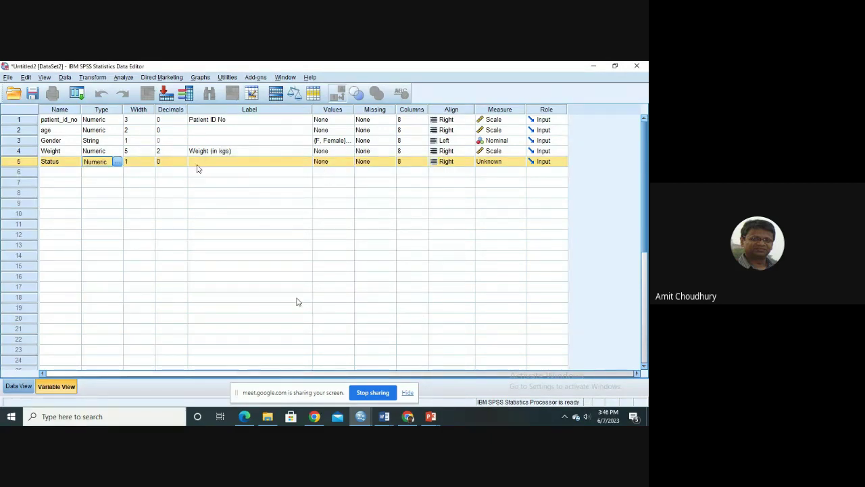
Step: Open the value labels of the Status variable and add the label Expired for value 0
left_click(324, 163)
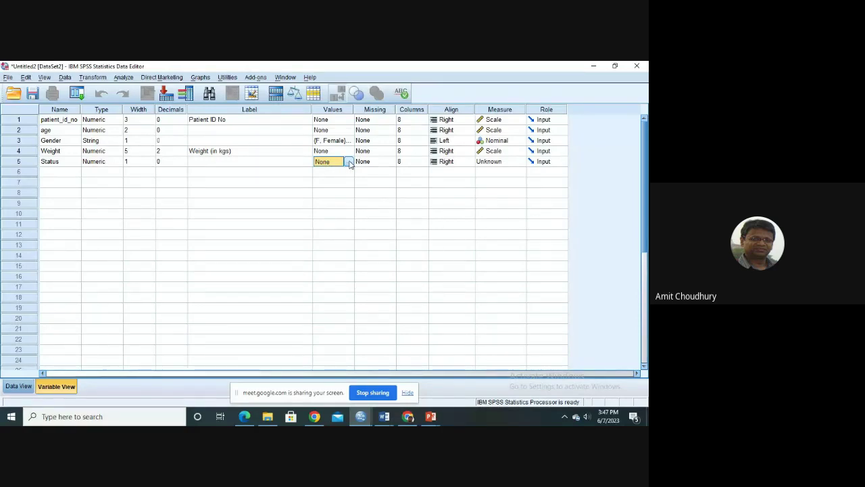
left_click(350, 163)
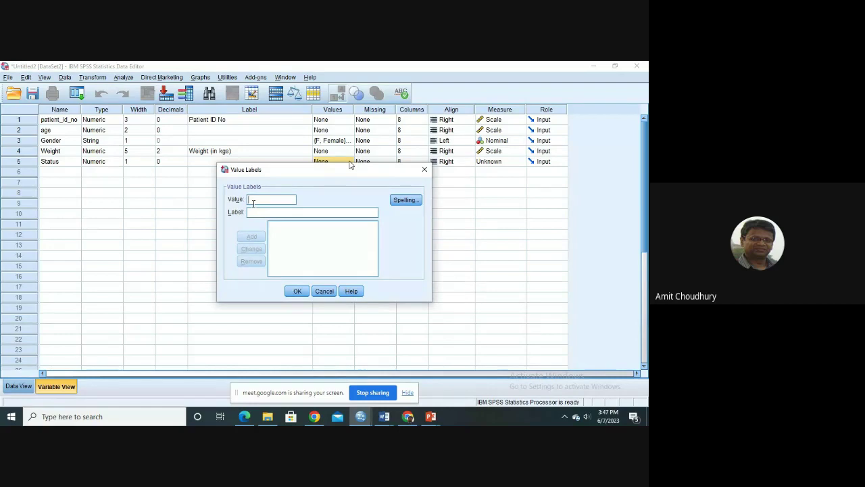
type("0")
key("Tab")
type("expi")
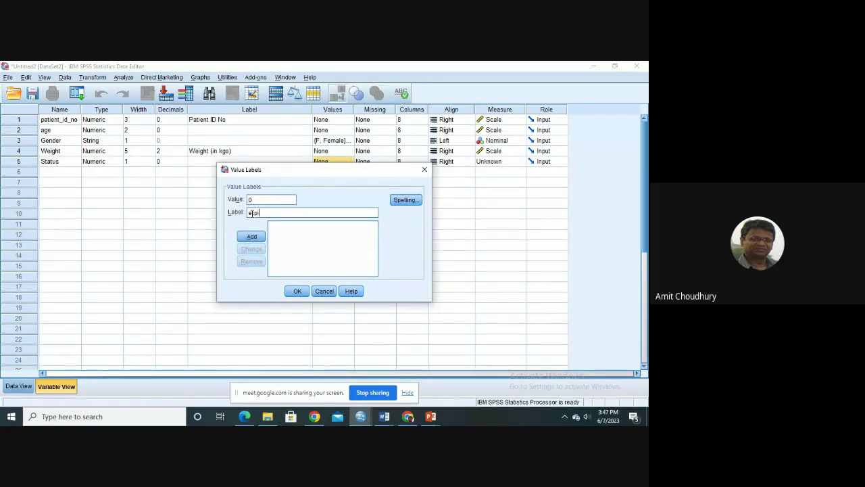
type("red")
key("BackSpace")
type("E")
left_click(251, 237)
Step: Add the label "censord" for value 1 to the Status value labels
type("1")
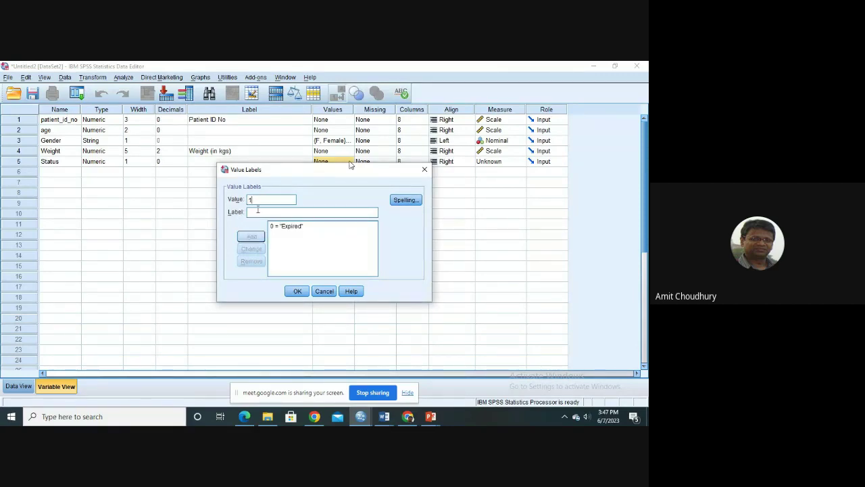
key("Tab")
type("cens")
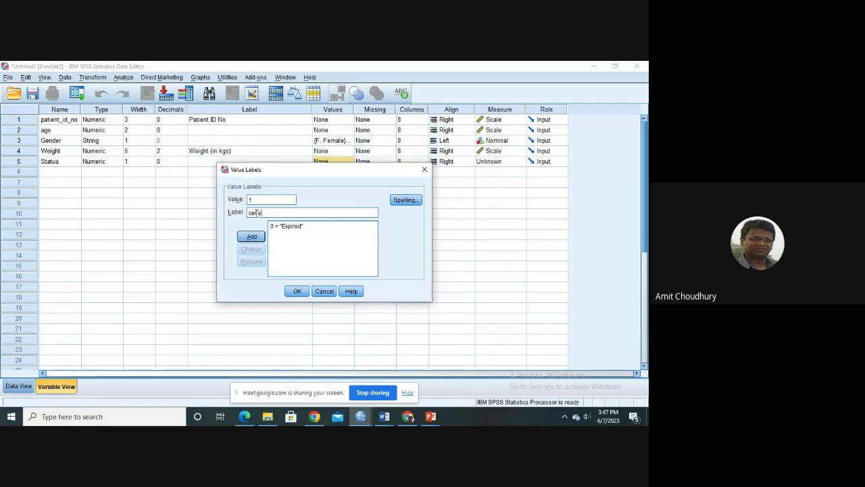
type("ore")
left_click(252, 237)
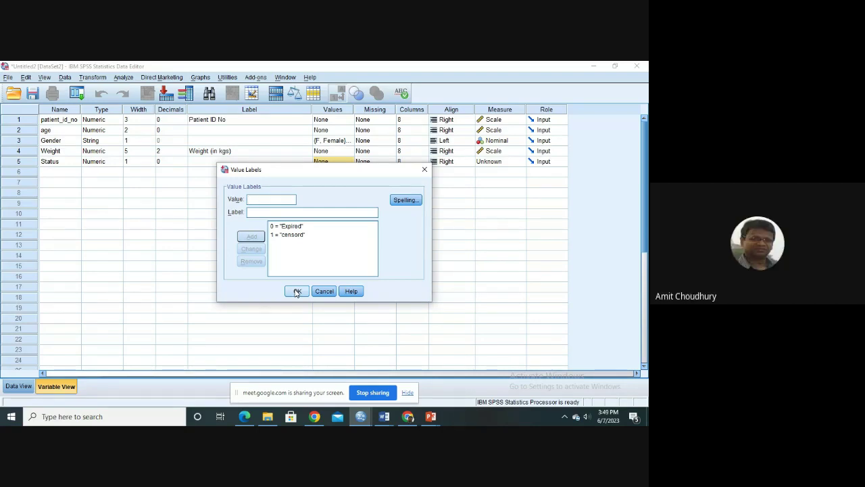
left_click(289, 235)
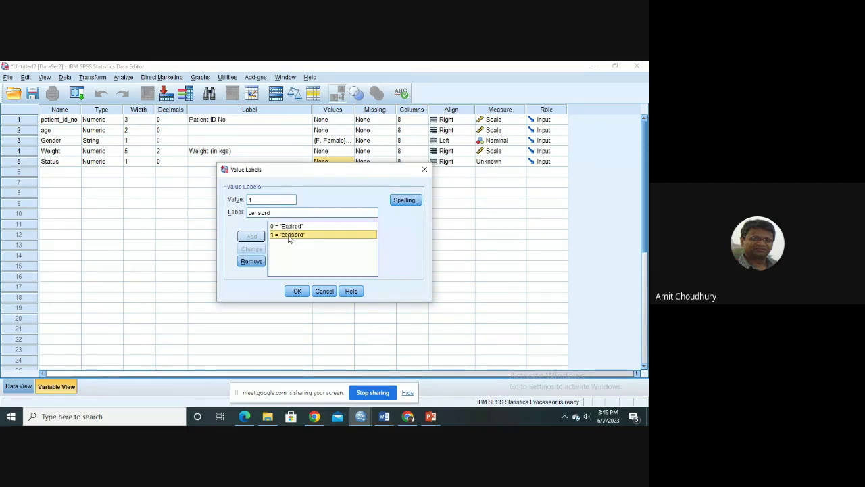
left_click(252, 212)
key("BackSpace")
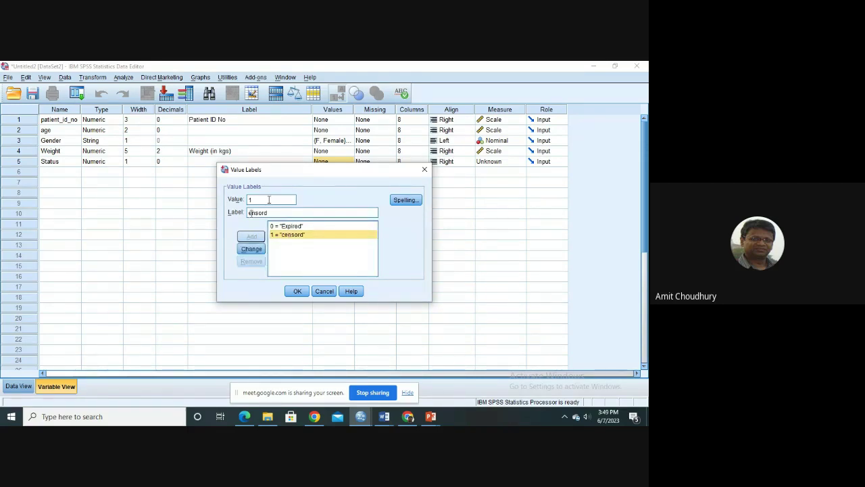
left_click(296, 238)
left_click(317, 251)
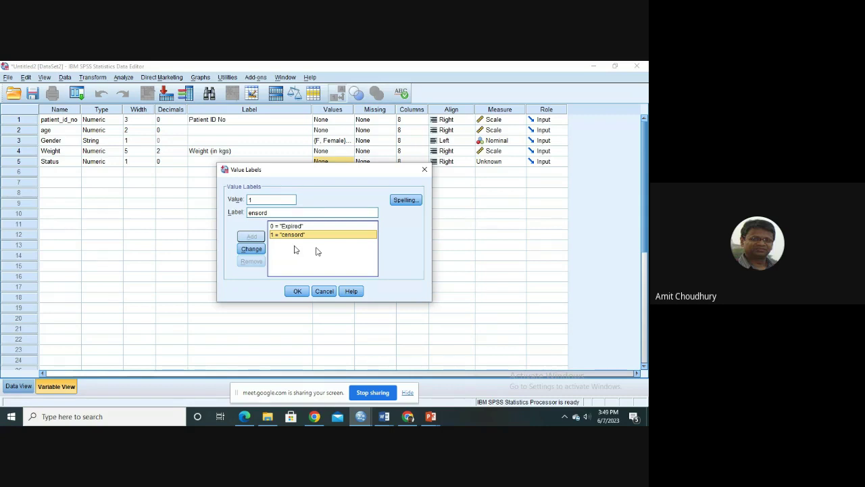
left_click(309, 241)
left_click(295, 227)
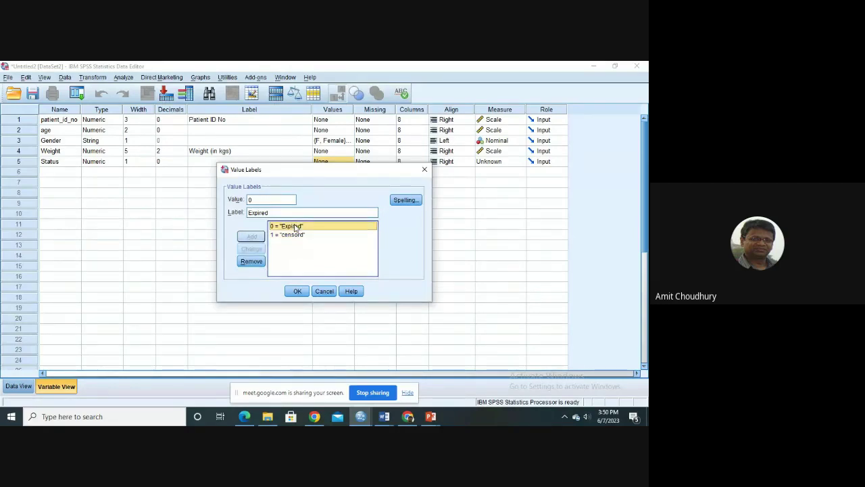
Step: Correct the label of value 1 to Censored and apply the Status value labels
left_click(295, 235)
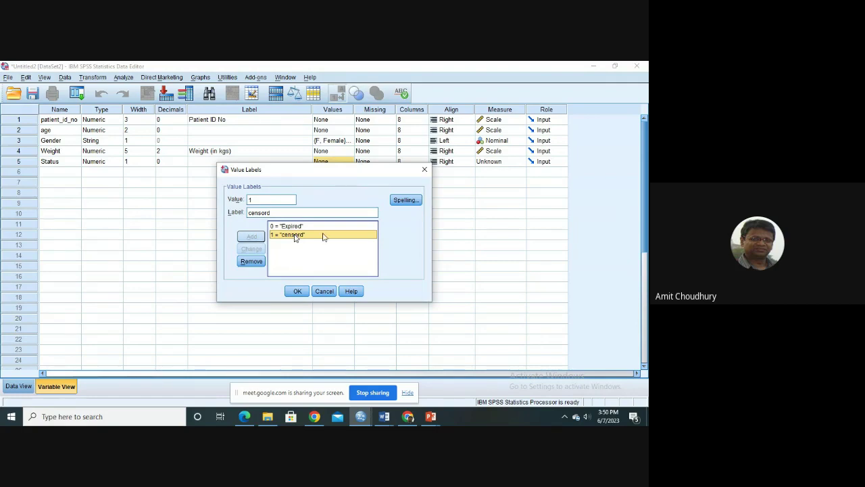
left_click(323, 236)
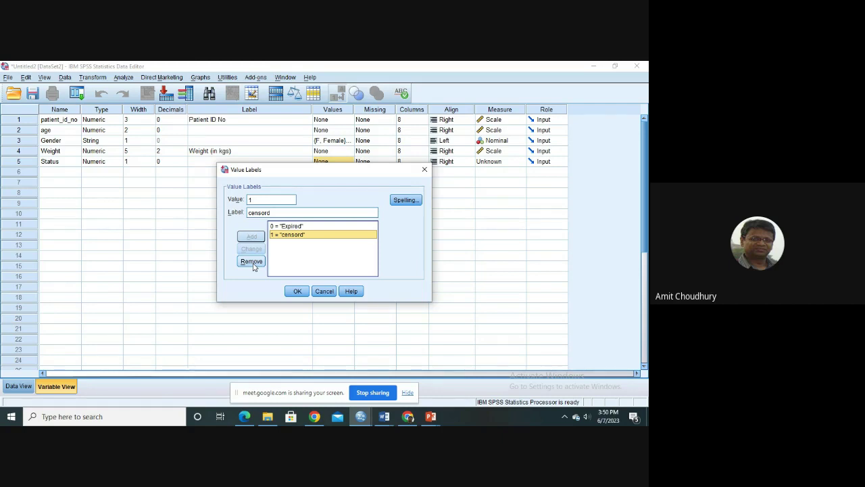
left_click(250, 213)
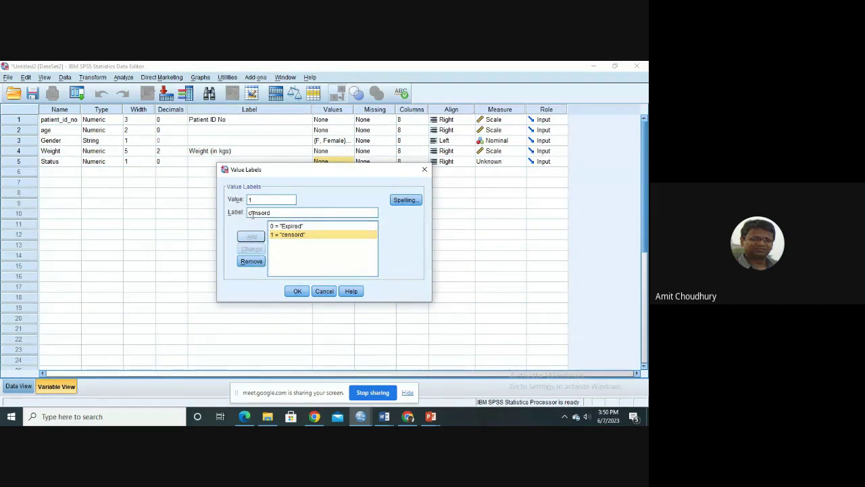
key("BackSpace")
type("C")
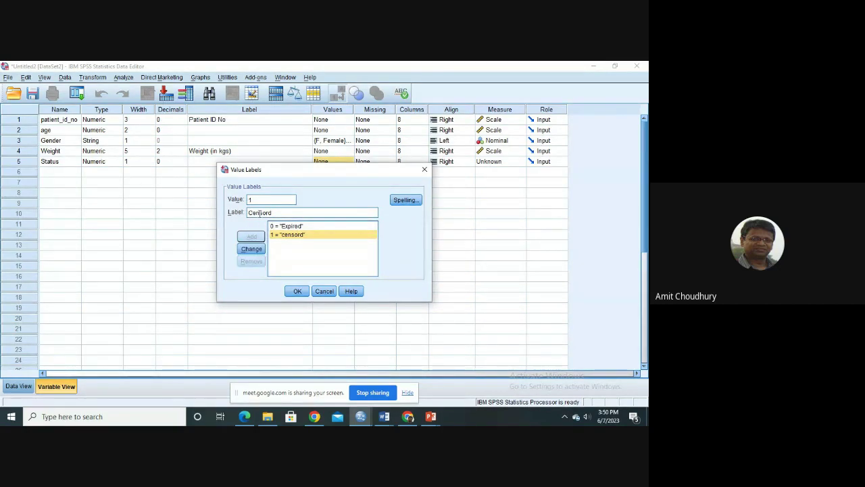
type("e")
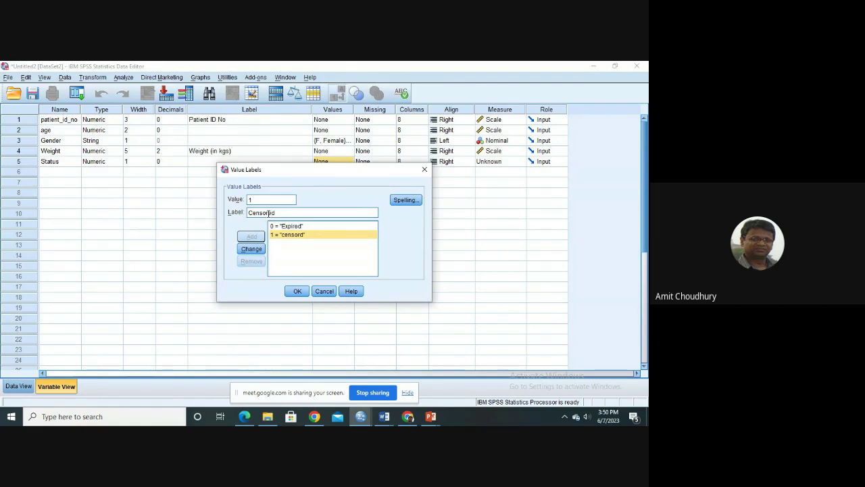
left_click(253, 251)
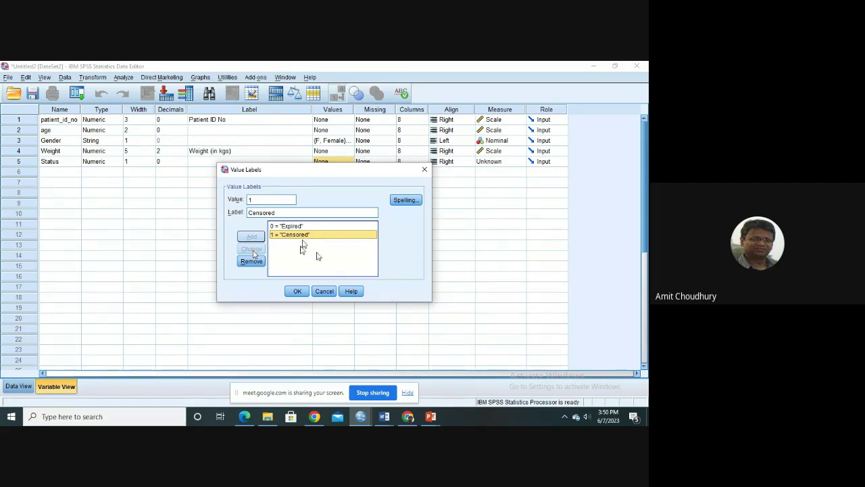
left_click(298, 291)
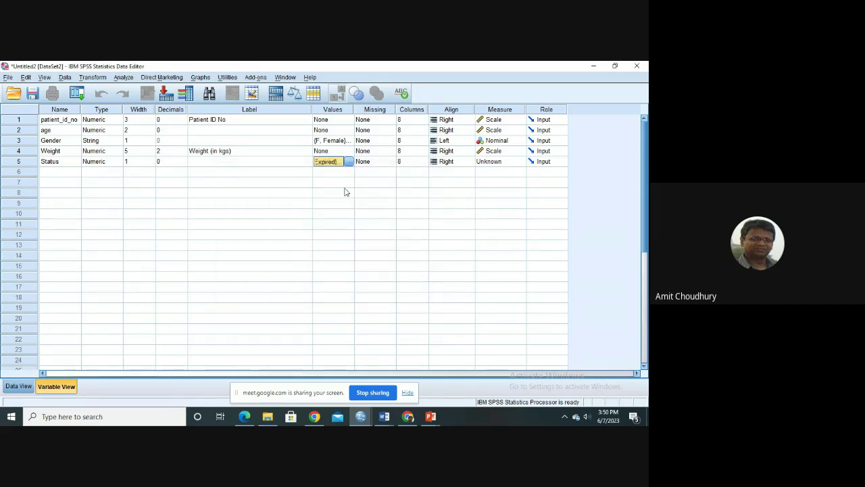
Step: Set the measurement level of the Status variable to Nominal
left_click(506, 162)
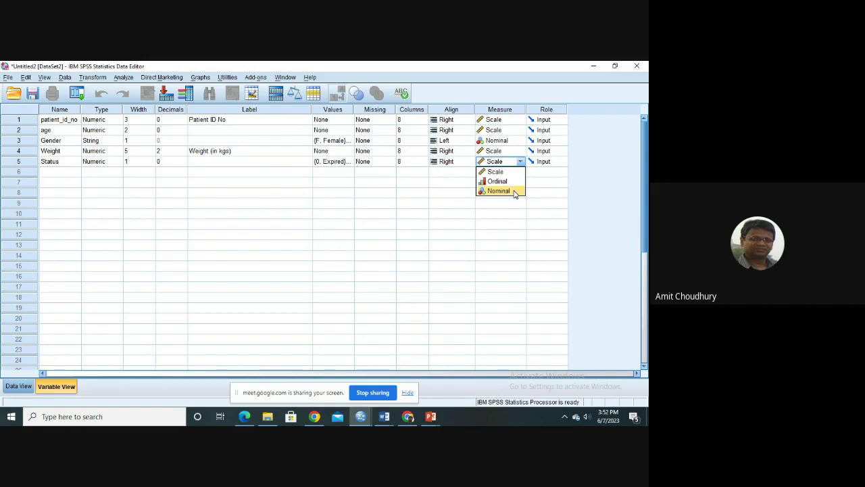
left_click(514, 192)
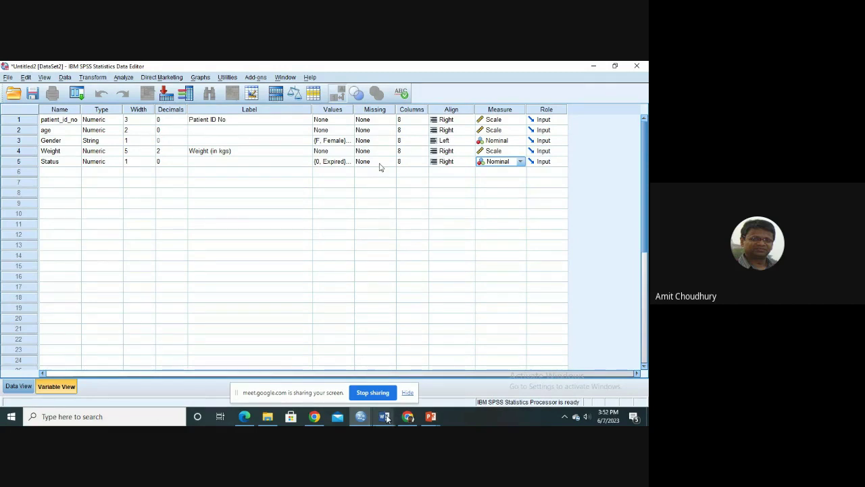
Step: Switch to the SPSS Ex-2 HRDC Word document and examine the dash entries in the Status column for patients 1 and 2
mouse_move(385, 418)
mouse_move(477, 385)
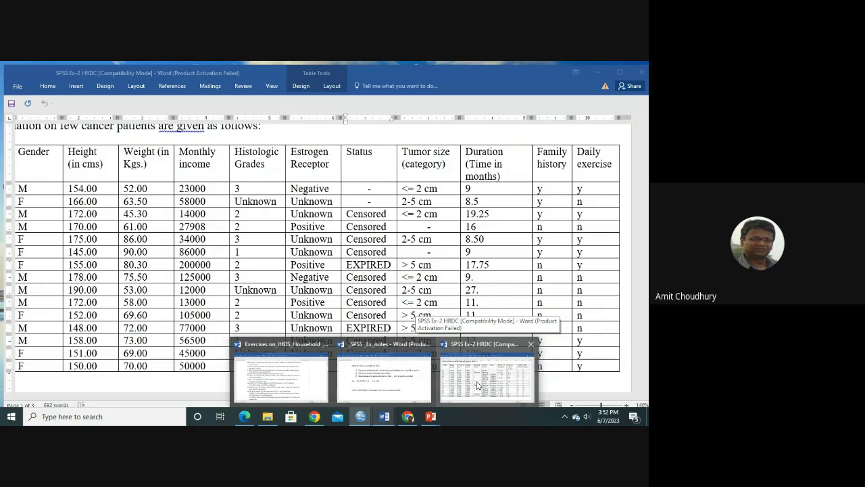
left_click(478, 385)
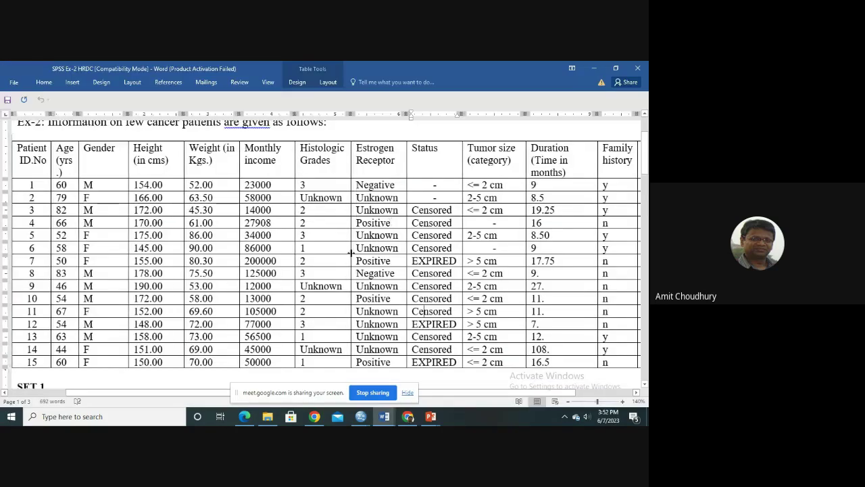
left_click_drag(429, 187, 445, 201)
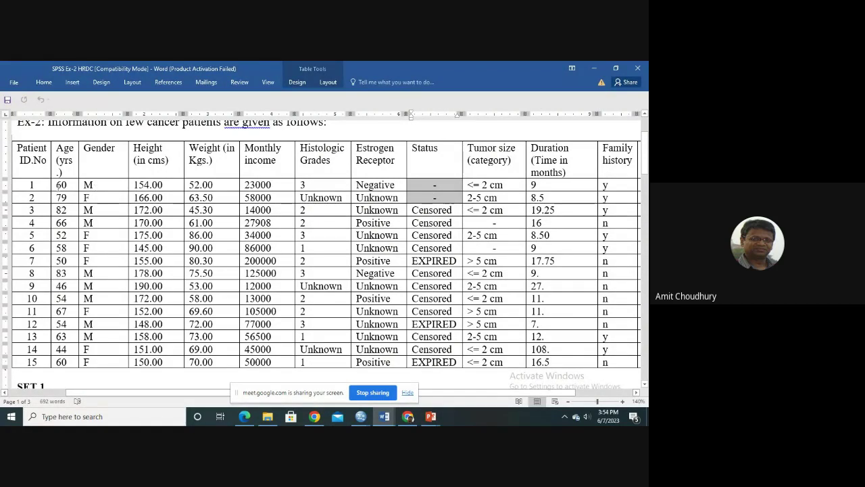
left_click_drag(58, 186, 368, 196)
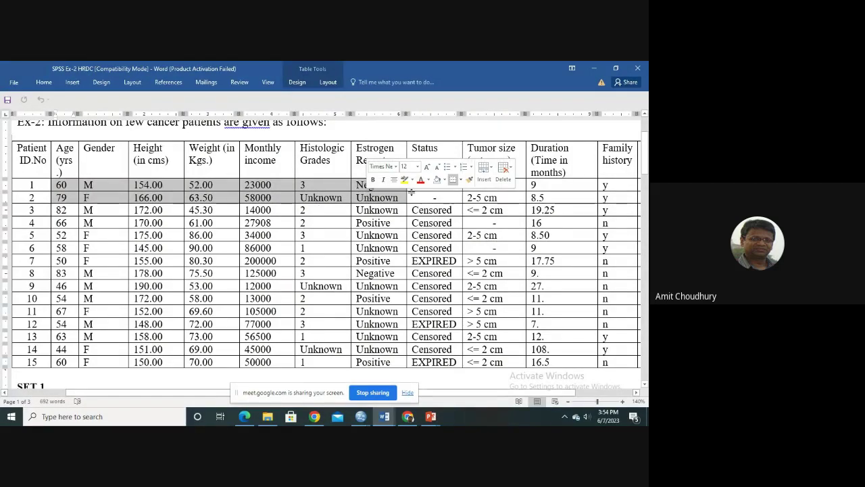
left_click(419, 198)
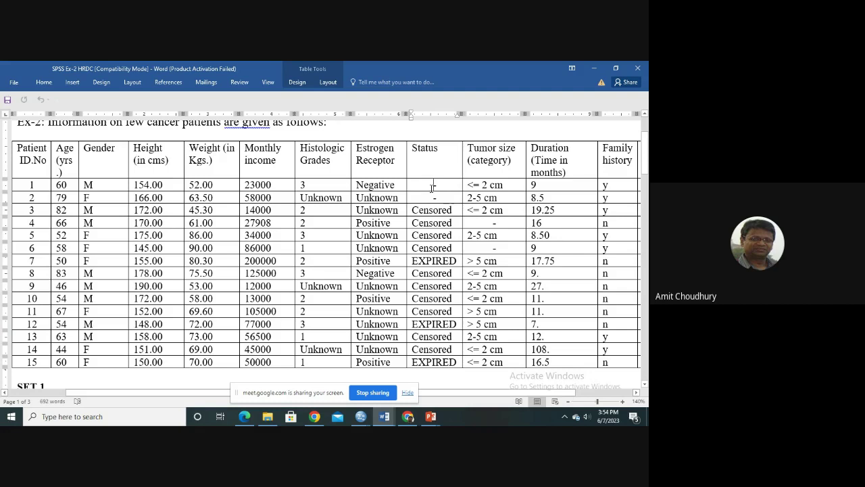
left_click_drag(431, 185, 452, 204)
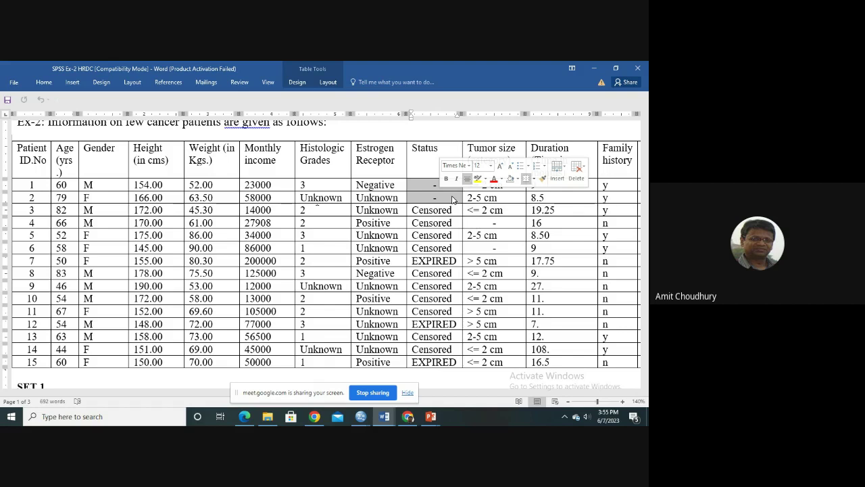
left_click(453, 198)
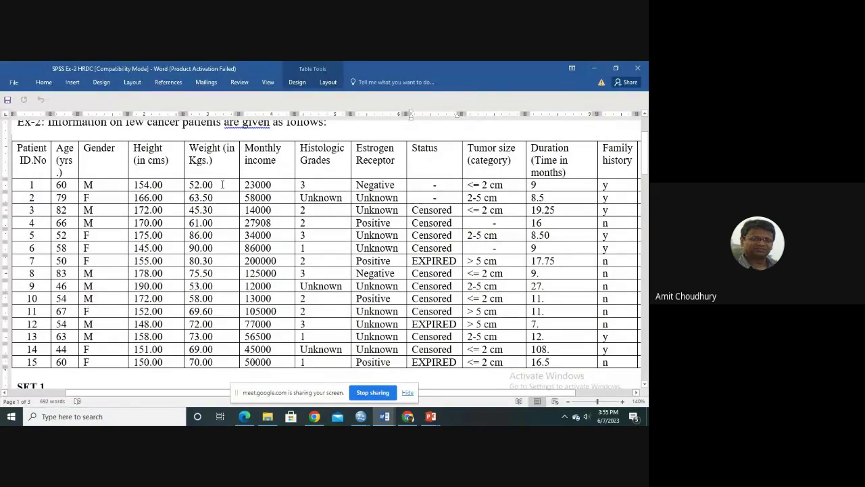
Step: Highlight the table rows of patients 1 and 2 and their Status cells to compare their recorded data with the missing entries
mouse_move(24, 185)
left_mouse_down()
mouse_move(115, 197)
mouse_move(398, 197)
left_mouse_up()
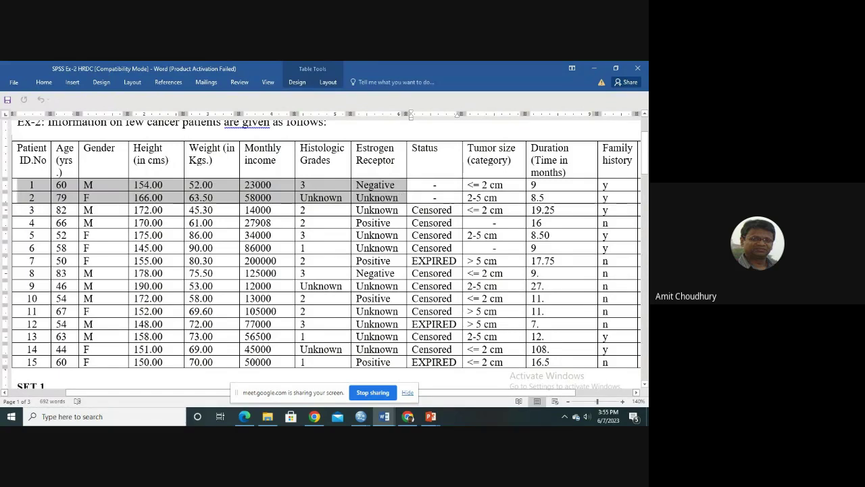
left_click_drag(276, 184, 162, 197)
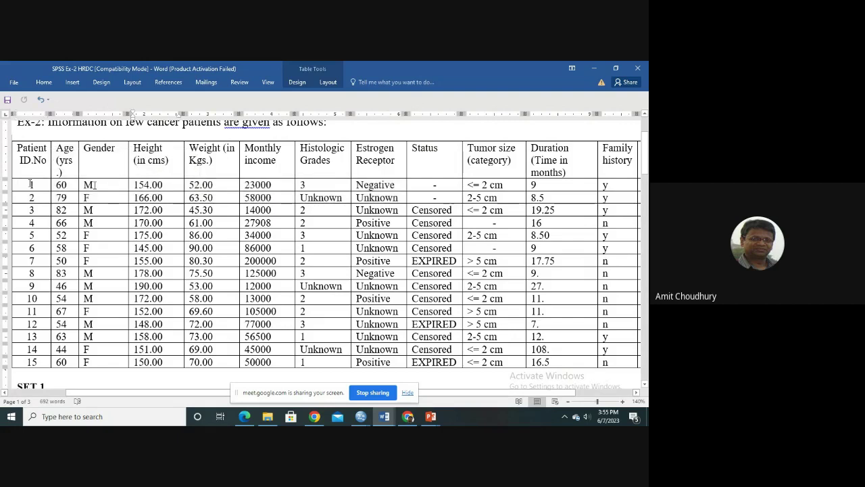
mouse_move(30, 183)
left_mouse_down()
mouse_move(583, 202)
mouse_move(466, 198)
left_mouse_up()
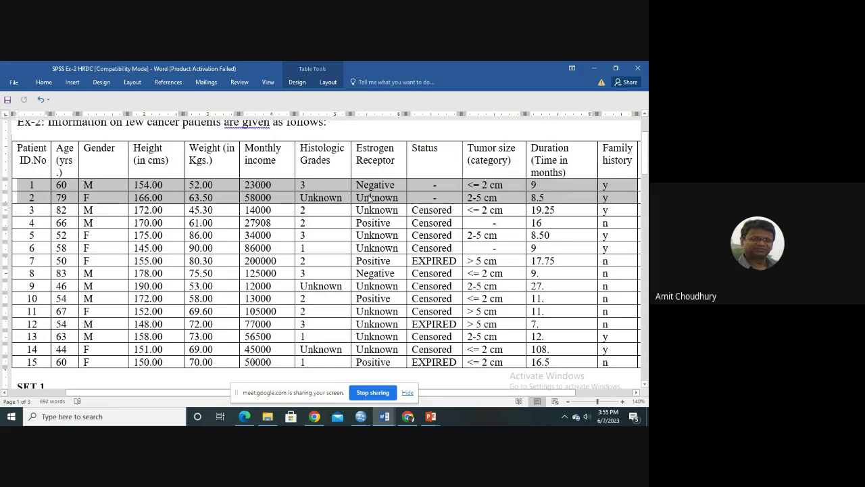
left_click(430, 197)
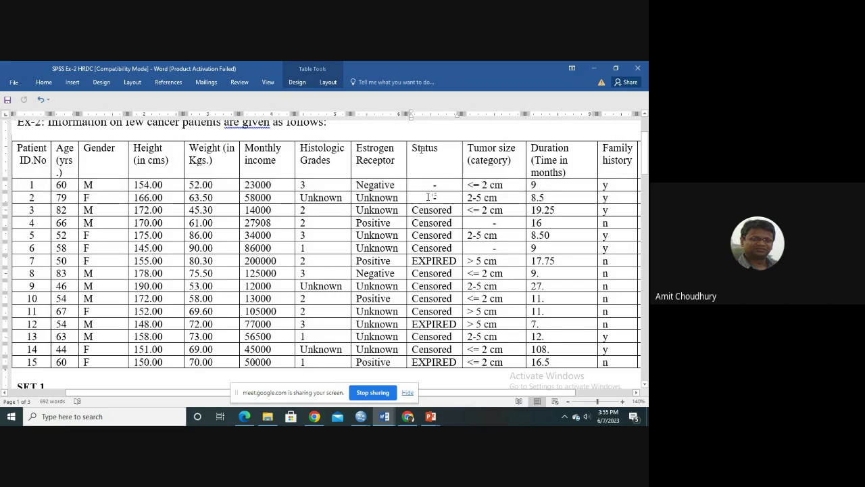
type("-")
left_click_drag(433, 184, 436, 195)
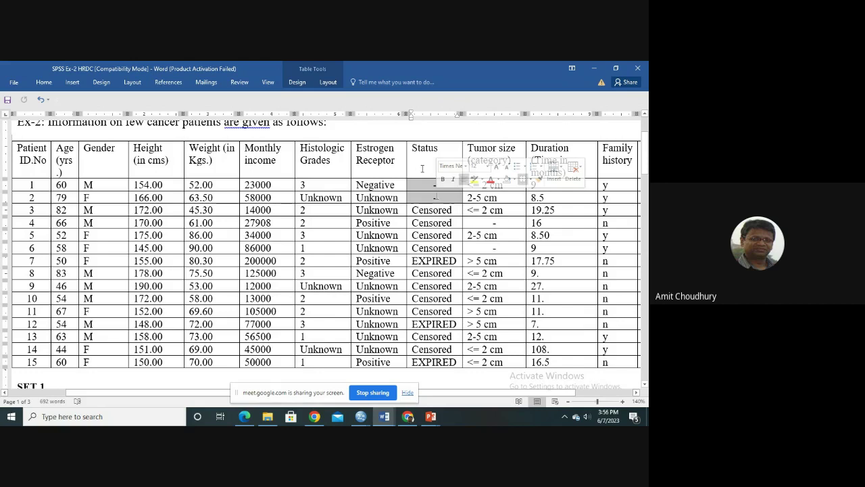
left_click(423, 191)
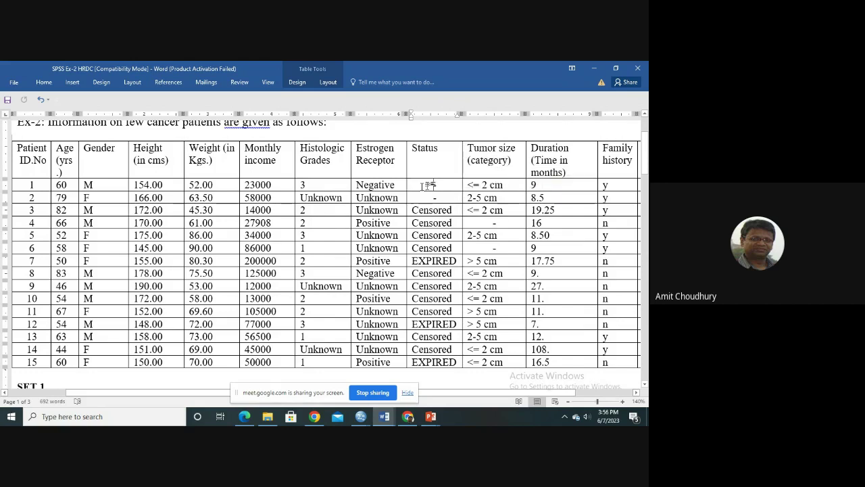
left_click_drag(428, 185, 442, 191)
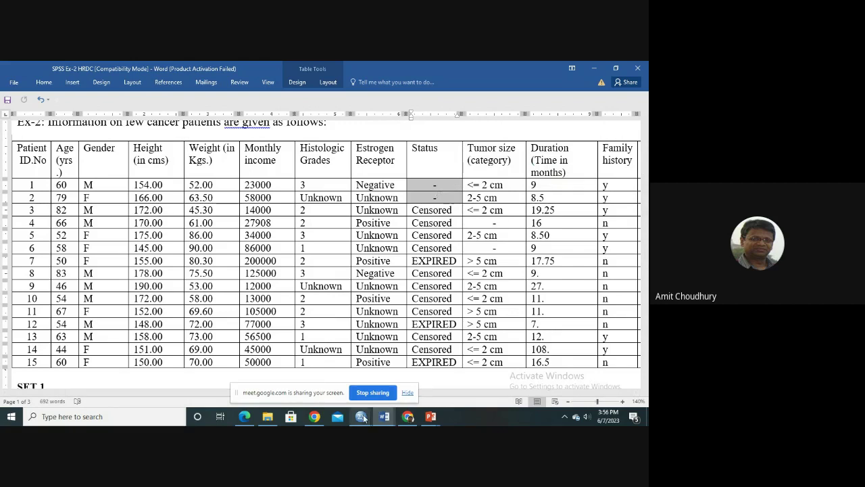
Step: Switch to the IHDS_Household data file in SPSS and examine the missing-value range defined for the COPC variable
mouse_move(363, 418)
left_click(370, 377)
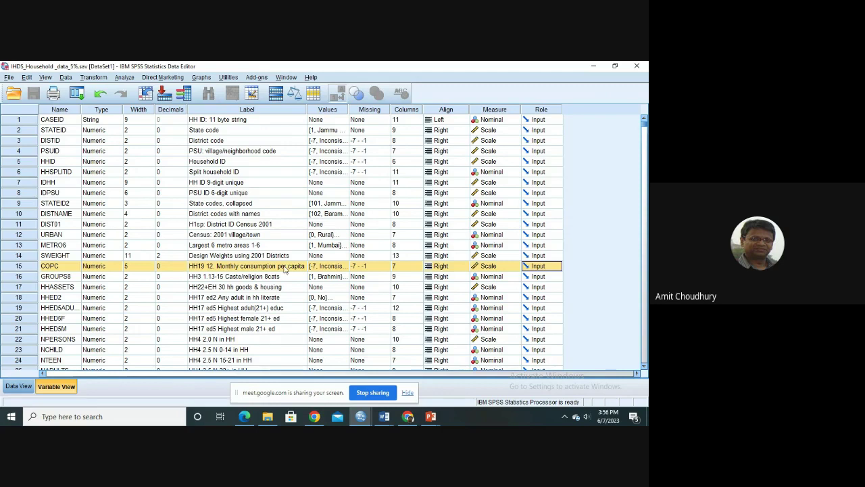
left_click(374, 268)
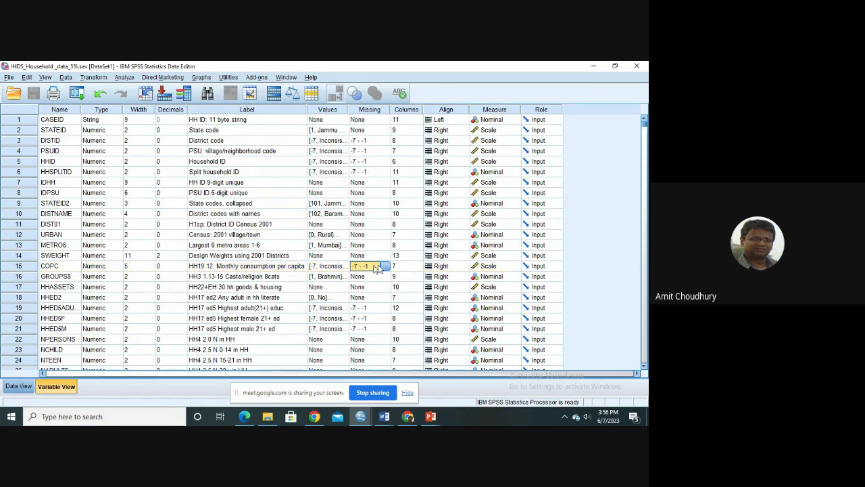
left_click(384, 267)
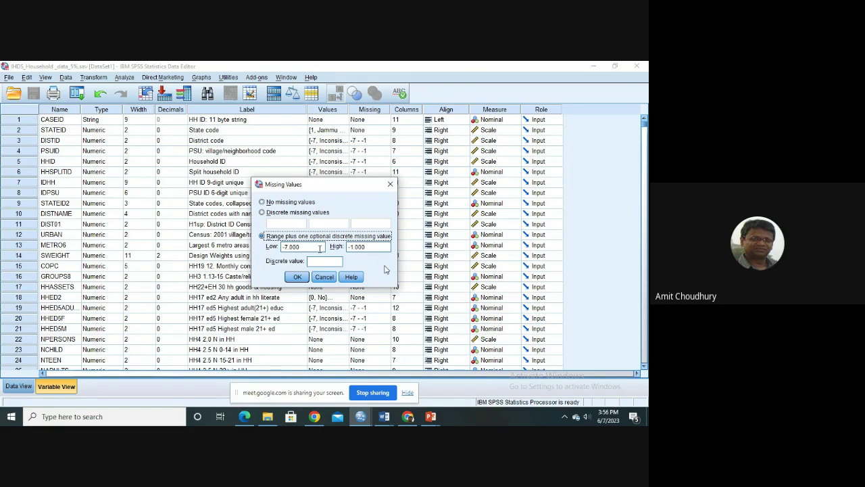
left_click(364, 248)
left_click(353, 247)
left_click(323, 277)
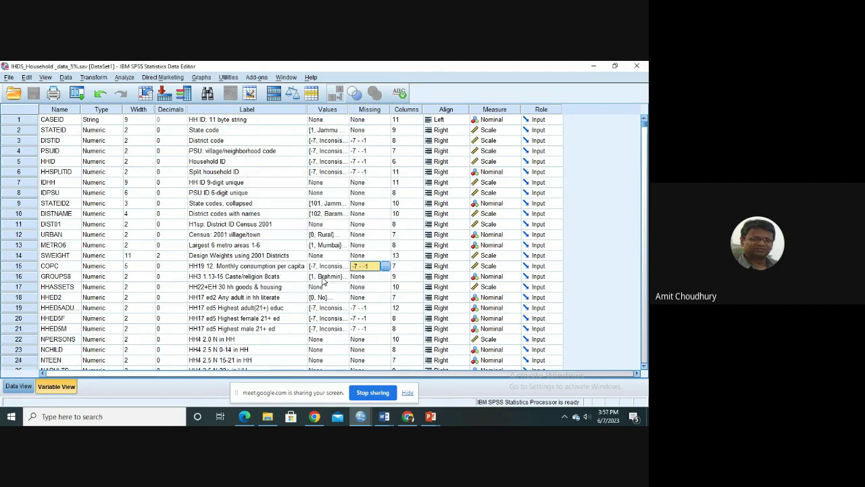
Step: Look through the missing-value settings across the household variables and inspect the definition for OG7, the completion status variable
scroll(356, 230, "down", 18)
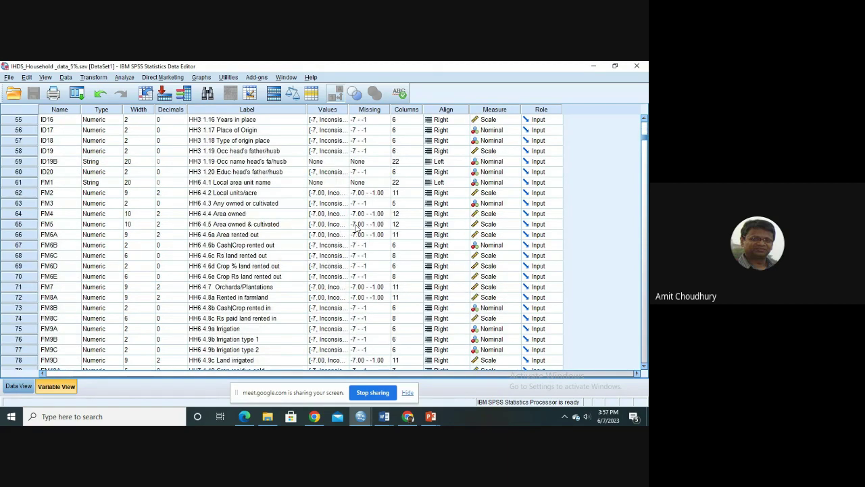
scroll(357, 228, "down", 20)
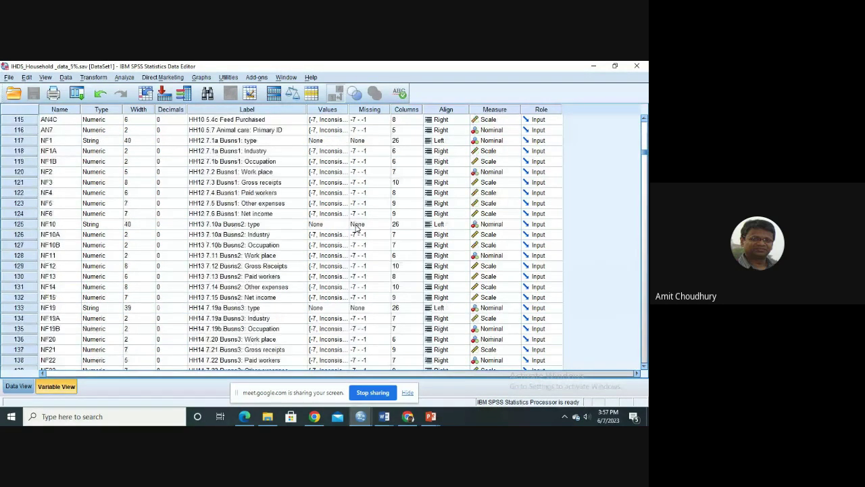
scroll(356, 229, "down", 15)
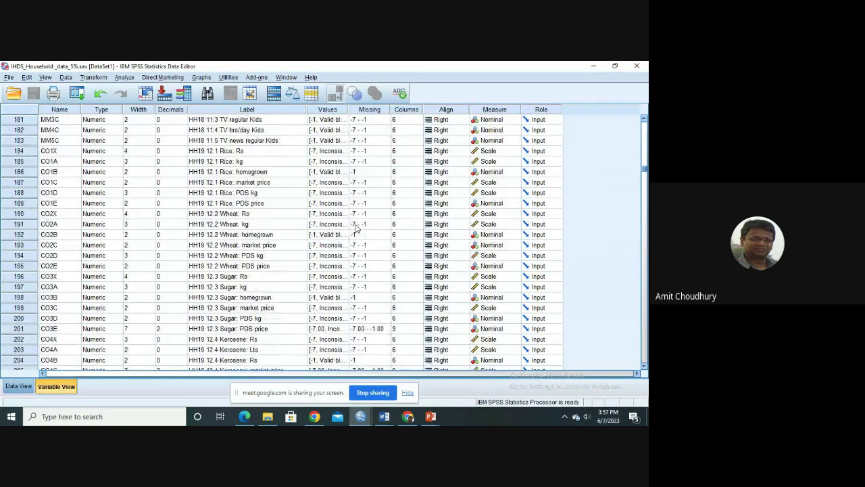
scroll(356, 228, "down", 20)
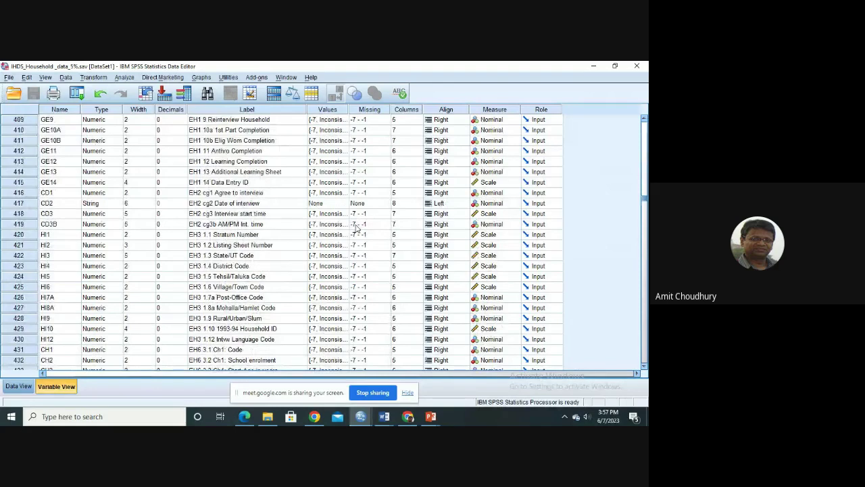
scroll(356, 229, "down", 20)
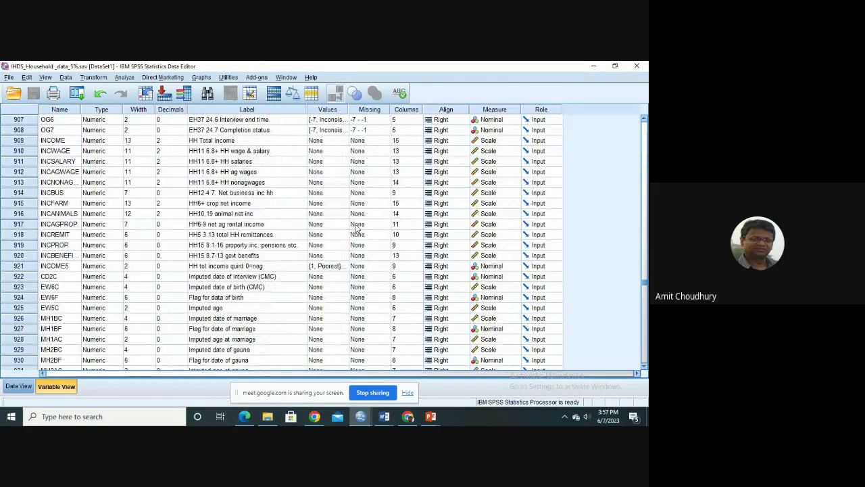
scroll(356, 229, "down", 5)
scroll(356, 228, "up", 6)
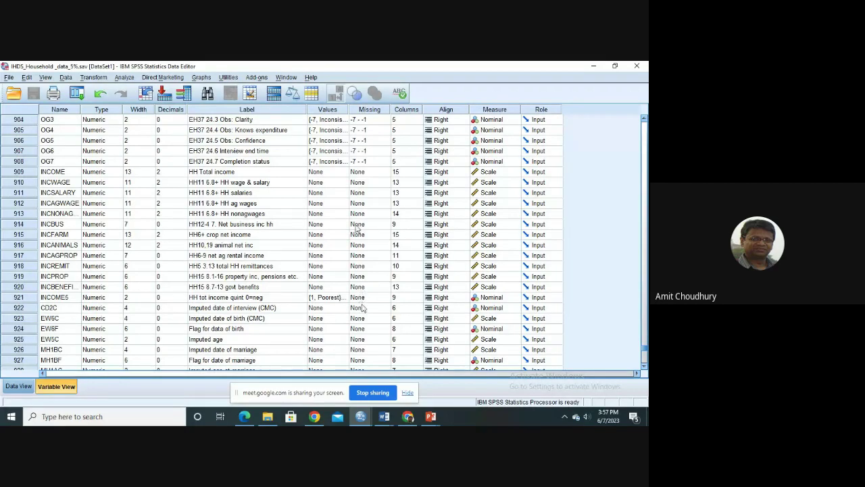
left_click(379, 162)
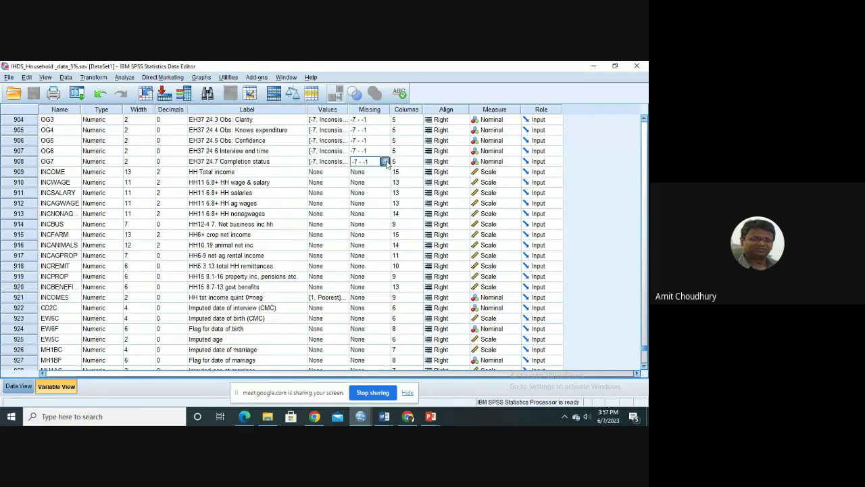
left_click(388, 162)
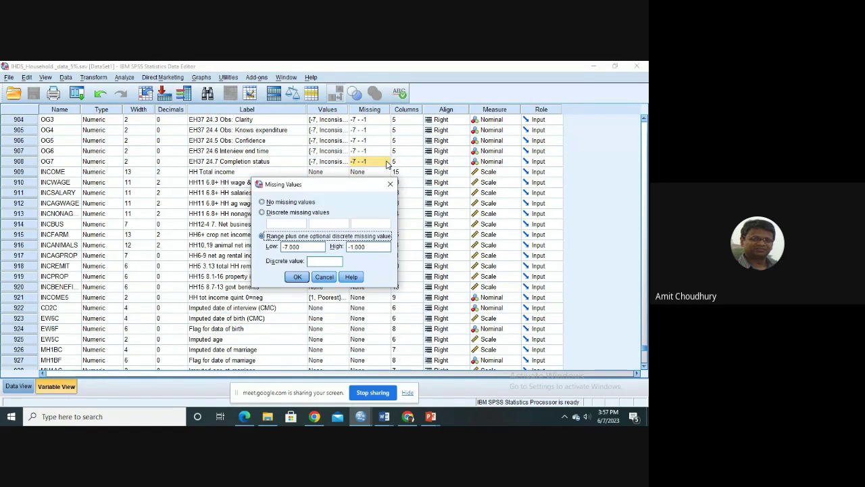
left_click(328, 279)
Step: Inspect the missing-value definition of HQ6, the floor type variable, and leave it as it is
scroll(358, 166, "up", 1)
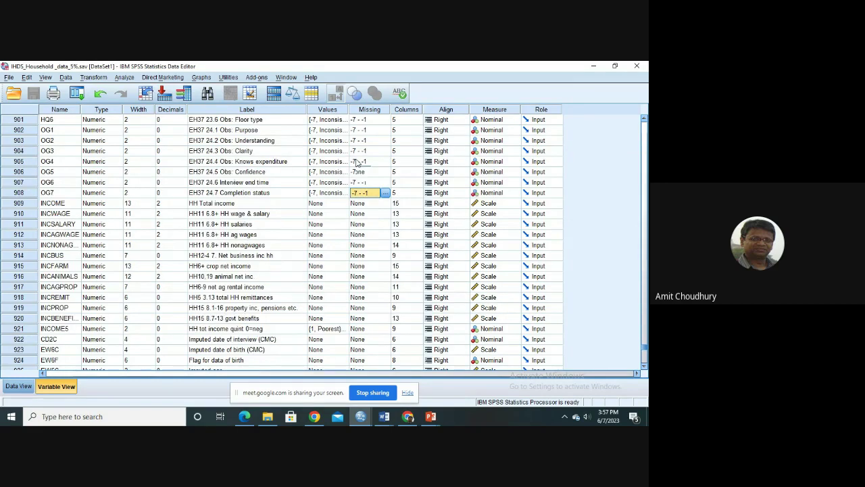
left_click(365, 120)
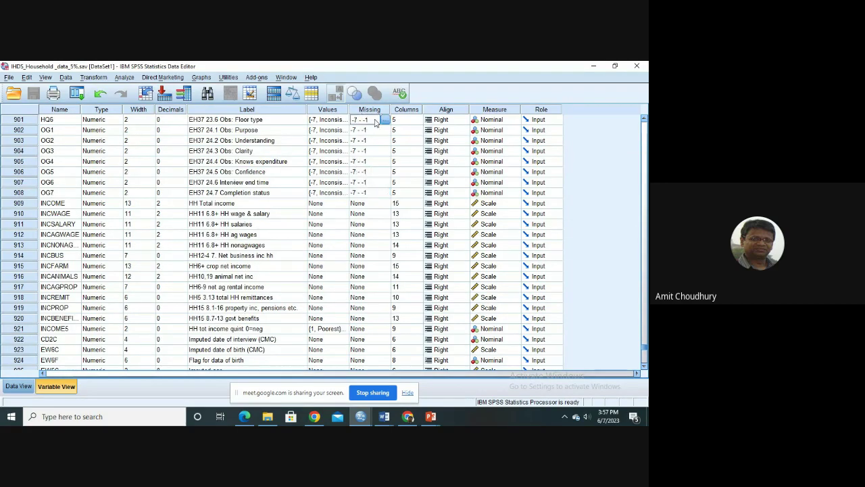
left_click(384, 120)
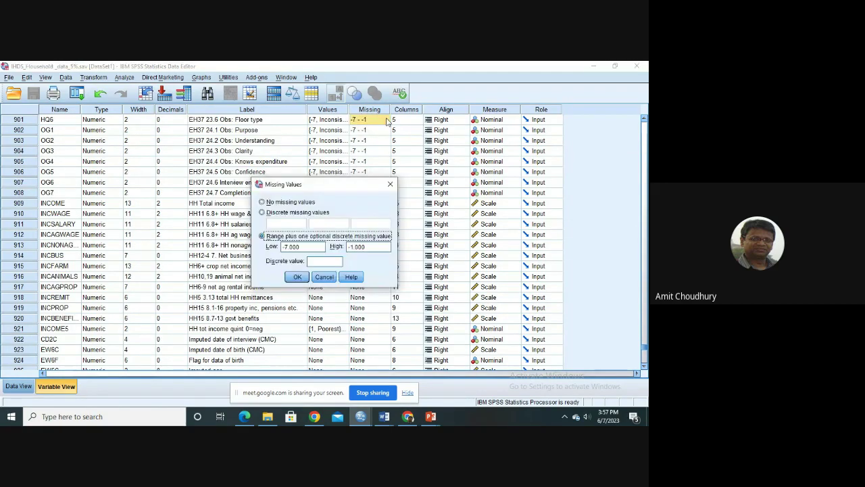
left_click(323, 277)
Step: Inspect the missing-value definitions of the NL30 breastfeeding and NL36D growth variables without changing them
scroll(381, 166, "up", 4)
scroll(380, 166, "up", 4)
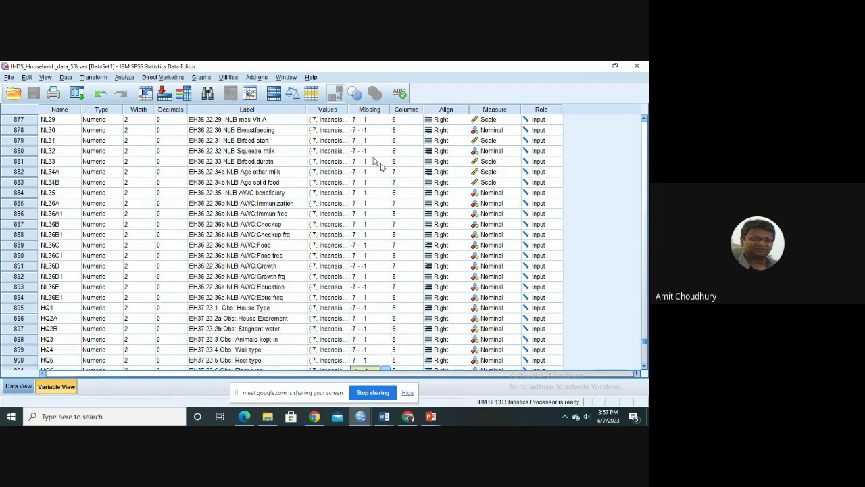
left_click(368, 130)
left_click(383, 130)
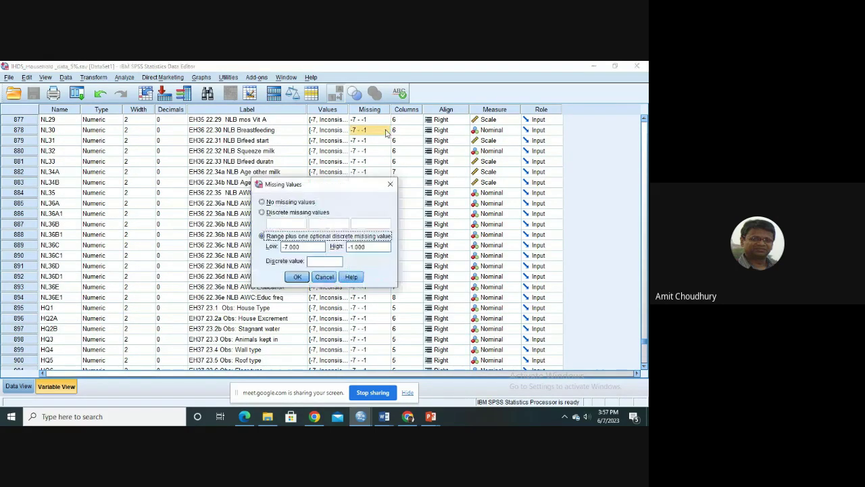
left_click(325, 278)
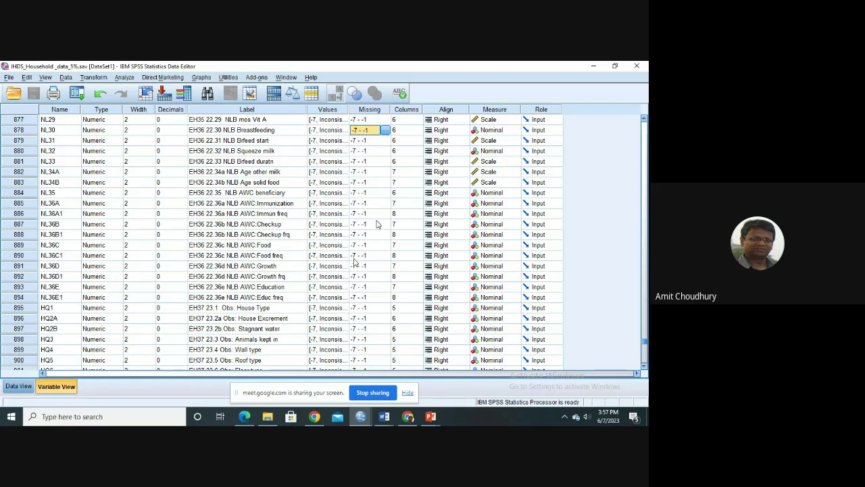
left_click(370, 266)
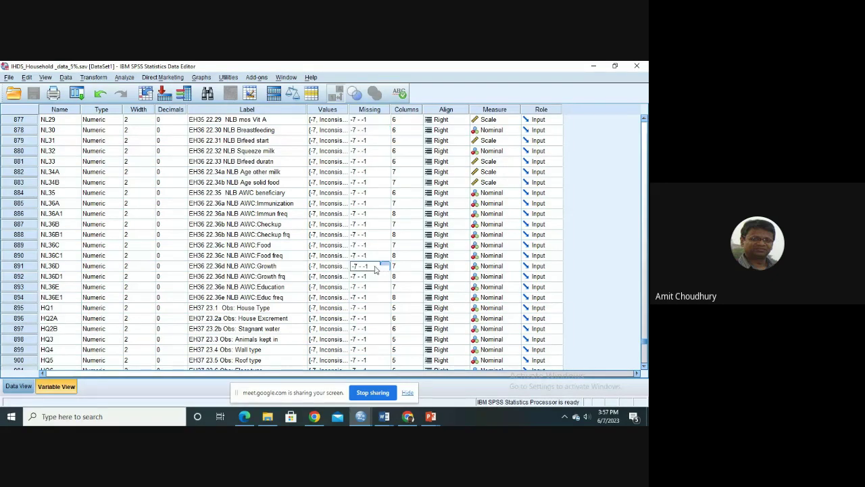
left_click(385, 266)
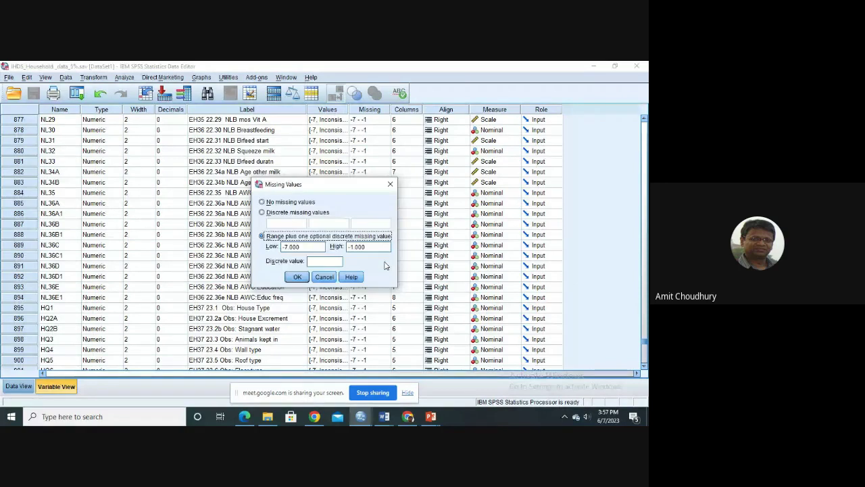
left_click(324, 276)
Step: Review the value labels of the NL22 variable, going through the negative codes from -7 to -1, and close them unchanged
scroll(376, 252, "up", 3)
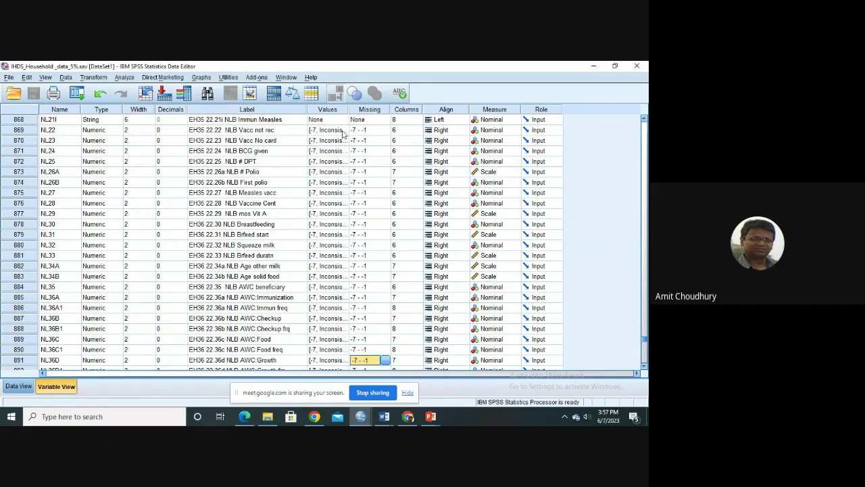
left_click(328, 130)
left_click(345, 129)
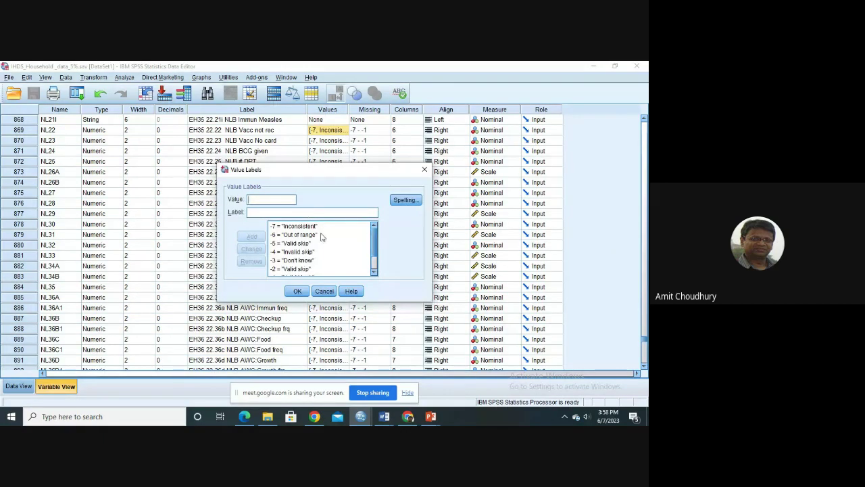
left_click(333, 231)
left_click(302, 229)
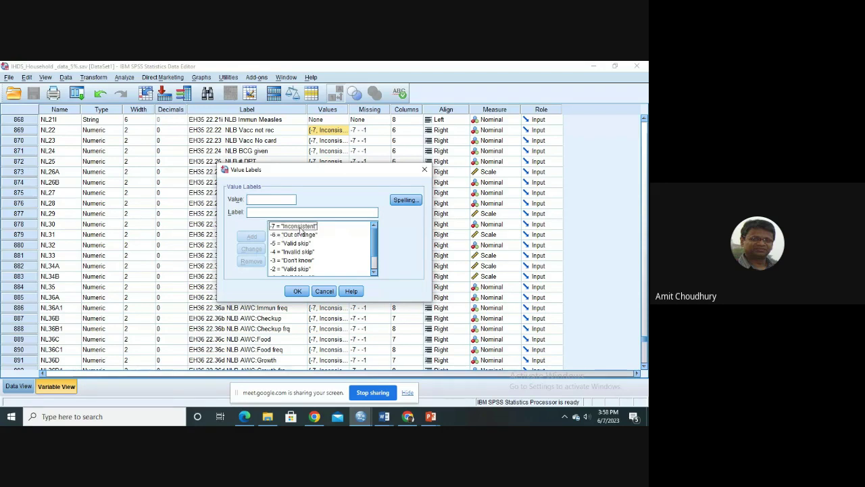
left_click(325, 236)
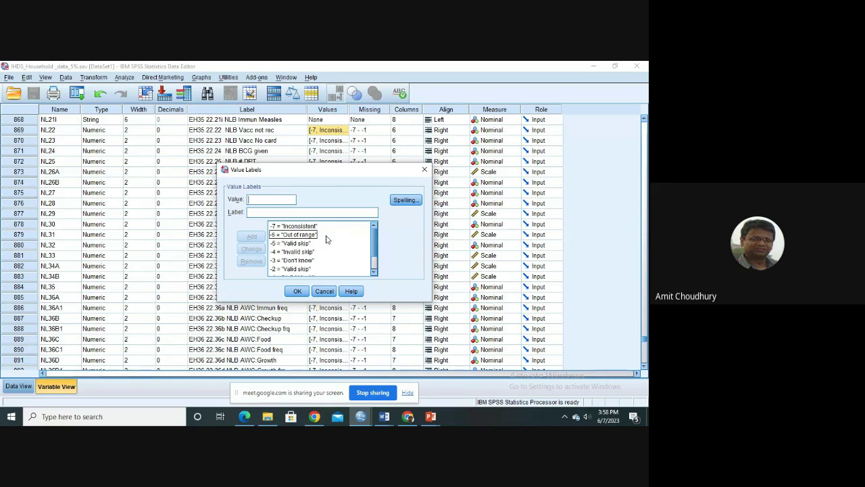
left_click(284, 244)
left_click(374, 273)
left_click(375, 273)
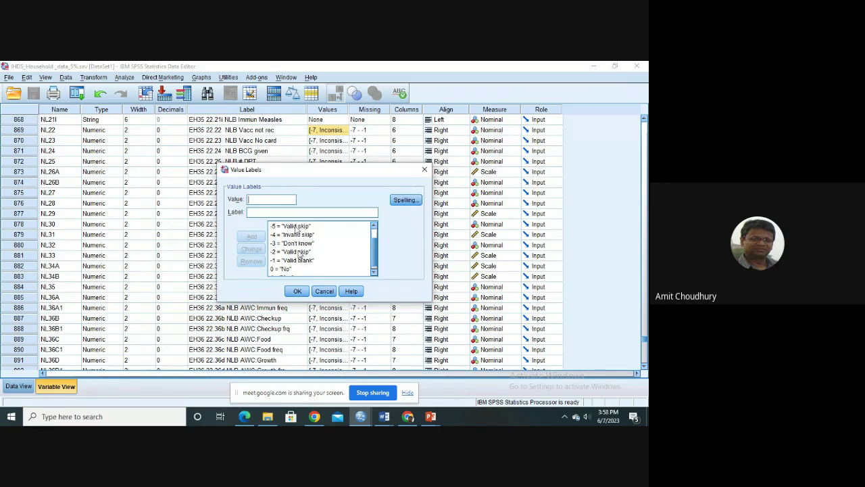
left_click(324, 292)
Step: Check the missing-value setting of the NL22 variable against its negative codes
left_click(361, 129)
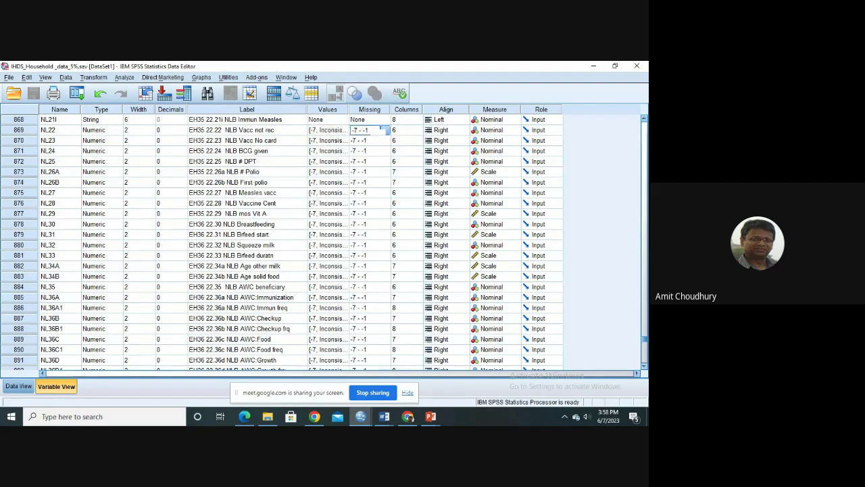
Step: Inspect the missing-value range defined for variable NL22 without changing it, and highlight that variable's row
left_click(385, 130)
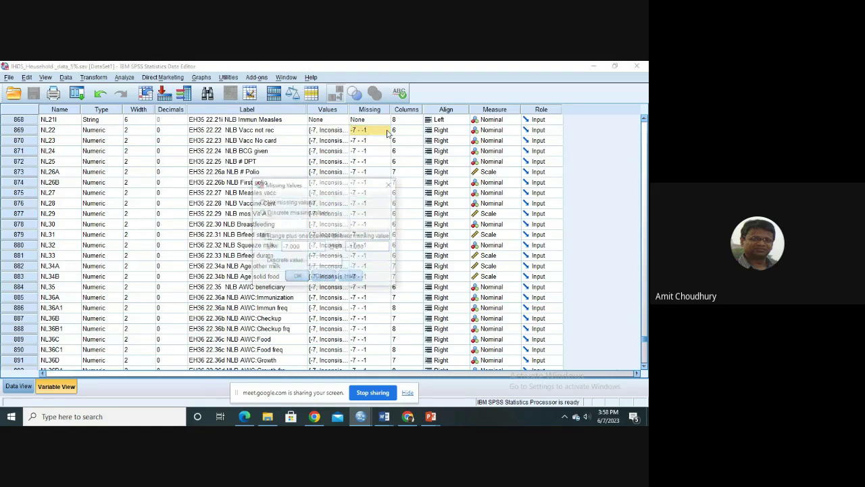
left_click(309, 244)
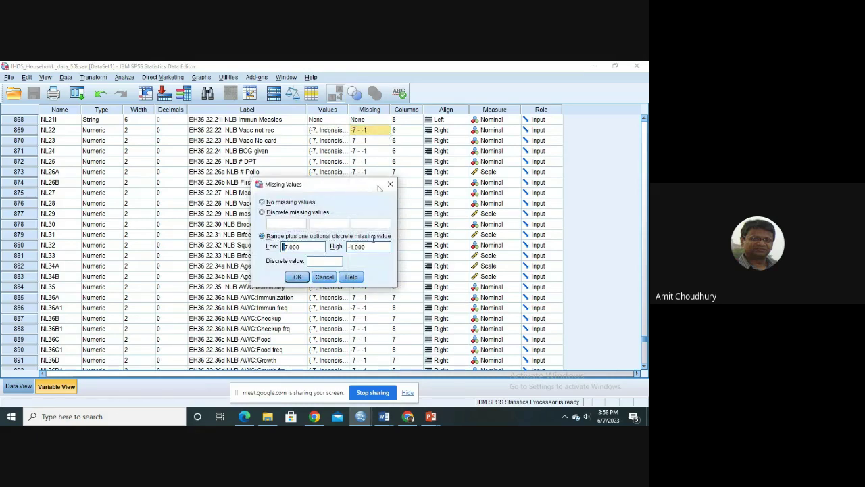
double_click(309, 244)
left_click(322, 278)
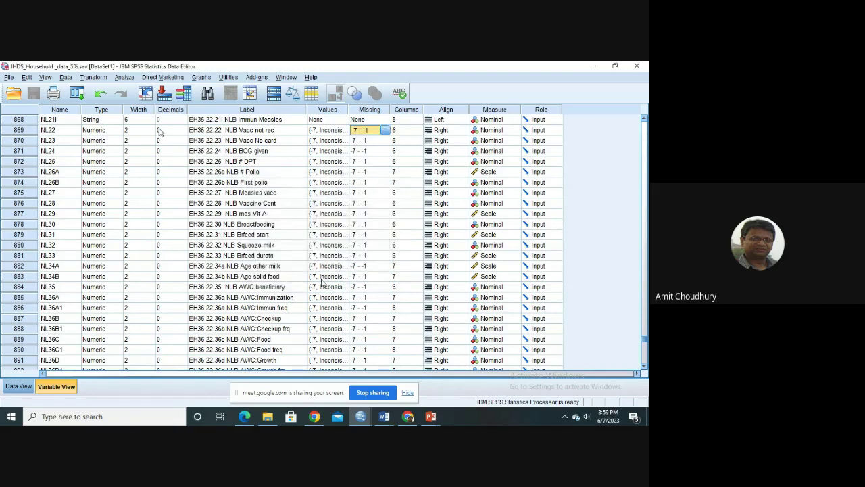
left_click(27, 133)
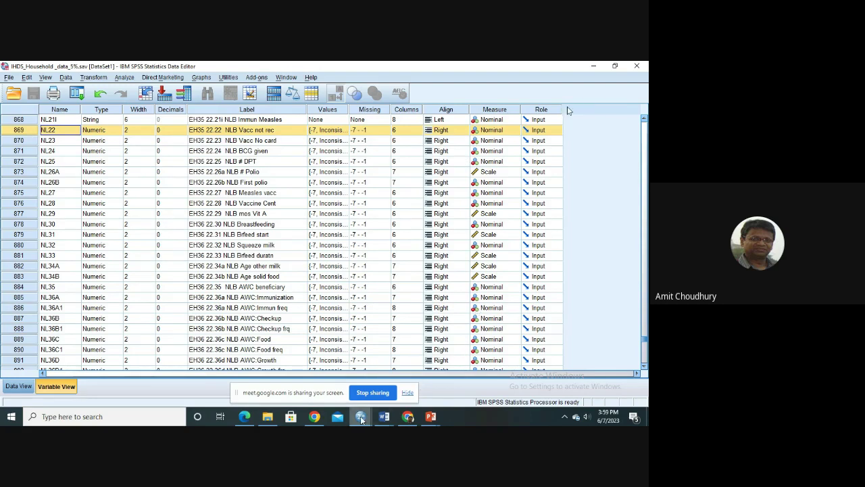
Step: Switch to the Untitled2 dataset and check the Status column of the patient table in the SPSS Ex-2 HRDC Word document
mouse_move(362, 419)
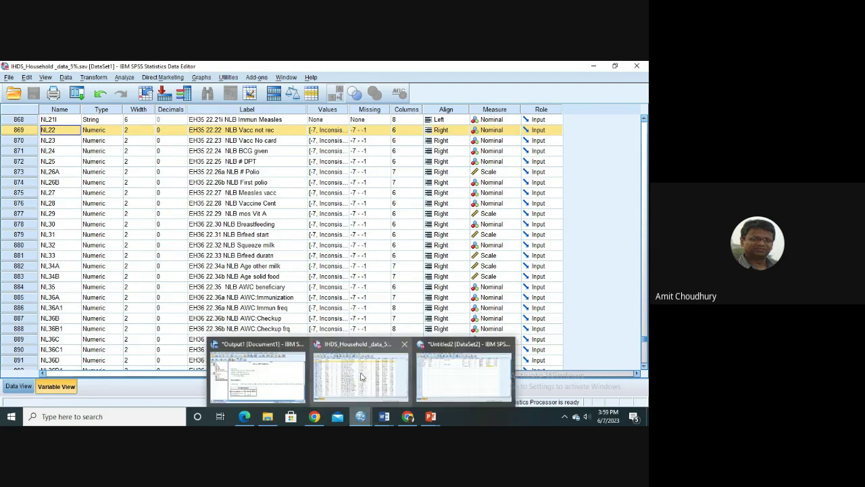
left_click(464, 372)
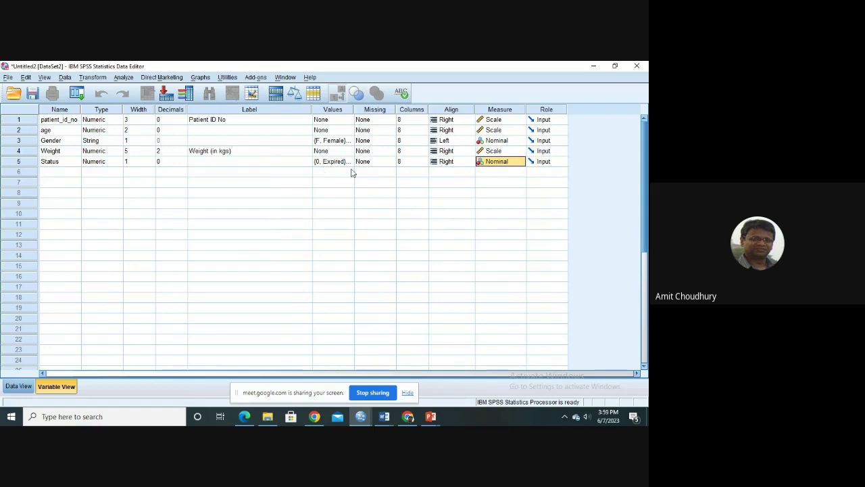
mouse_move(386, 419)
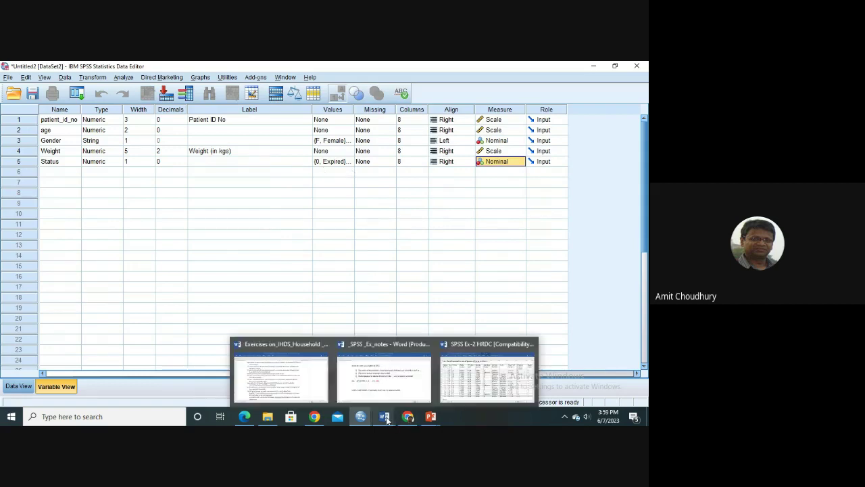
left_click(465, 387)
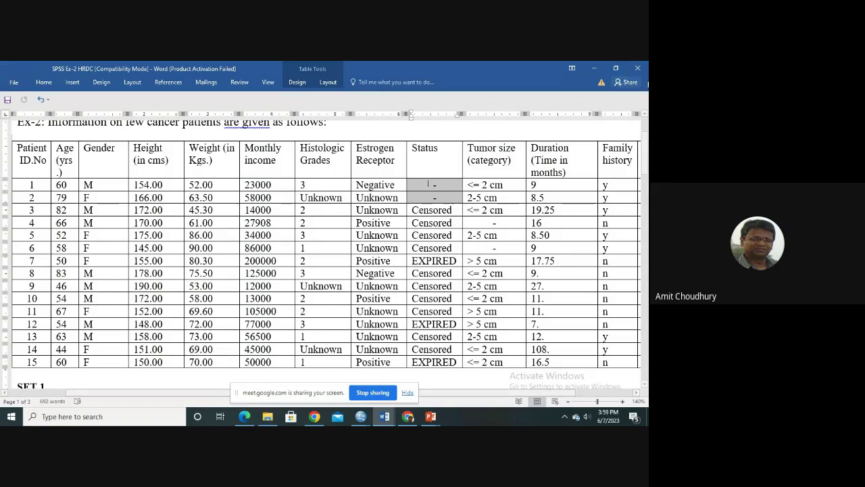
left_click(638, 69)
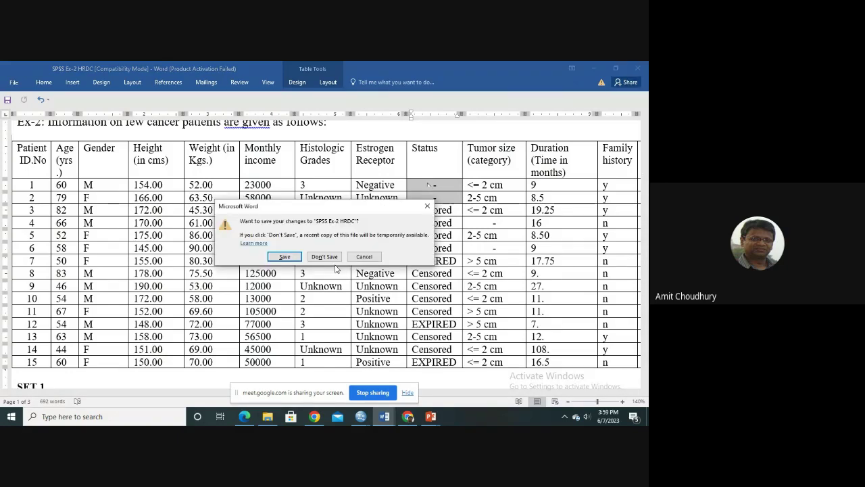
left_click(364, 256)
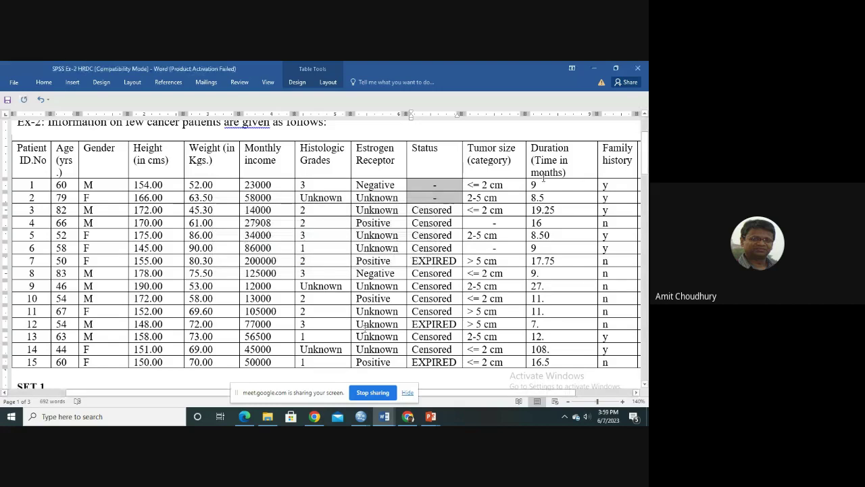
left_click(593, 66)
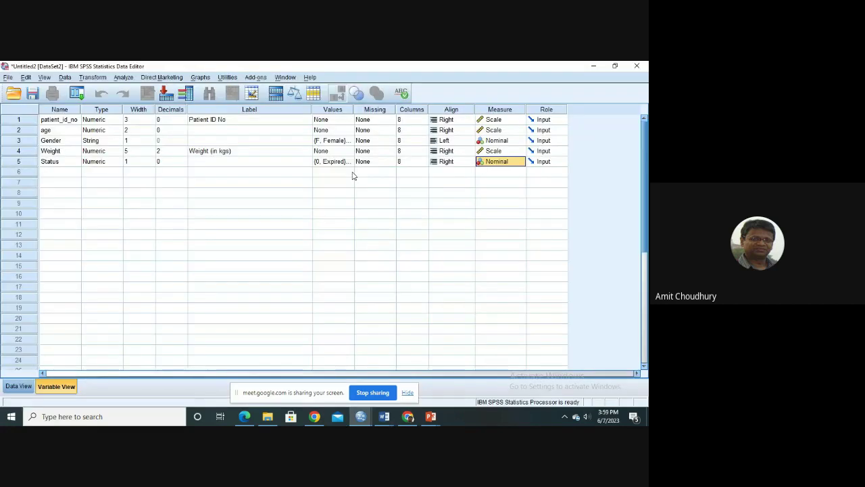
Step: Review the value labels defined for the Status variable without changing them
left_click(346, 162)
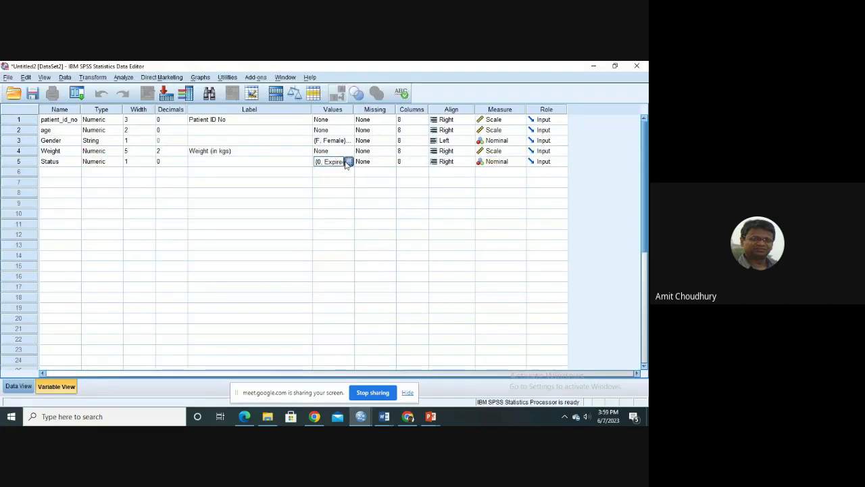
left_click(347, 162)
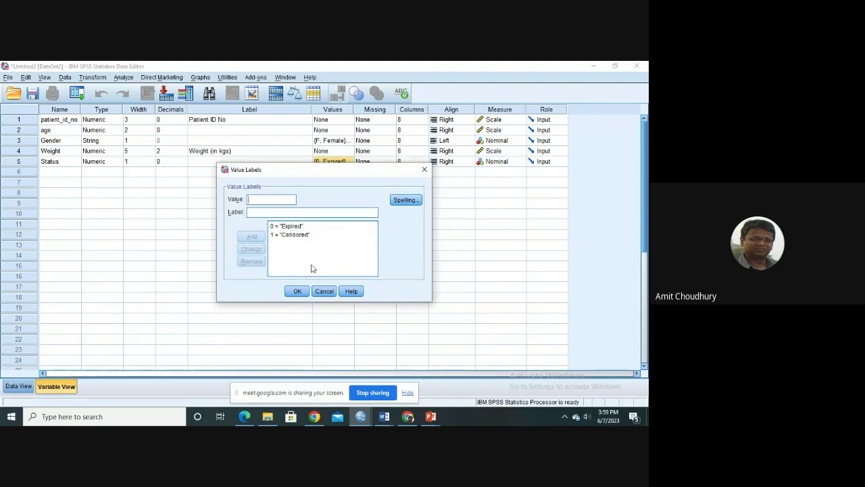
left_click(323, 291)
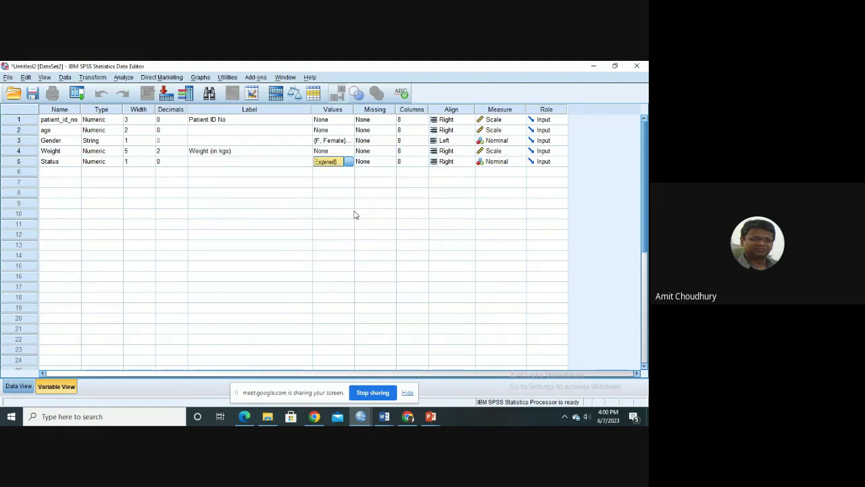
Step: Define 9 as a discrete missing value for the Status variable
left_click(374, 162)
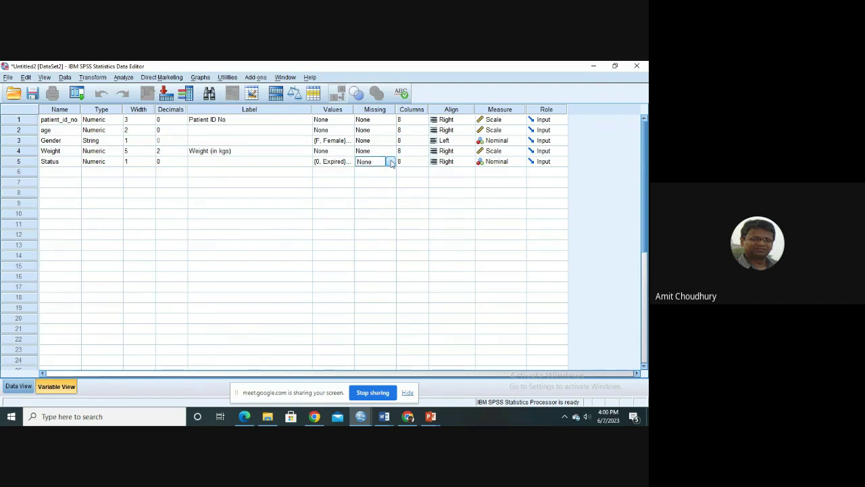
left_click(390, 162)
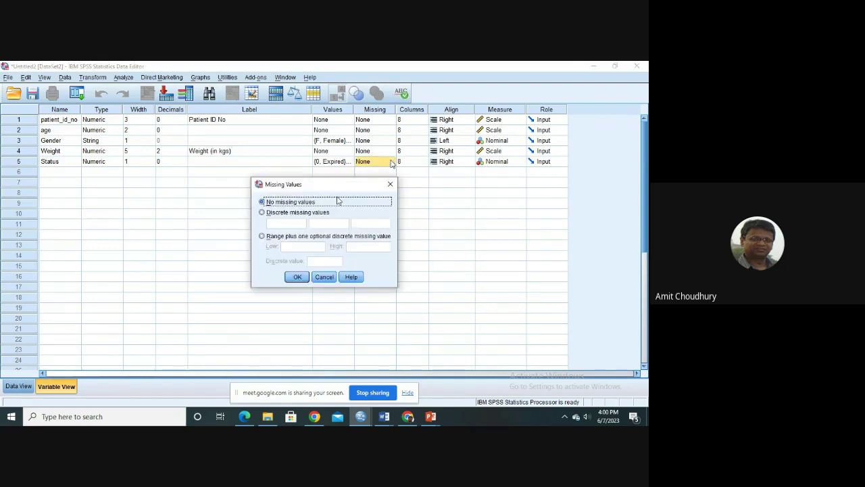
left_click(265, 213)
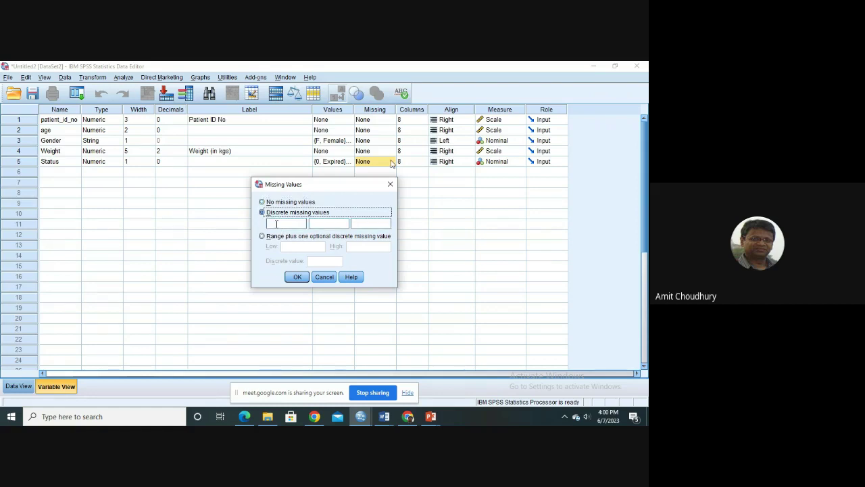
type("9")
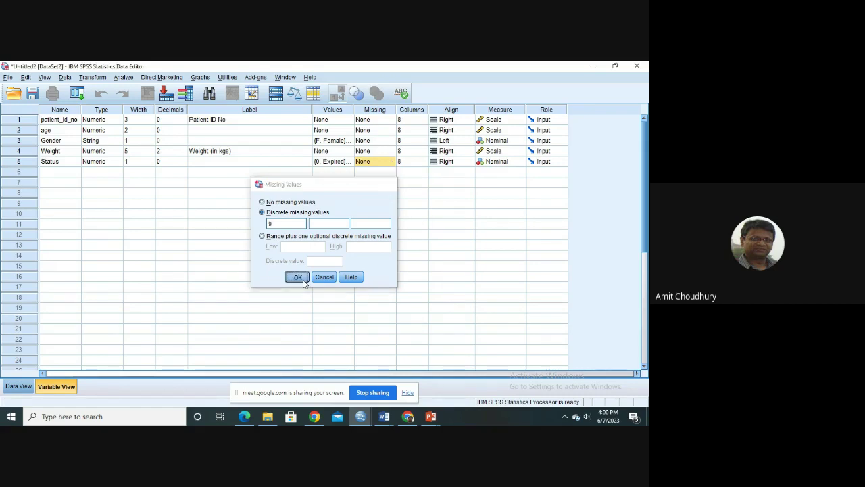
left_click(302, 279)
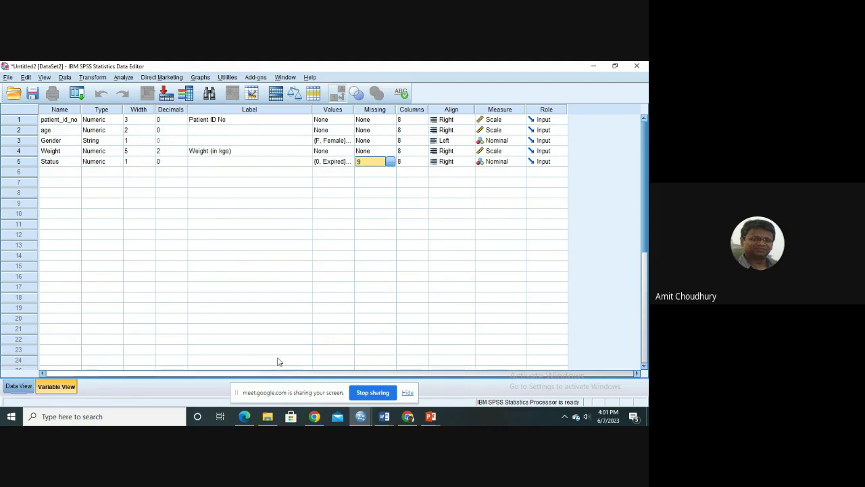
Step: Review the data-entry workflow steps and the note on reversing them in the _SPSS _Ex_notes Word document, and return to the dataset
mouse_move(386, 417)
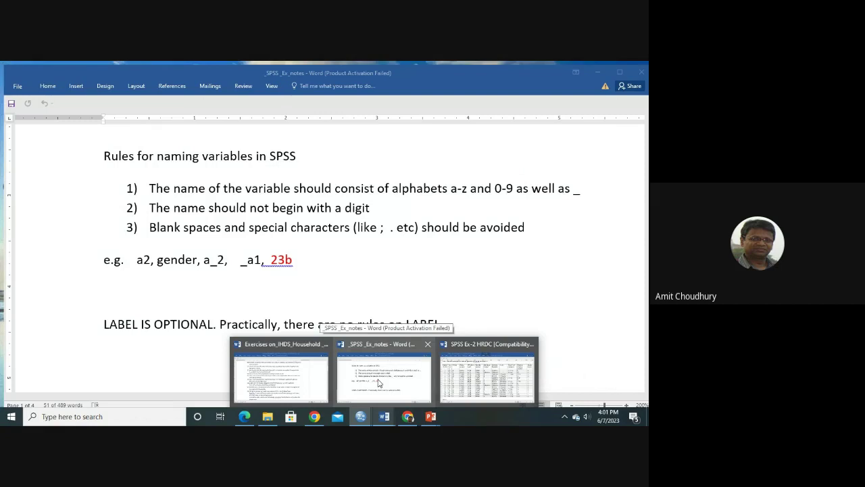
left_click(378, 383)
key("shift+Down")
key("shift+Down")
key("shift+Down")
key("shift+Down")
key("shift+Down")
key("shift+Down")
key("shift+Down")
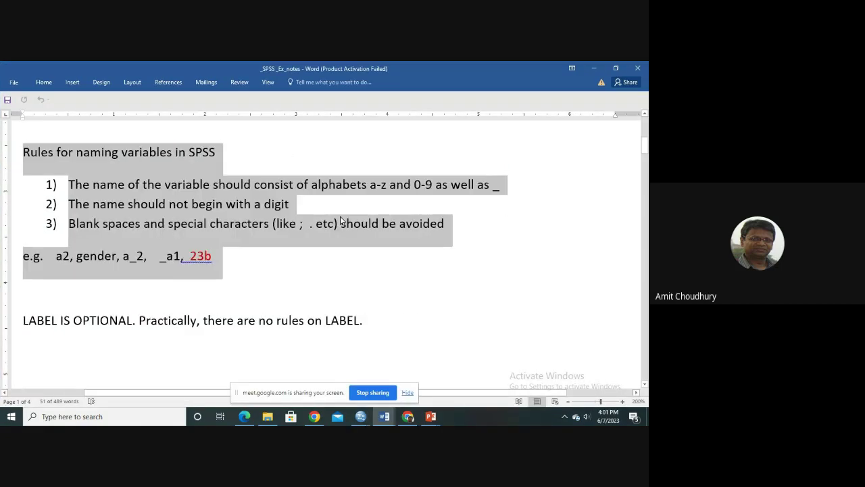
scroll(341, 221, "up", 4)
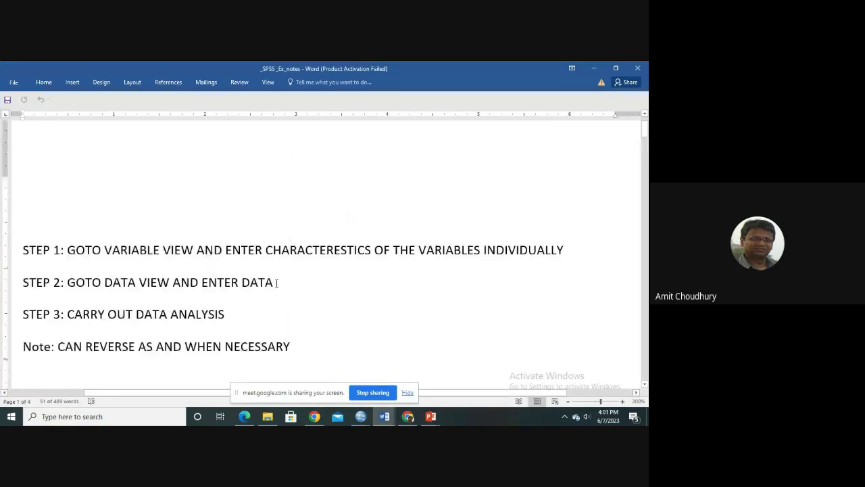
left_click_drag(277, 283, 40, 285)
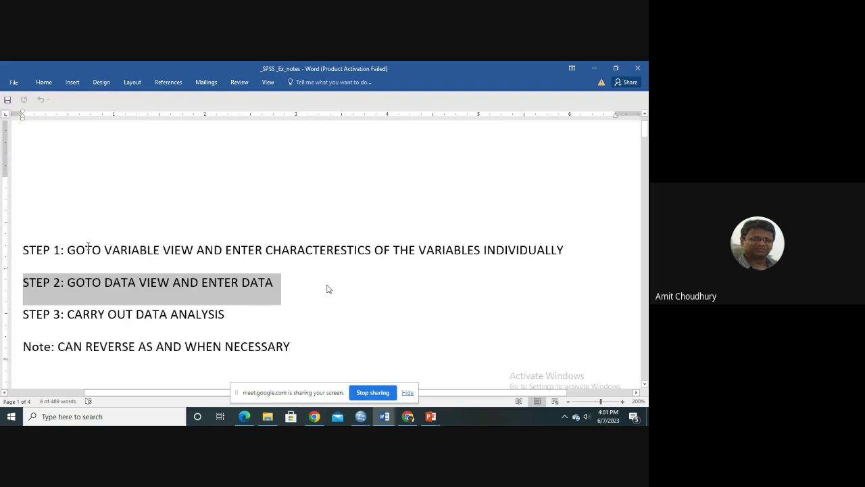
left_click(90, 282)
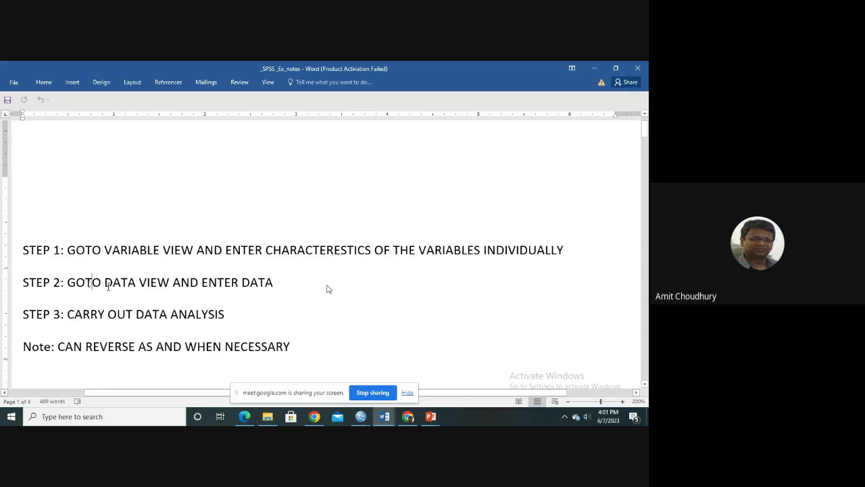
left_click_drag(81, 346, 314, 341)
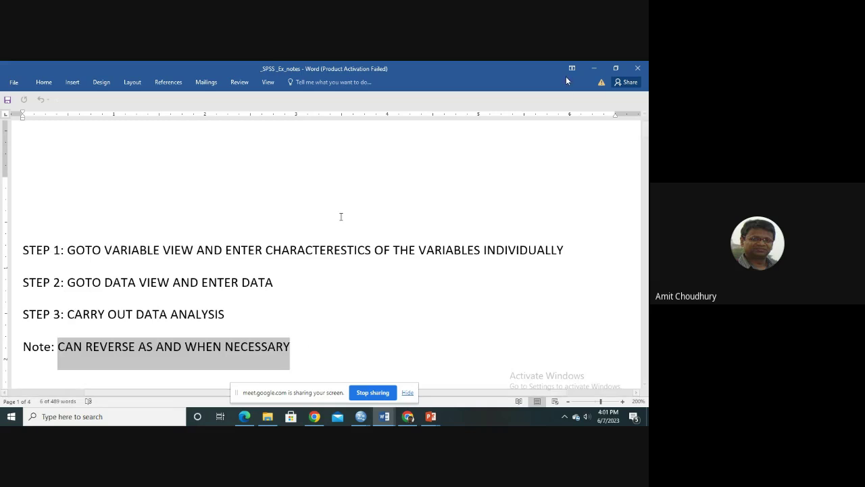
left_click(594, 69)
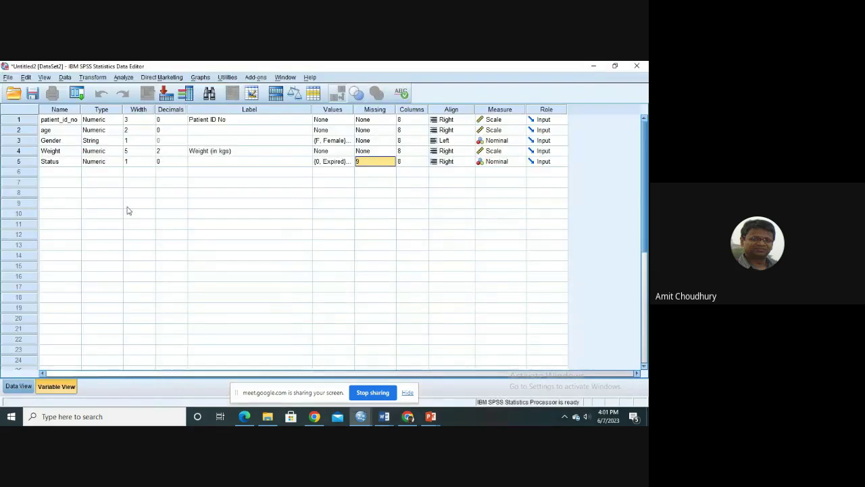
Step: Show the data grid and enter patient_id_no 1 and age 63 for the first case
left_click(19, 386)
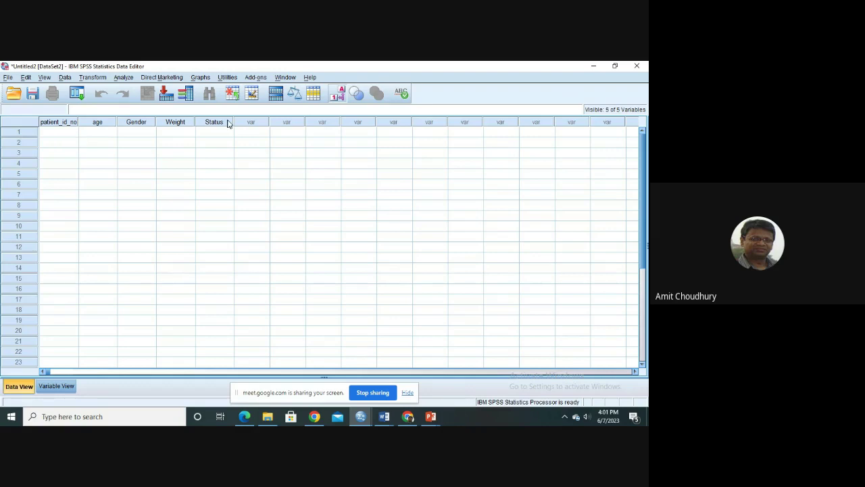
left_click(59, 133)
type("1")
left_click(97, 137)
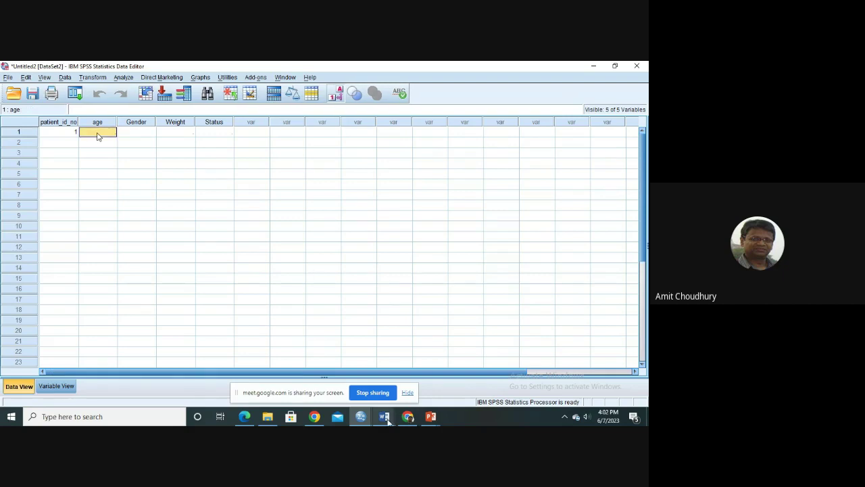
mouse_move(387, 422)
mouse_move(471, 390)
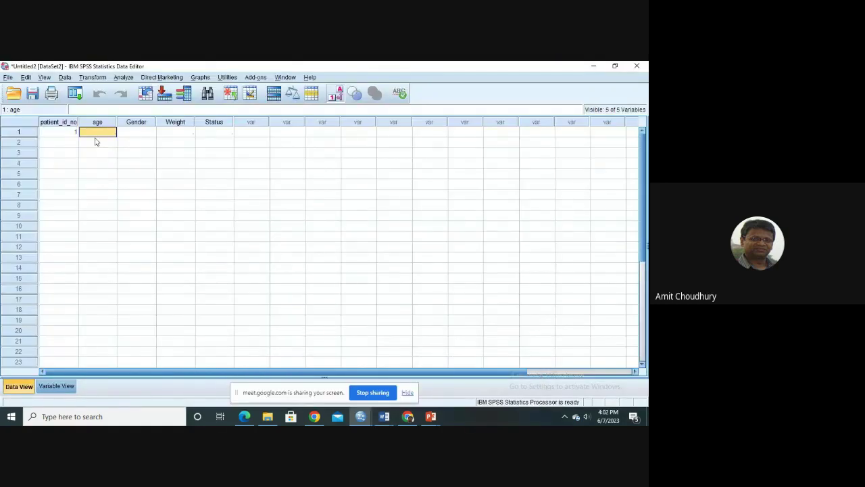
type("63")
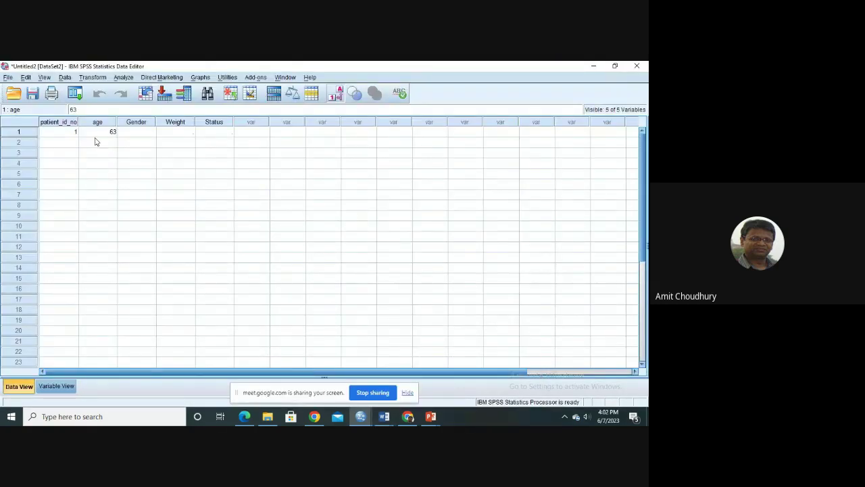
left_click(137, 133)
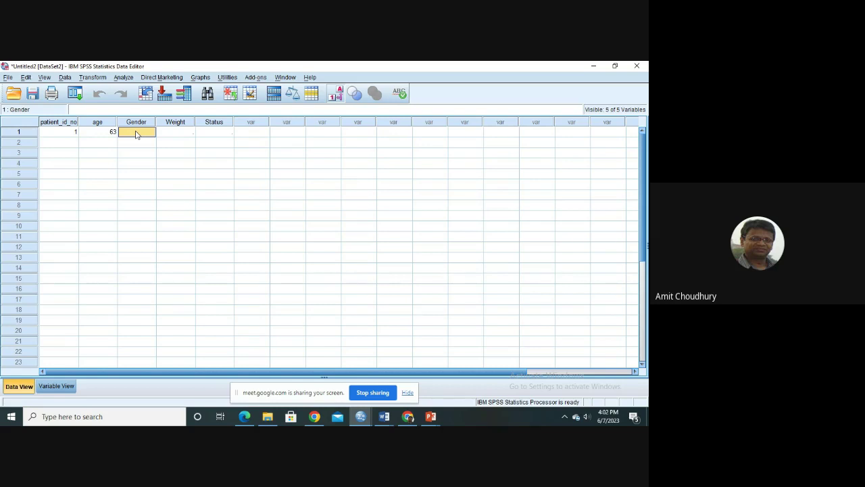
Step: Turn the display of value labels off and back on in the data grid
left_click(44, 77)
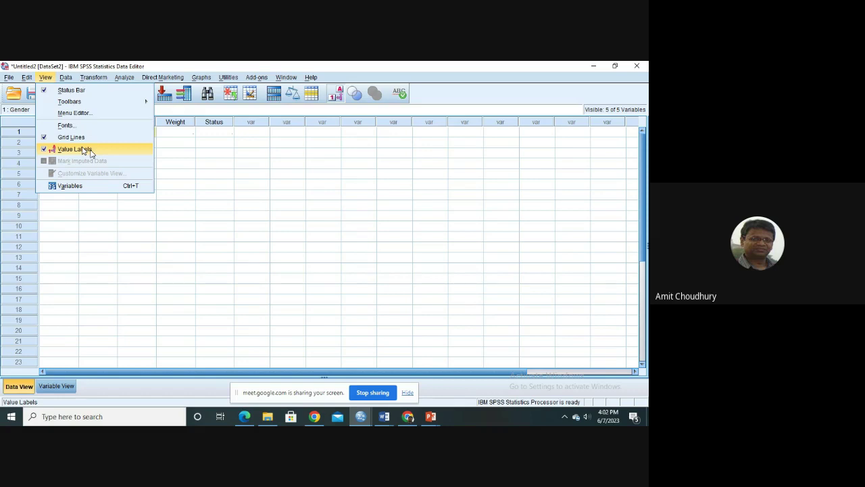
left_click(45, 153)
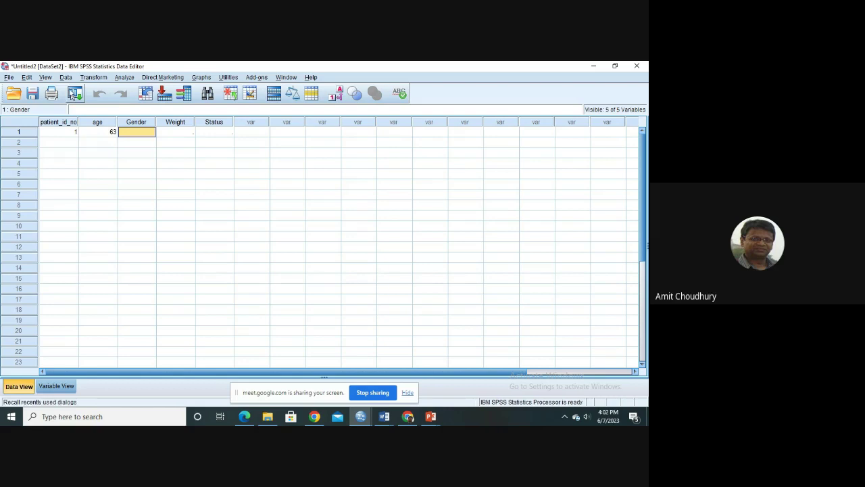
left_click(45, 78)
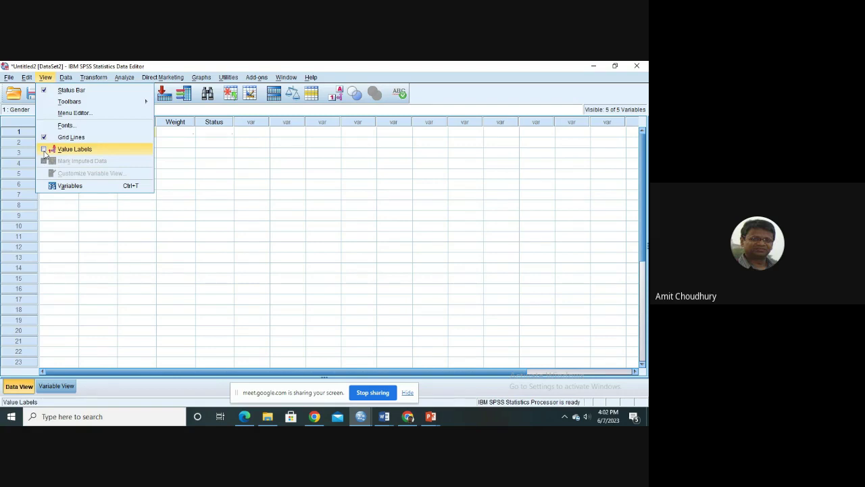
left_click(44, 152)
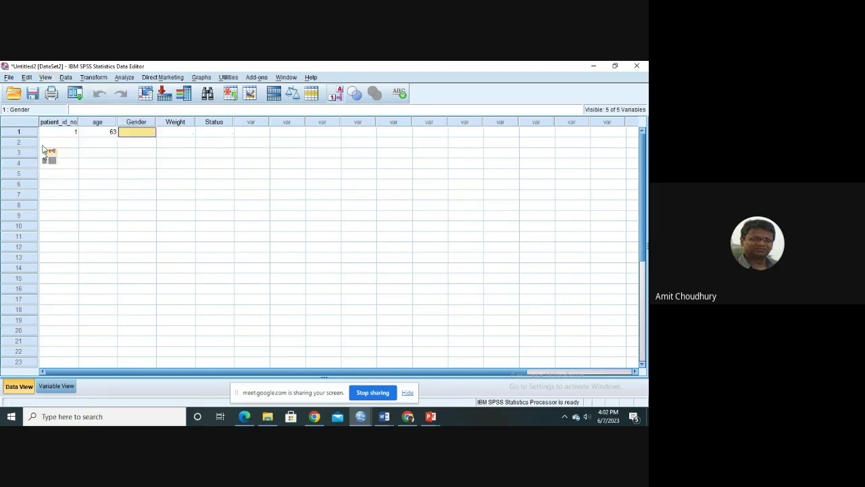
Step: Set the first case's Gender to Female by picking it from the defined value labels
left_click(44, 77)
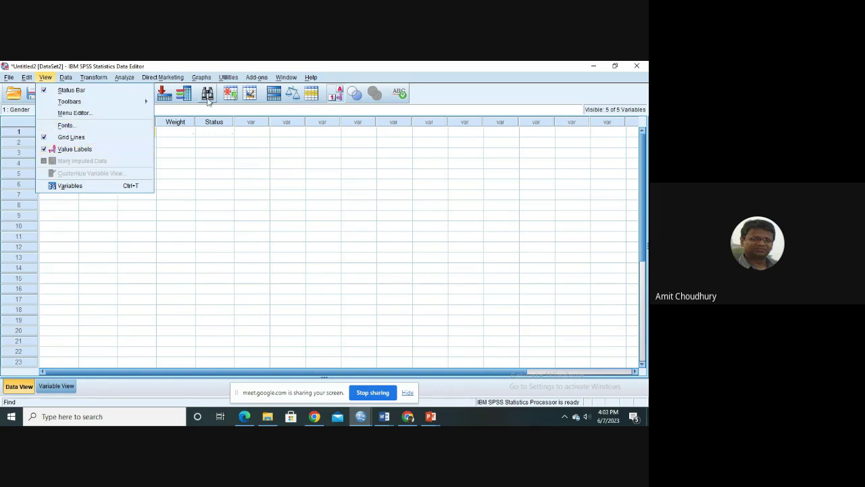
left_click(183, 136)
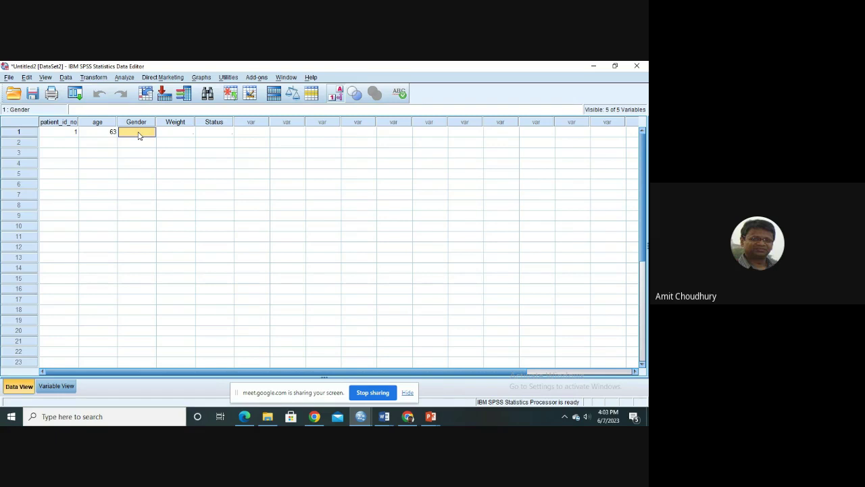
double_click(139, 133)
left_click(151, 133)
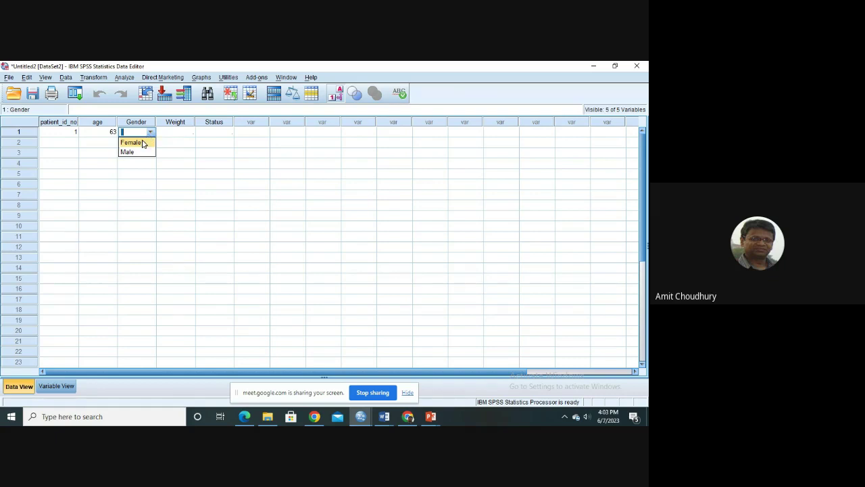
left_click(139, 144)
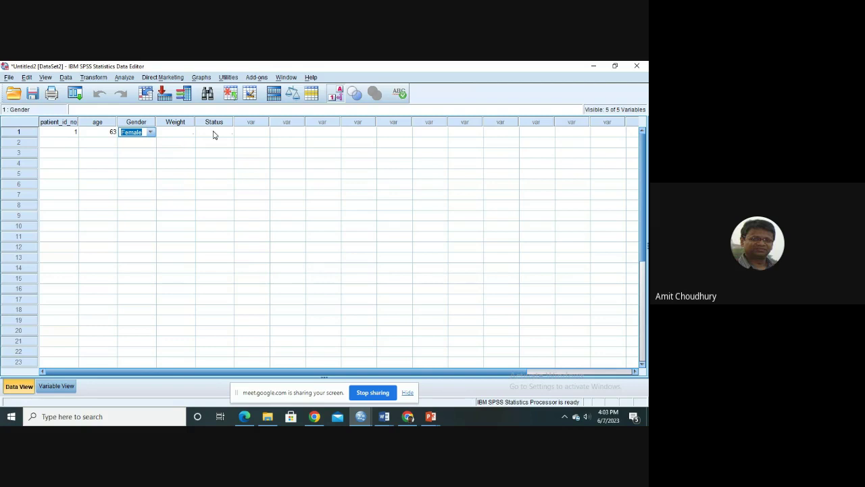
Step: Check the Status entries in the SPSS Ex-2 HRDC document's patient table and enter 9 as the first case's Status
left_click(213, 134)
left_click(223, 132)
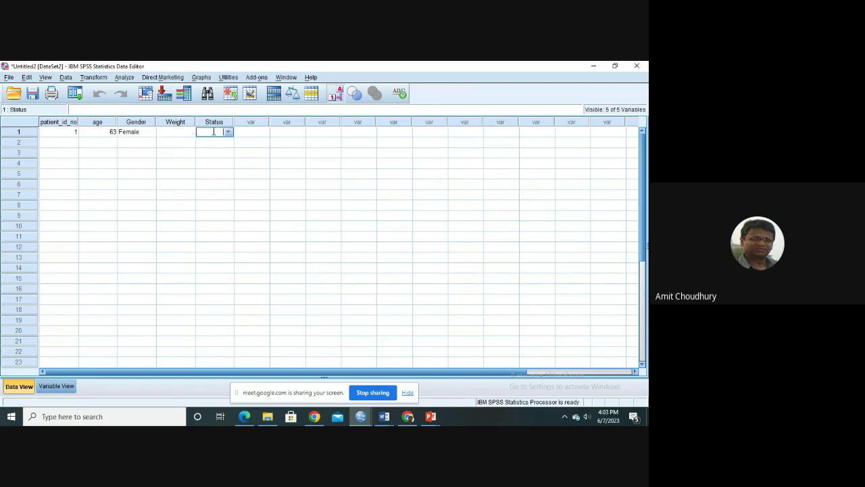
left_click(228, 133)
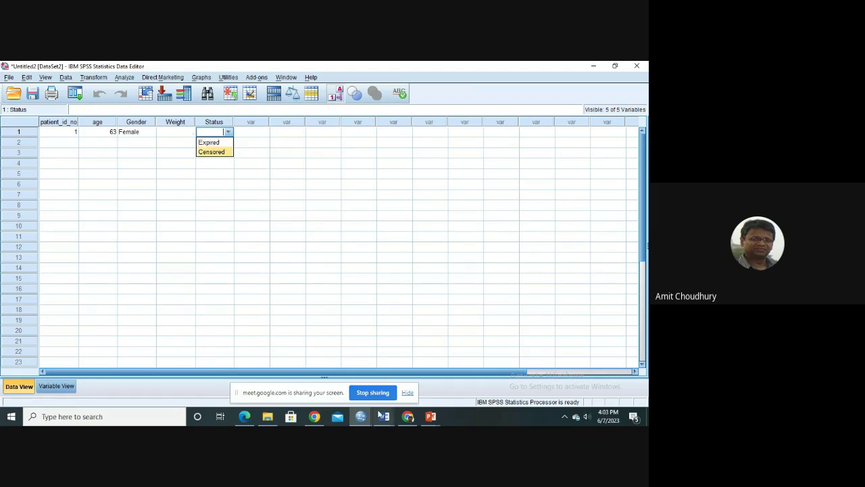
mouse_move(386, 417)
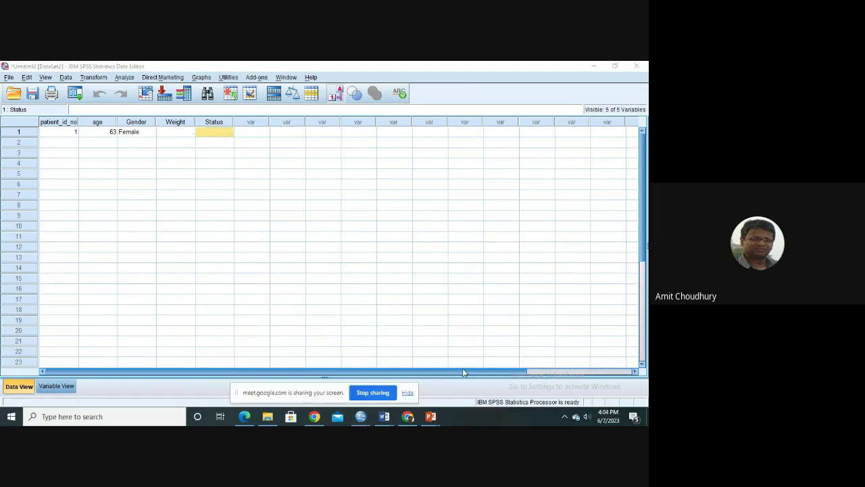
key("alt+Tab")
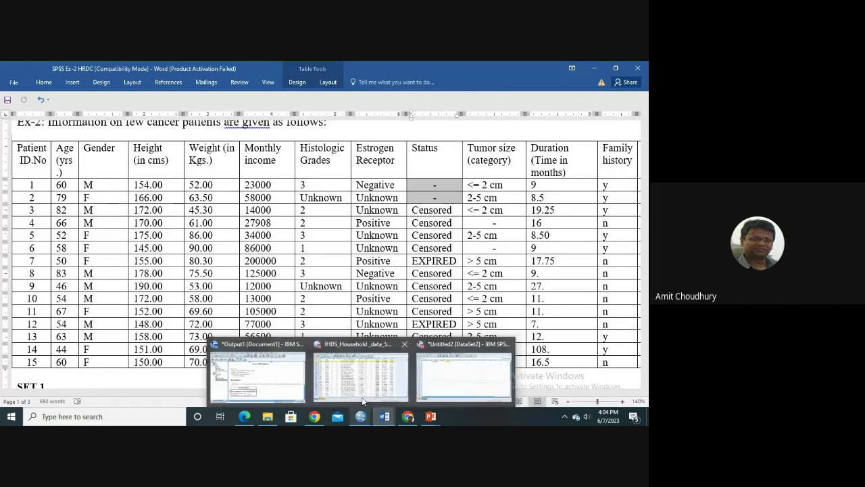
left_click(450, 368)
left_click(217, 133)
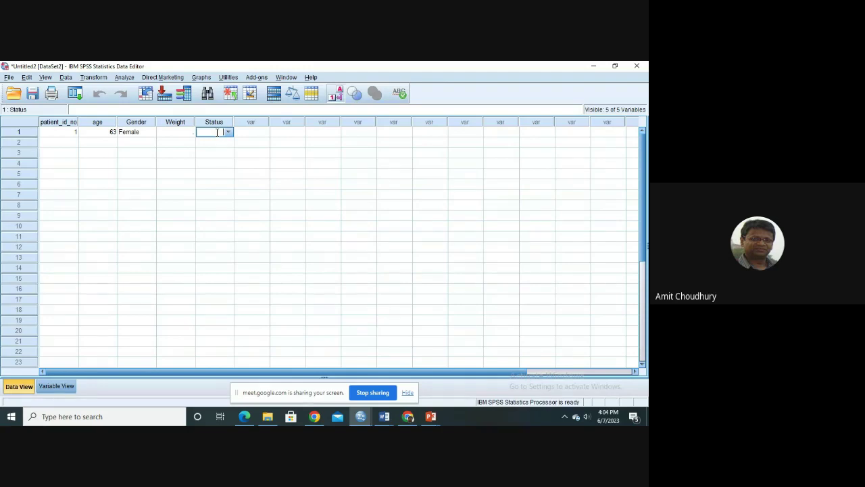
type("9")
key("Return")
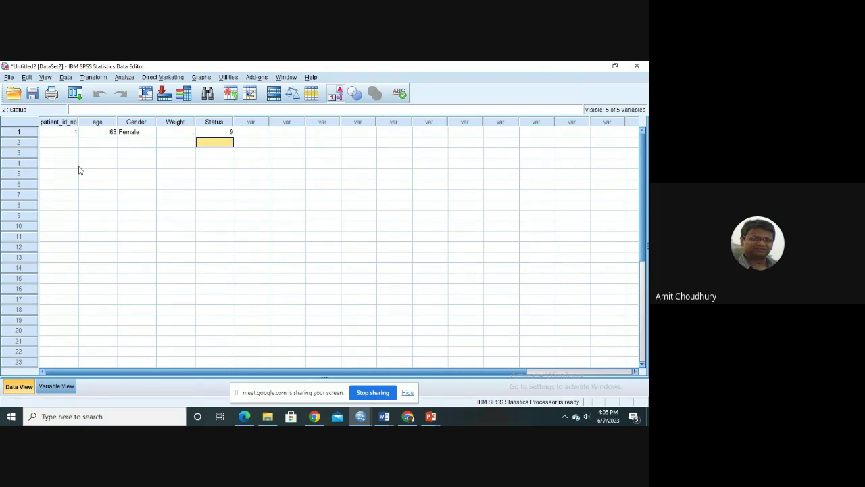
Step: Review the variable definitions, and view the Gender choices offered for the first case in the data grid
left_click(56, 385)
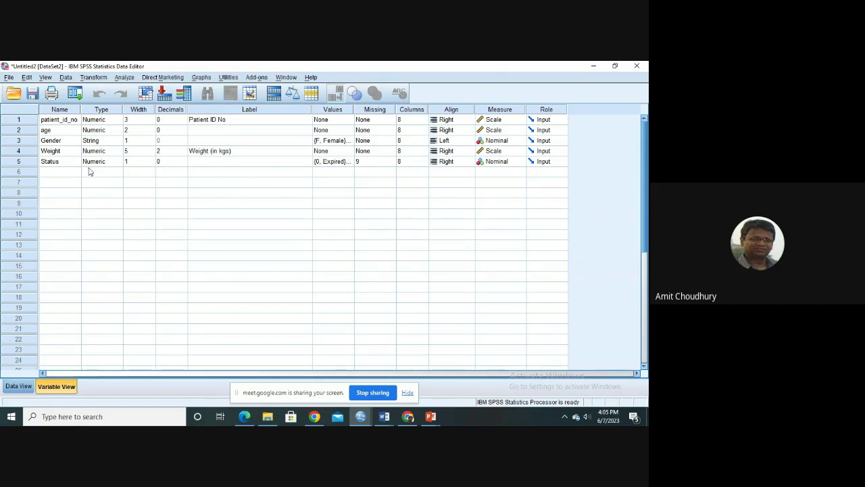
left_click(17, 386)
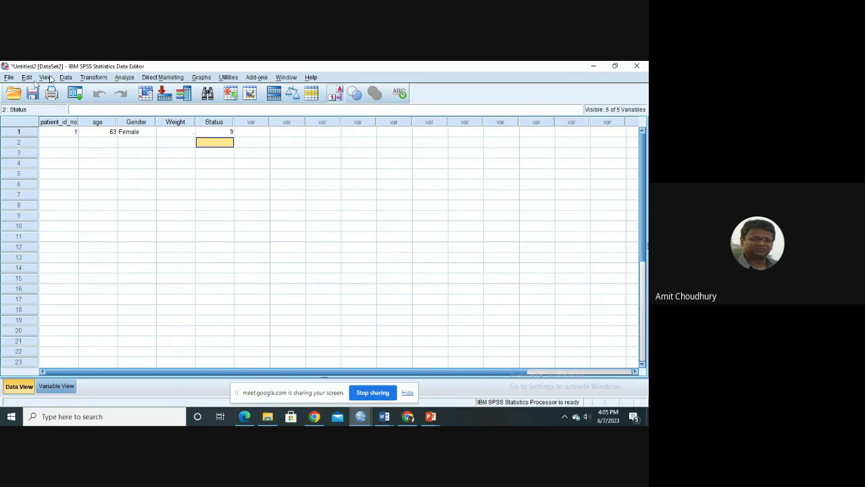
left_click(148, 136)
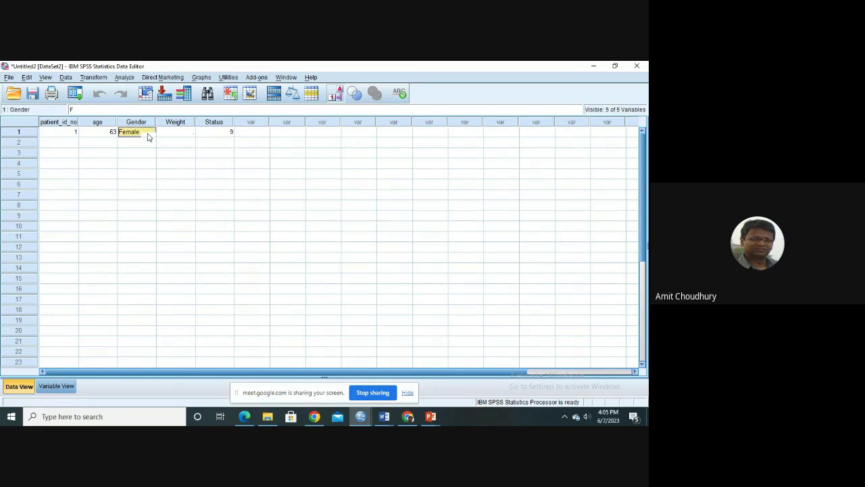
double_click(145, 131)
left_click(150, 133)
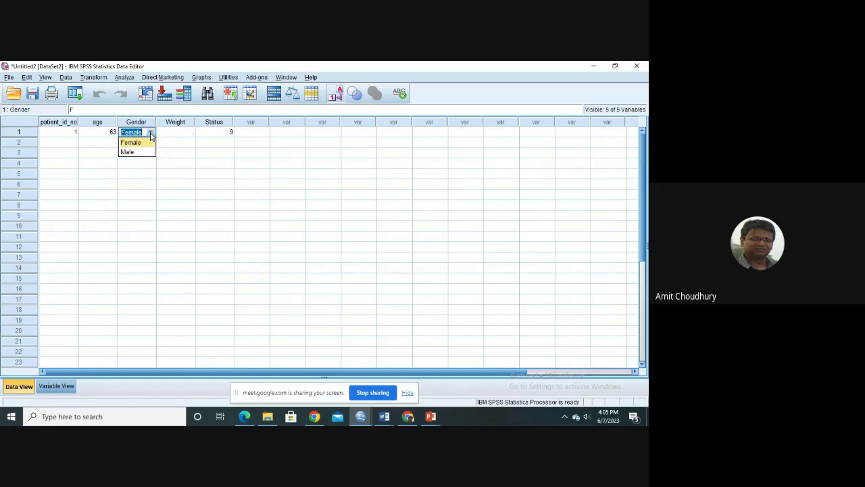
left_click(45, 77)
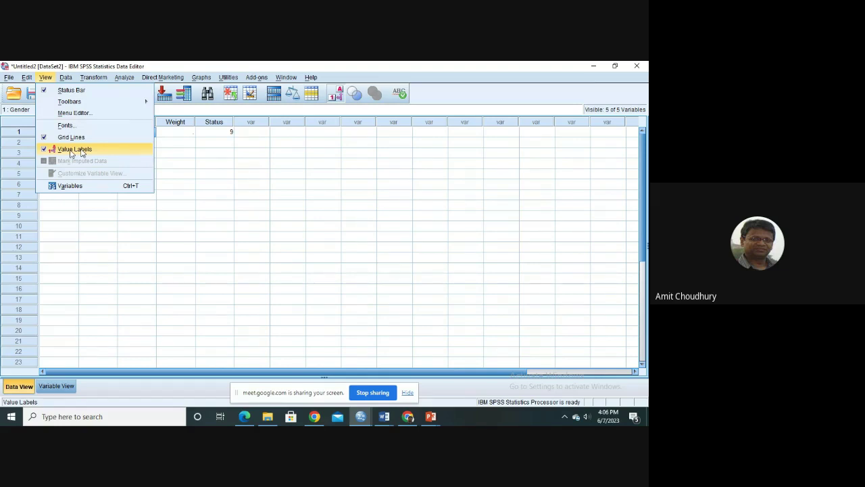
left_click(161, 142)
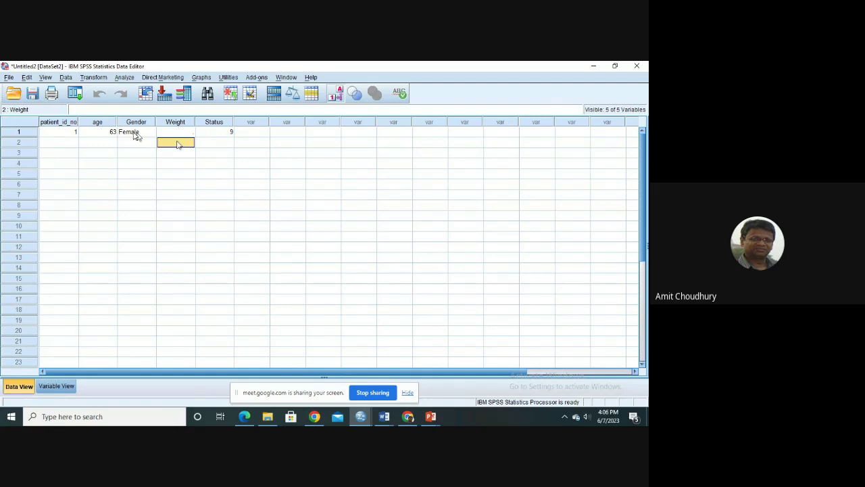
Step: Turn off the display of value labels, inspect the labels defined for the Gender variable, and return to the data grid
left_click(45, 77)
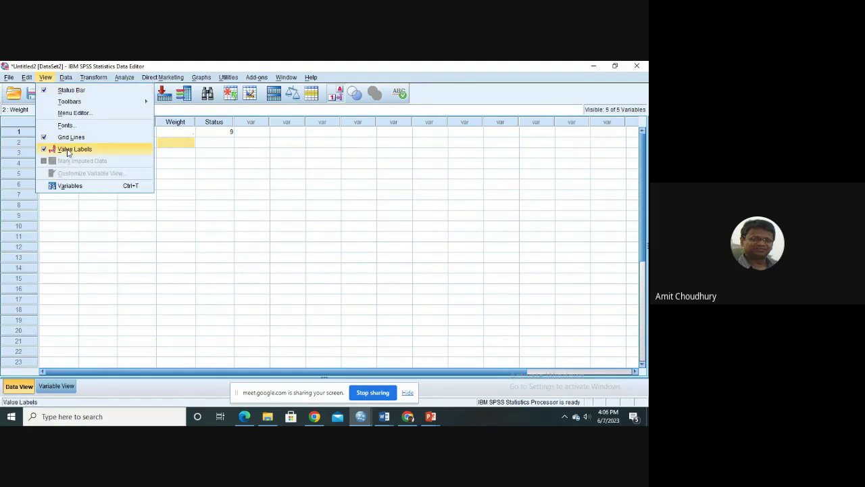
left_click(66, 150)
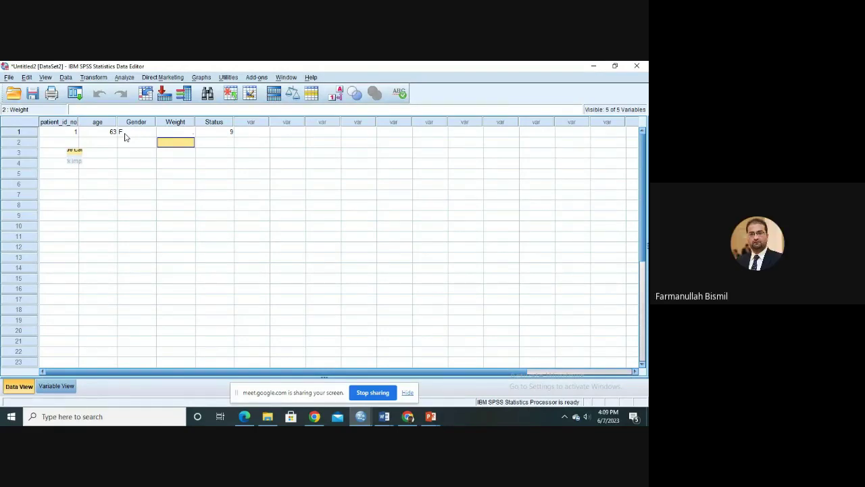
left_click(57, 387)
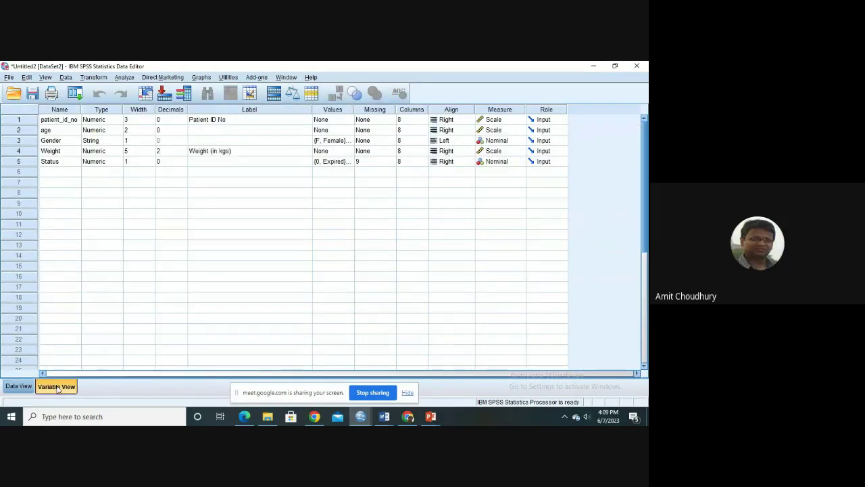
left_click(332, 164)
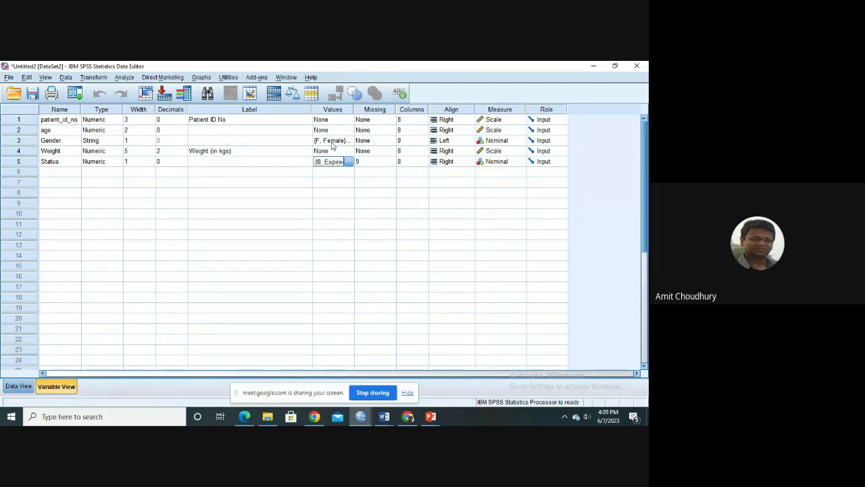
left_click(332, 142)
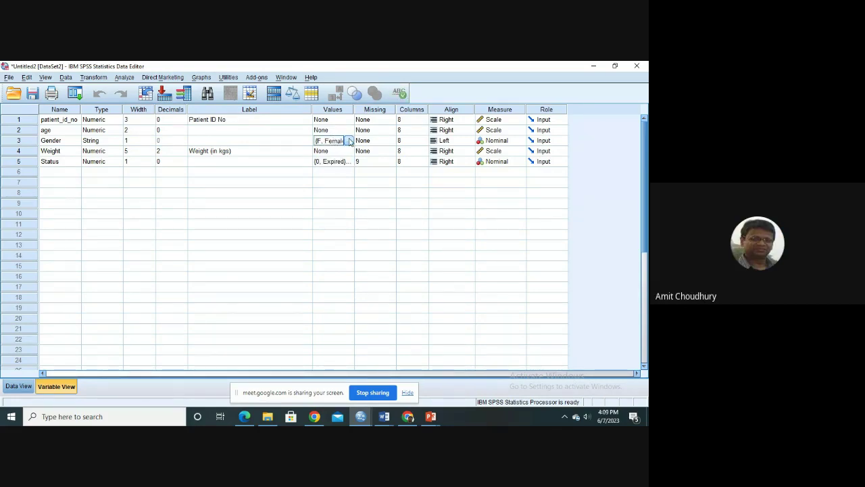
left_click(349, 141)
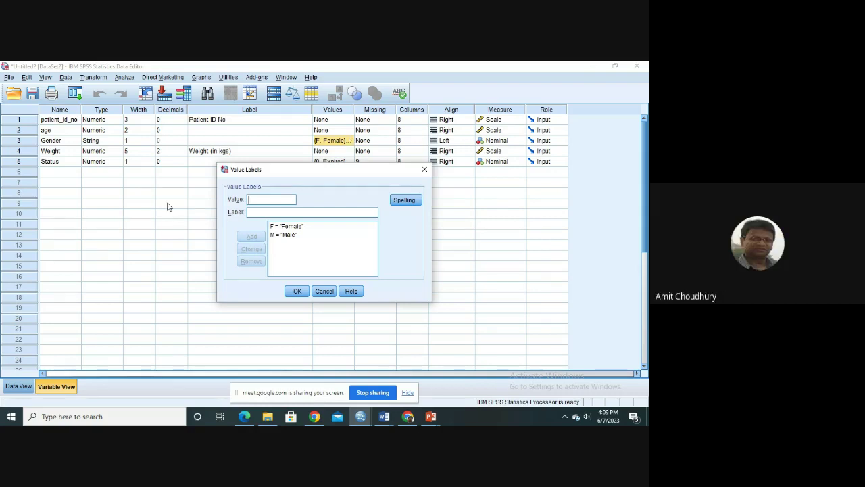
left_click(323, 291)
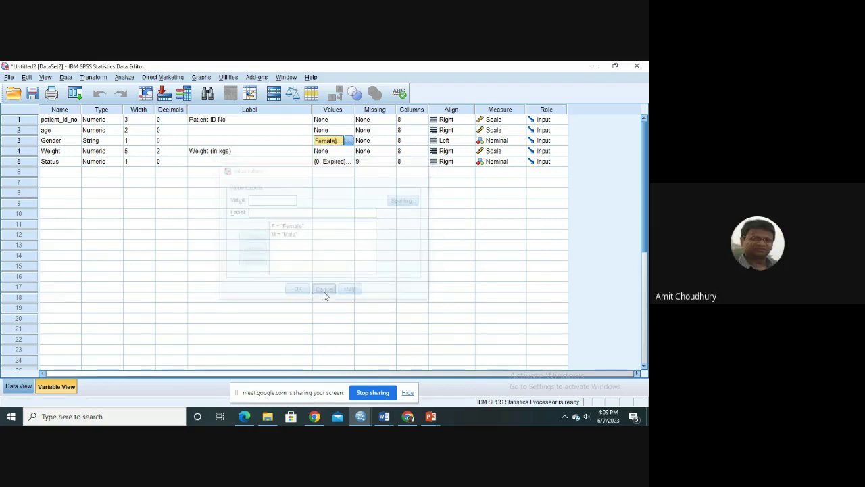
left_click(15, 388)
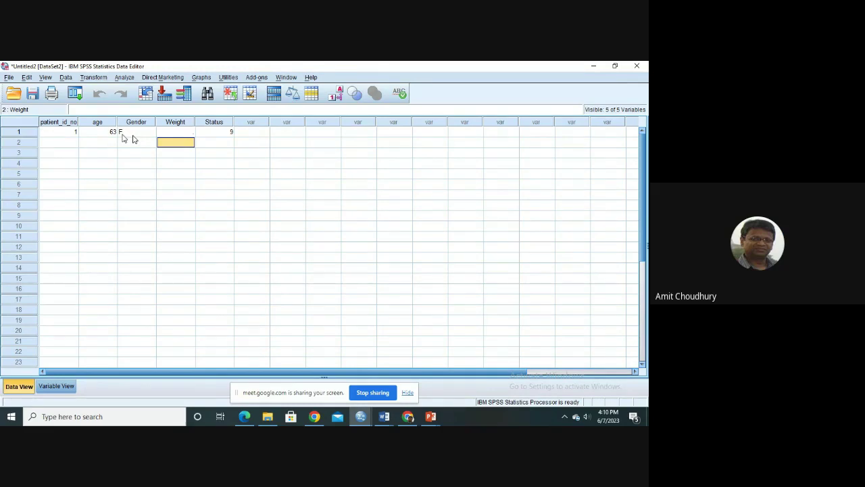
Step: Turn the display of value labels back on and view the Gender choices for the first case
left_click(45, 77)
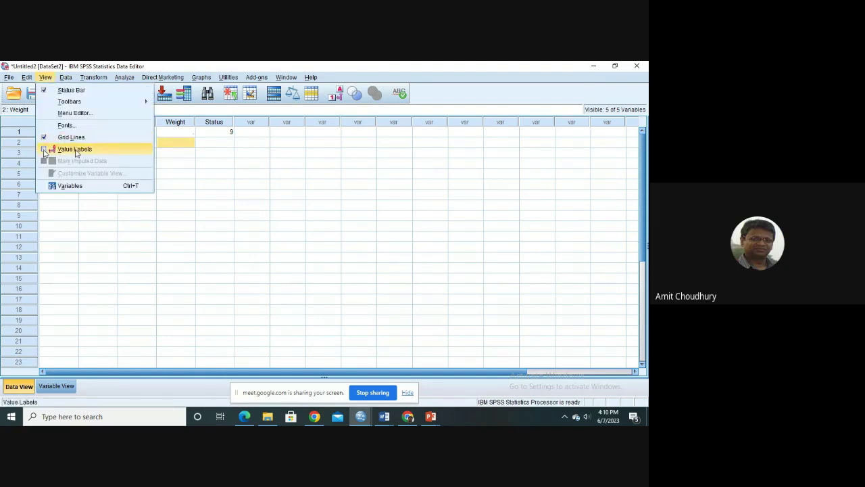
left_click(75, 150)
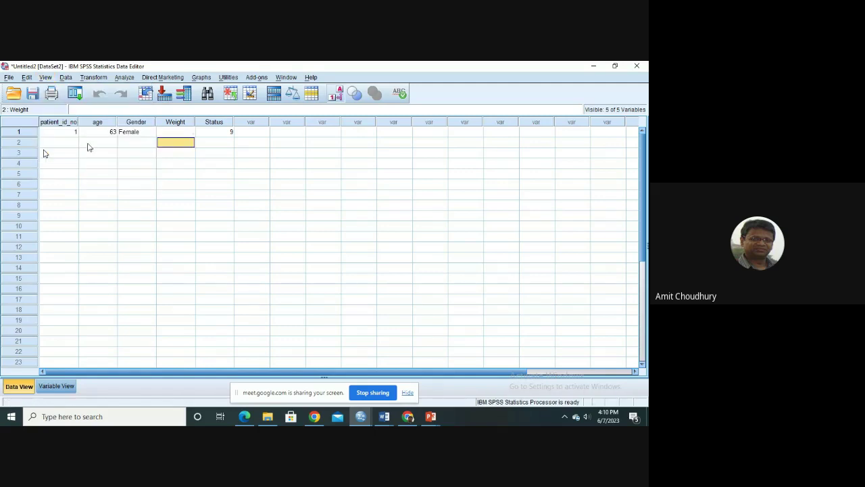
left_click(136, 133)
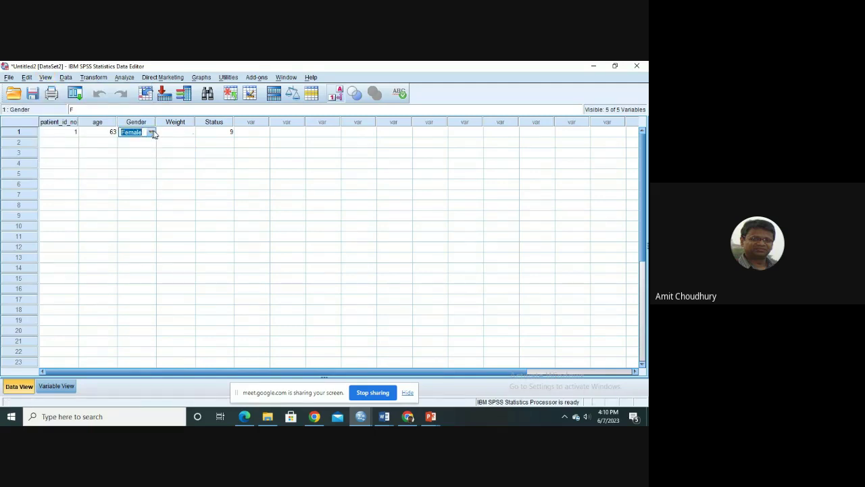
left_click(151, 133)
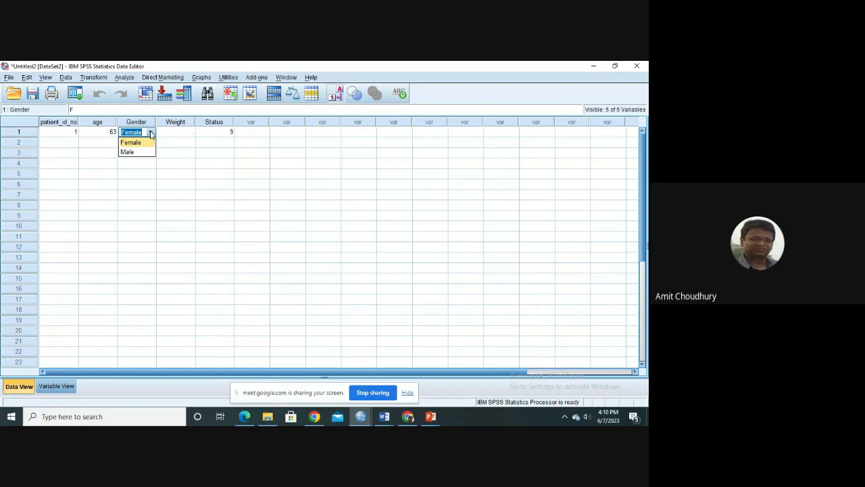
left_click(152, 134)
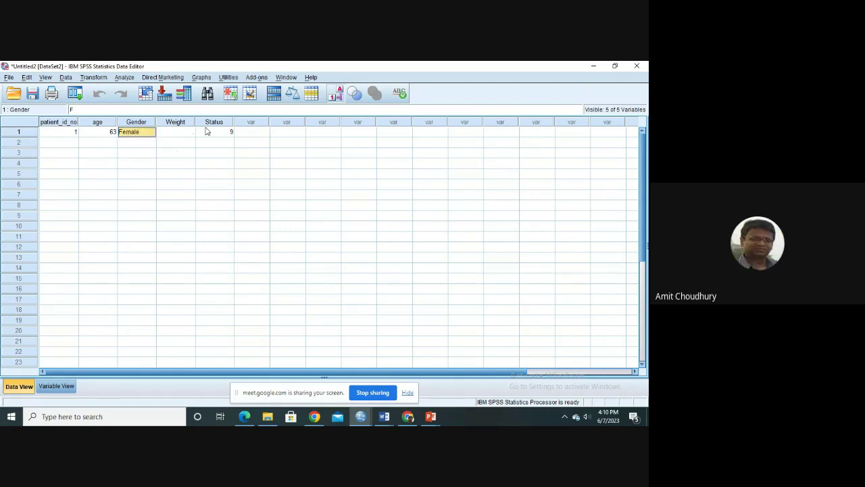
Step: Remove the first case so that the data grid holds no records
left_click(177, 134)
left_click(71, 135)
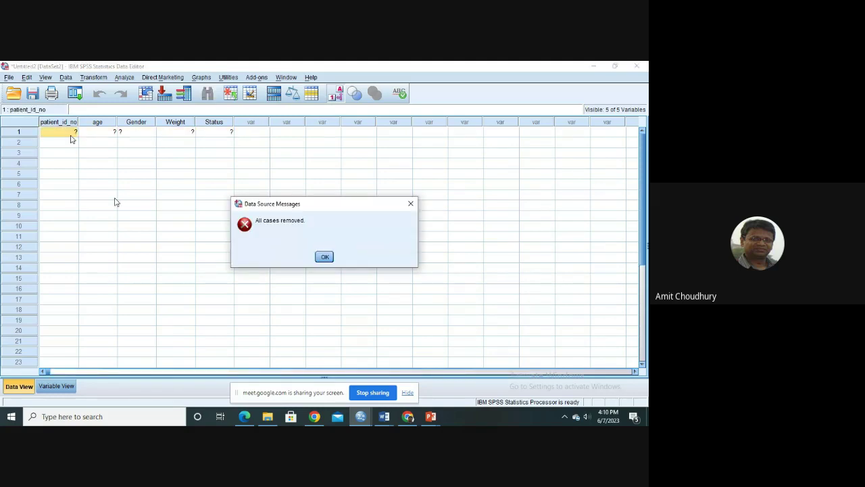
left_click(324, 257)
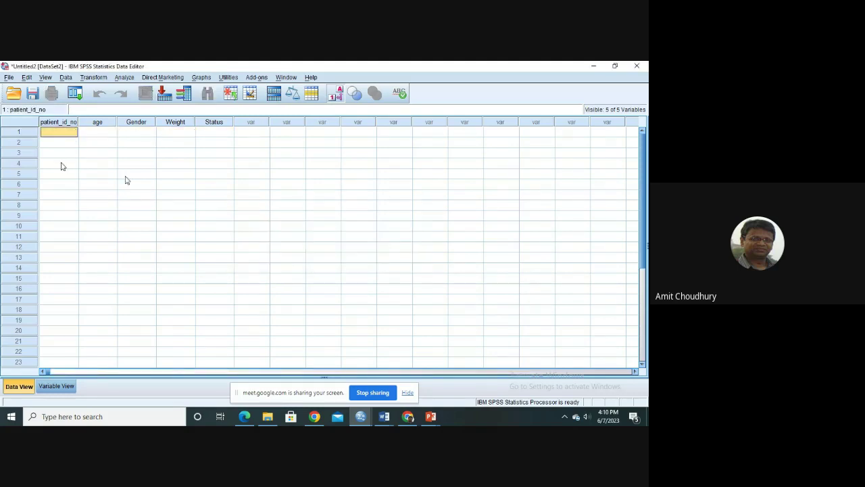
left_click(105, 185)
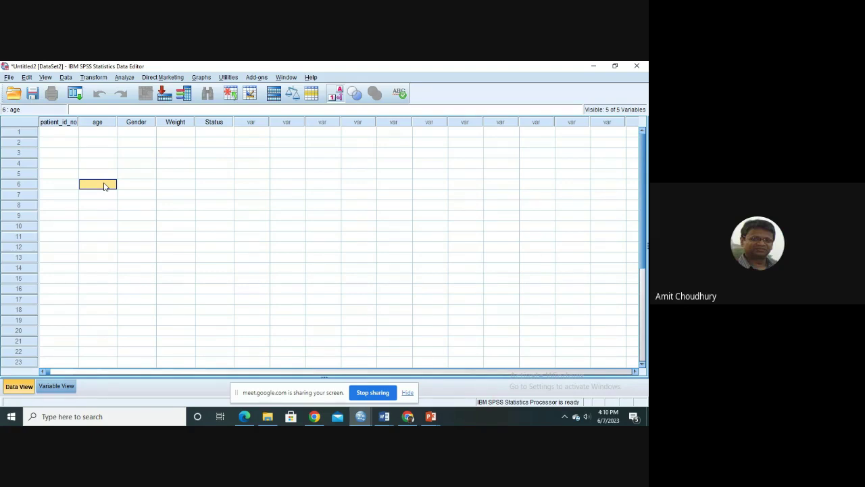
Step: Select the first row's patient_id_no cell and switch to the SPSS Ex-2 HRDC Word document to consult the cancer patient table
left_click(56, 133)
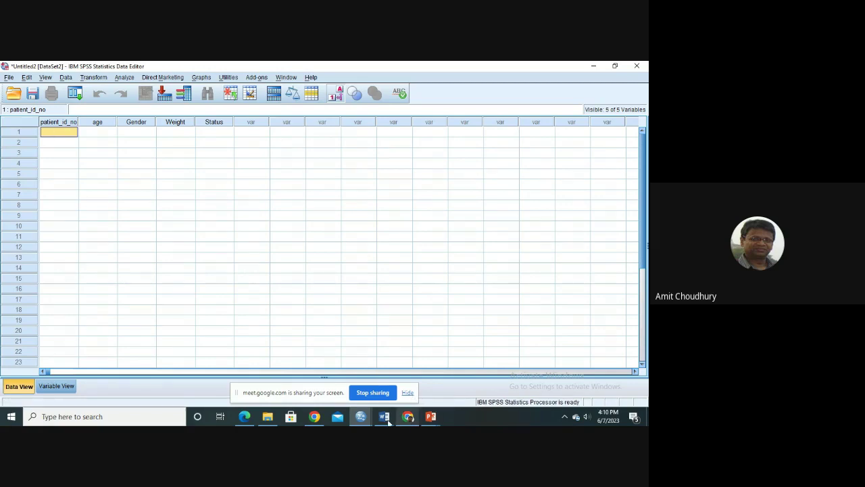
mouse_move(385, 419)
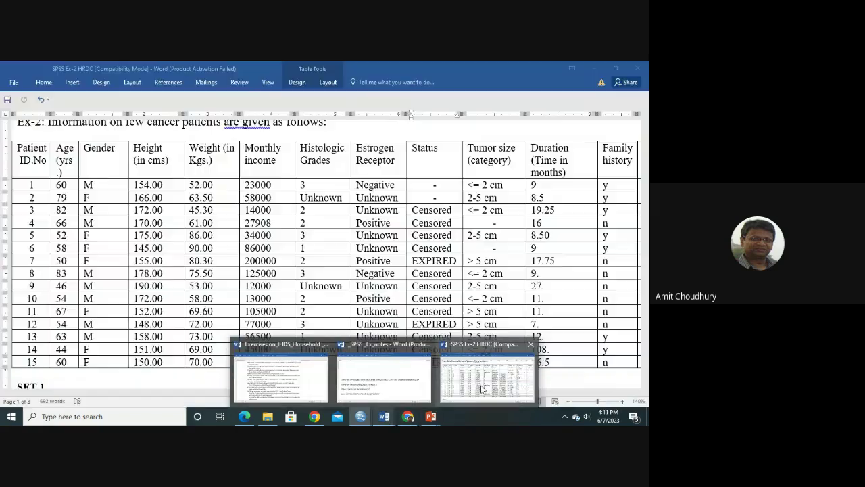
left_click(481, 389)
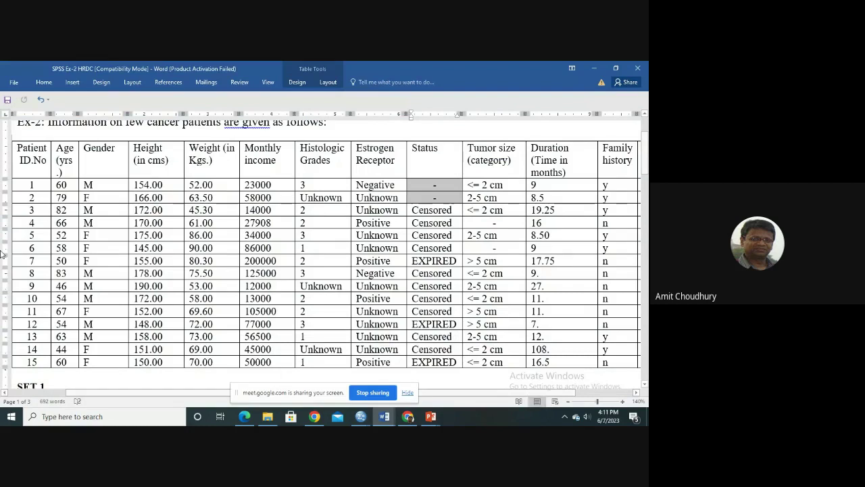
Step: Consult the first patient's ID number, age and gender in the Word table
left_click(88, 197)
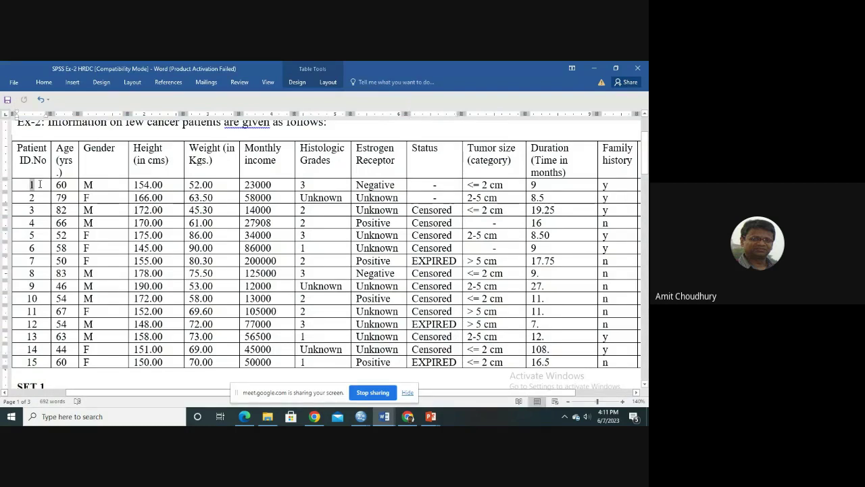
double_click(61, 184)
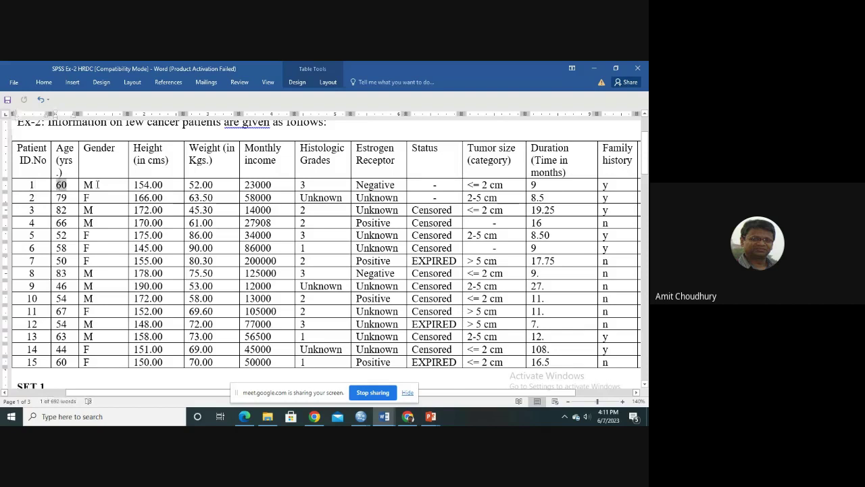
double_click(94, 185)
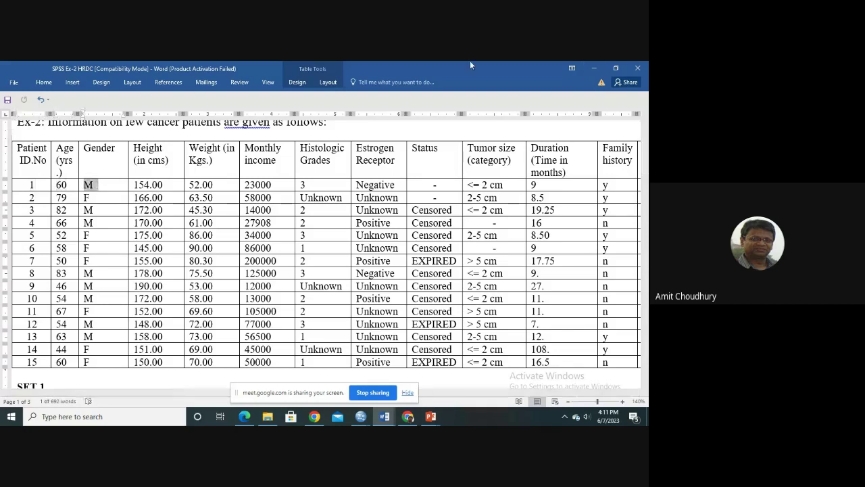
Step: Return to the SPSS data grid and enter patient_id_no 1 and age 60 for the first case
left_click(593, 67)
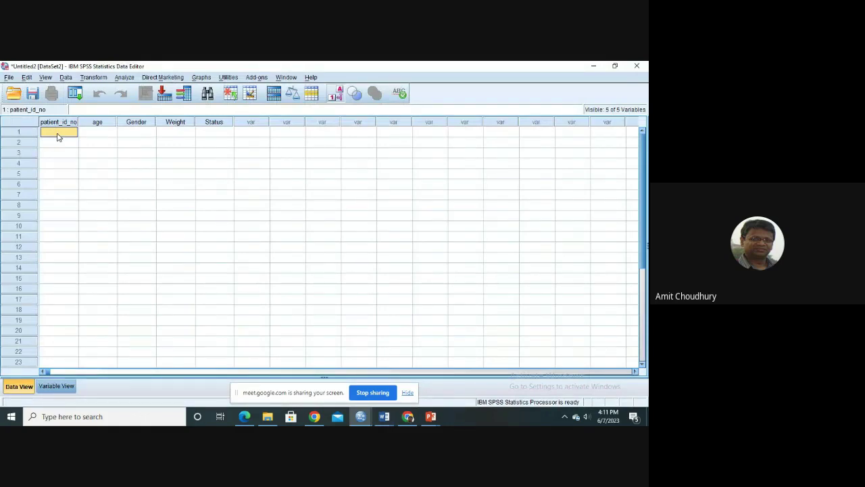
type("1")
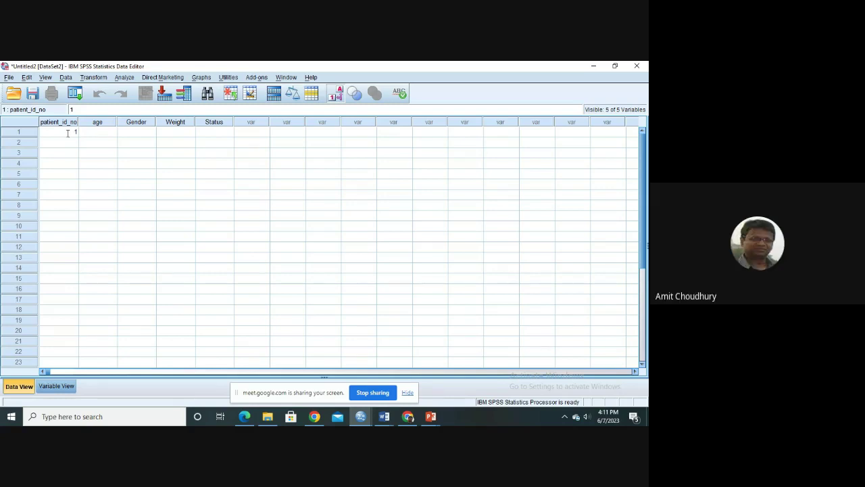
left_click(98, 133)
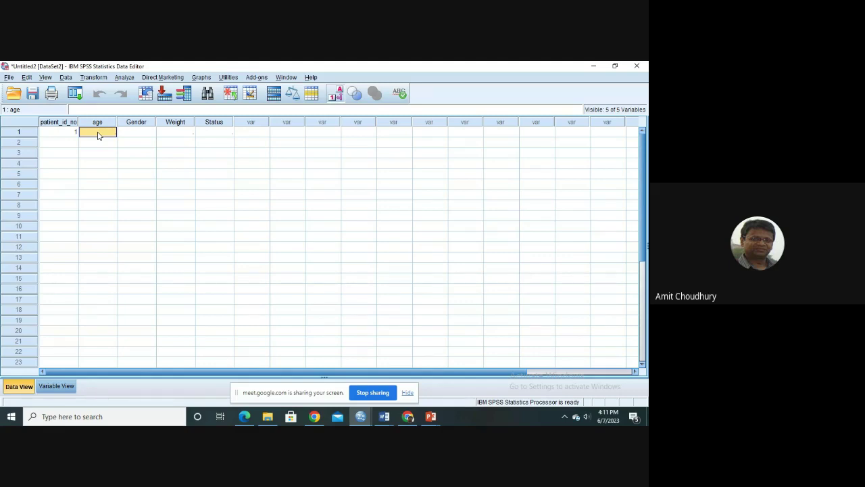
type("60")
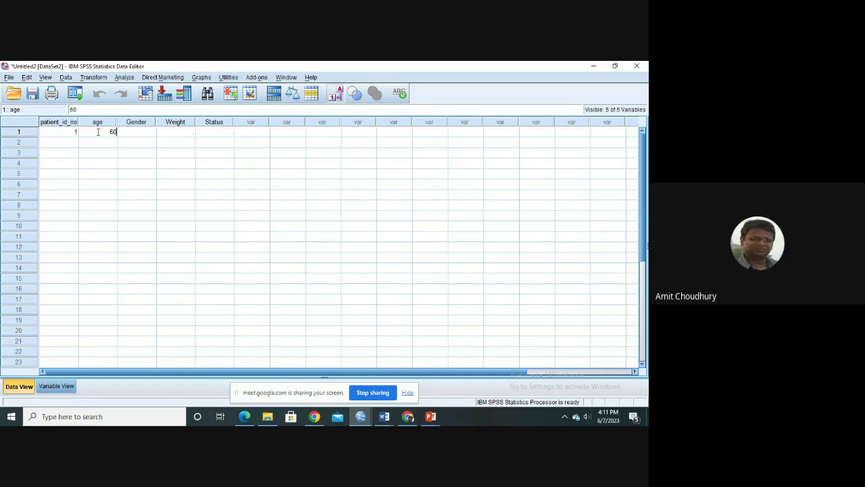
Step: View the Gender choices for the first case and check the value labels display setting without changing either
left_click(136, 134)
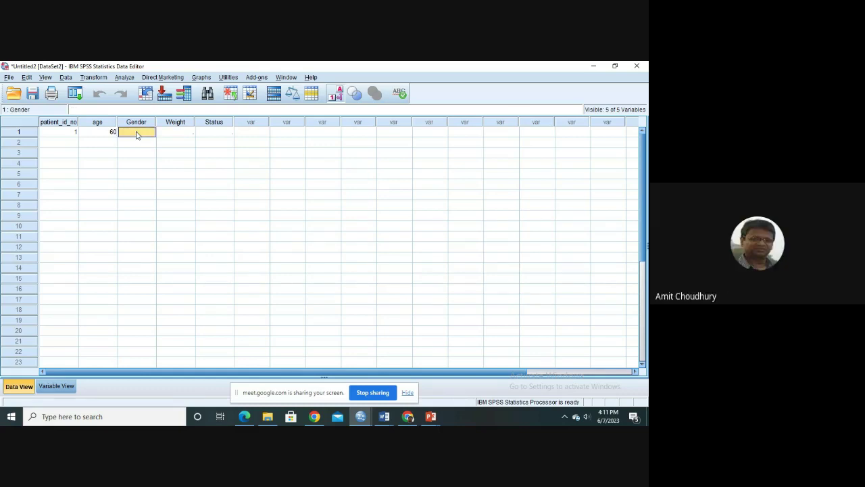
left_click(136, 133)
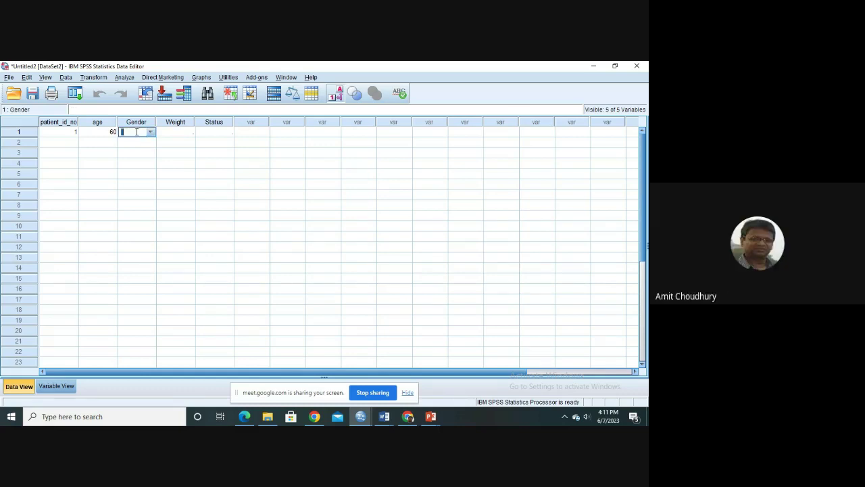
left_click(151, 133)
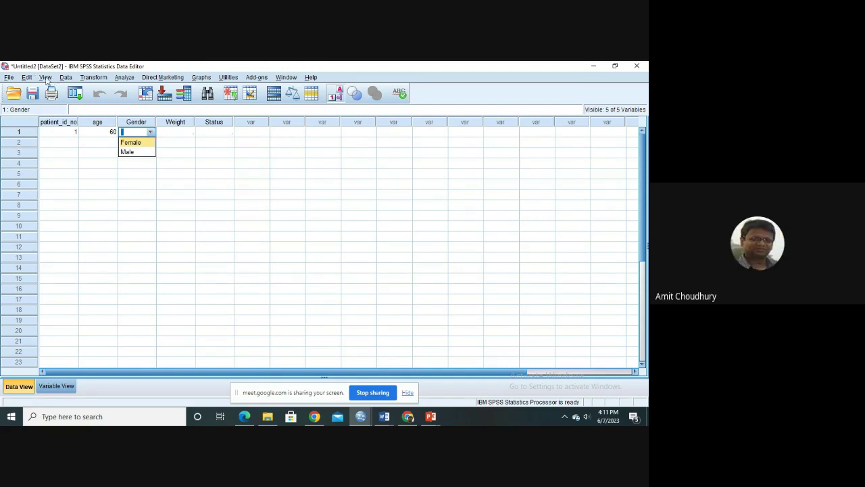
left_click(45, 77)
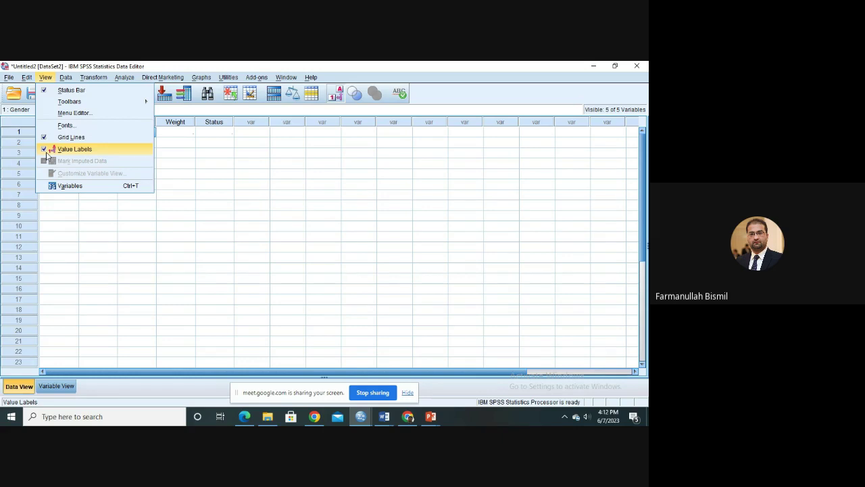
left_click(224, 144)
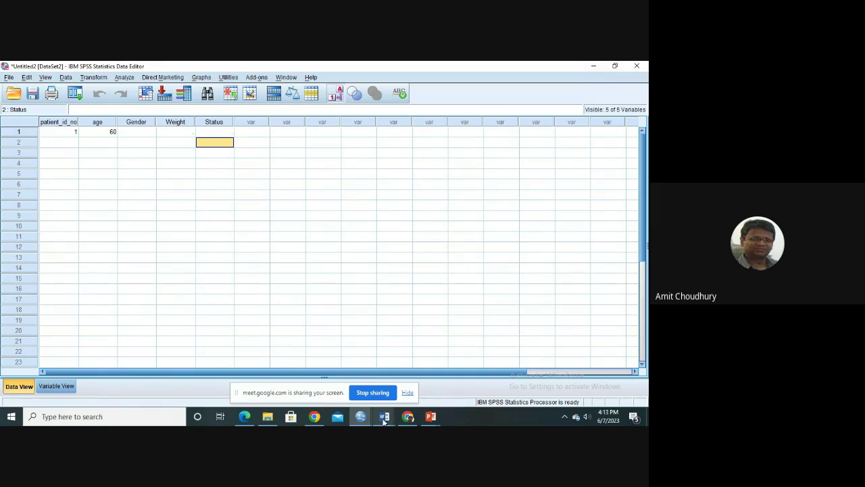
Step: Switch to the IHDS_Household_data_5%.sav dataset and examine its variable list from the first variable
mouse_move(383, 420)
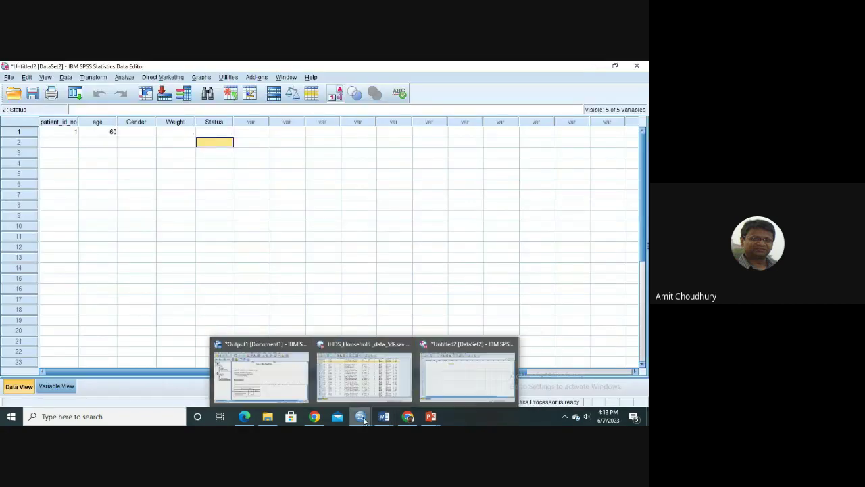
left_click(361, 380)
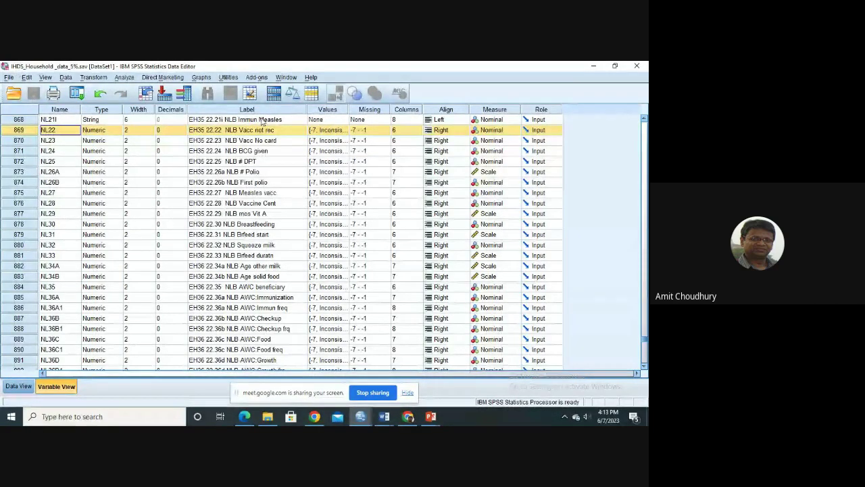
left_click_drag(644, 333, 642, 120)
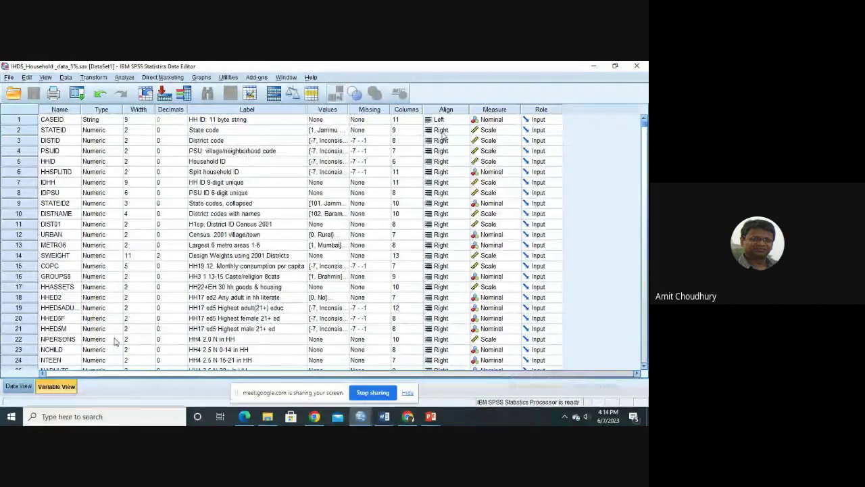
left_click(291, 216)
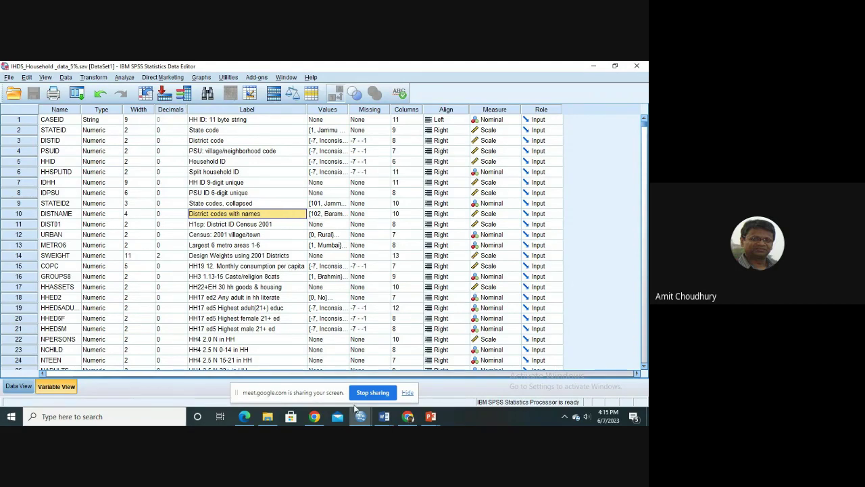
Step: Switch to the IHDS_Household exercises document in Word and highlight exercise 1 with the page enlarged to 200%
mouse_move(386, 417)
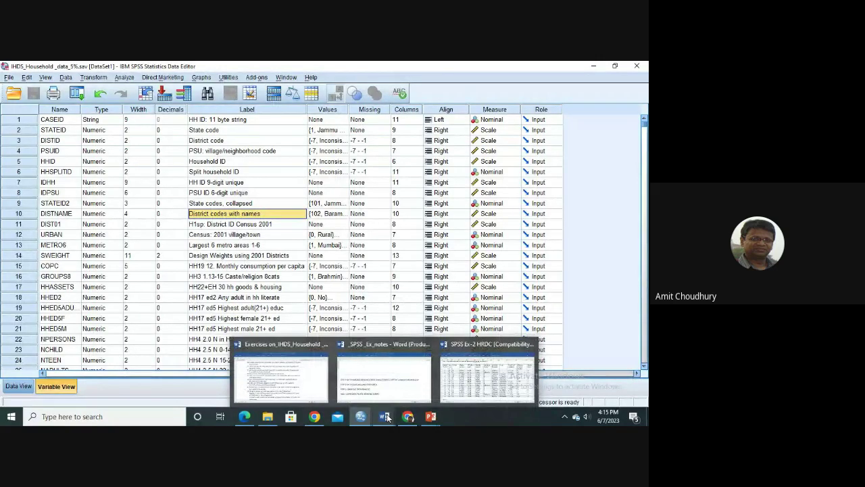
left_click(292, 380)
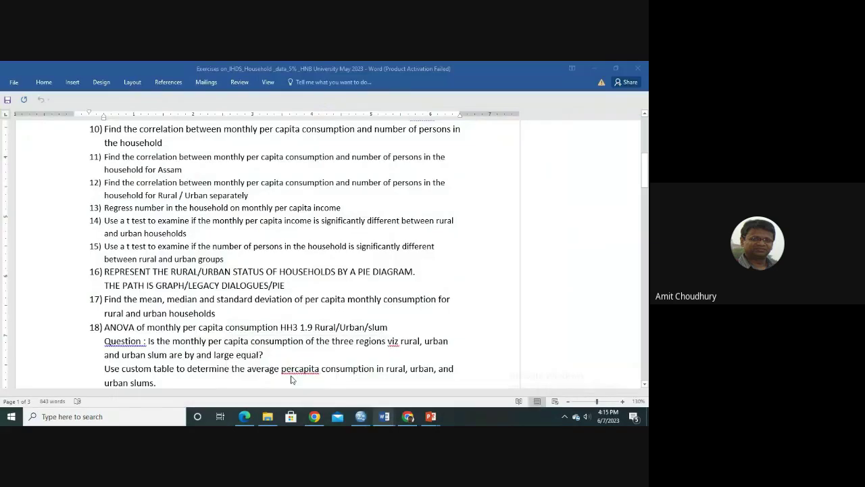
scroll(250, 212, "up", 8)
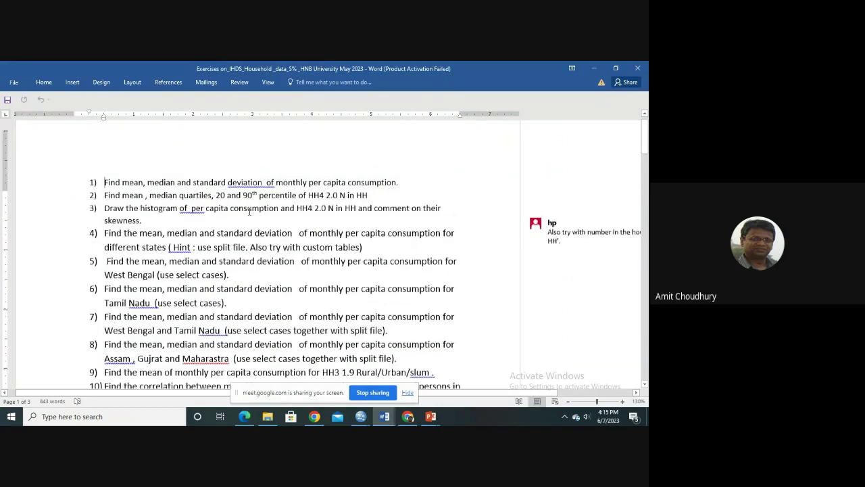
scroll(250, 212, "up", 1)
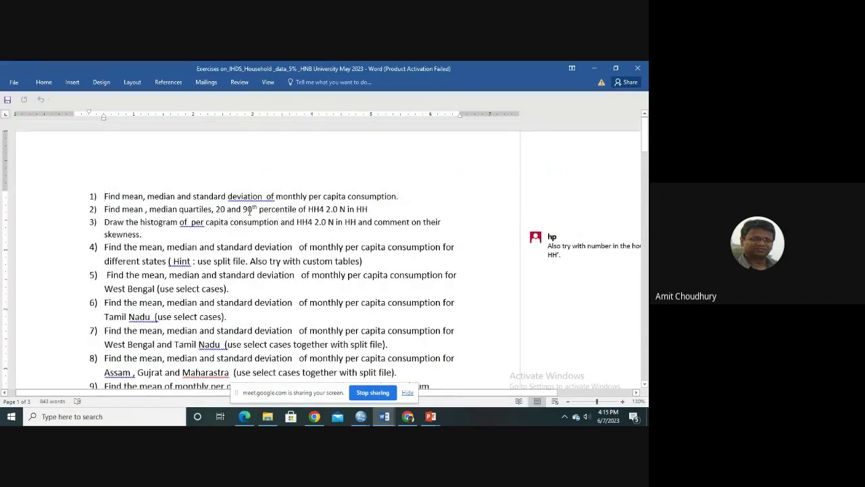
left_click(622, 402)
left_click(623, 402)
left_click(623, 402)
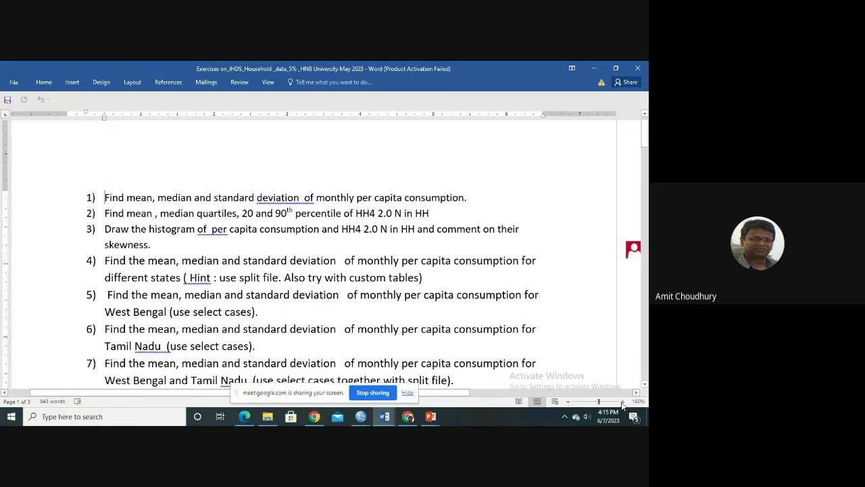
left_click(622, 403)
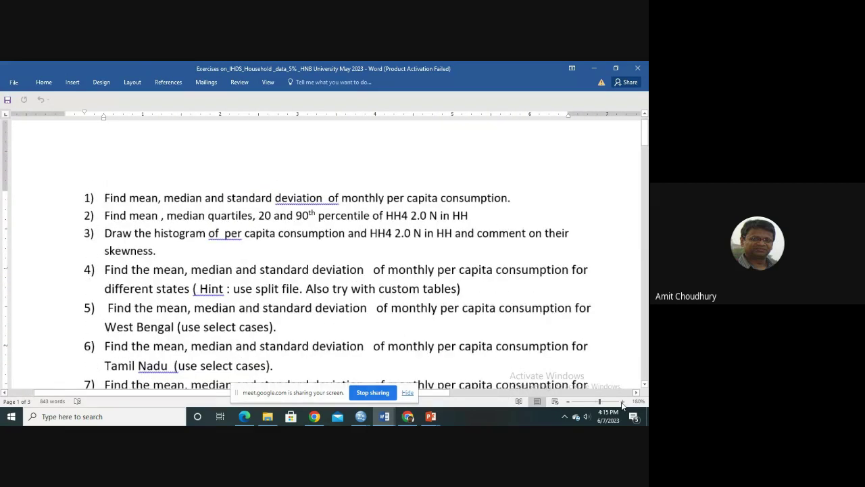
left_click(623, 402)
left_click(623, 402)
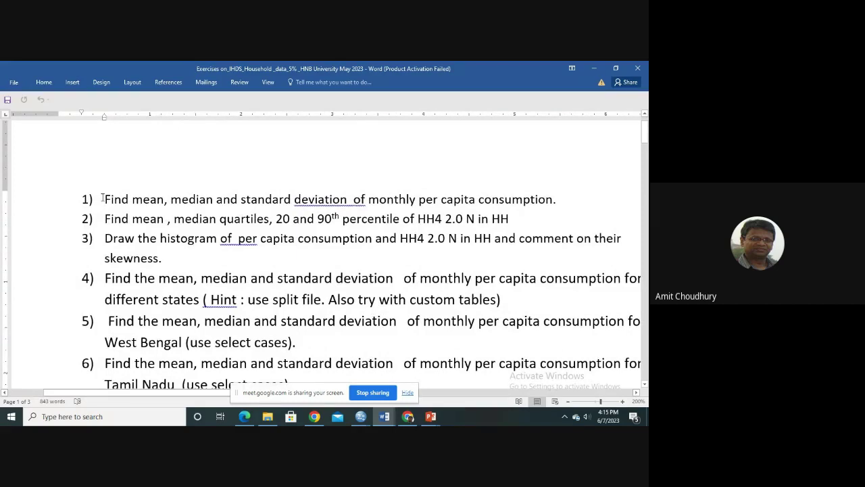
left_click_drag(103, 198, 564, 203)
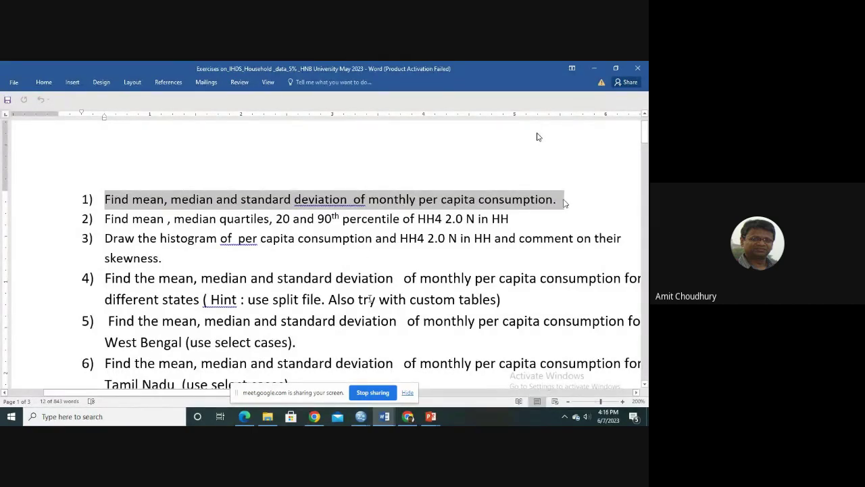
Step: Switch to the _SPSS_Ex_notes document and highlight the guidance on descriptive analysis, variable types and frequency distributions
mouse_move(385, 414)
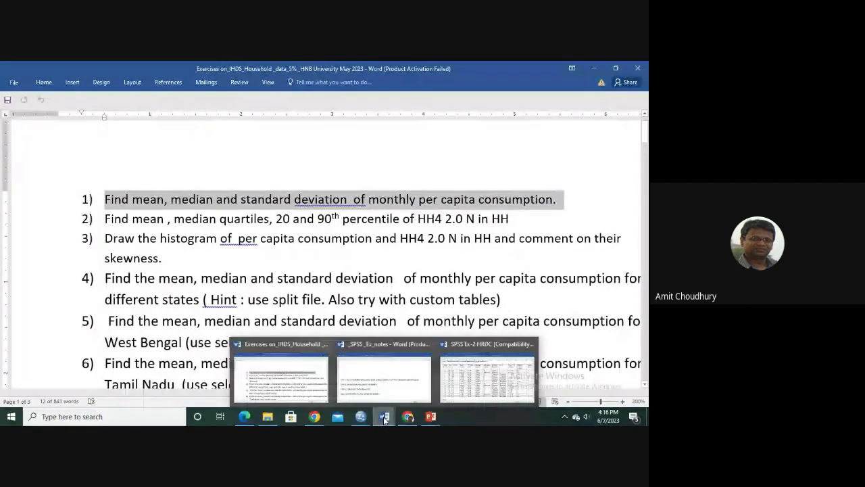
left_click(396, 389)
scroll(329, 305, "down", 3)
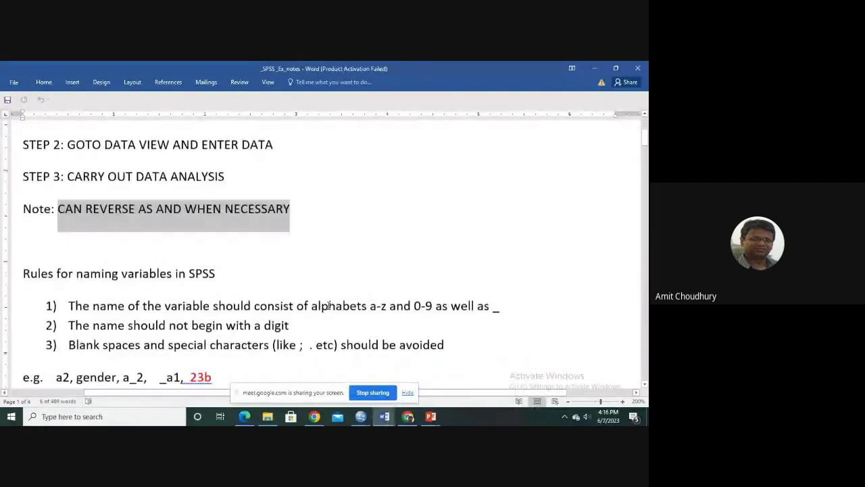
scroll(329, 305, "down", 4)
scroll(328, 306, "down", 5)
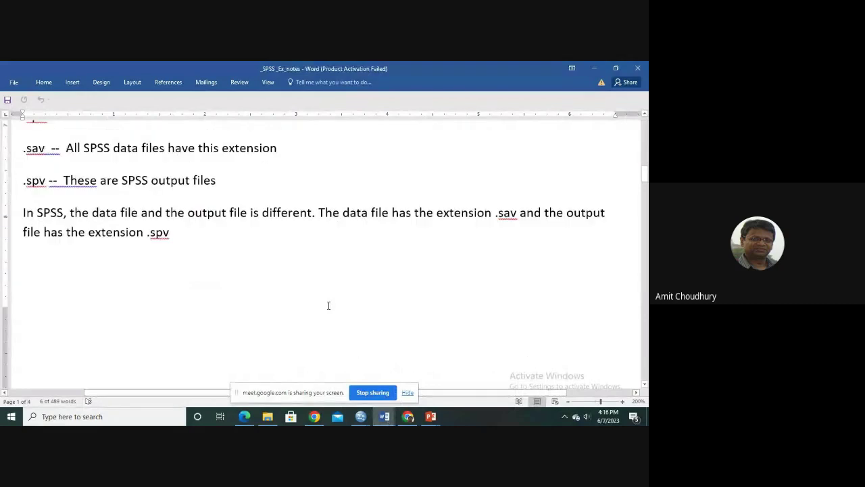
scroll(329, 305, "down", 10)
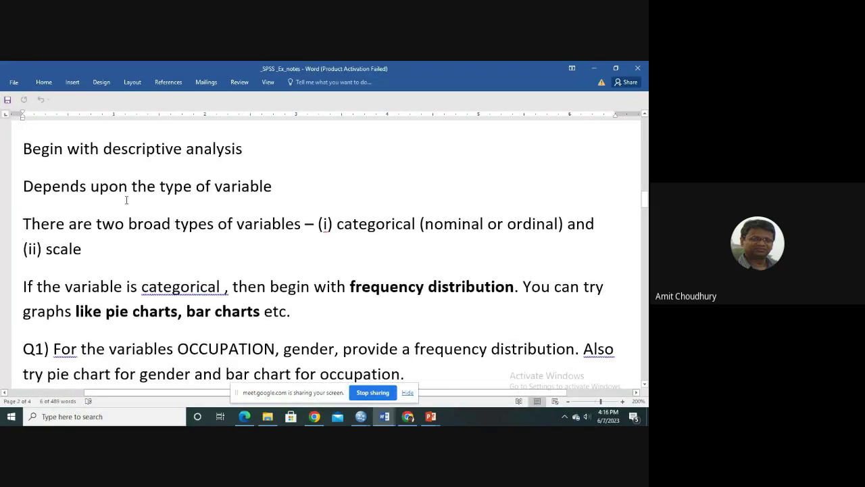
left_click_drag(23, 143, 225, 258)
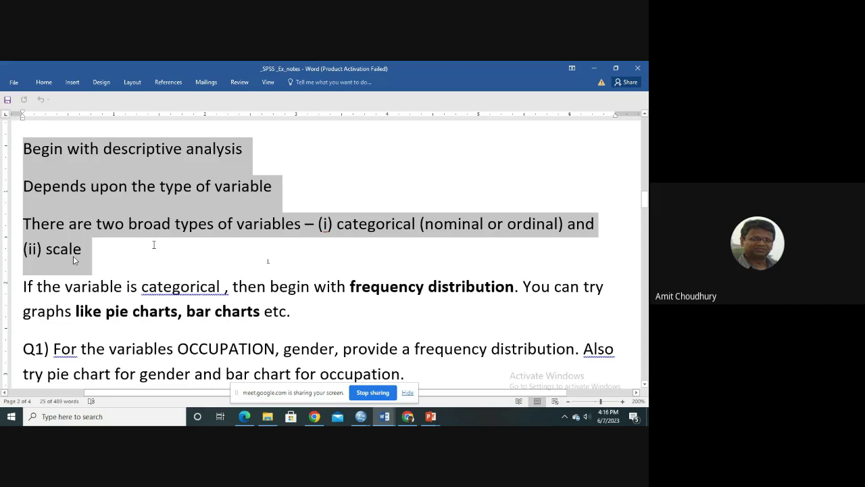
left_click(140, 286)
left_click_drag(292, 311, 48, 160)
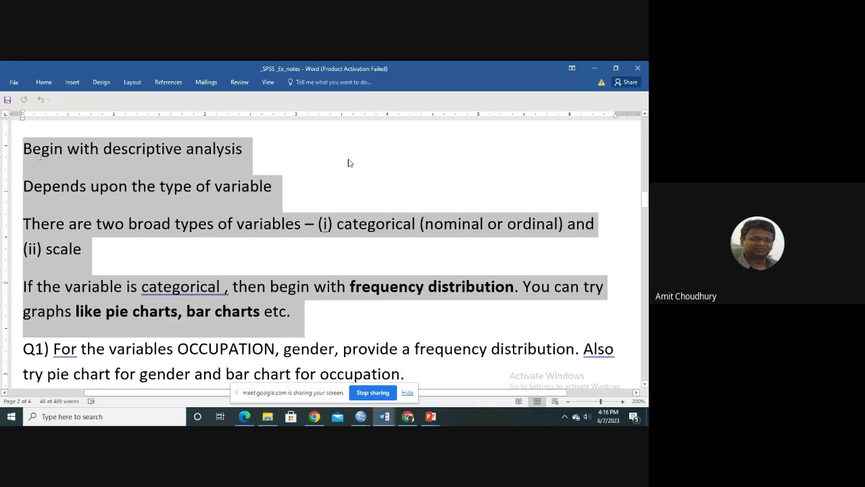
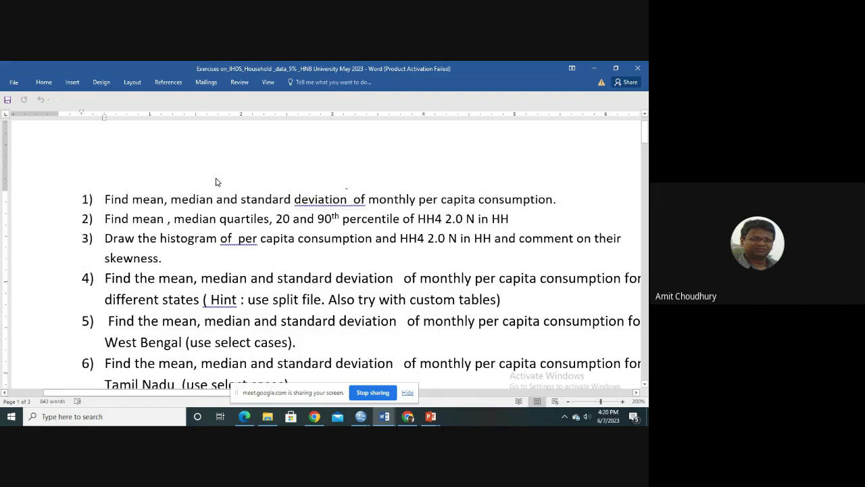
Step: Highlight exercise 1 in the exercises document, switch to the IHDS_Household dataset in SPSS and locate the monthly consumption per capita variable
left_click_drag(107, 199, 559, 201)
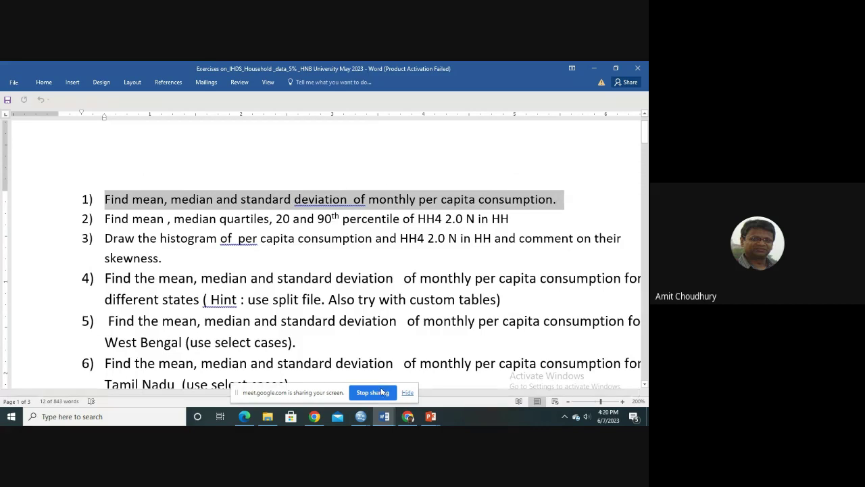
mouse_move(361, 416)
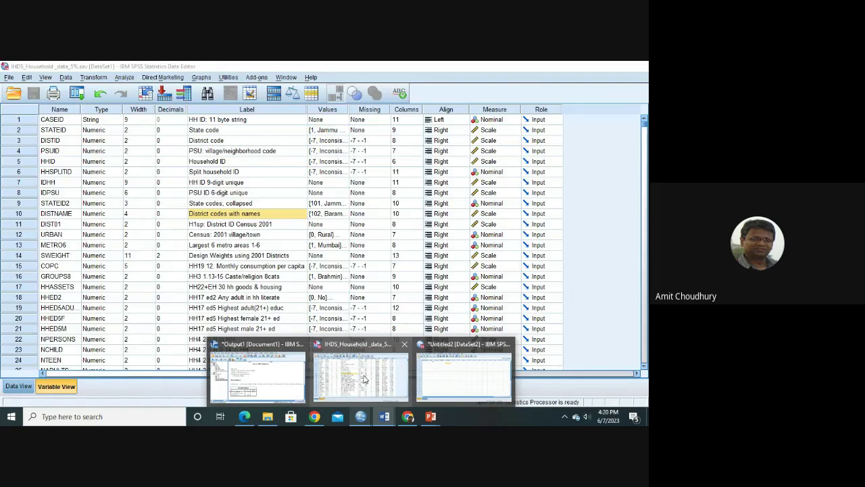
left_click(363, 379)
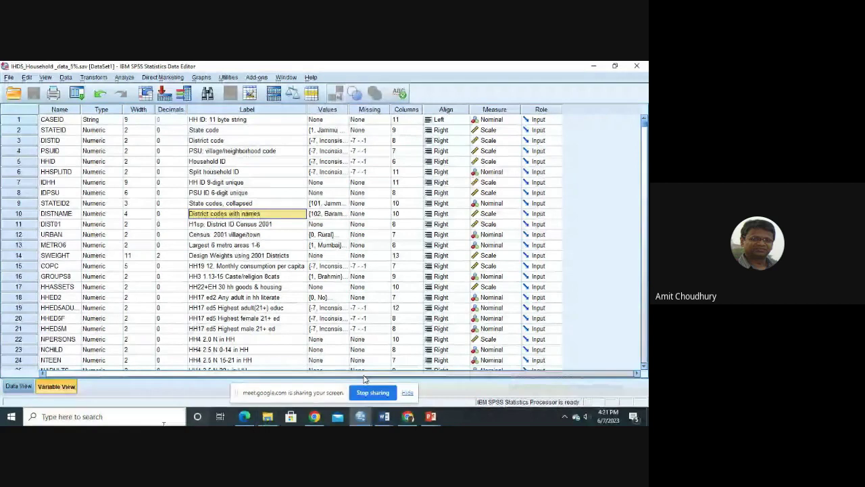
left_click(225, 268)
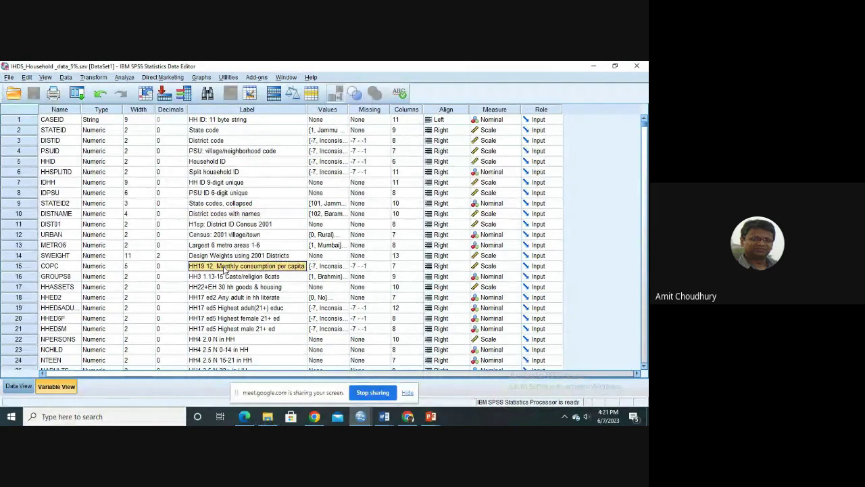
Step: Highlight the Name and Label columns of the variable list, and exercise 1 in the IHDS_Household exercises document in Word
left_click(60, 110)
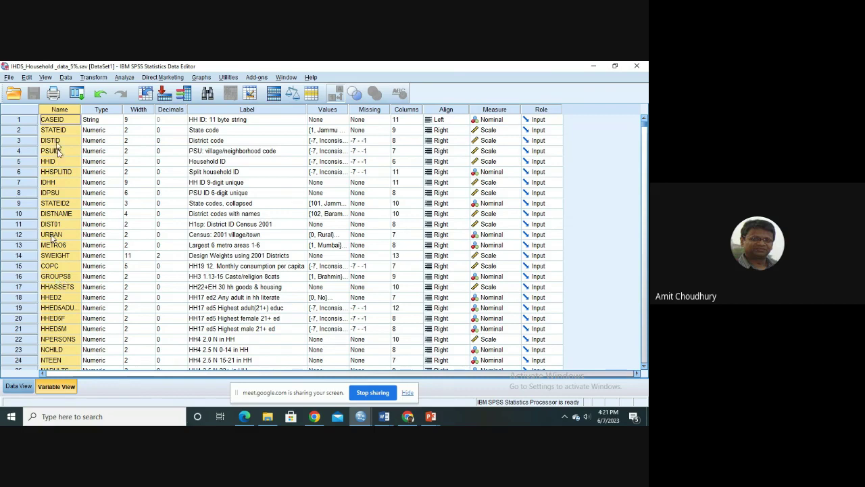
left_click(248, 110)
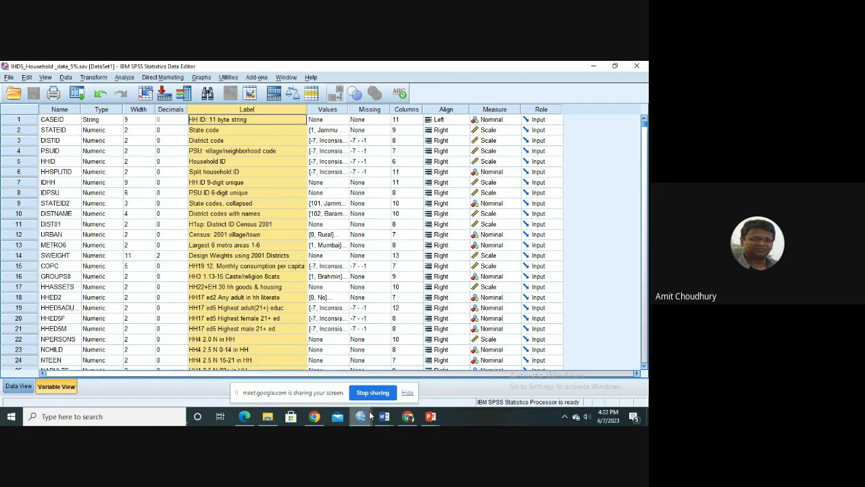
mouse_move(386, 419)
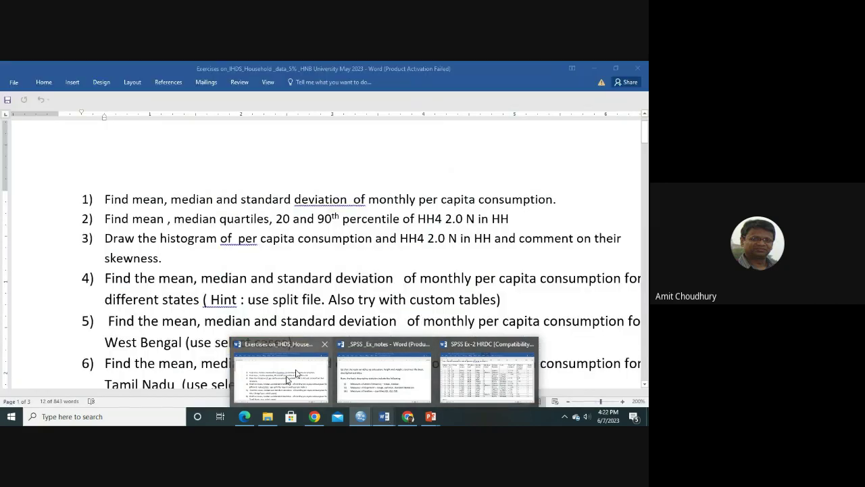
left_click(296, 373)
triple_click(164, 200)
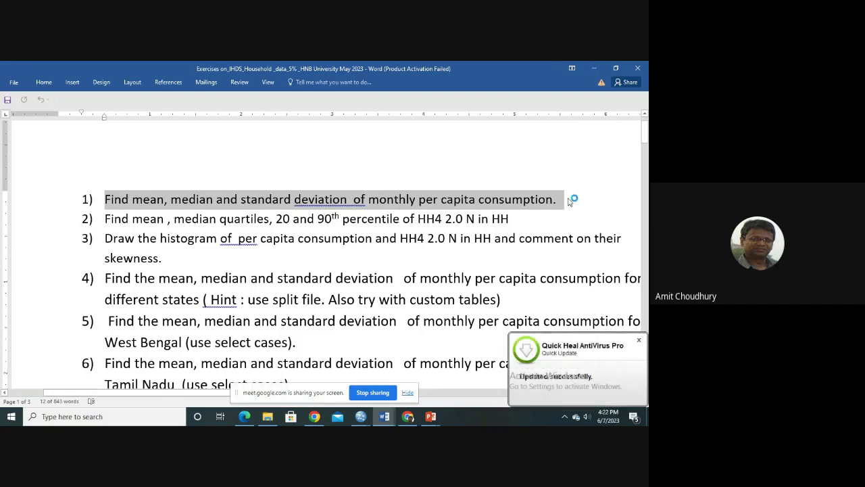
Step: Return to the IHDS_Household dataset in SPSS, dismiss the antivirus notification and select the Monthly consumption per capita label
left_click(592, 68)
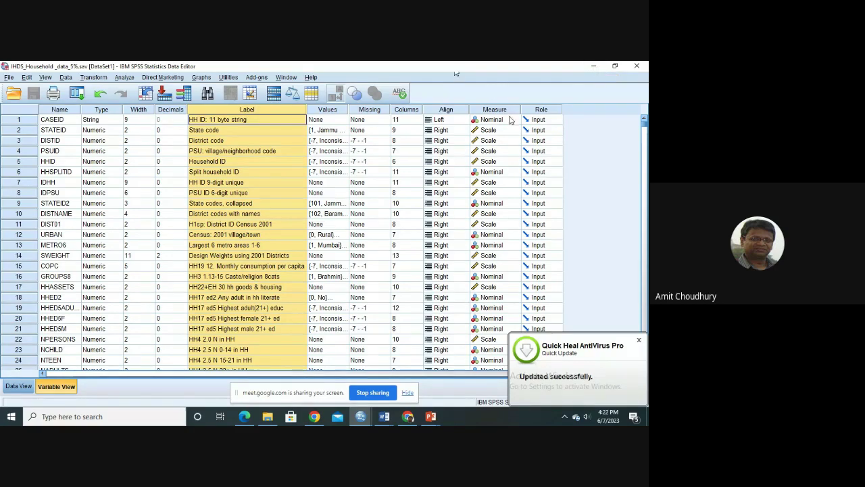
left_click(638, 341)
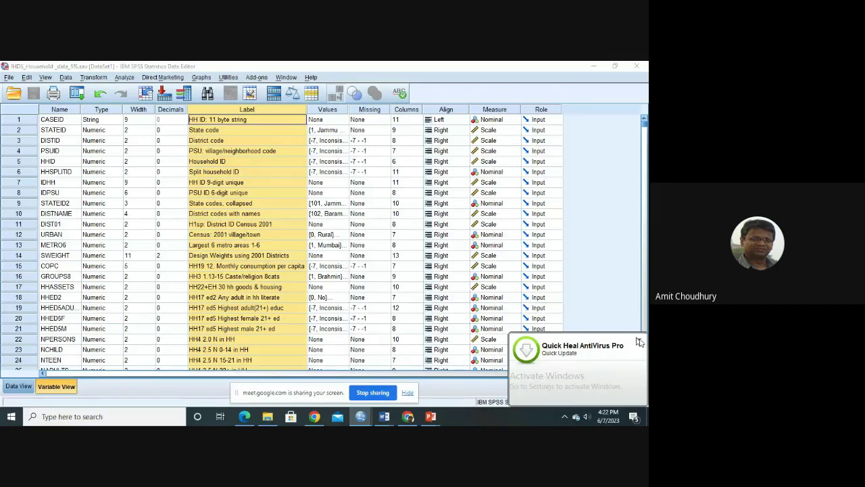
left_click(237, 268)
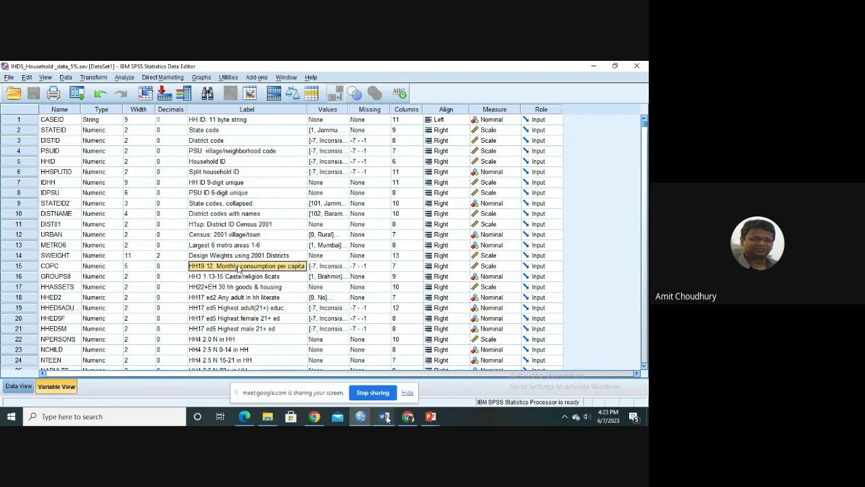
Step: Switch to the _SPSS_Ex_notes document and highlight the guidance on determining mean, standard deviation, median and quartiles, and return to SPSS
mouse_move(383, 417)
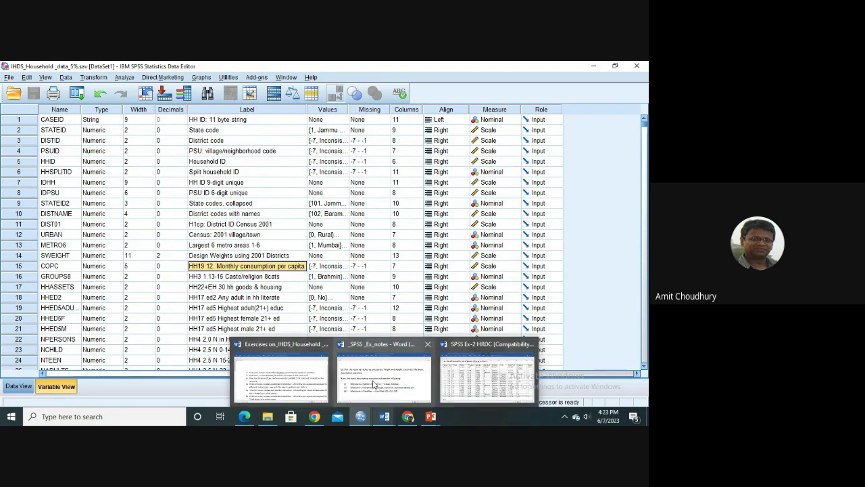
left_click(373, 383)
scroll(307, 306, "down", 1)
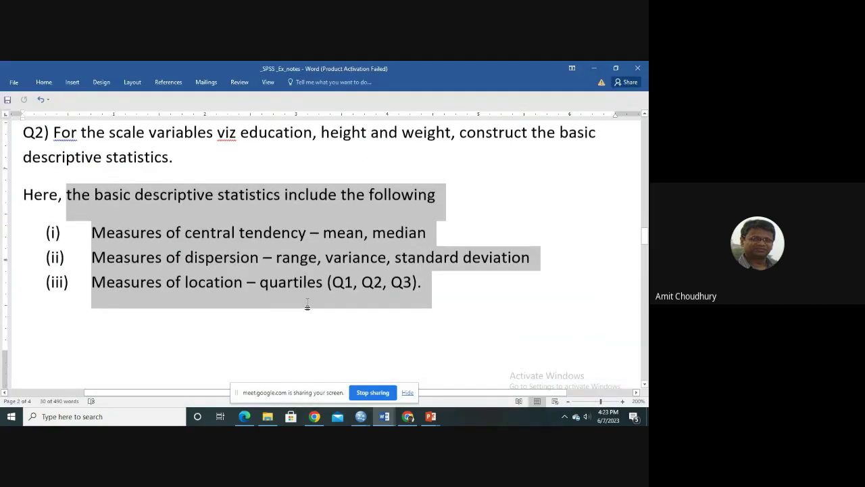
scroll(306, 305, "down", 5)
scroll(307, 302, "down", 5)
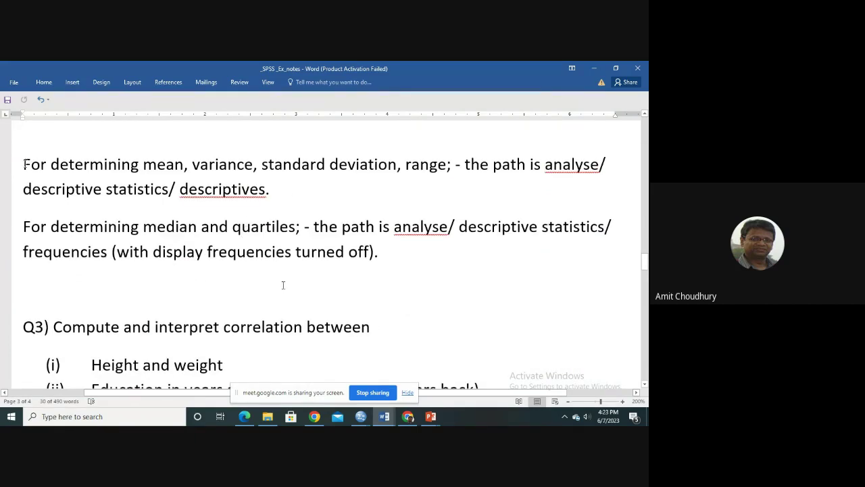
left_click(376, 249, "shift")
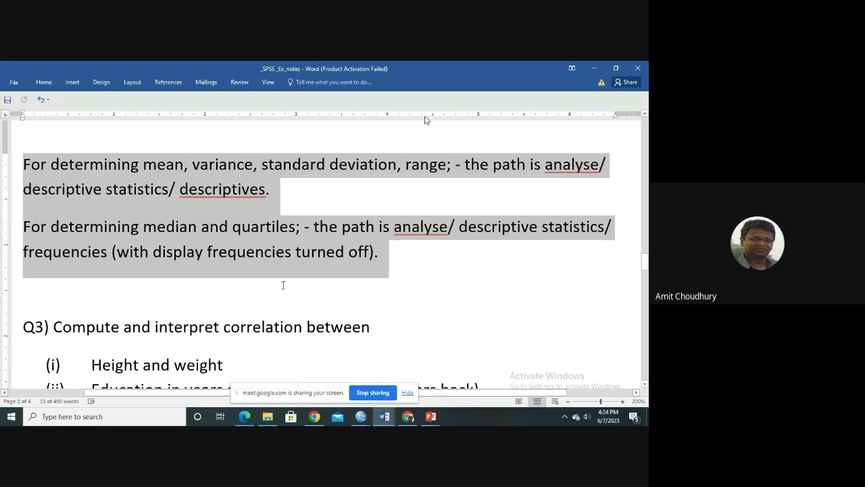
left_click(594, 70)
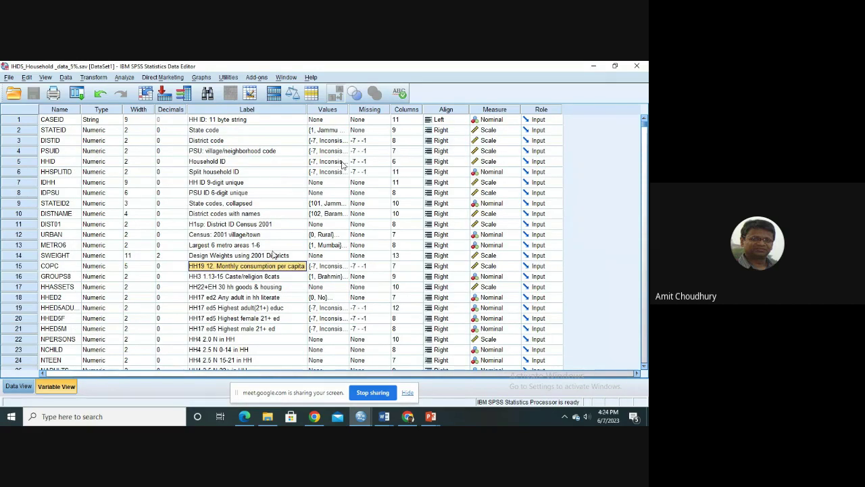
Step: Open the Descriptives analysis and reset its settings to clear the variable list
left_click(125, 77)
mouse_move(139, 104)
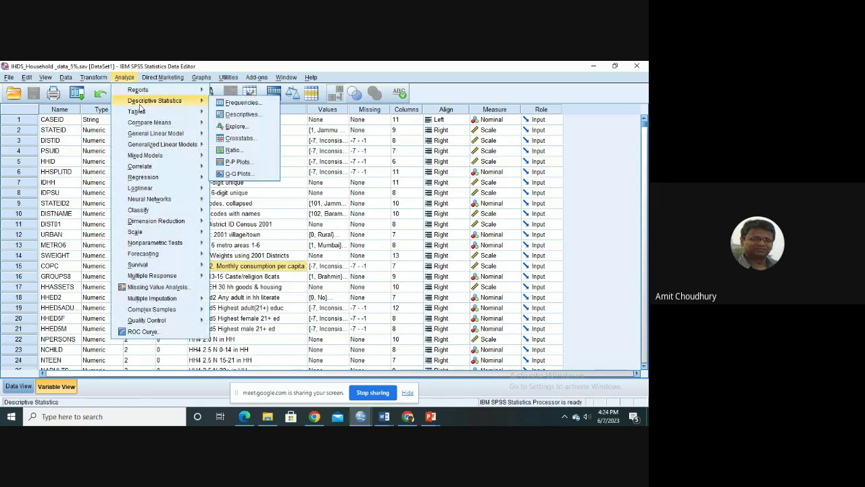
left_click(268, 119)
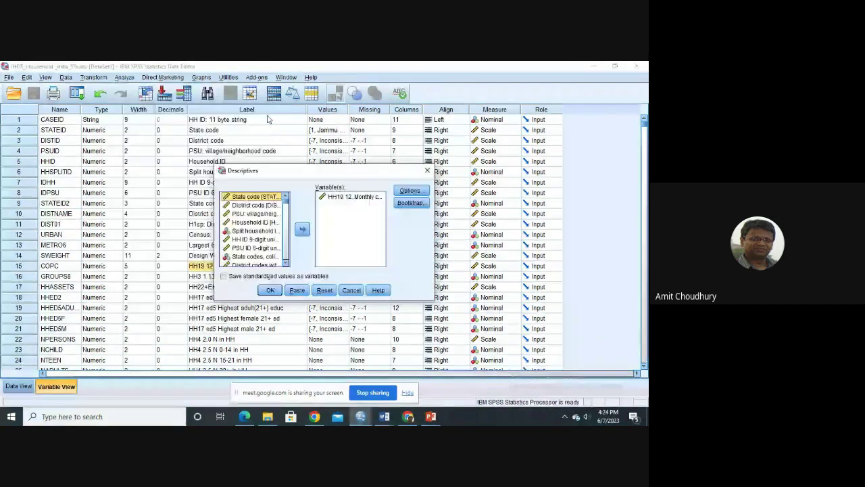
left_click(324, 291)
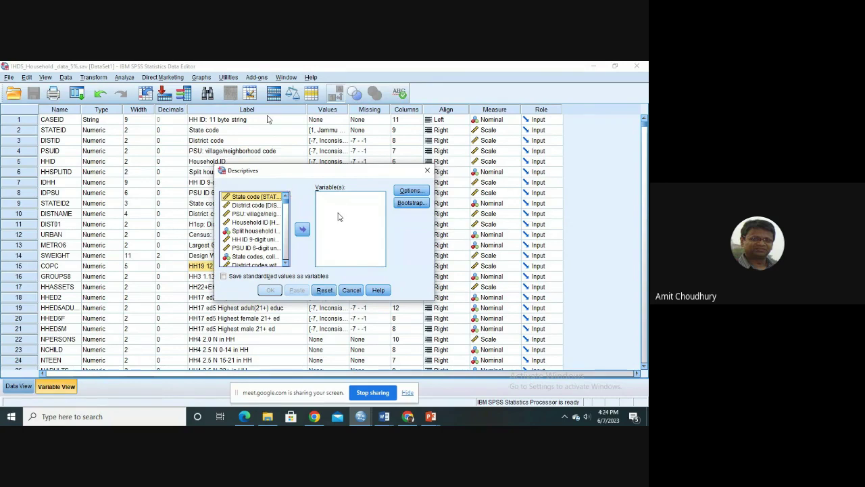
Step: Find the HH19 12. Monthly consumption per capita variable in the source list and add it to the Descriptives analysis
left_click(286, 223)
left_click(286, 223)
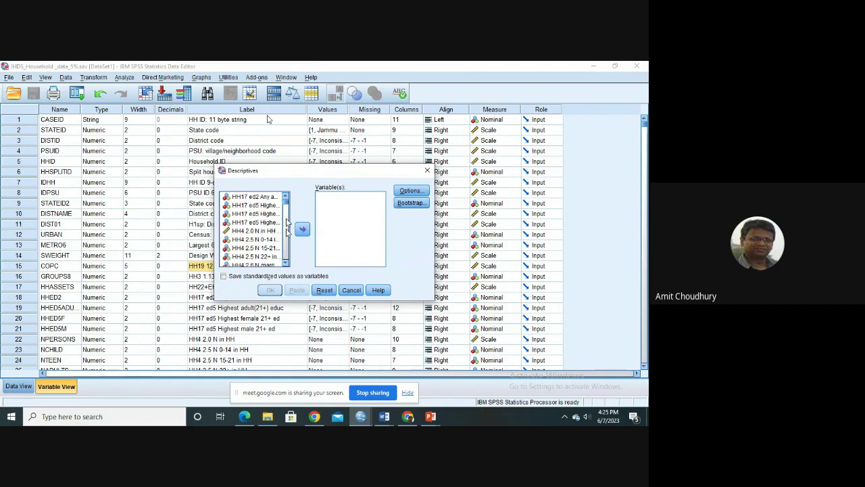
left_click(286, 197)
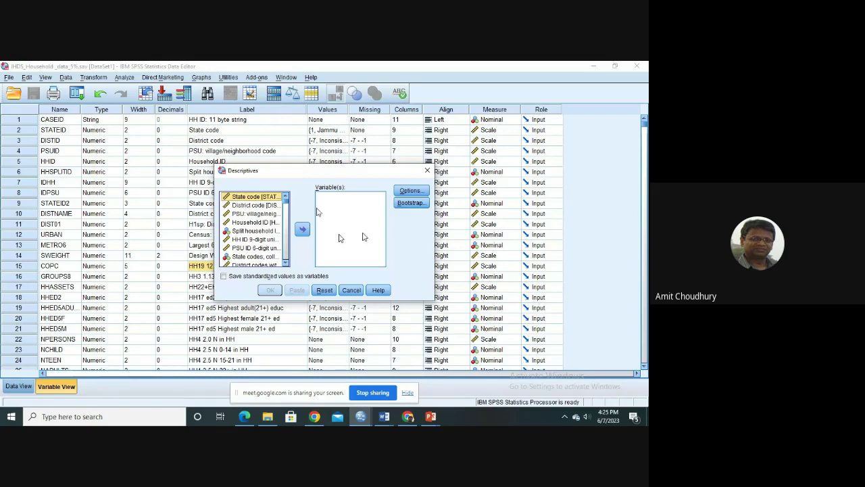
left_click(286, 264)
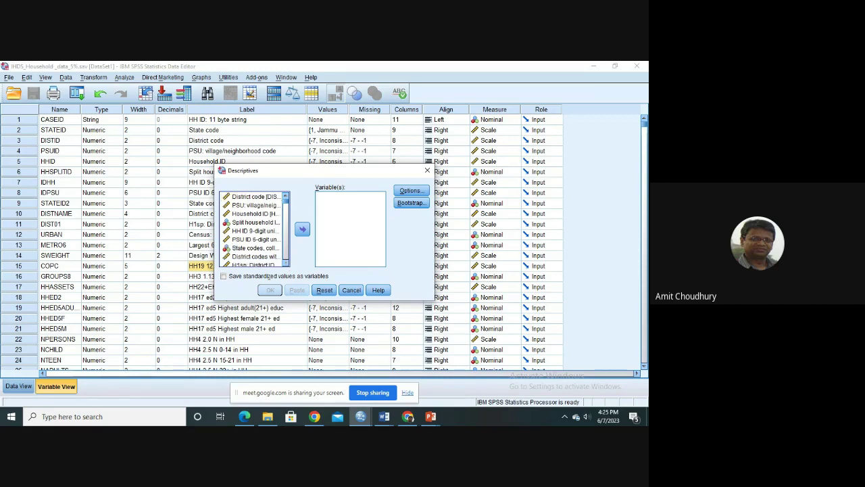
left_click(286, 264)
left_click(286, 264)
left_click(285, 264)
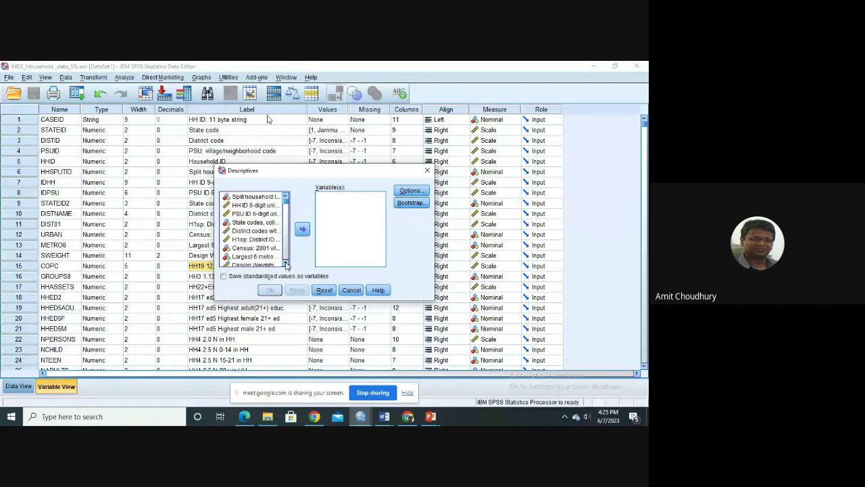
left_click(286, 264)
left_click(286, 265)
left_click(286, 264)
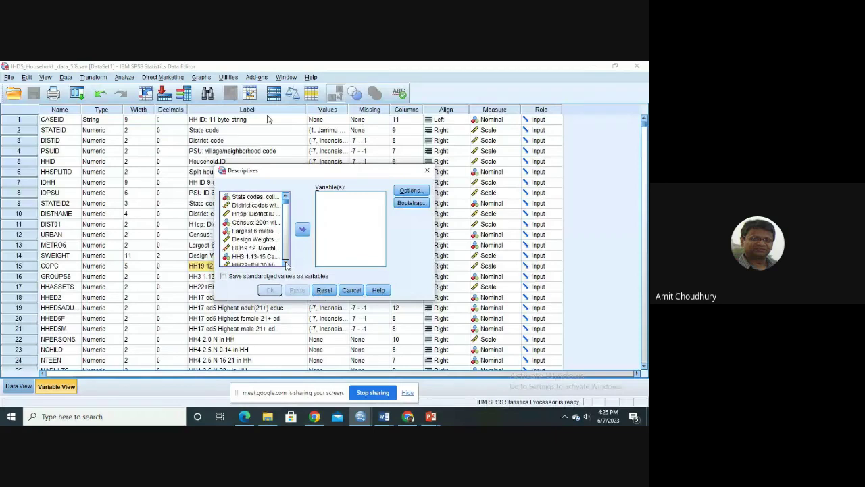
left_click(286, 264)
left_click(286, 264)
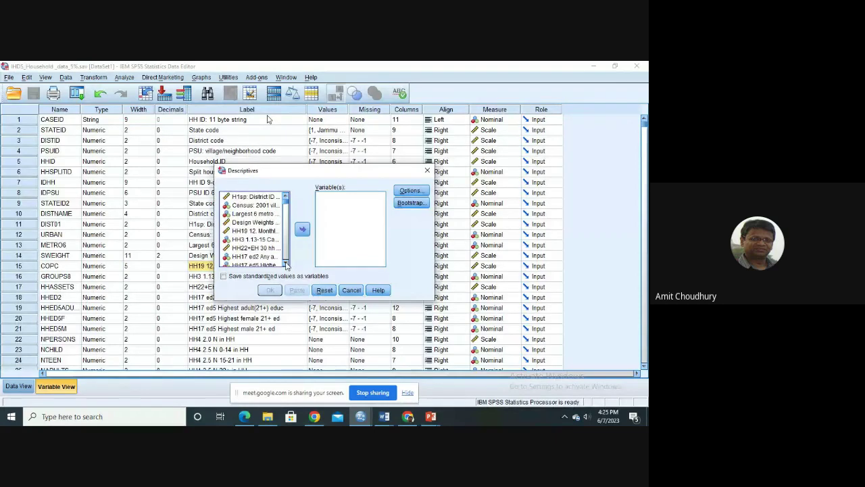
left_click(247, 231)
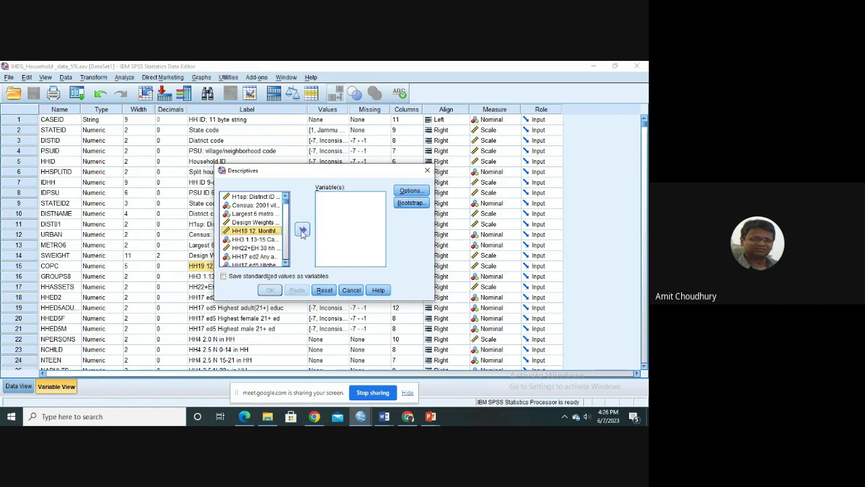
left_click(303, 229)
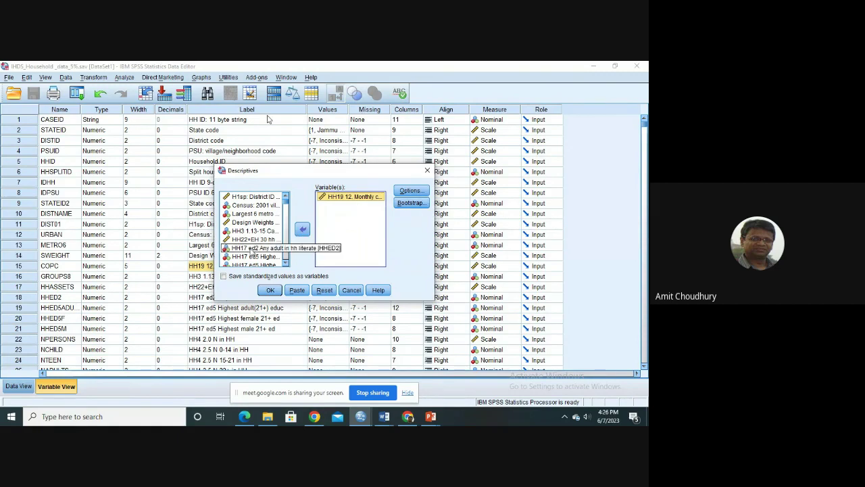
Step: Try adding HH22+EH 30 hh goods & housing to the Descriptives analysis, remove it again and cancel the dialog
left_click(270, 239)
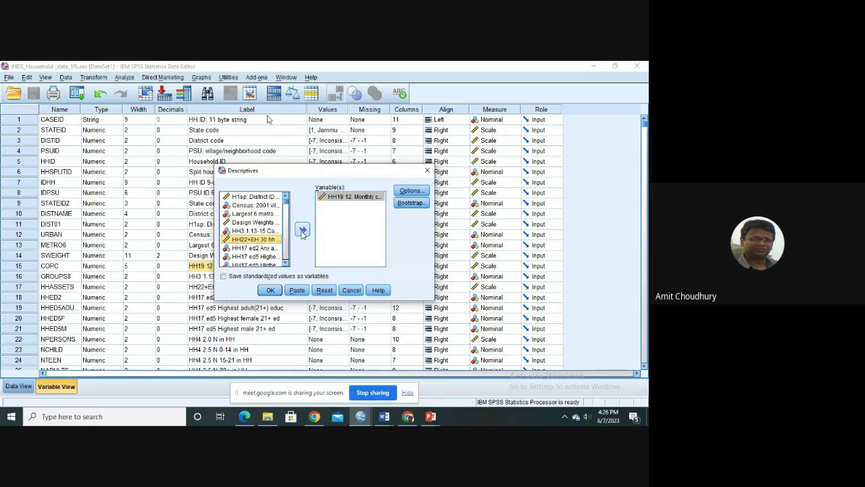
left_click(302, 230)
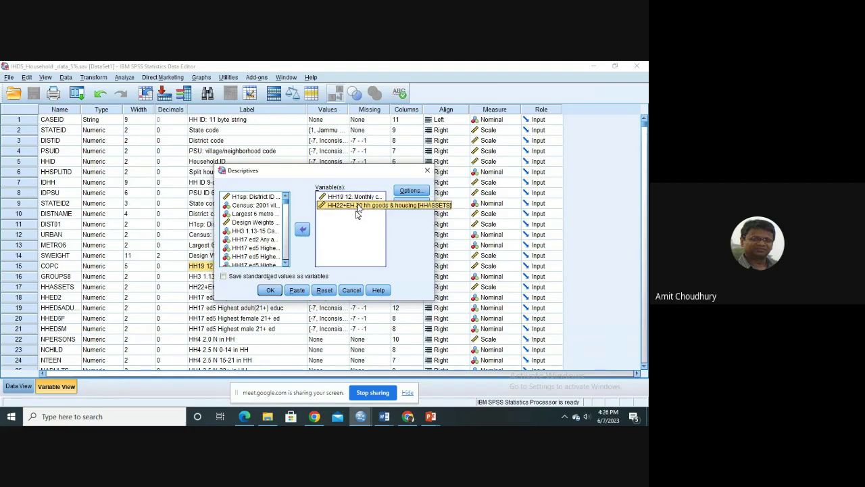
left_click(303, 230)
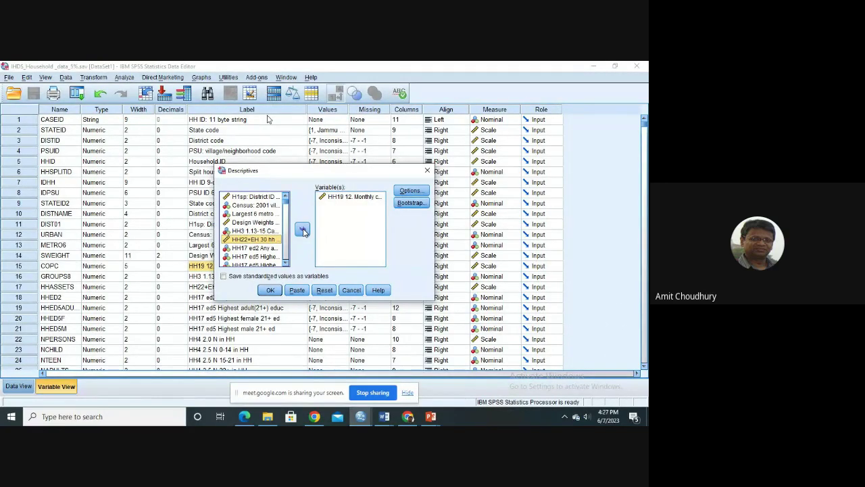
left_click(352, 292)
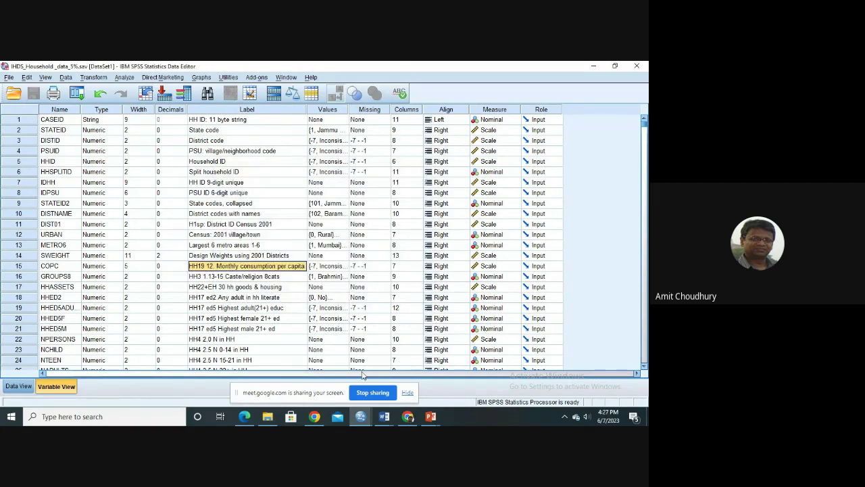
Step: Switch to the _SPSS_Ex_notes document, highlight the path given for computing mean, variance, standard deviation and range, and return to SPSS
mouse_move(385, 417)
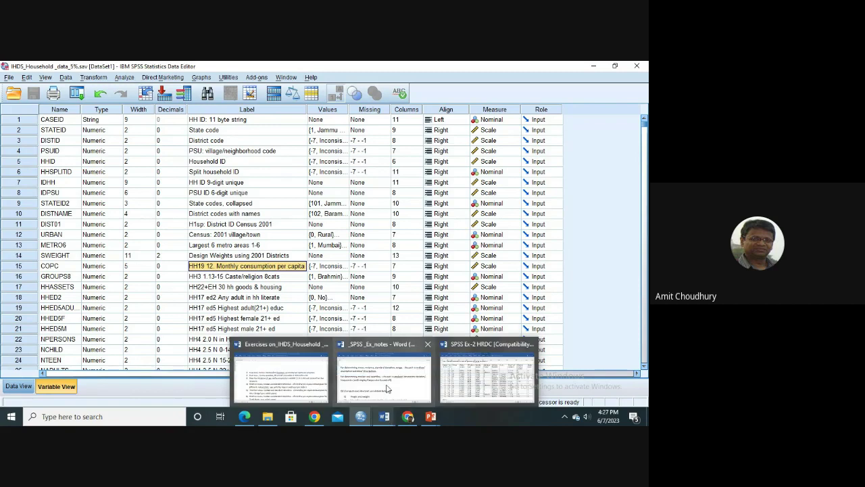
mouse_move(374, 387)
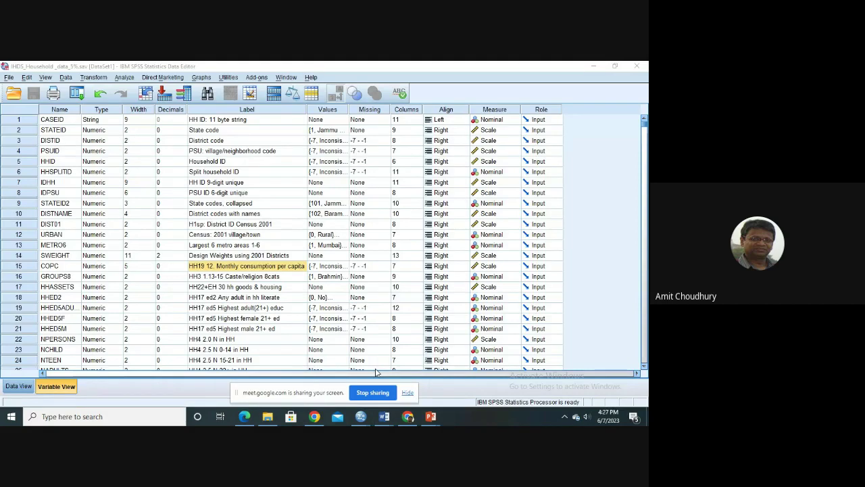
key("alt+Tab")
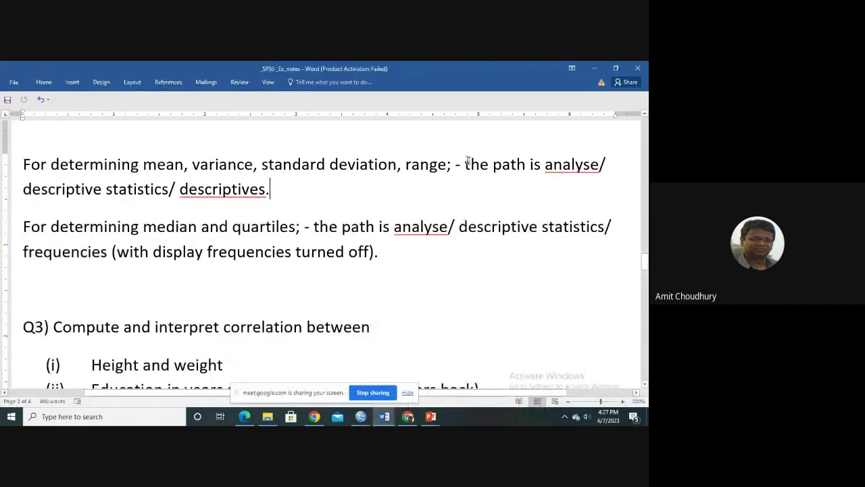
left_click_drag(467, 160, 338, 194)
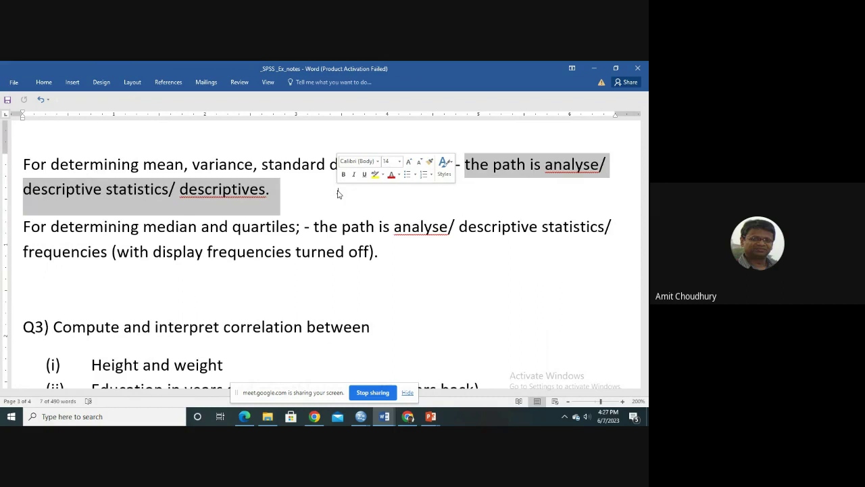
left_click(595, 69)
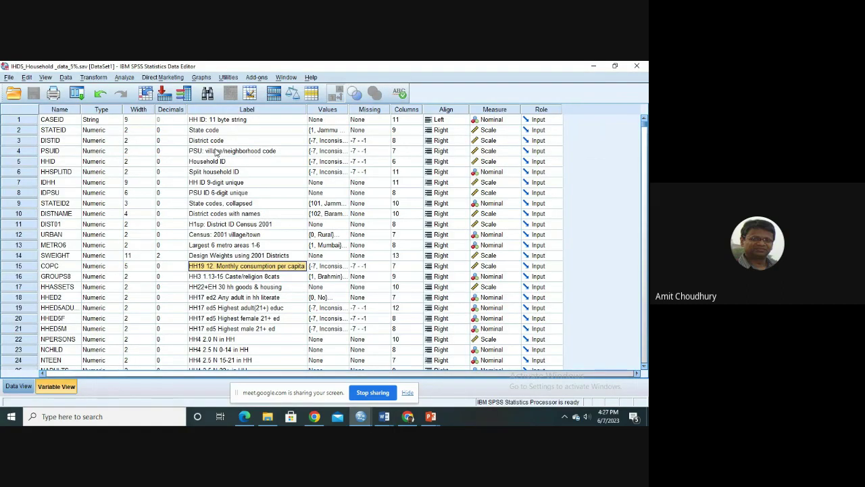
Step: Open the Descriptives analysis and add the HH19 12. Monthly consumption per capita variable to it
left_click(124, 78)
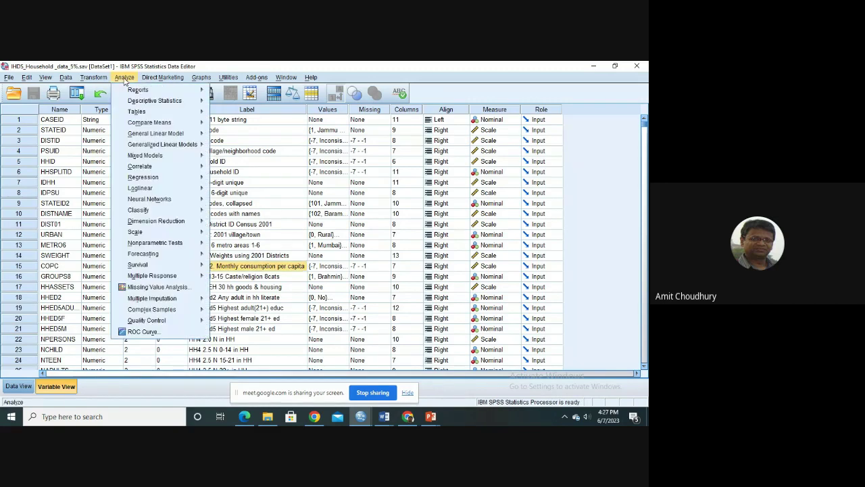
mouse_move(141, 102)
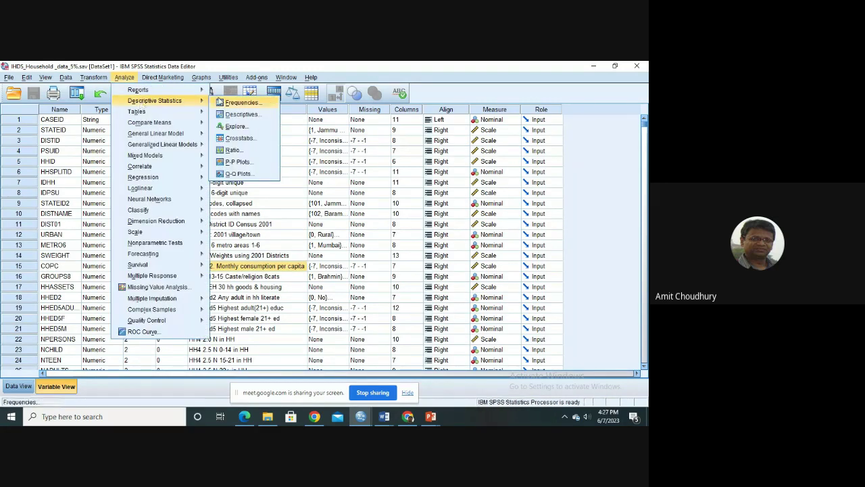
left_click(221, 102)
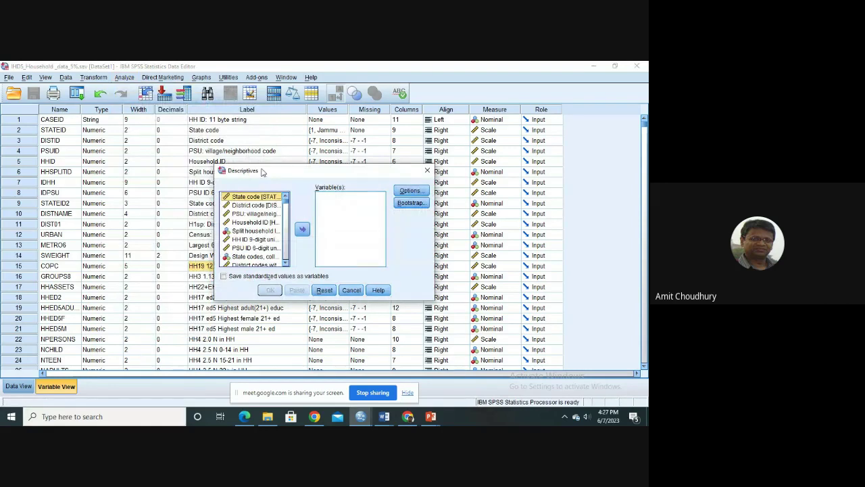
left_click(285, 264)
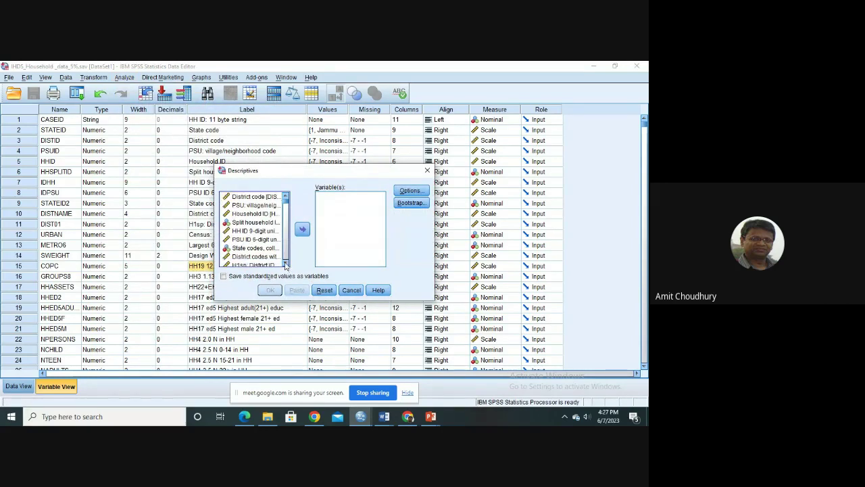
left_click(285, 265)
double_click(285, 265)
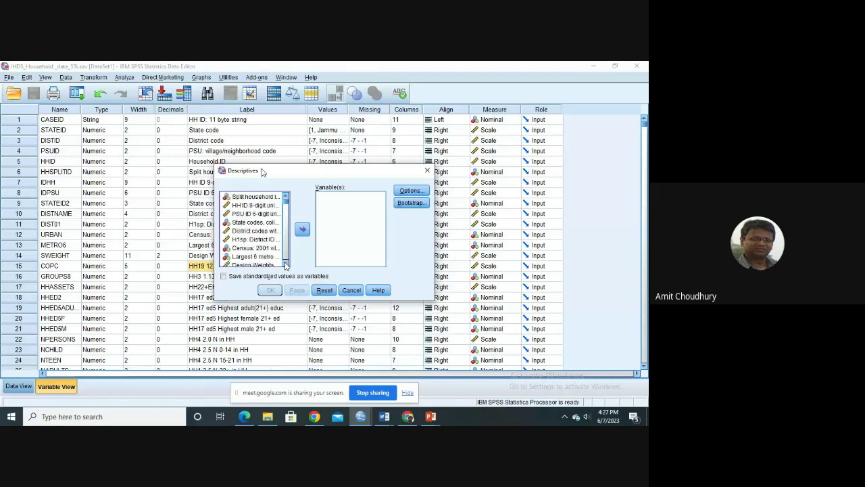
left_click(285, 264)
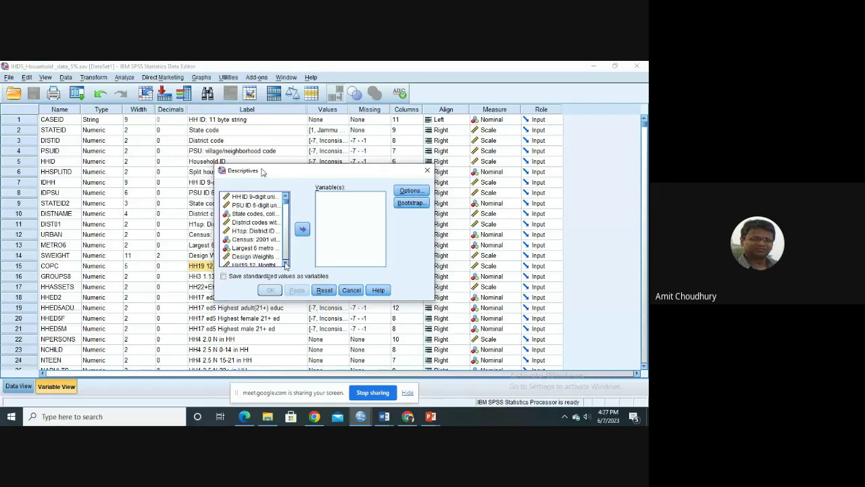
double_click(285, 264)
left_click(286, 264)
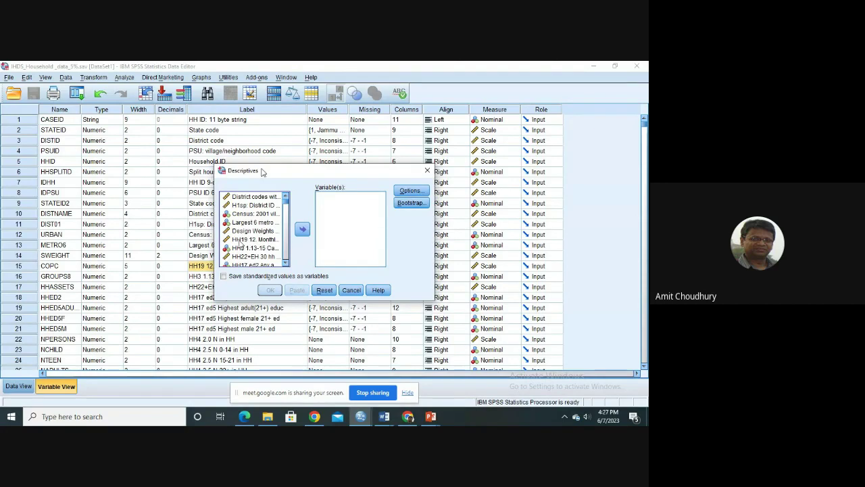
left_click(261, 240)
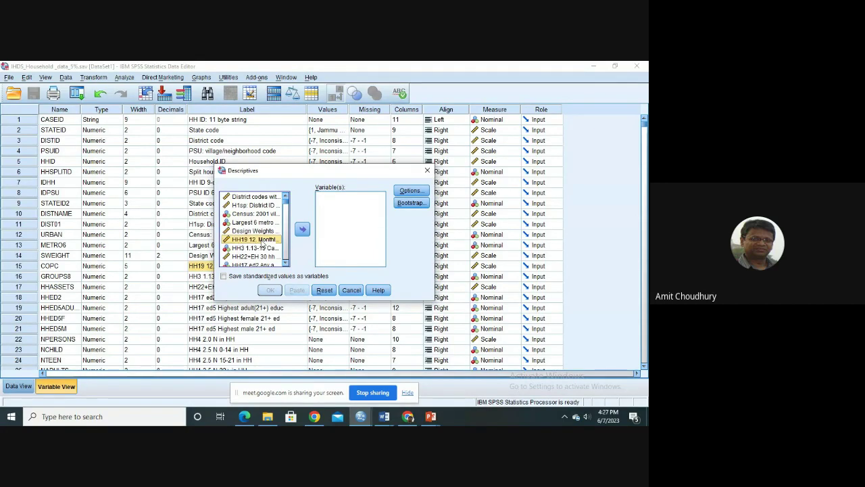
left_click(302, 231)
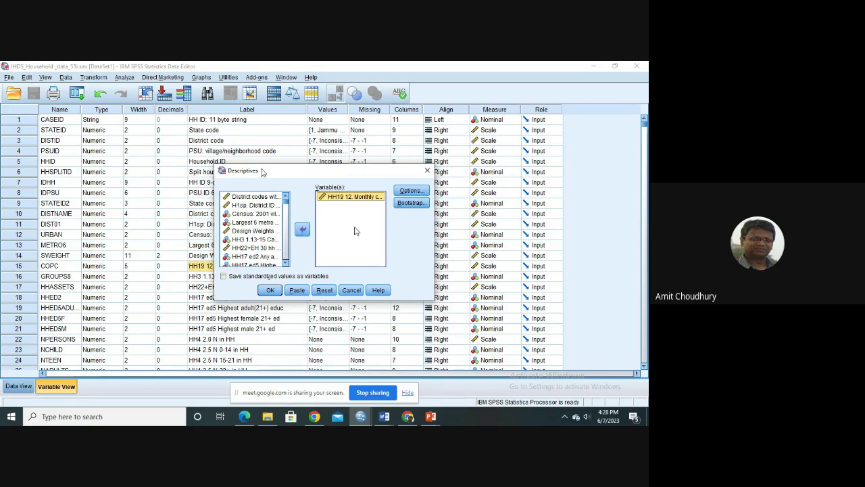
Step: Include variance alongside mean, standard deviation, minimum and maximum in the Descriptives options, and run the analysis
left_click(411, 192)
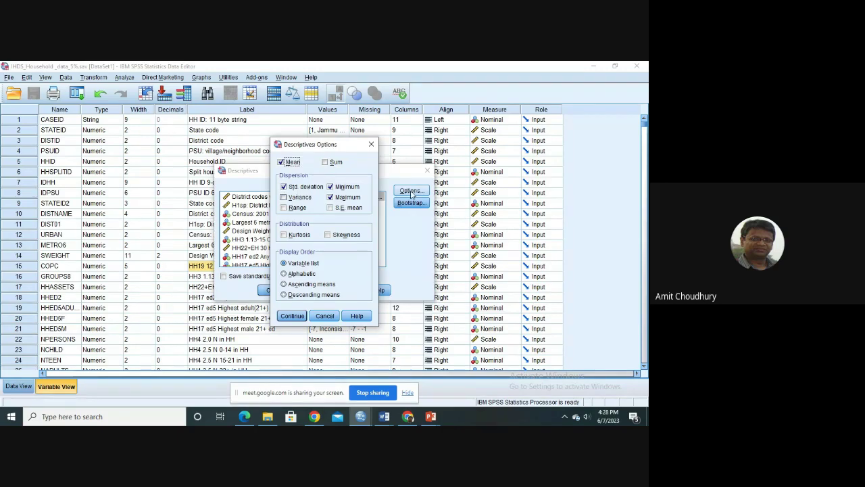
left_click(295, 198)
left_click(349, 189)
left_click(348, 197)
left_click(350, 197)
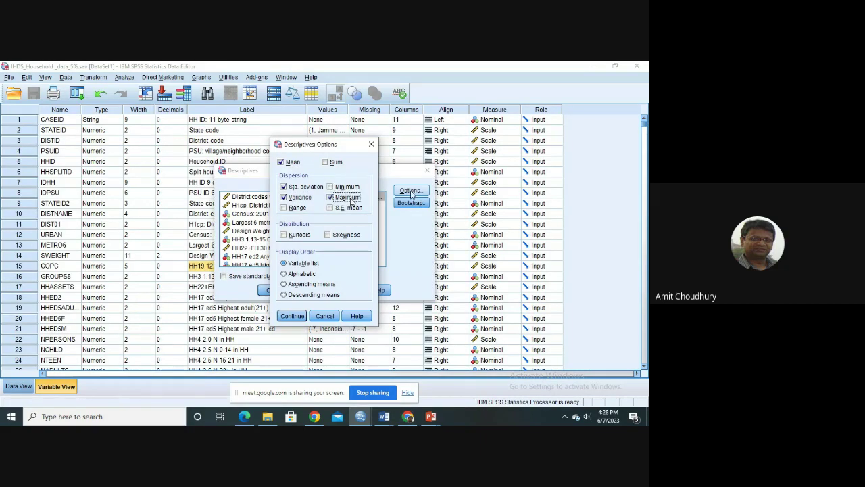
left_click(351, 189)
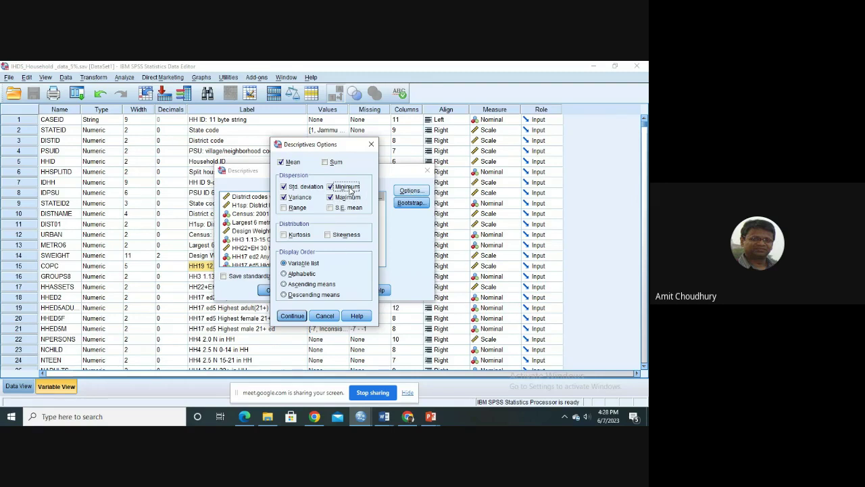
left_click(294, 316)
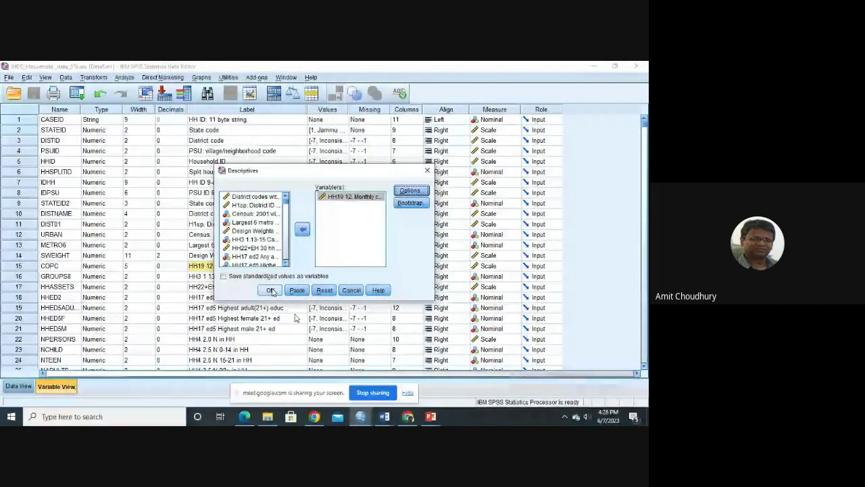
left_click(271, 290)
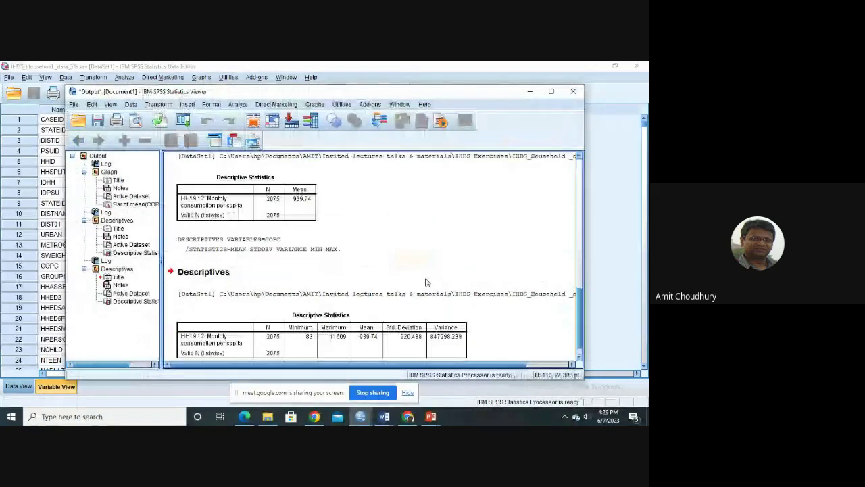
Step: Examine the new Descriptive Statistics table for monthly consumption per capita in the output
left_click(578, 358)
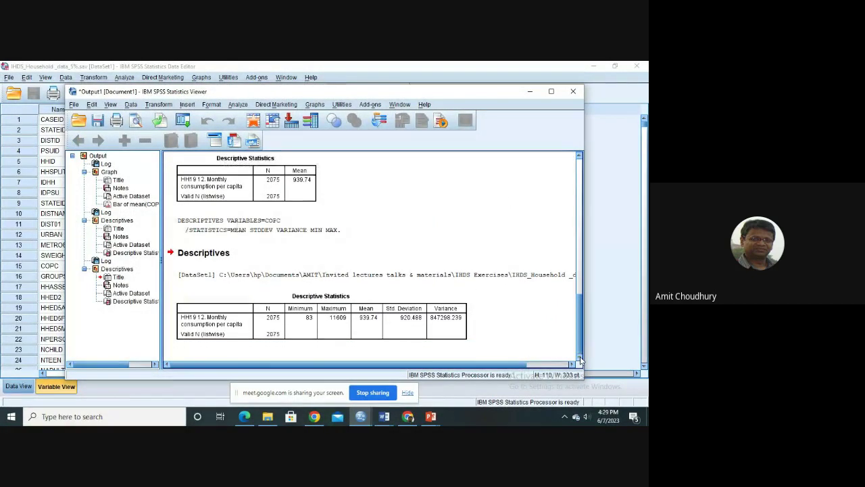
left_click(220, 324)
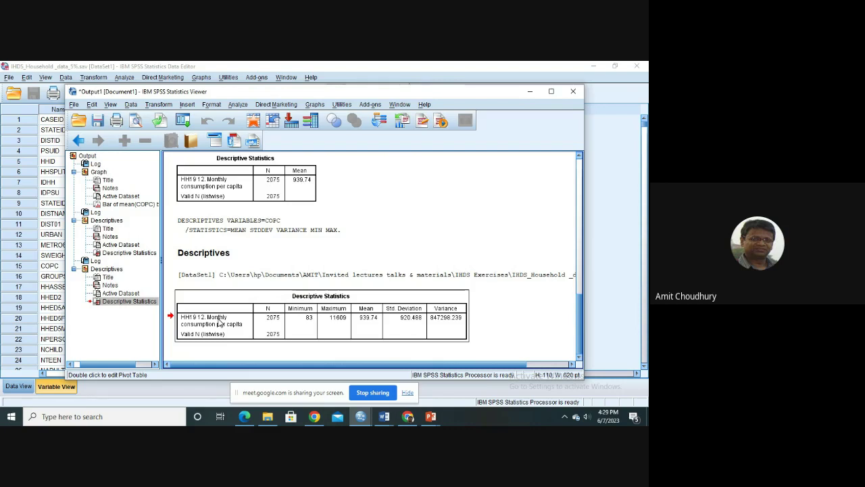
double_click(286, 323)
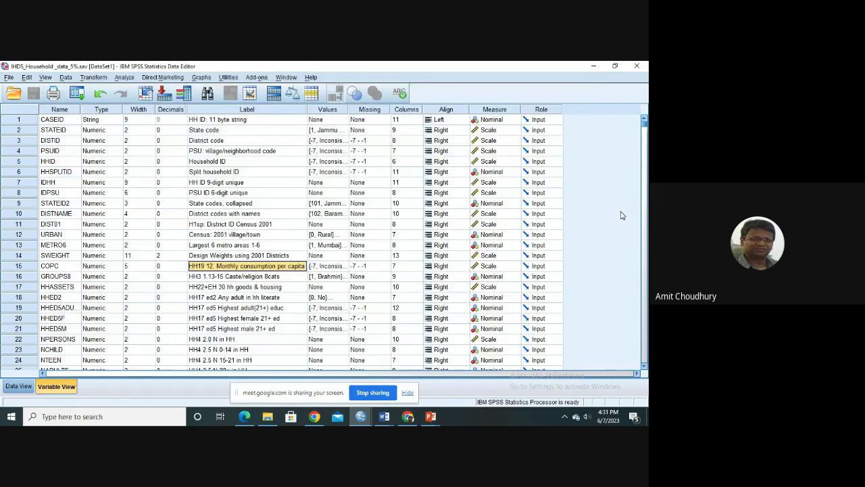
Step: Widen the Label column in the Data Editor's variable list and return to the Descriptive Statistics output table
key("alt+Tab")
left_click_drag(307, 109, 346, 114)
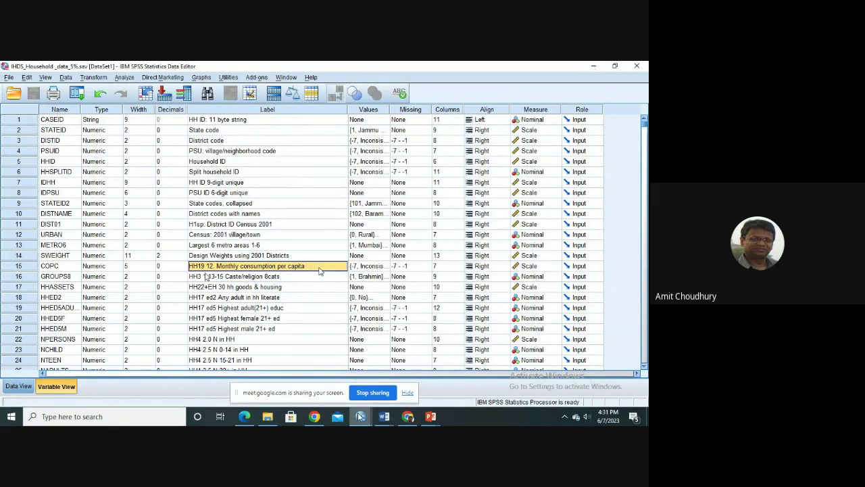
mouse_move(358, 407)
left_click(284, 376)
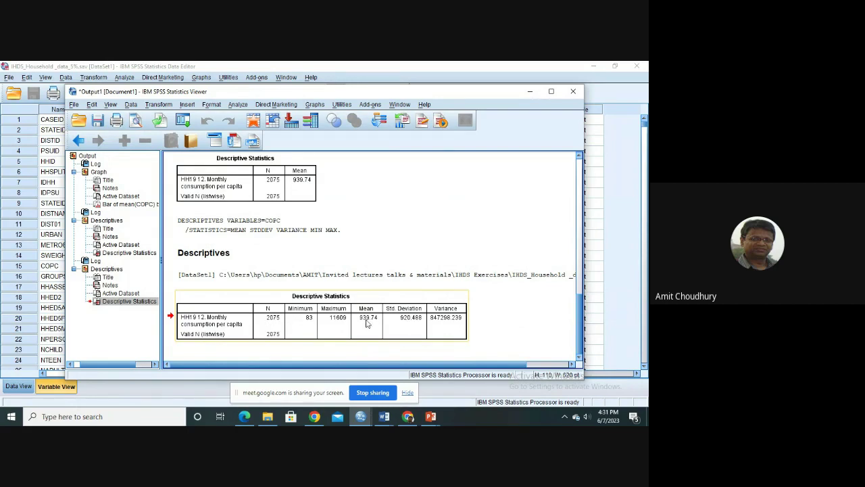
left_click(367, 325)
Step: Switch to the IHDS household exercises document in Word and copy the text HH4 2.0 N in HH from exercise 2
mouse_move(385, 417)
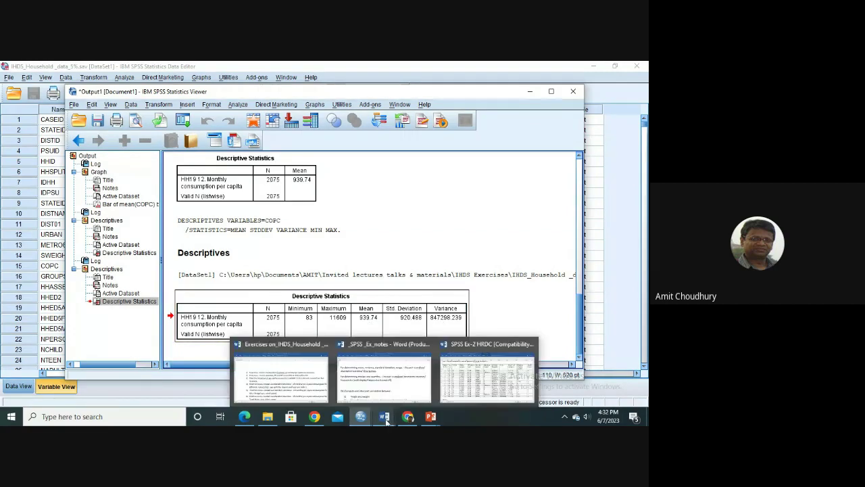
left_click(327, 390)
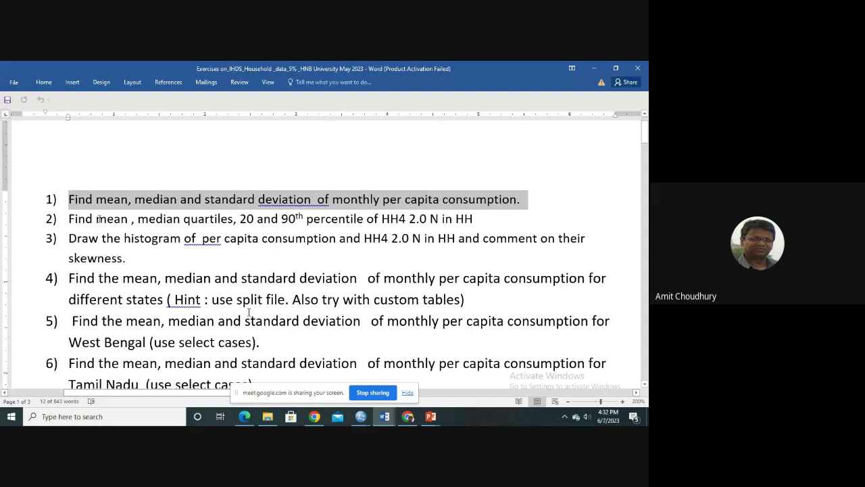
scroll(241, 309, "down", 1)
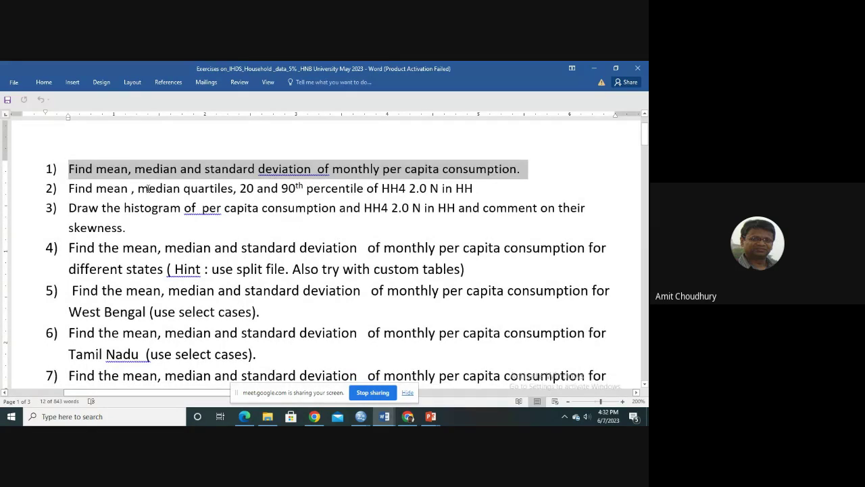
left_click(272, 168)
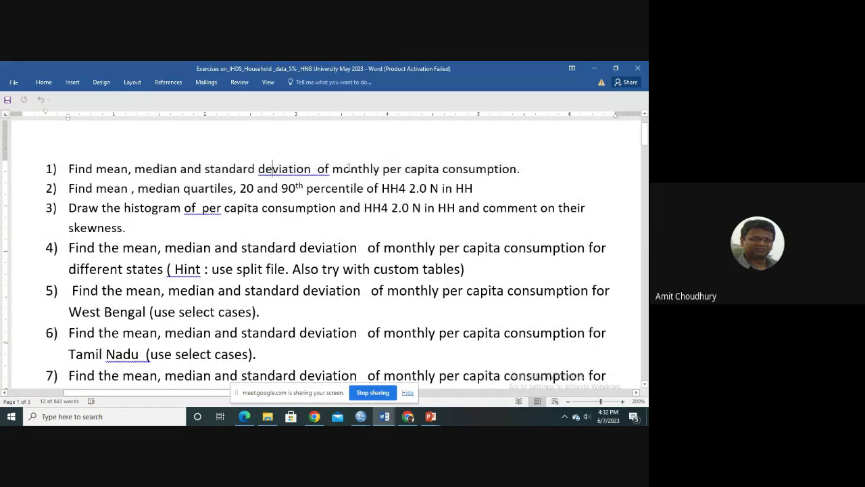
left_click(383, 188)
left_click_drag(382, 189, 465, 190)
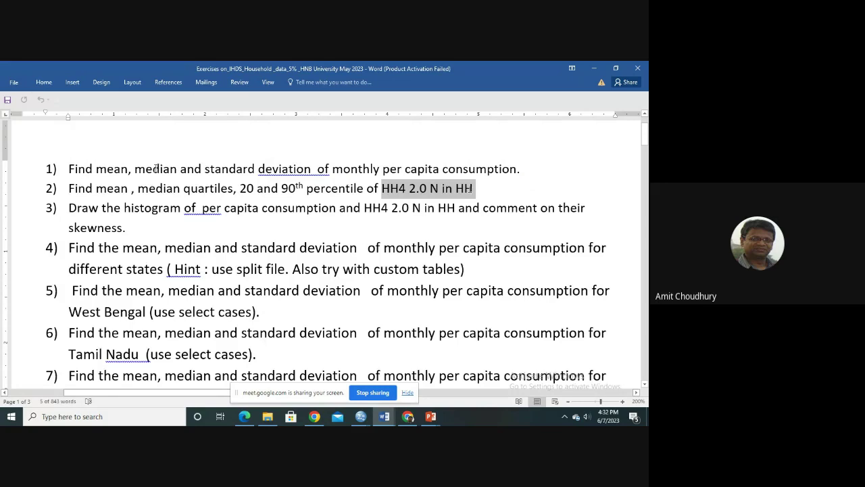
right_click(416, 186)
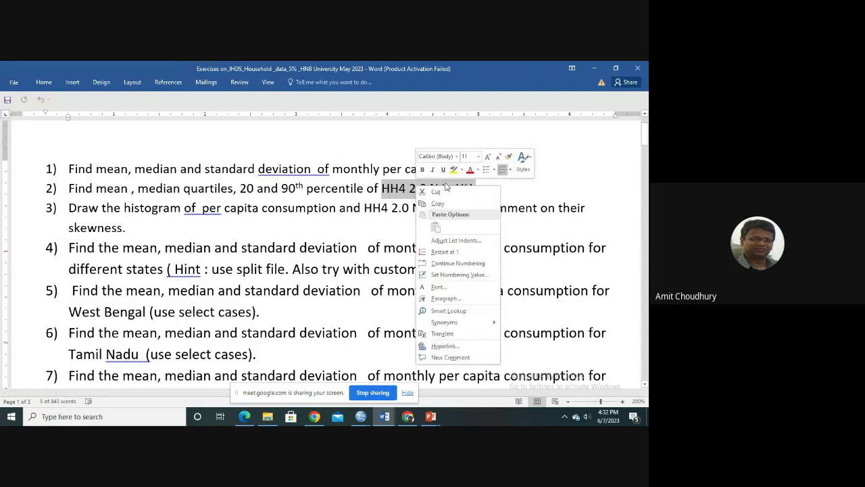
left_click(438, 203)
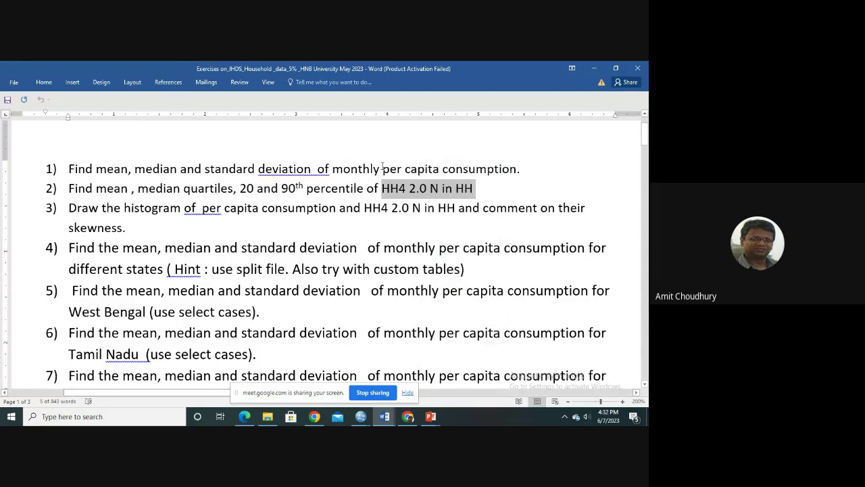
Step: Replace the full stop at the end of exercise 1 with a slash
left_click_drag(382, 168, 440, 169)
left_click(547, 166)
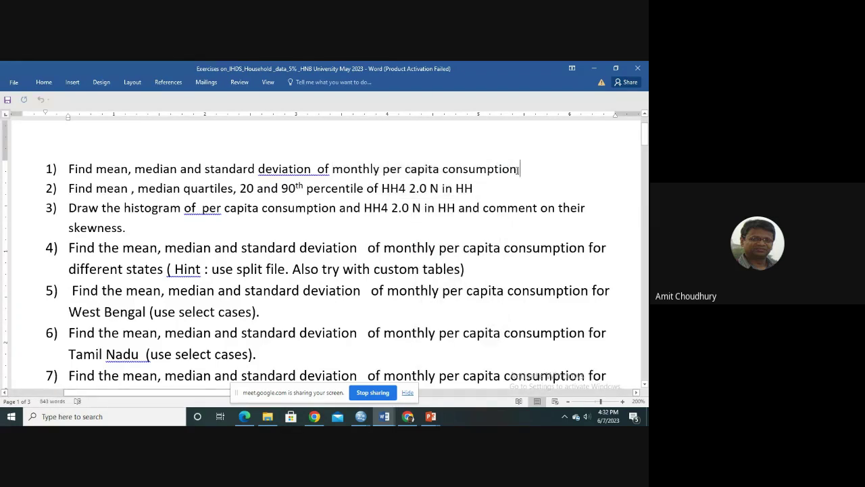
key("BackSpace")
type("/")
right_click(549, 181)
left_click(585, 225)
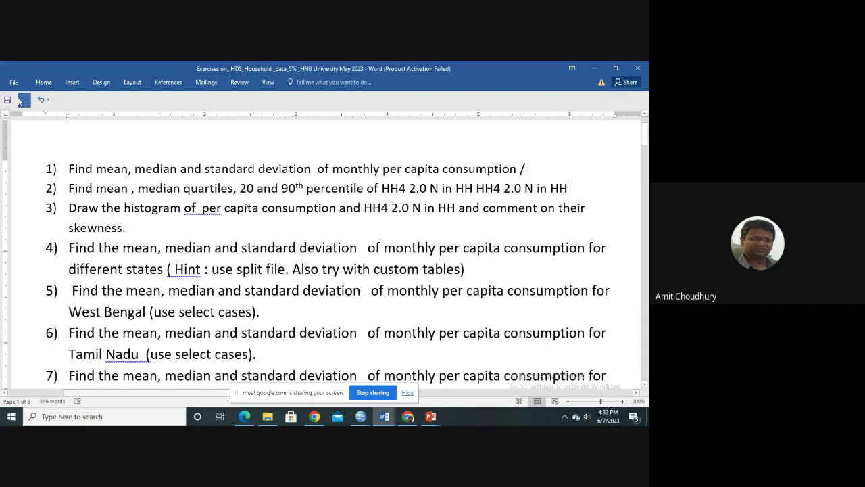
left_click(42, 100)
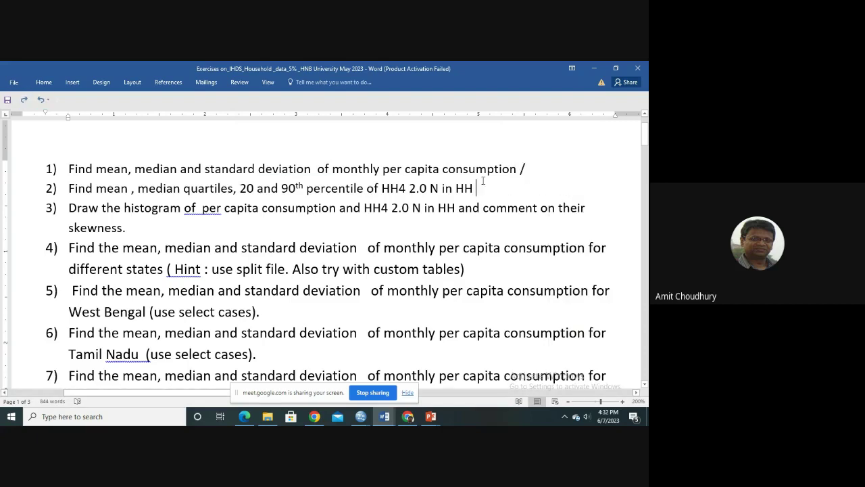
Step: Paste HH4 2.0 N in HH after the slash in exercise 1 and highlight the pasted text
left_click(536, 166)
right_click(535, 167)
left_click(586, 208)
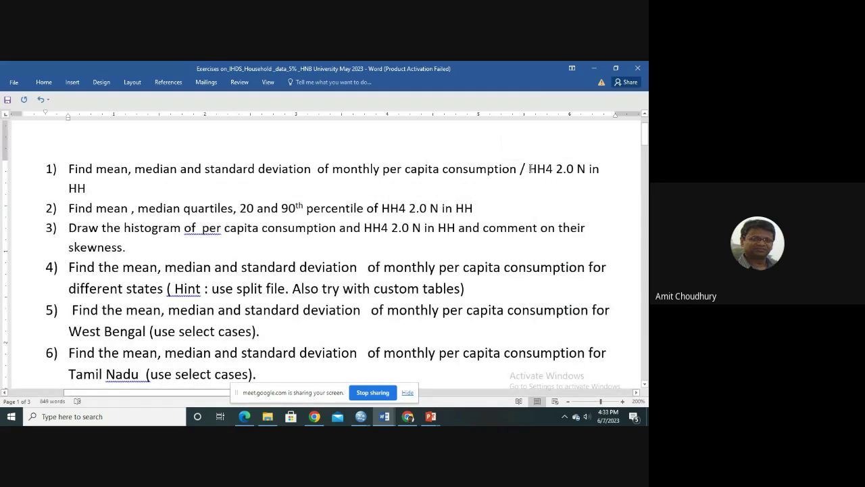
left_click_drag(530, 168, 92, 189)
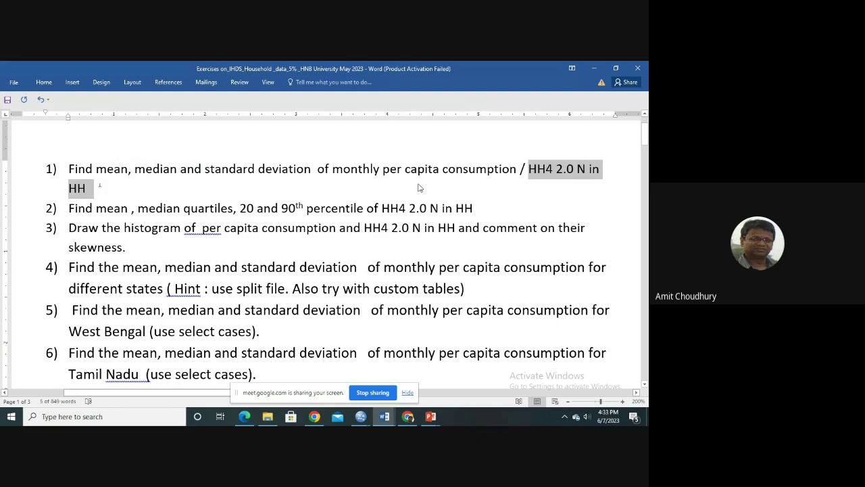
Step: Return to the SPSS output, reopen the Descriptives analysis and reset it to clear the previous variable
left_click(595, 70)
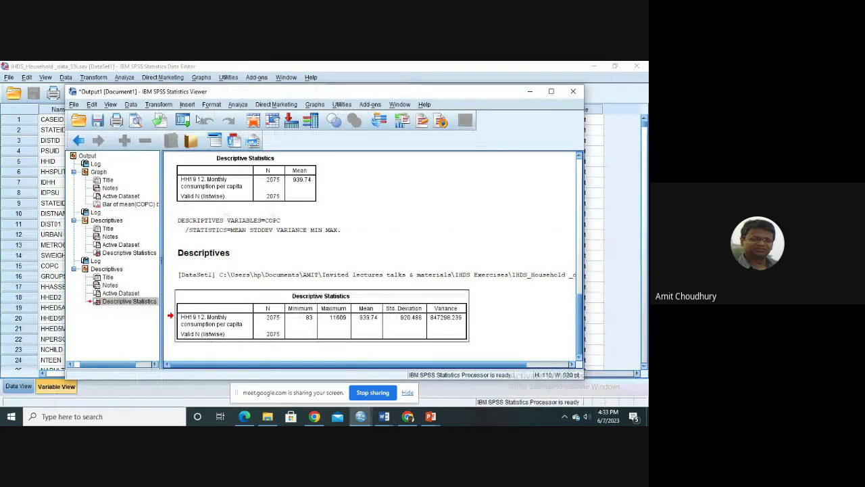
left_click(239, 105)
mouse_move(260, 138)
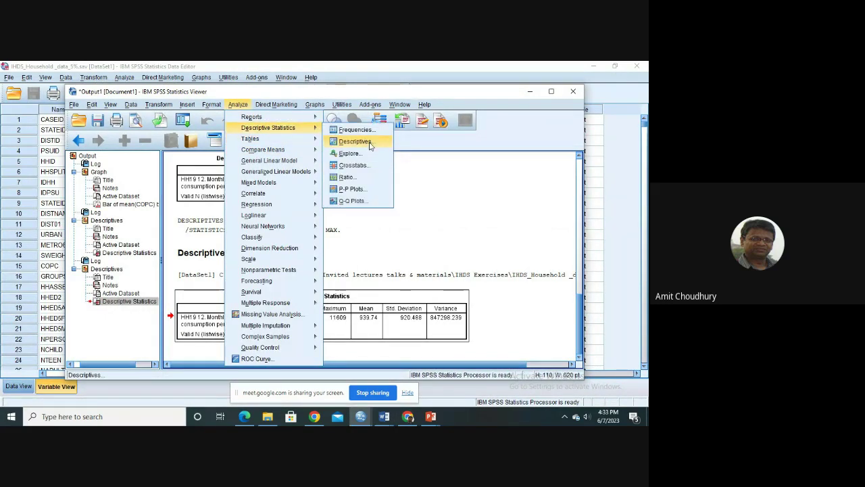
left_click(354, 141)
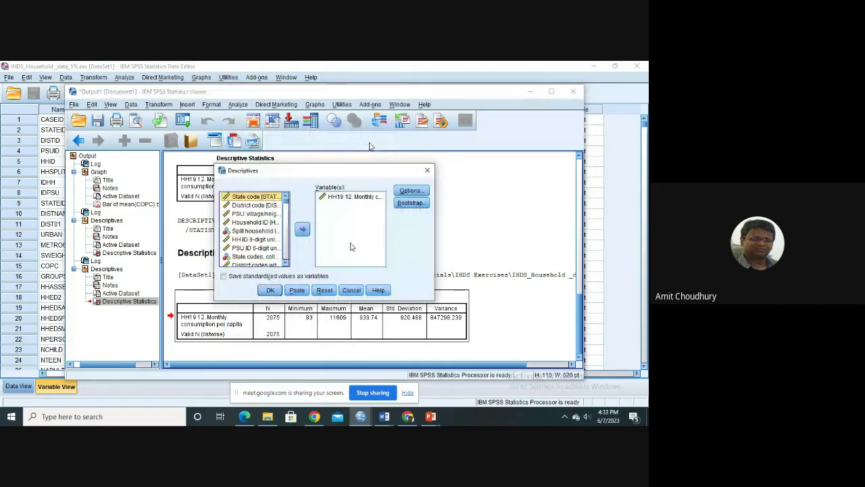
left_click(325, 290)
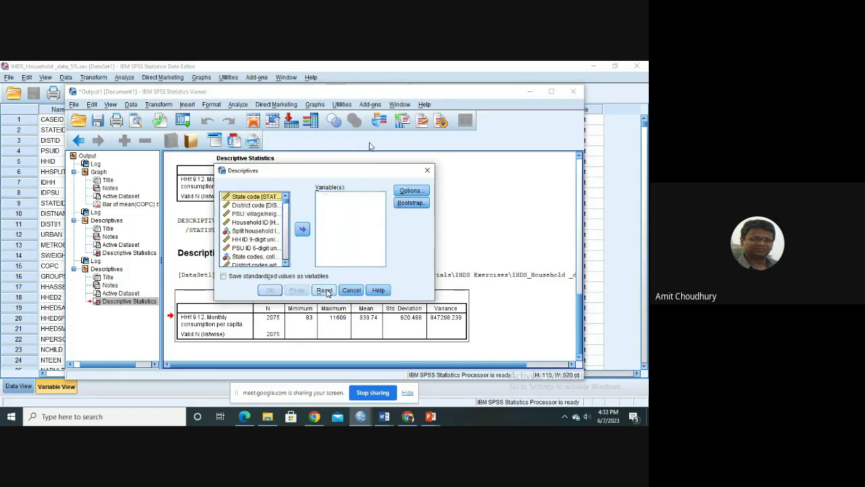
Step: Add HH4 2.0 N in HH as the variable to analyse in the Descriptives dialog
left_click(285, 264)
left_click(286, 264)
left_click(285, 265)
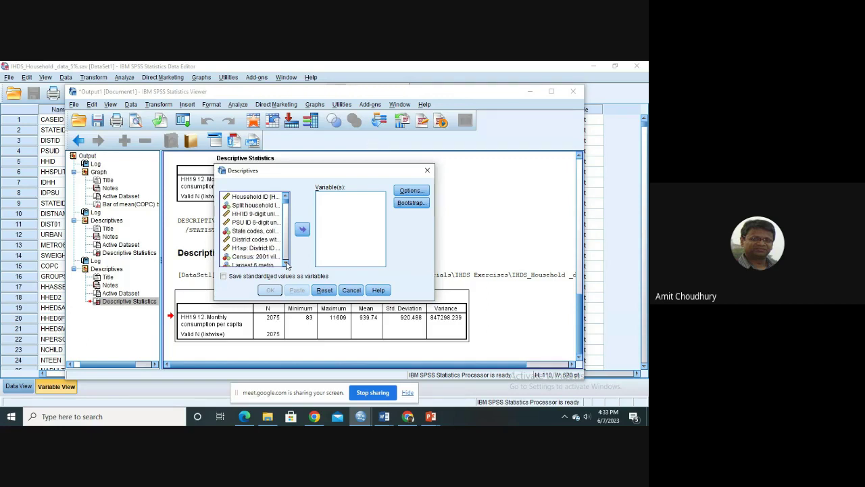
left_click(286, 264)
left_click(286, 264)
left_click(286, 264)
left_click(286, 264)
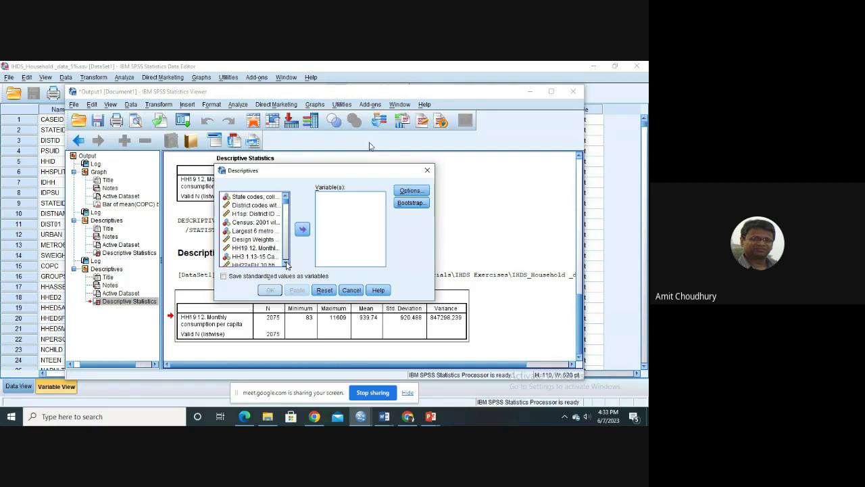
left_click(286, 264)
left_click(286, 265)
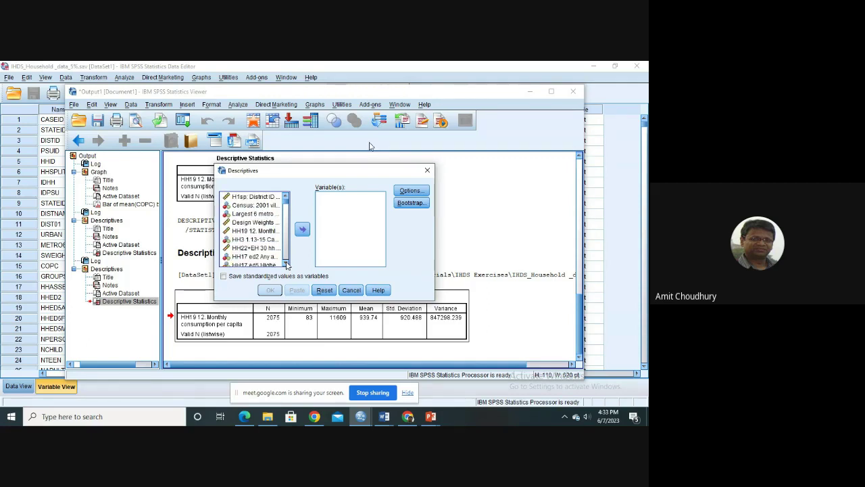
left_click(286, 264)
left_click(286, 265)
left_click(286, 265)
left_click(286, 264)
left_click(286, 264)
left_click(286, 264)
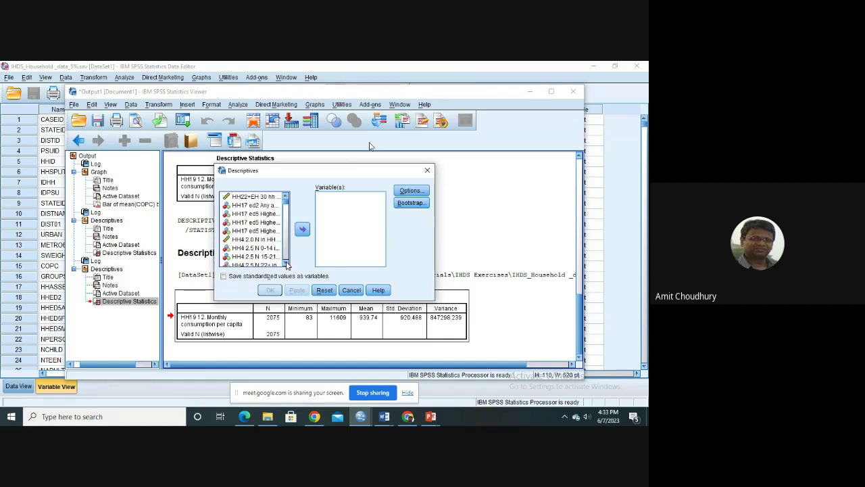
left_click(251, 241)
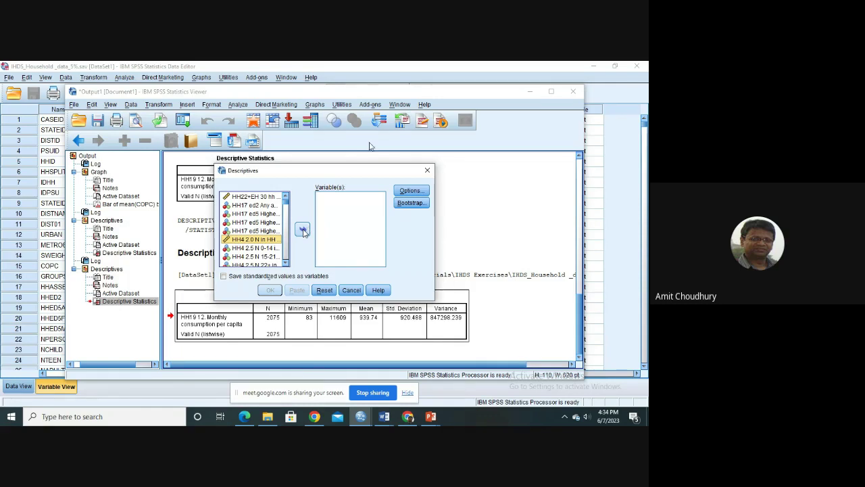
left_click(302, 230)
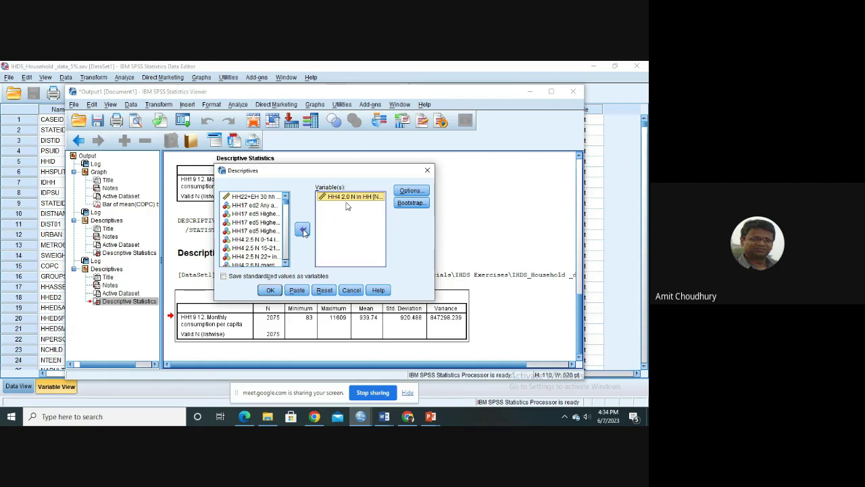
Step: Include the variance among the descriptive statistics and run the Descriptives analysis for HH4 2.0 N in HH
left_click(417, 193)
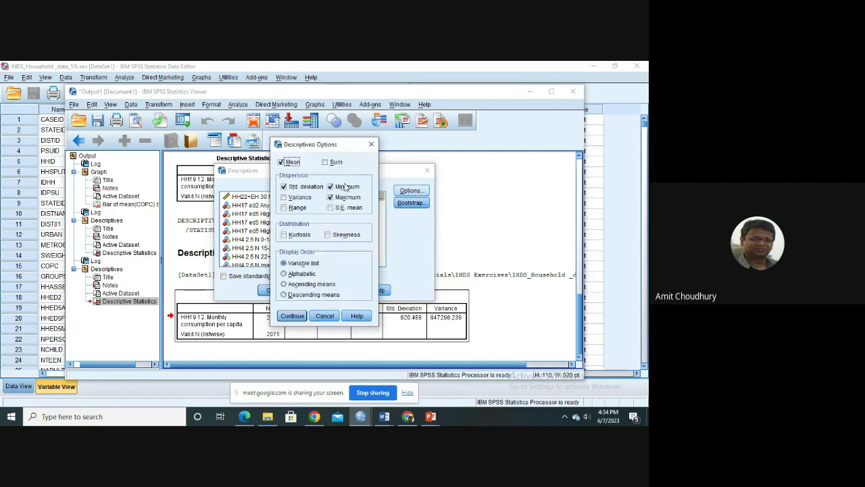
left_click(292, 198)
left_click(292, 315)
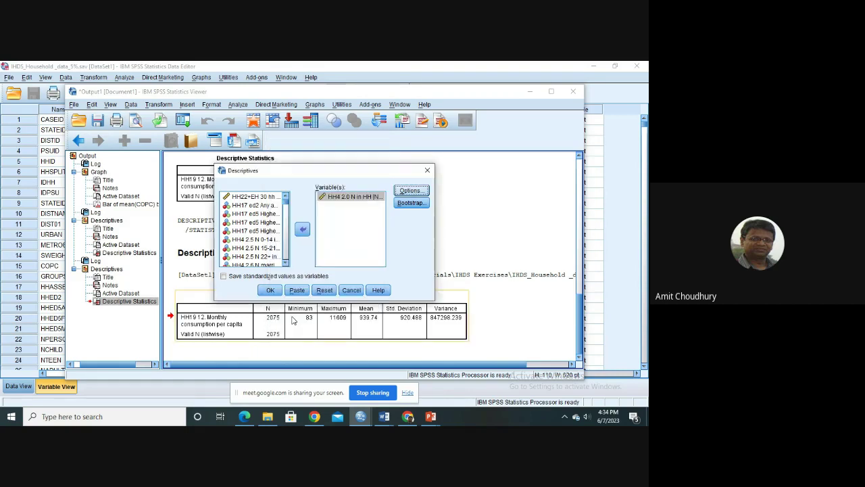
left_click(270, 290)
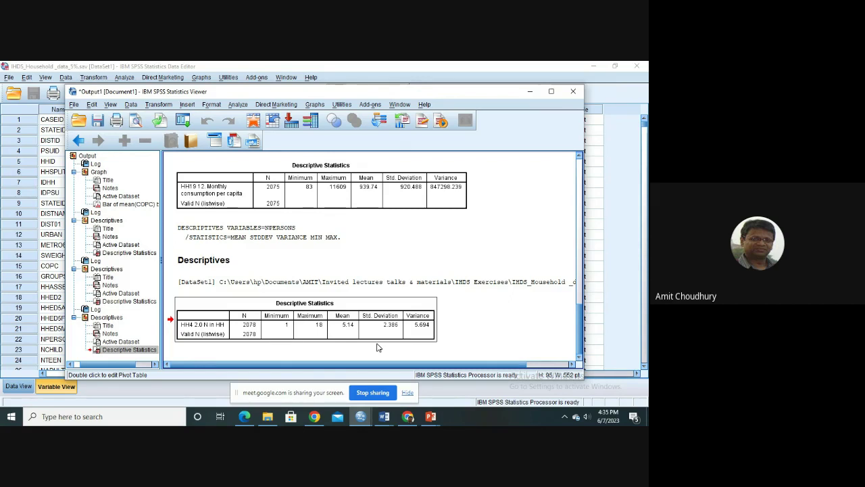
Step: Switch to the exercises document in Word, insert a comma after "median" in exercise 2 and highlight from "median" to the line's end
left_click(530, 91)
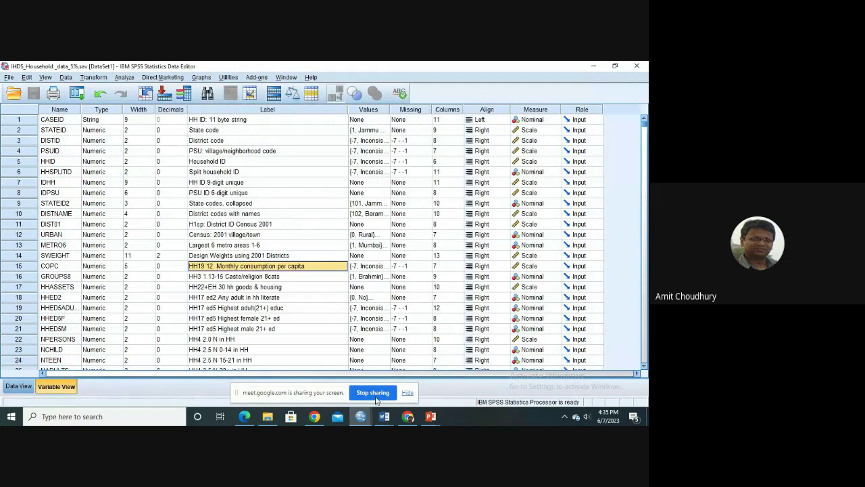
left_click(385, 417)
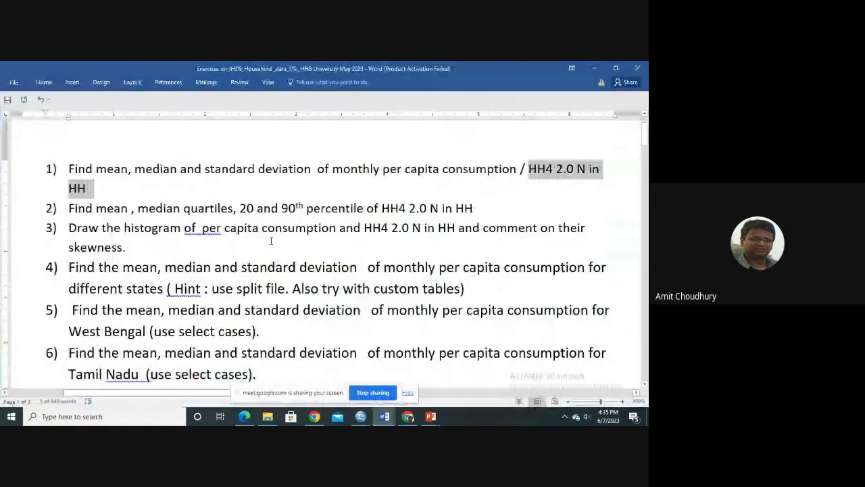
left_click(136, 169)
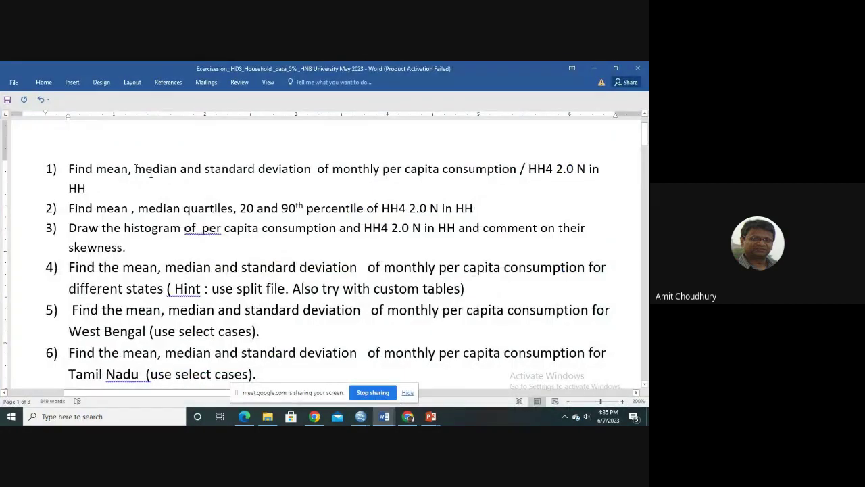
left_click_drag(136, 169, 176, 172)
double_click(159, 208)
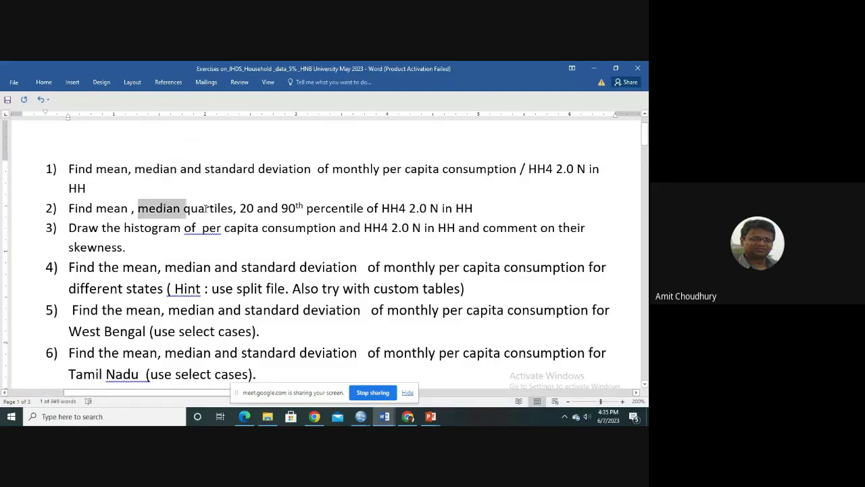
left_click_drag(206, 209, 212, 211)
left_click(180, 209)
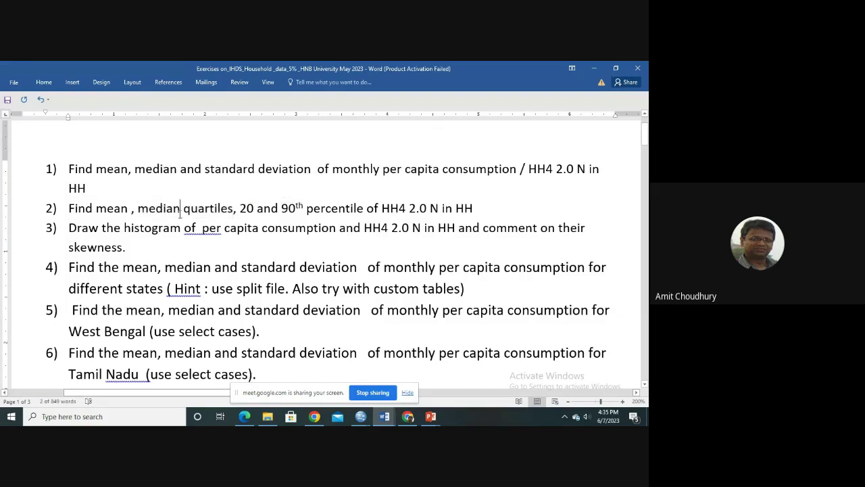
type(",")
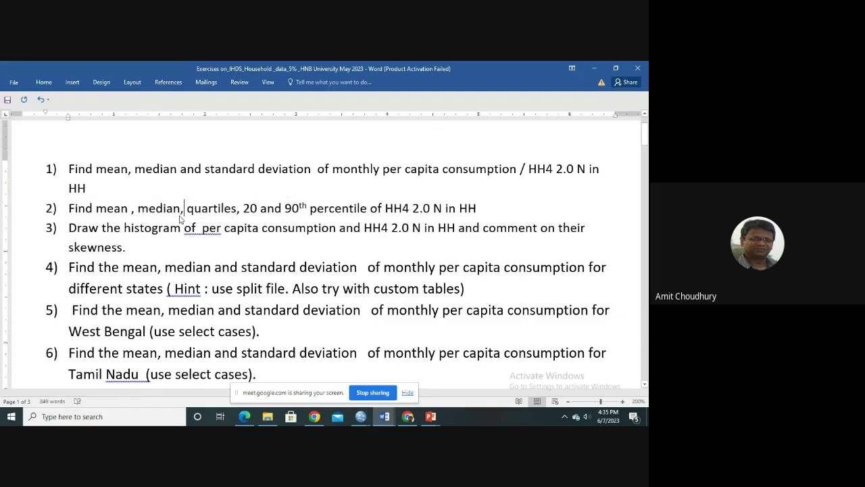
left_click_drag(180, 216, 484, 209)
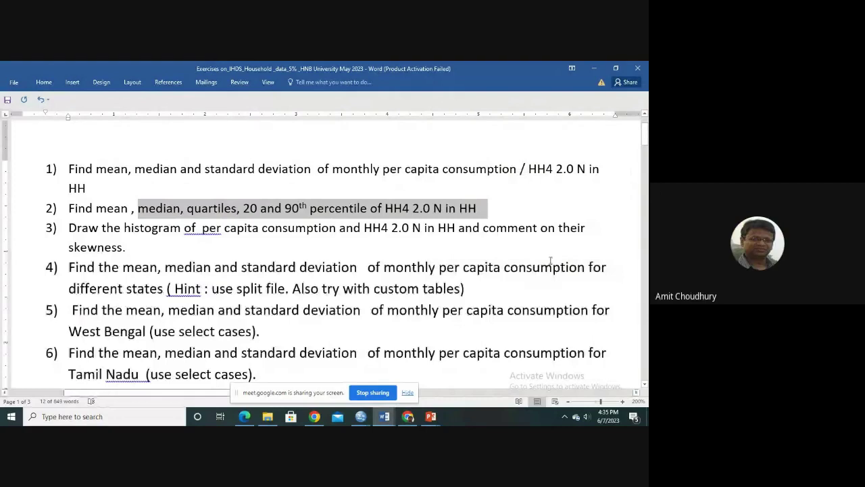
Step: Switch to the _SPSS_Ex_notes document and highlight the analysis path for determining median and quartiles
mouse_move(386, 417)
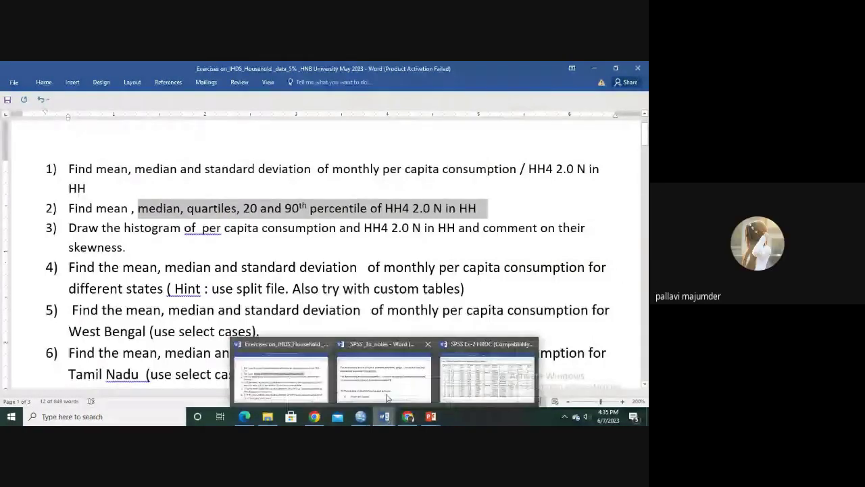
left_click(386, 397)
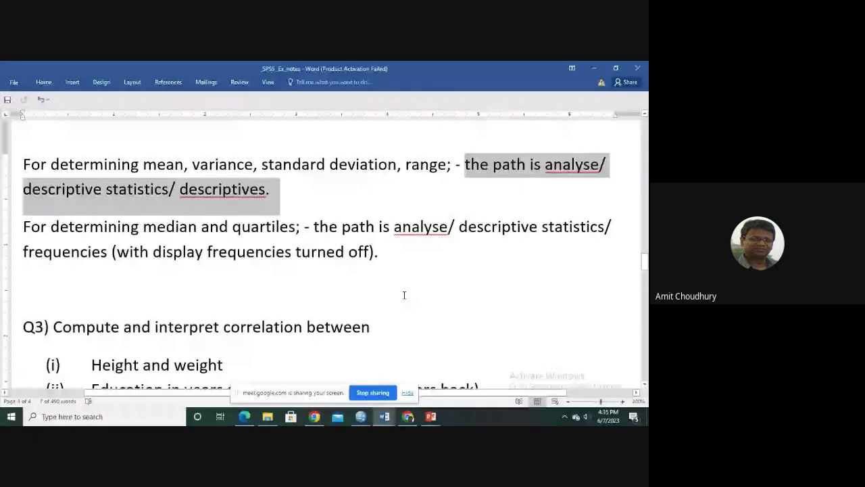
left_click(399, 252)
left_click_drag(394, 227, 383, 246)
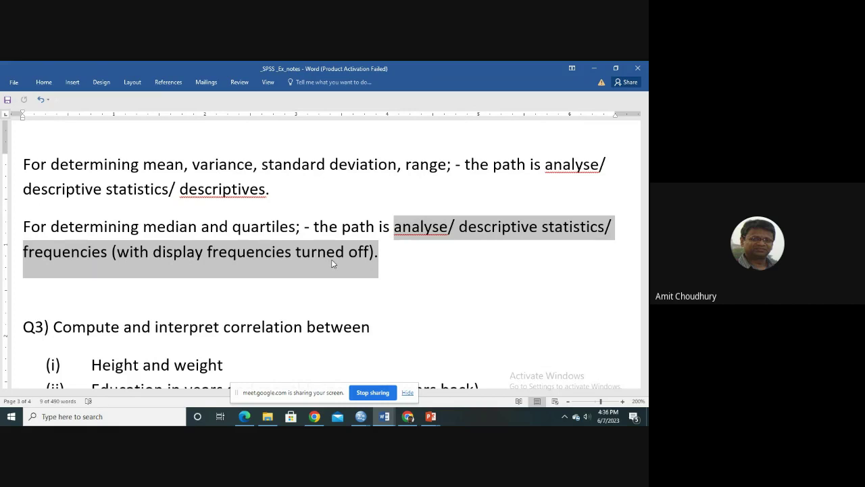
Step: Return to the SPSS Data Editor and open the Frequencies analysis
left_click(596, 67)
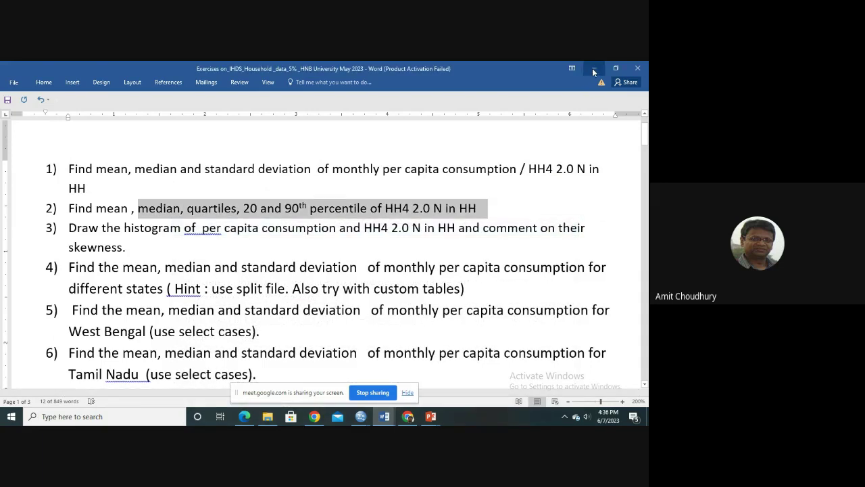
left_click(593, 68)
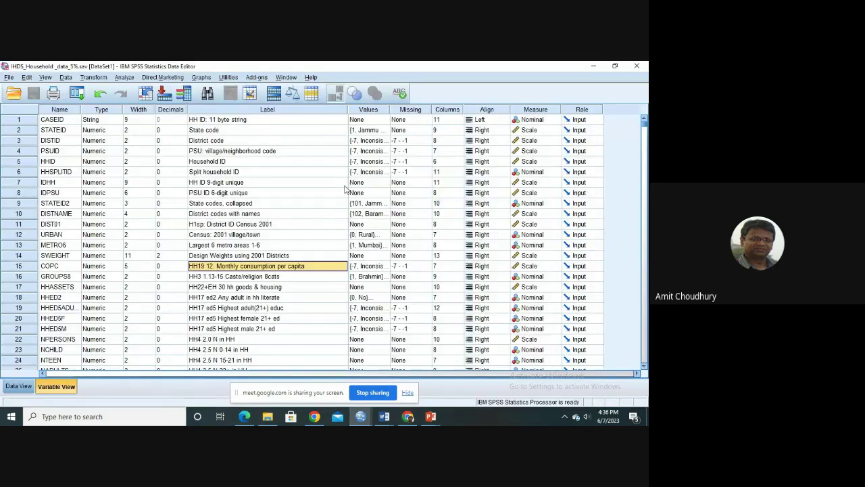
left_click(124, 78)
mouse_move(176, 101)
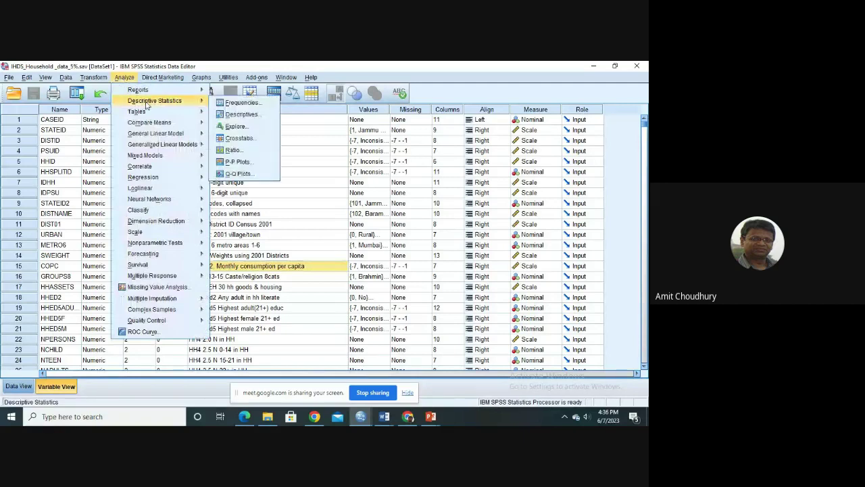
left_click(269, 108)
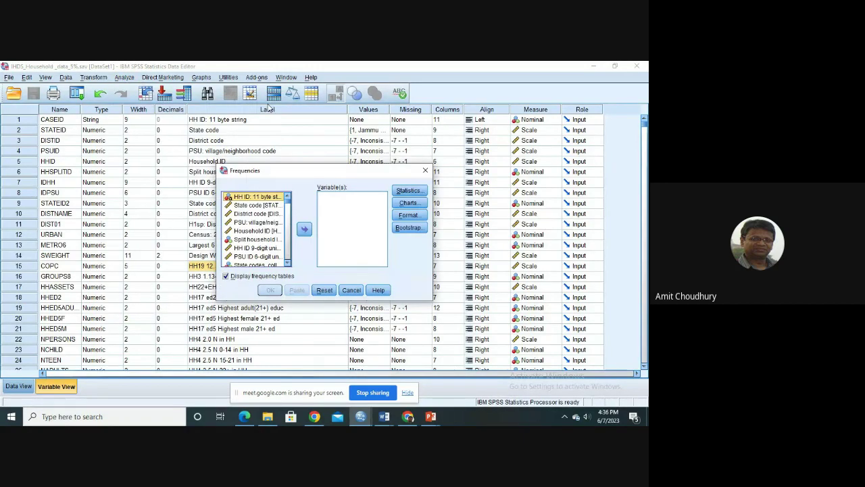
Step: Add HH4 2.0 N in HH as the variable to analyse in the Frequencies dialog
left_click(288, 264)
left_click(287, 264)
left_click(287, 264)
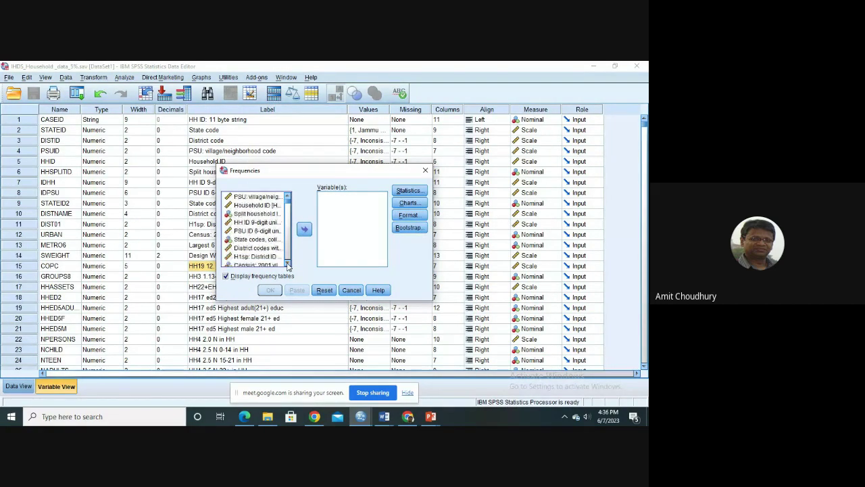
left_click(287, 264)
left_click(287, 264)
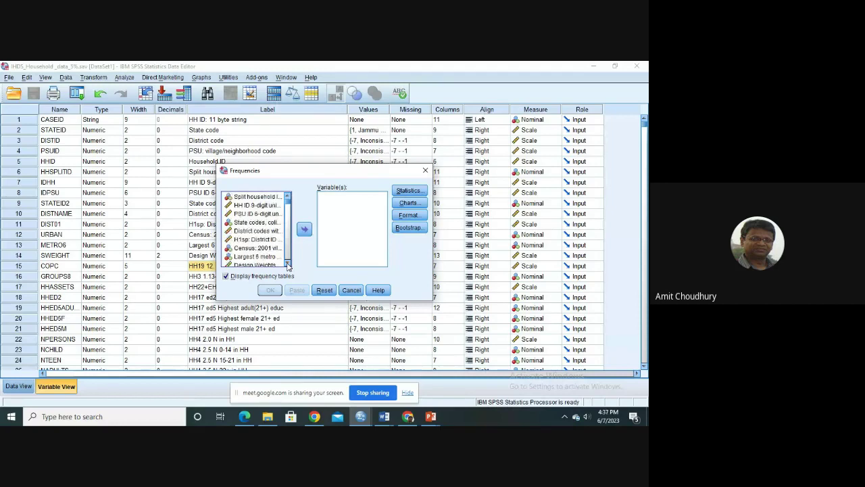
left_click(288, 264)
left_click(288, 264)
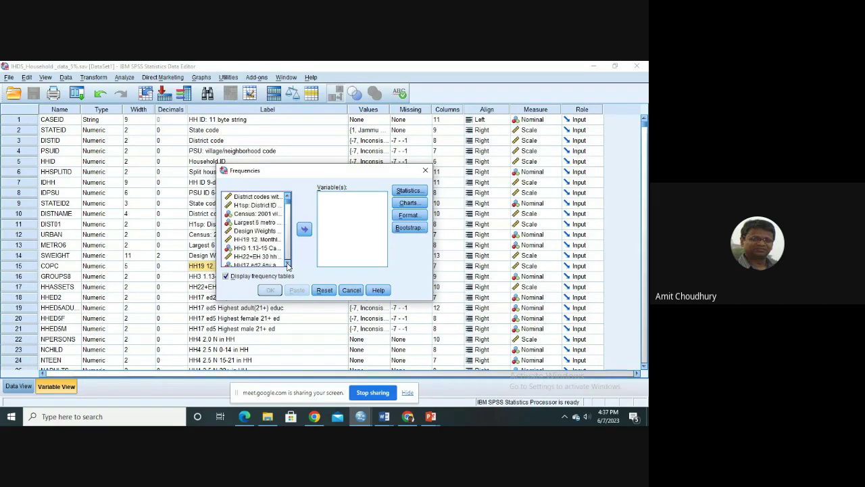
left_click(287, 265)
double_click(287, 265)
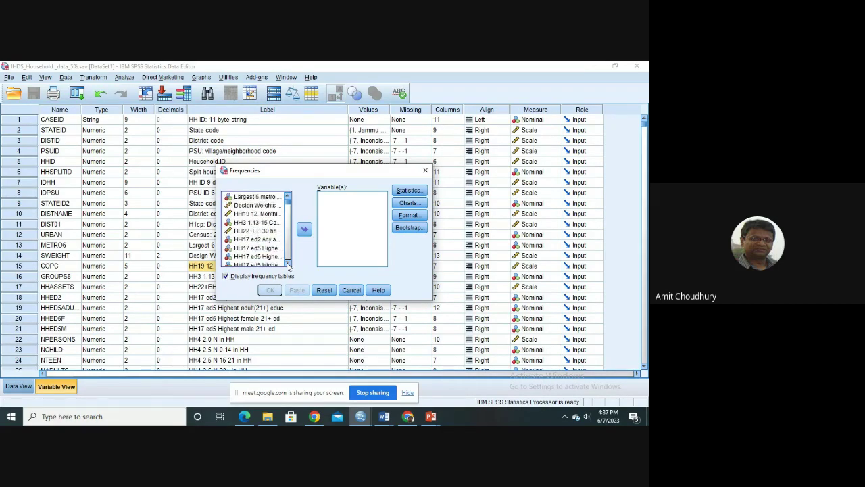
double_click(288, 265)
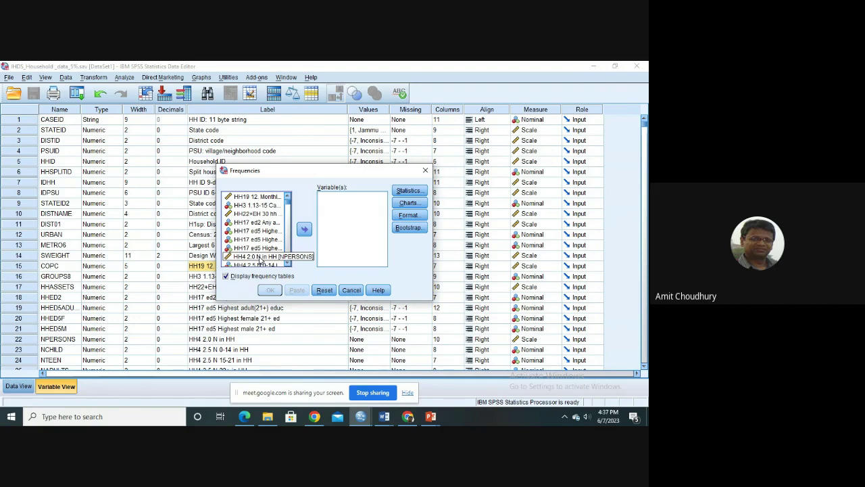
left_click(260, 257)
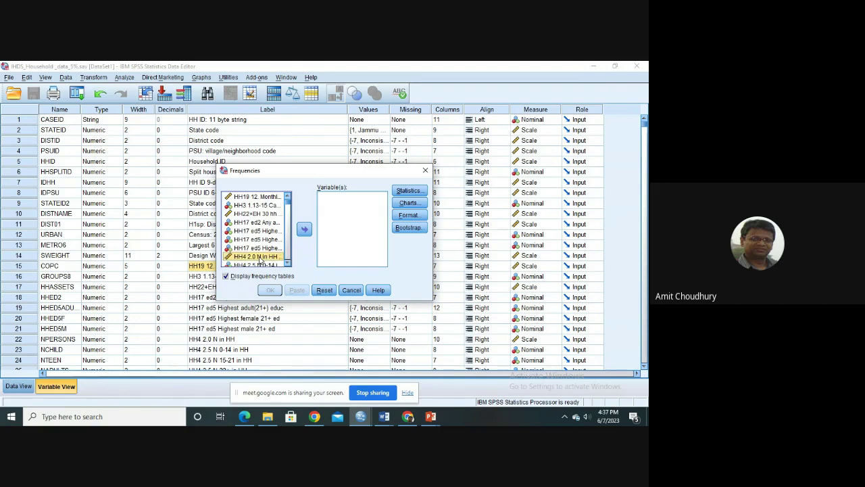
left_click(304, 231)
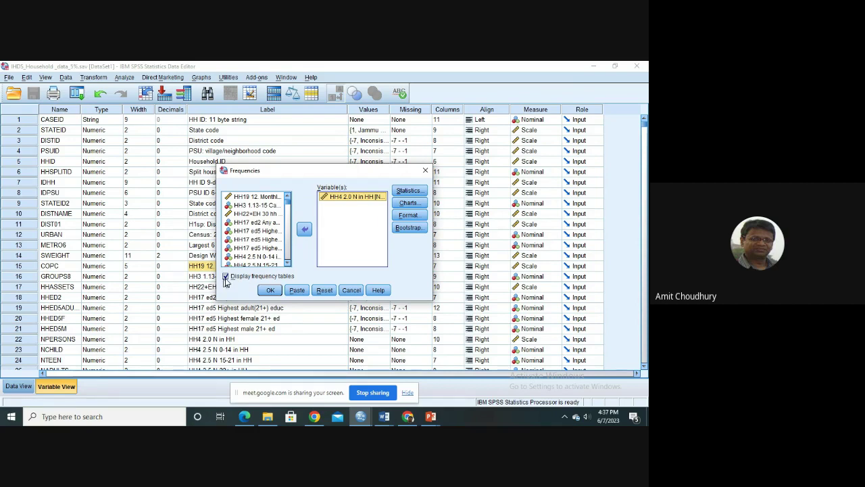
Step: Turn off the display of frequency tables, accept the notice, and reset the Frequencies settings
left_click(226, 279)
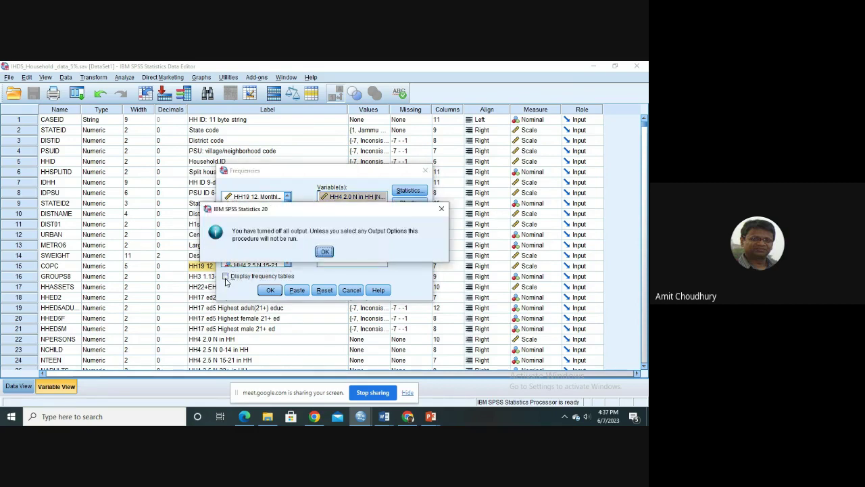
left_click(326, 252)
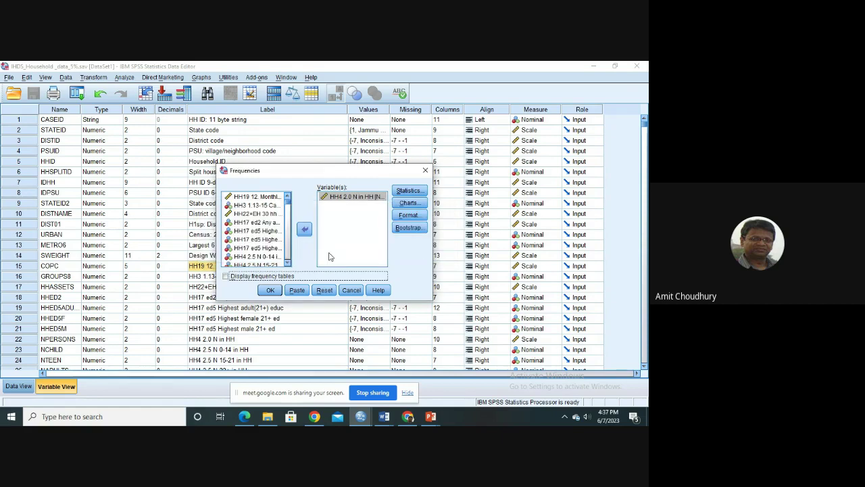
left_click(325, 290)
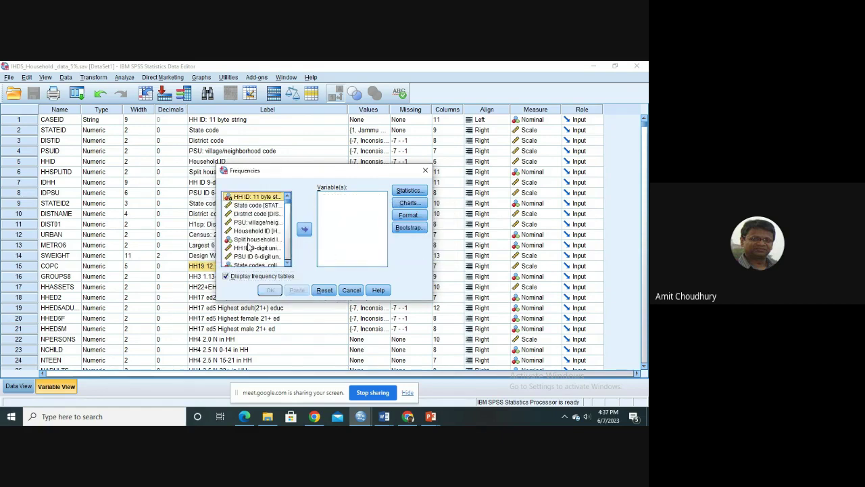
Step: Add HH4 2.0 N in HH as the variable to analyse in the Frequencies dialog
double_click(288, 263)
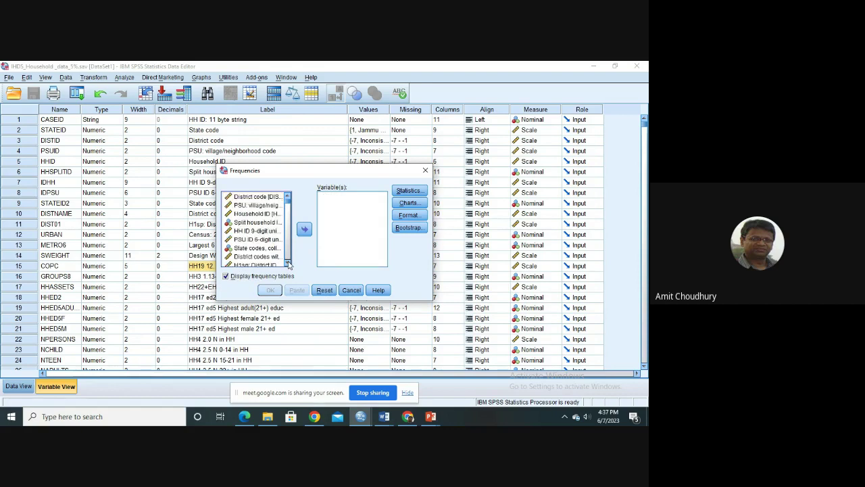
double_click(288, 263)
double_click(287, 263)
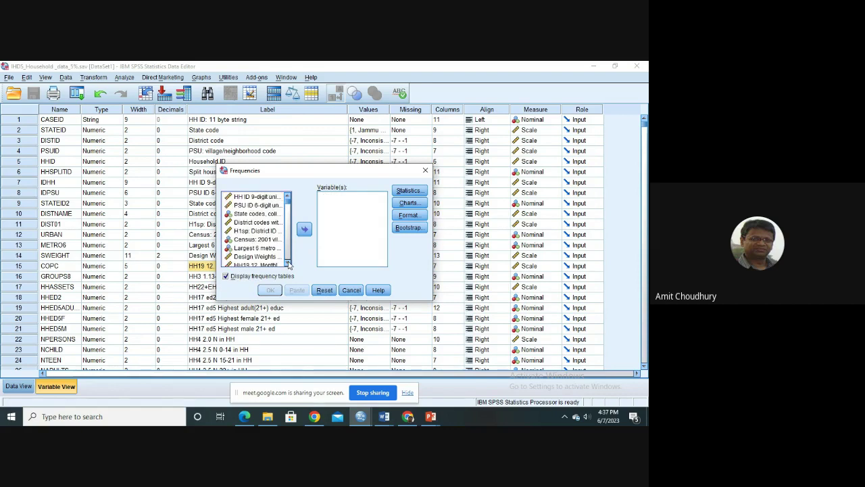
double_click(288, 264)
double_click(288, 264)
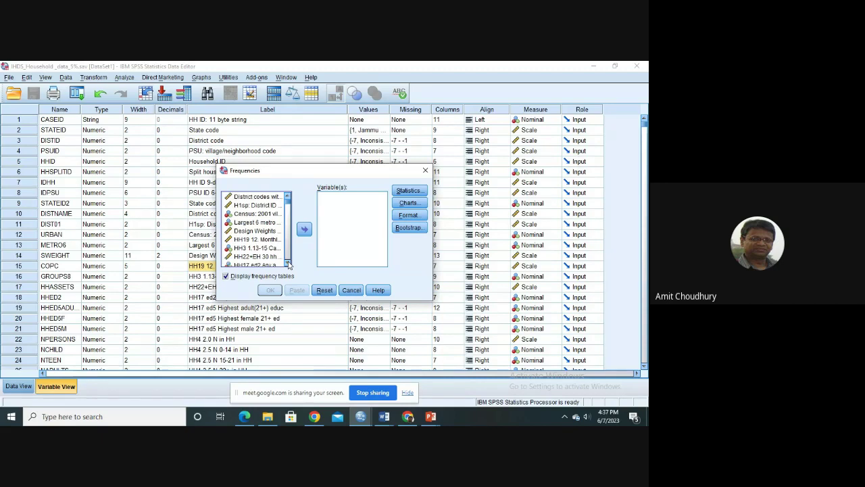
double_click(288, 264)
double_click(288, 263)
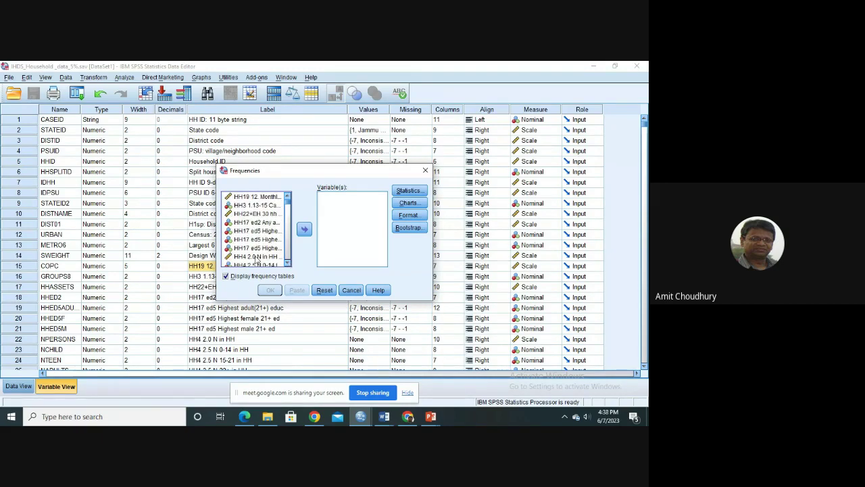
left_click(257, 258)
left_click(305, 229)
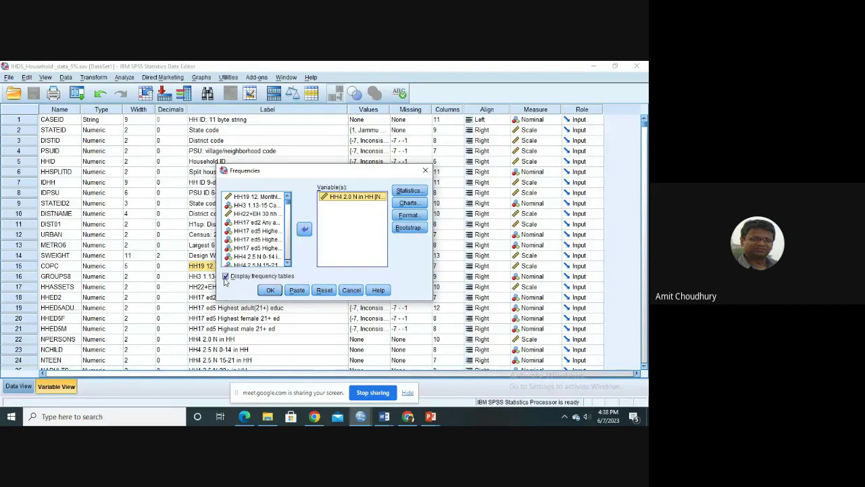
Step: Turn off the display of frequency tables and request the mean, median and quartiles in the Frequencies statistics
left_click(226, 277)
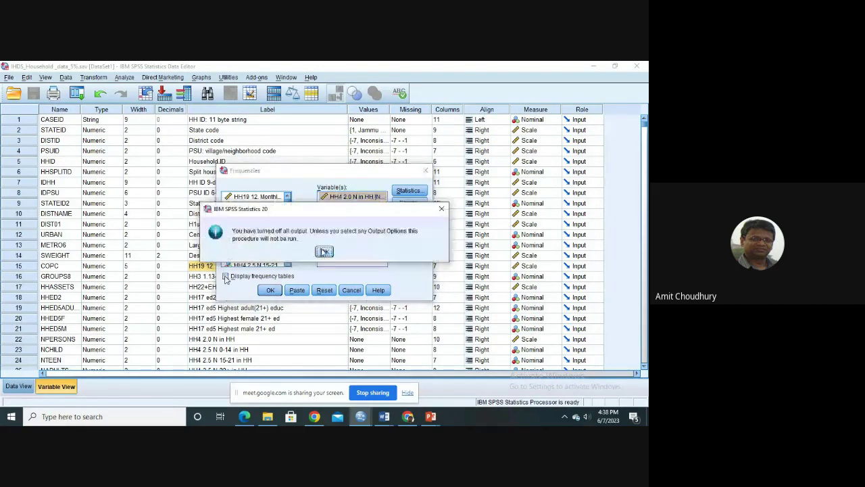
left_click(324, 251)
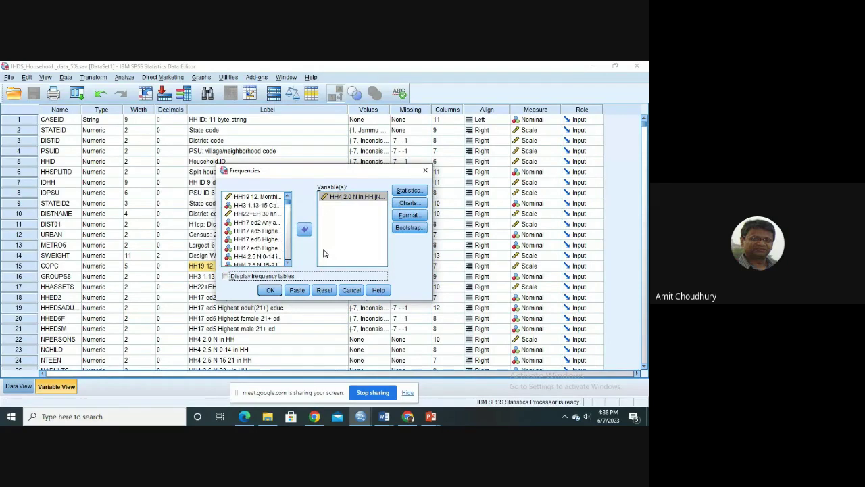
left_click(414, 193)
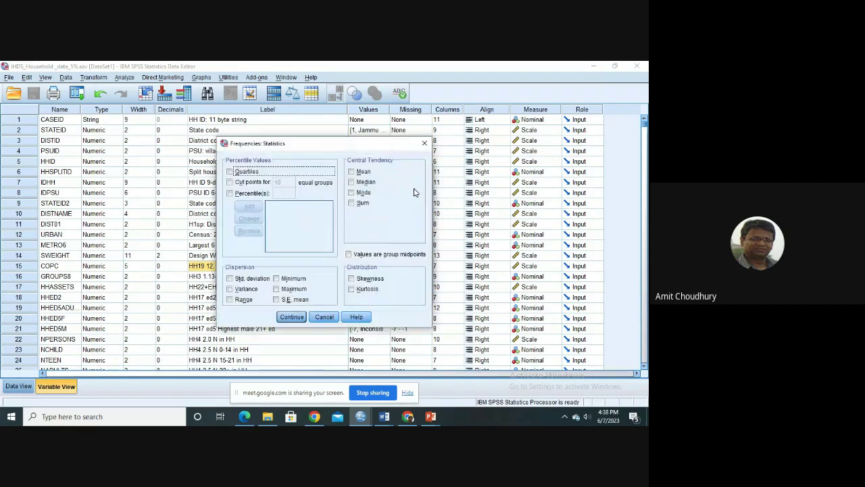
left_click(352, 183)
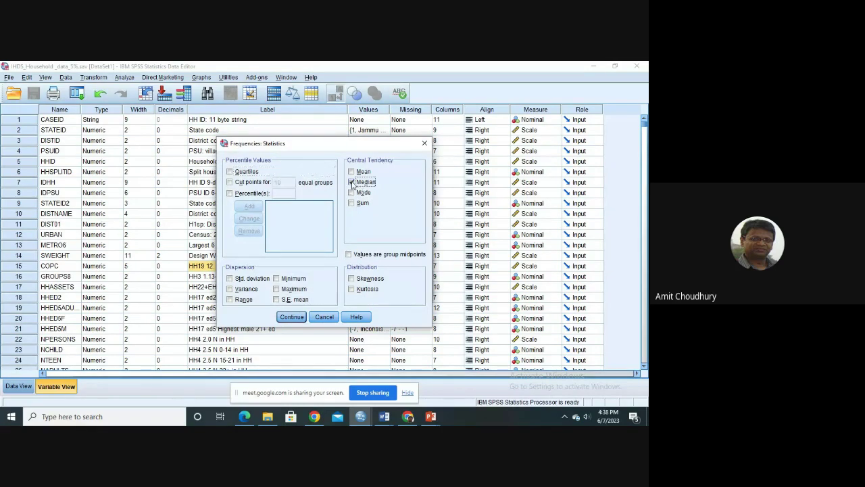
left_click(352, 172)
left_click(230, 173)
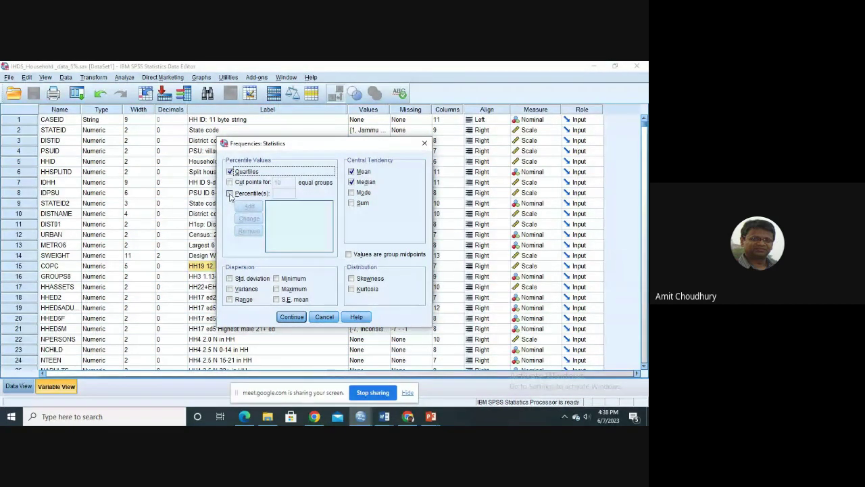
Step: Request the 20th and 90th percentiles in the Frequencies statistics
left_click(230, 194)
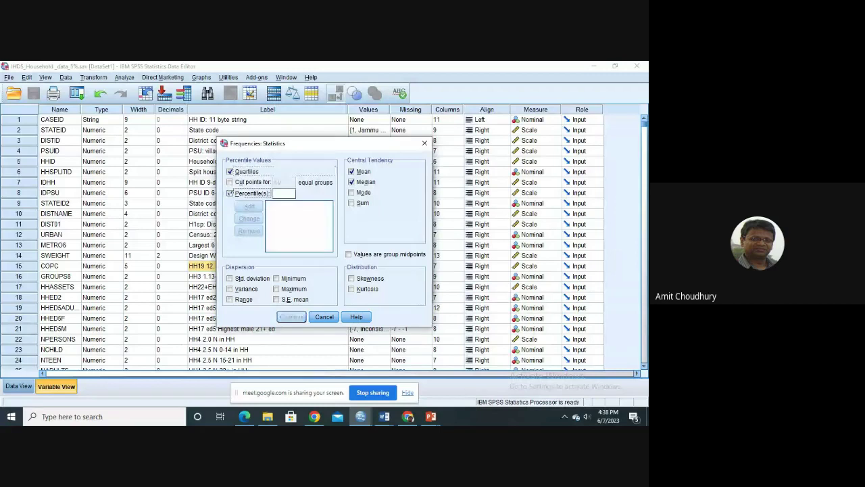
left_click(284, 194)
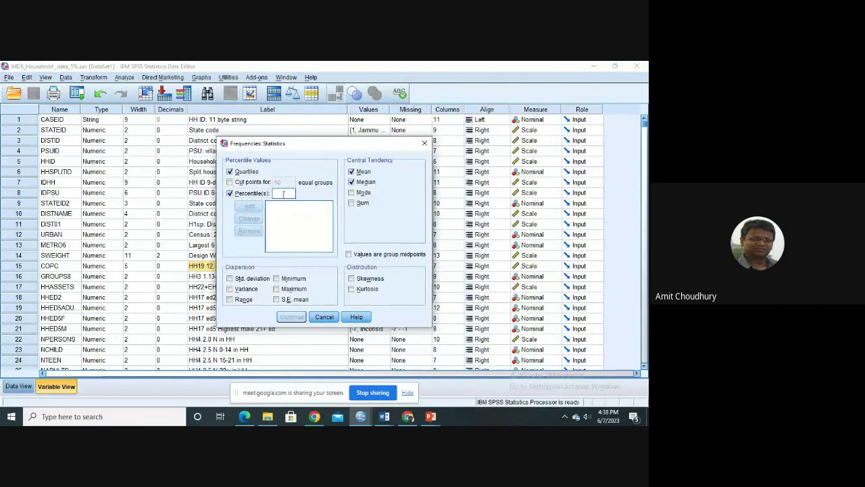
type("20")
left_click(255, 208)
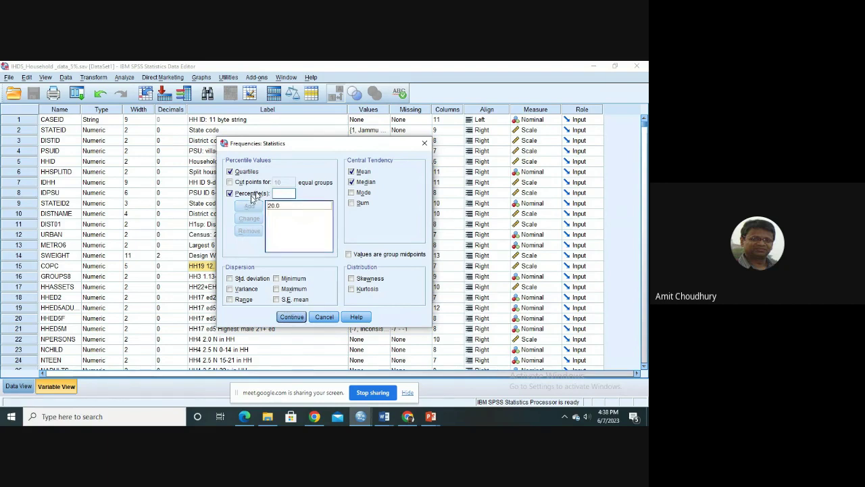
left_click(284, 194)
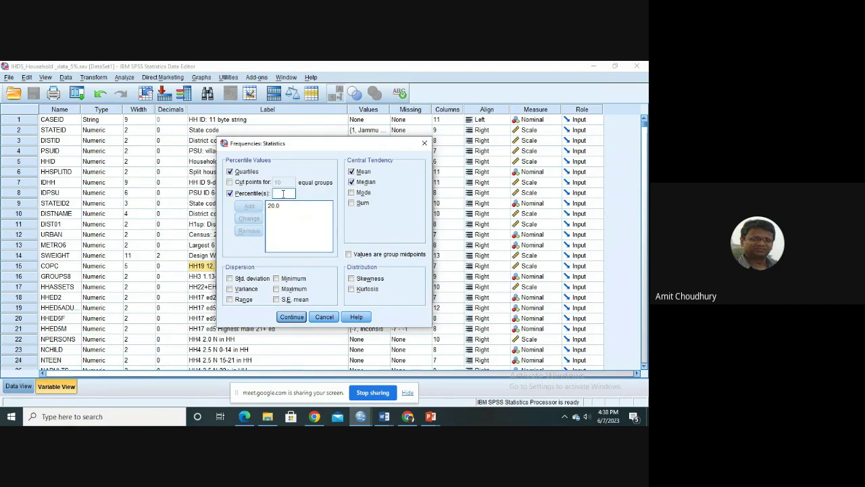
type("90")
left_click(249, 206)
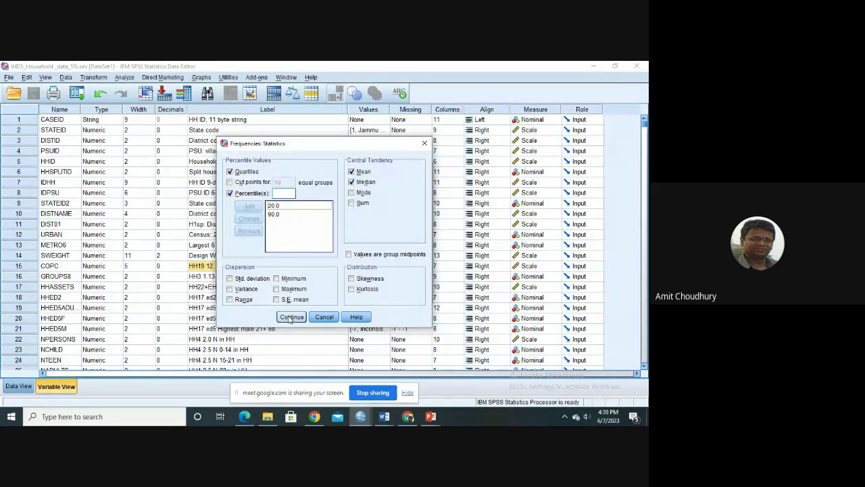
Step: Accept the chosen statistics and run the Frequencies analysis
left_click(290, 317)
left_click(291, 316)
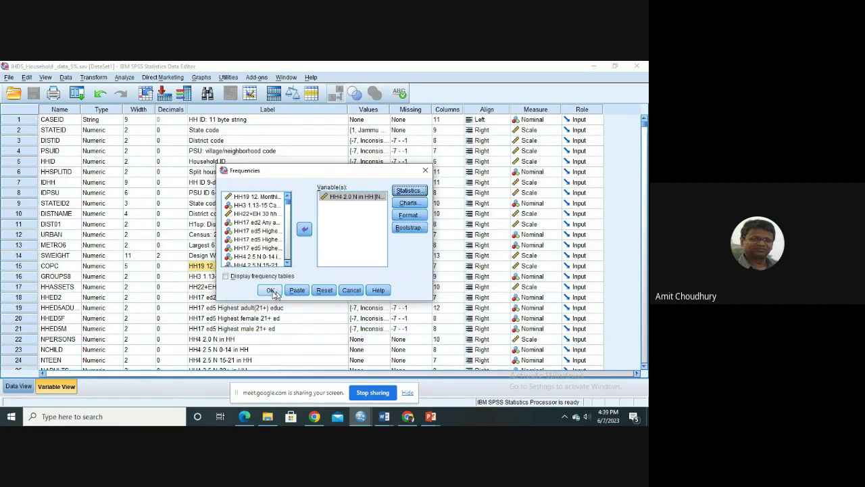
key("Return")
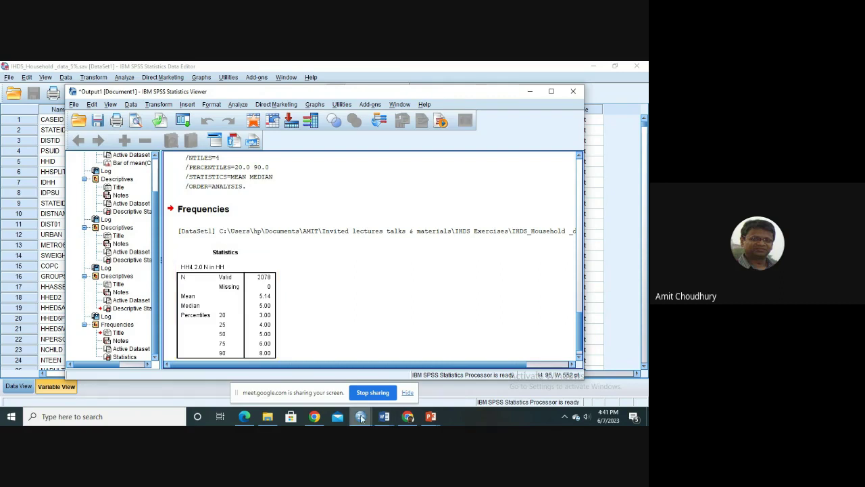
Step: Return to the Data Editor and copy the label text HH3 1.13-15 Caste/religion 8cats of the GROUPS8 variable
mouse_move(361, 419)
left_click(366, 377)
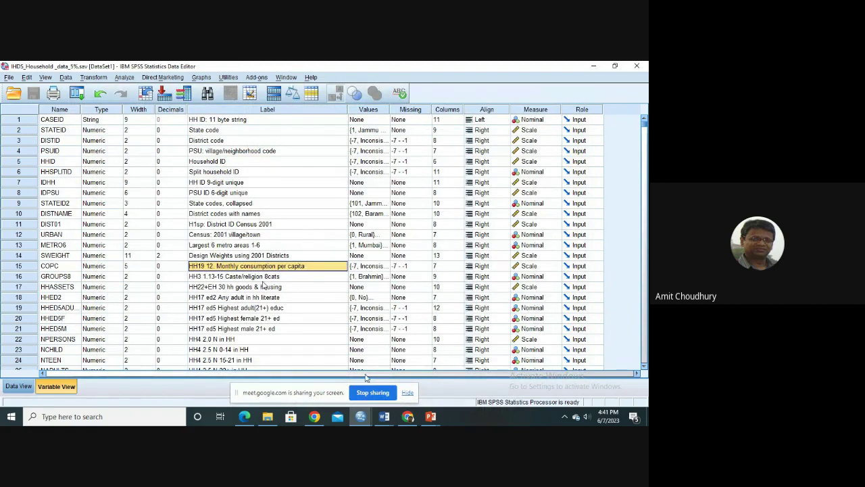
left_click(245, 277)
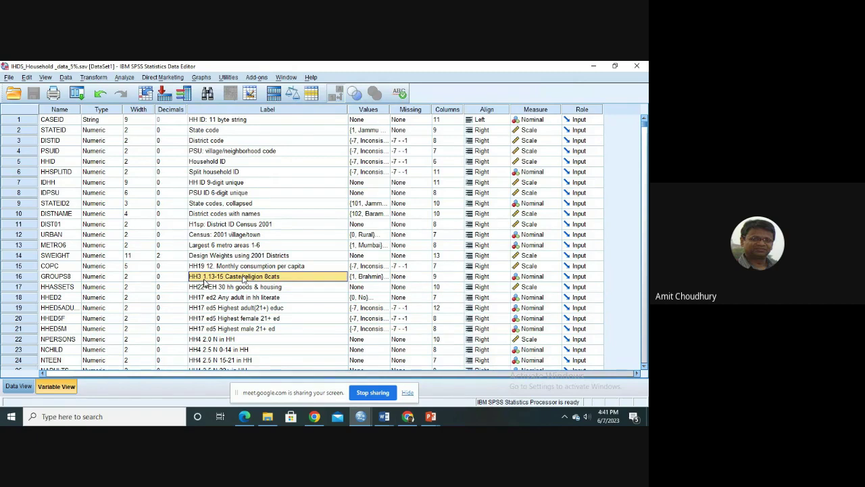
double_click(293, 276)
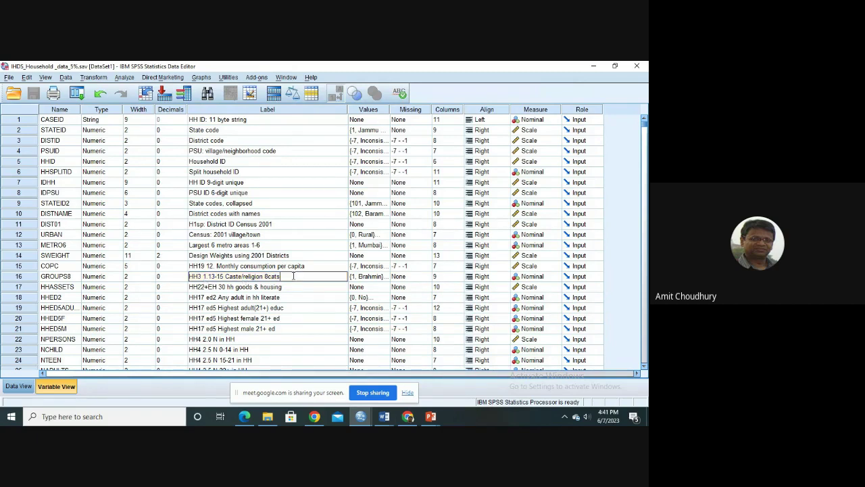
left_click_drag(293, 275, 190, 276)
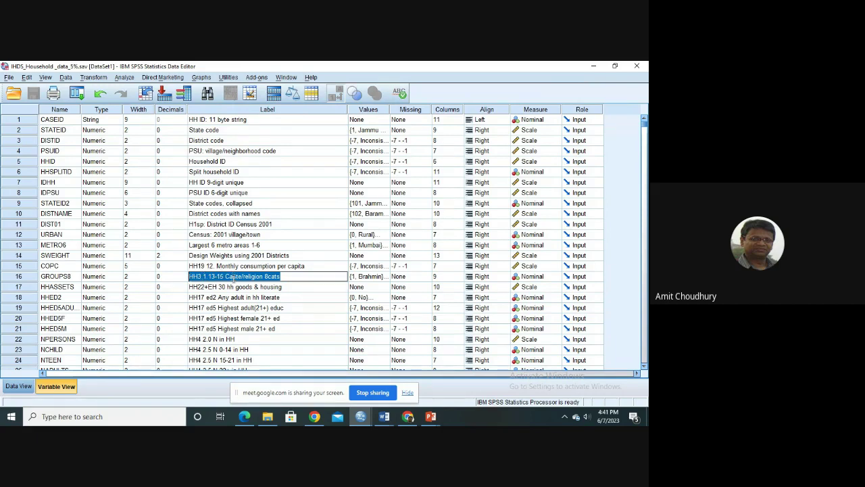
right_click(233, 278)
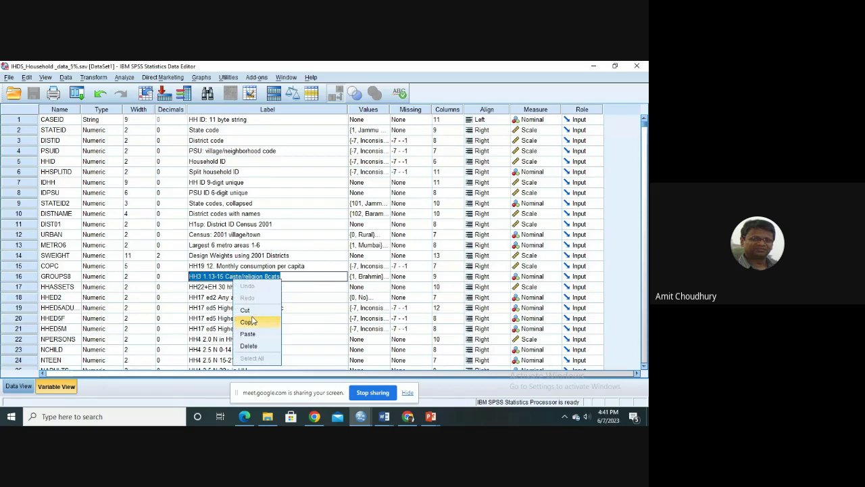
left_click(249, 322)
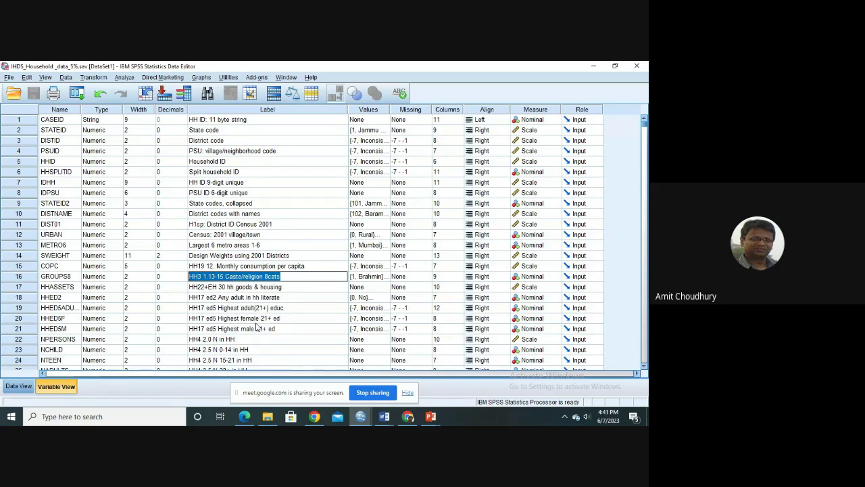
Step: Check the measurement level of the GROUPS8 variable and select its label cell again
left_click(295, 276)
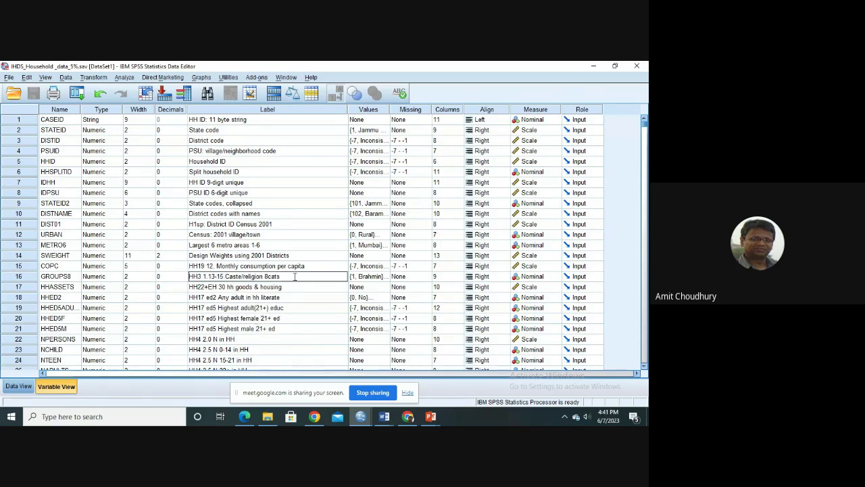
left_click(541, 279)
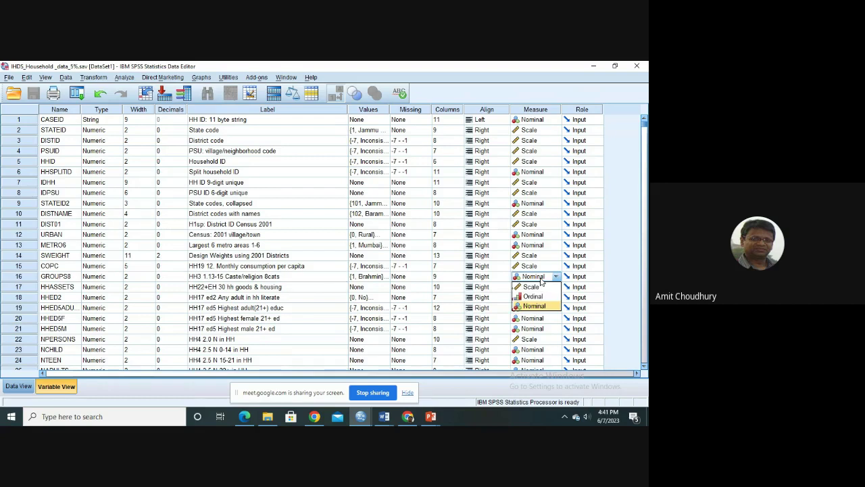
left_click(290, 278)
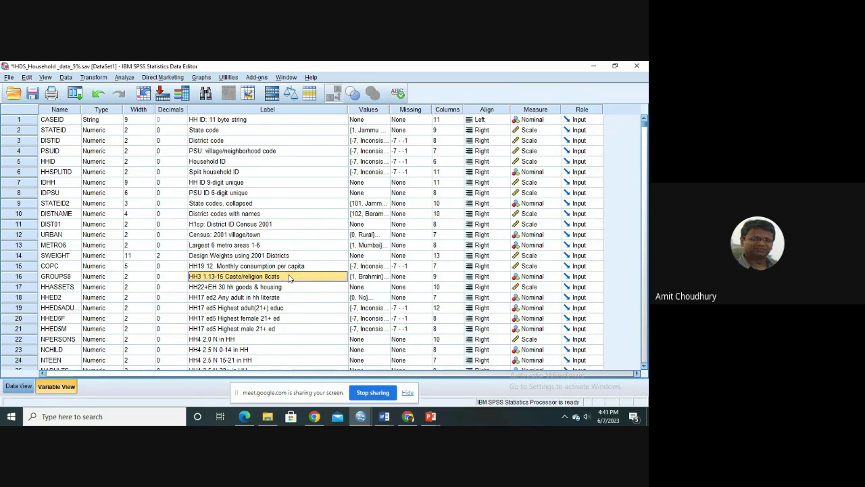
left_click(276, 268)
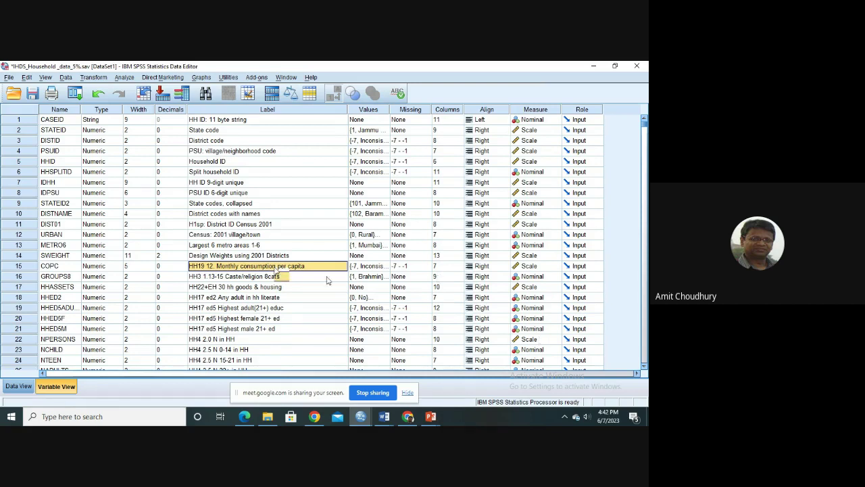
left_click(227, 278)
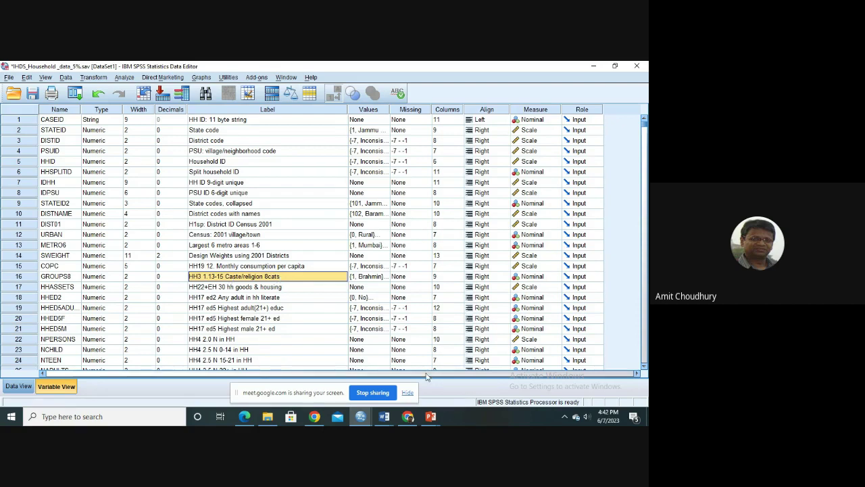
Step: Switch to the Word exercise list and insert a new item 3 reading Obtain frequency distribution of HH3 1.13-15 Caste/religion 8cats
left_click(385, 417)
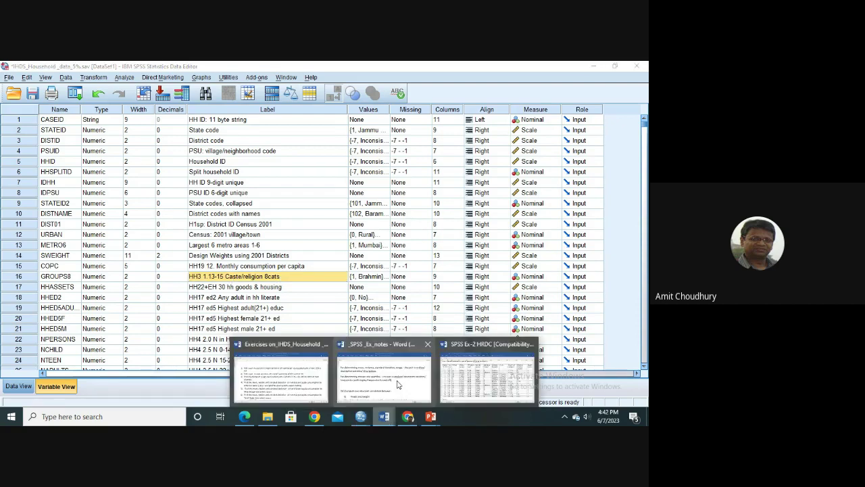
left_click(282, 382)
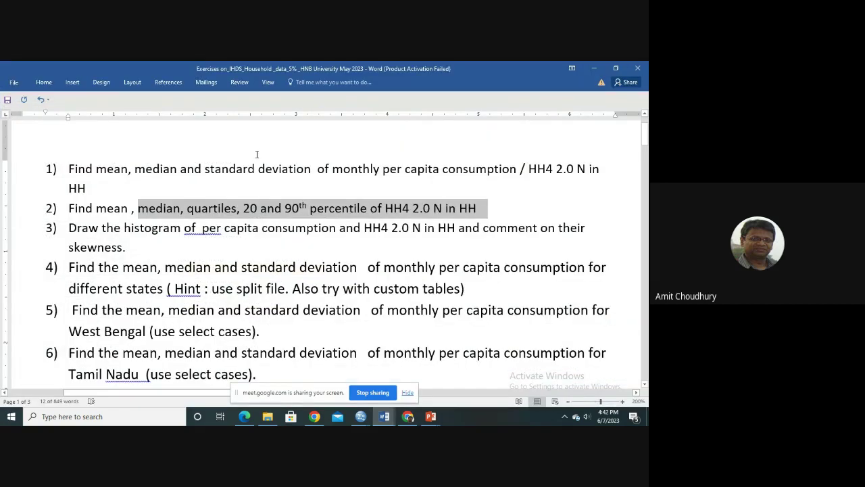
left_click(490, 210)
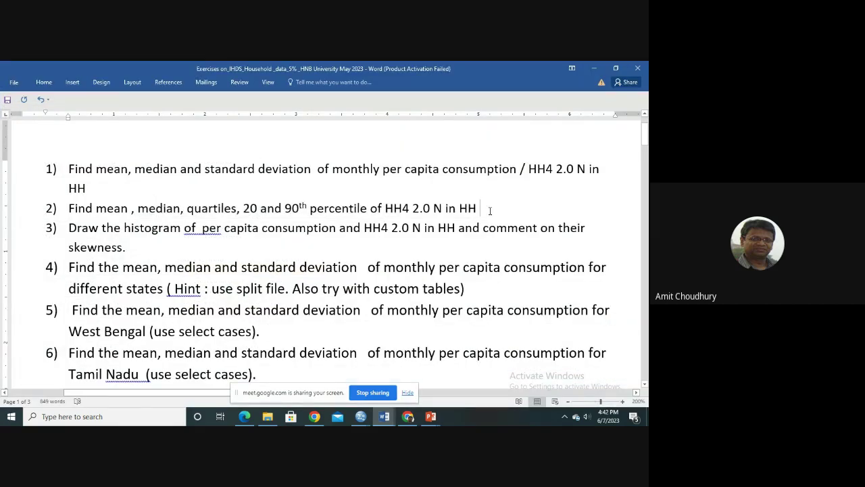
key("Return")
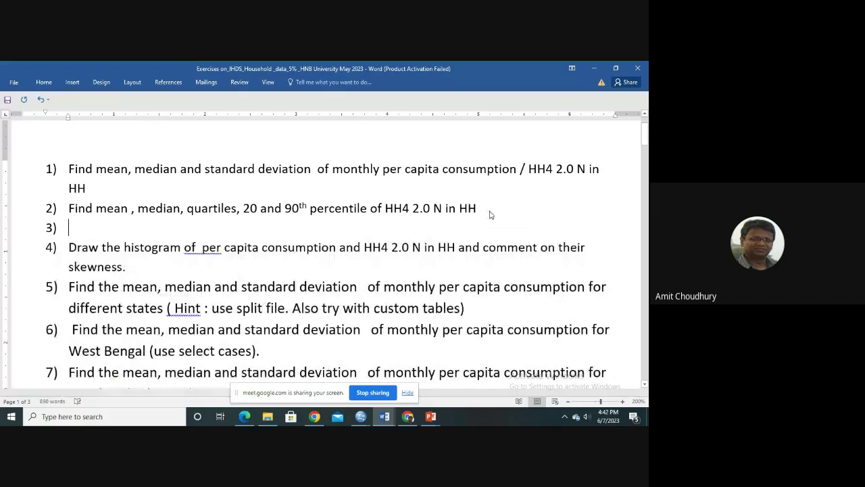
type("obtain freque")
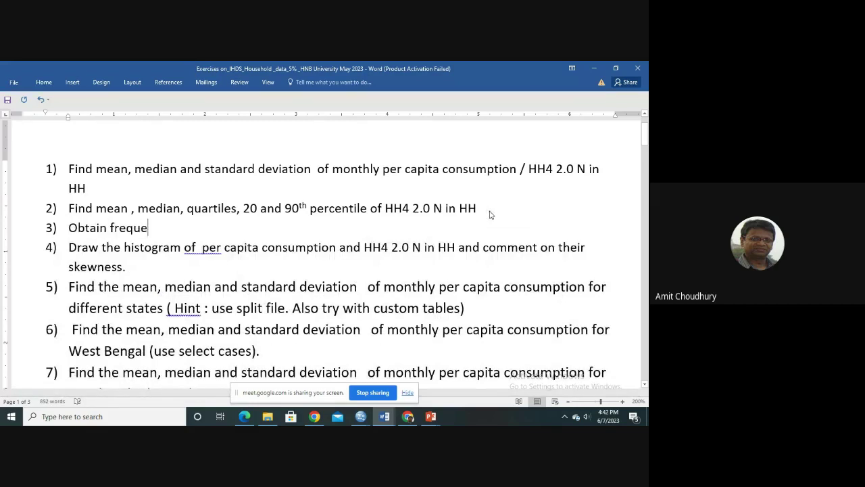
type("ncy distributio")
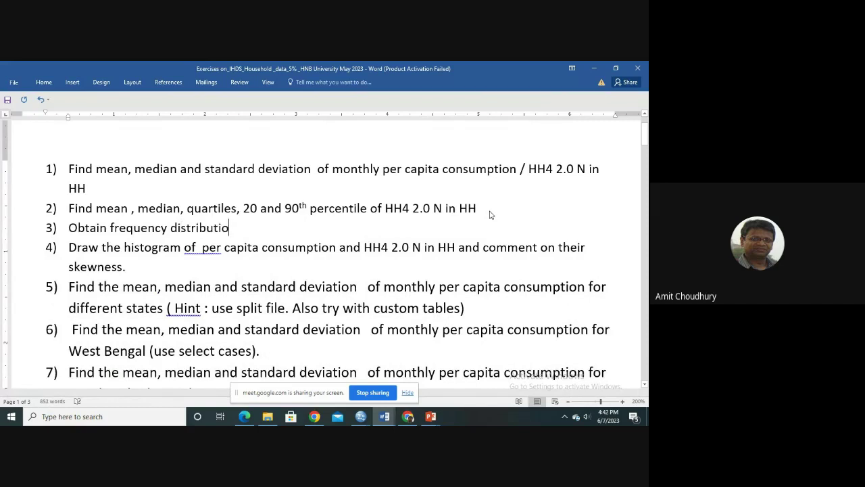
type("n of")
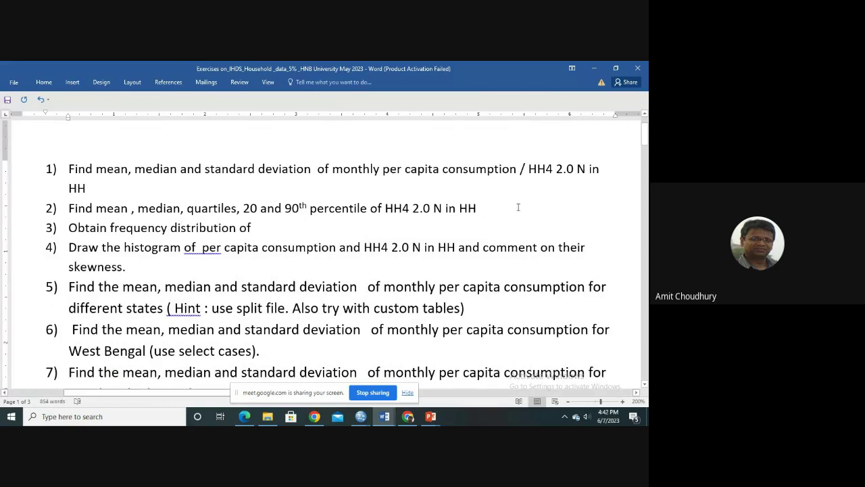
right_click(271, 227)
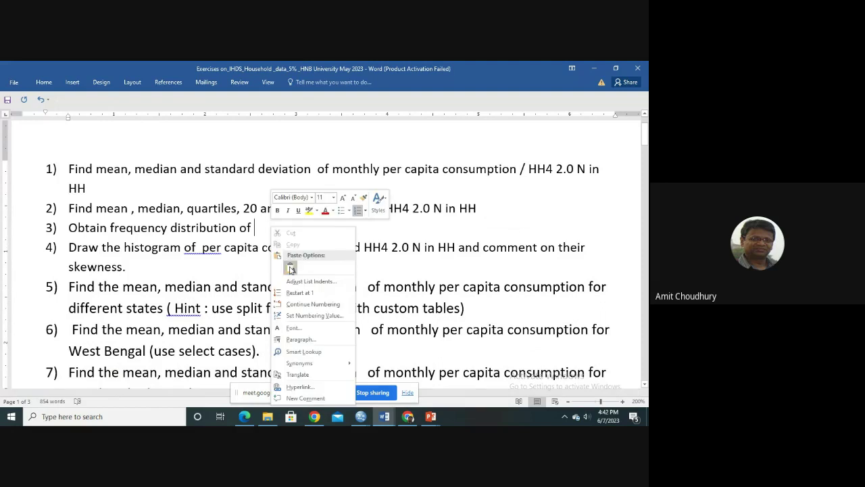
left_click(291, 269)
type(".13-15 Caste/religion 8cats.")
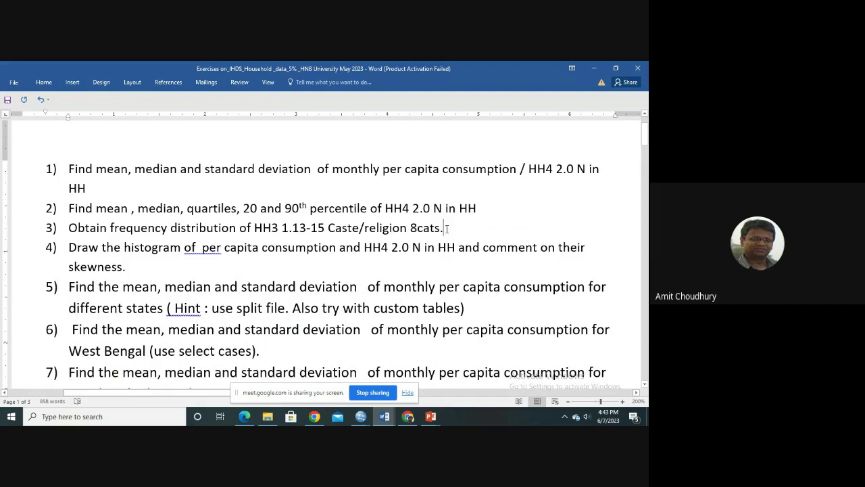
Step: Highlight the new exercise 3, narrowing the selection to the words frequency distribution
left_click_drag(444, 228, 76, 236)
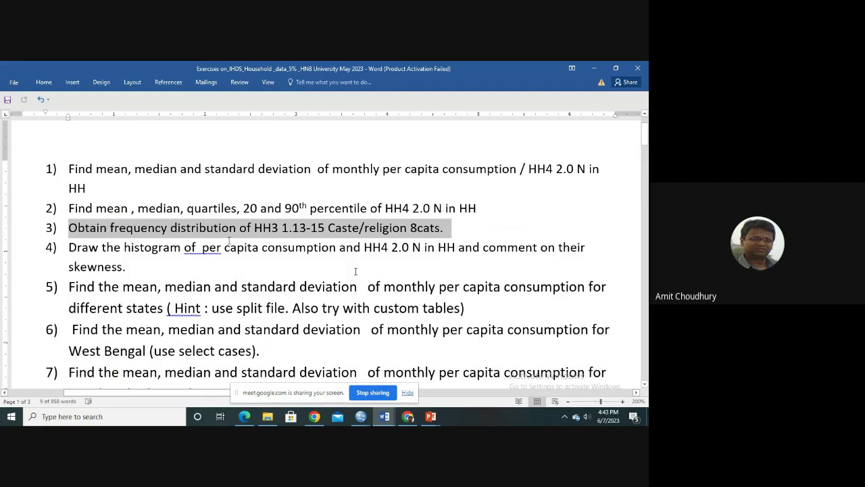
left_click(160, 228)
left_click_drag(145, 229, 235, 230)
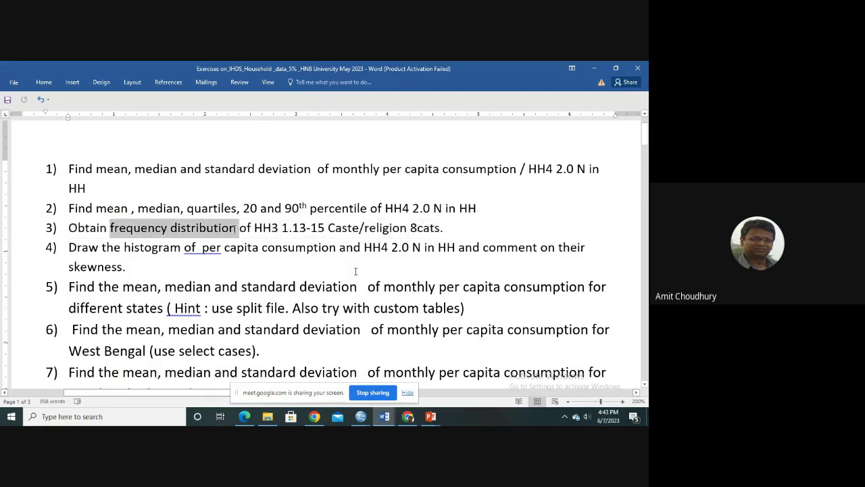
Step: Look up the instructions for constructing a frequency distribution table in the _SPSS _Ex_notes document and highlight them
mouse_move(374, 405)
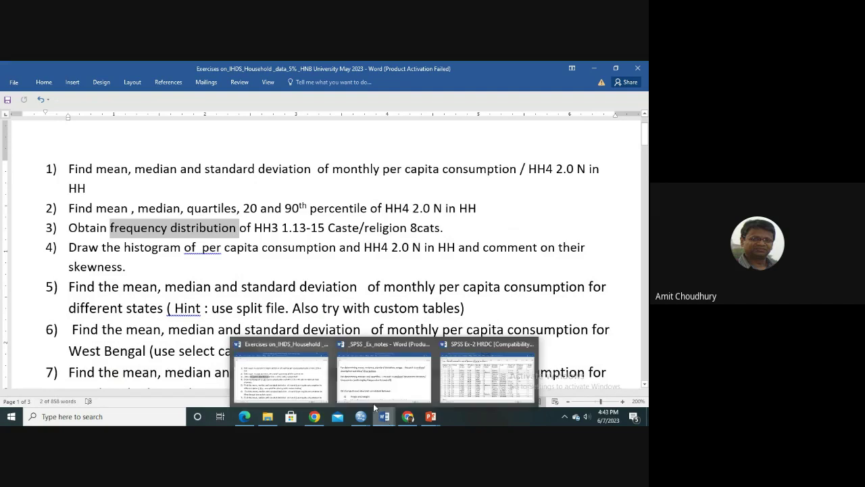
left_click(382, 376)
left_click_drag(394, 227, 313, 301)
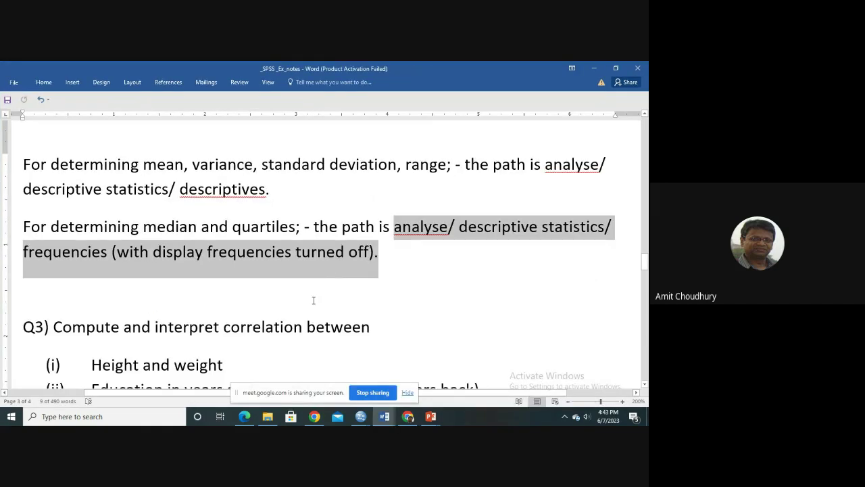
scroll(313, 301, "up", 1)
scroll(313, 301, "up", 8)
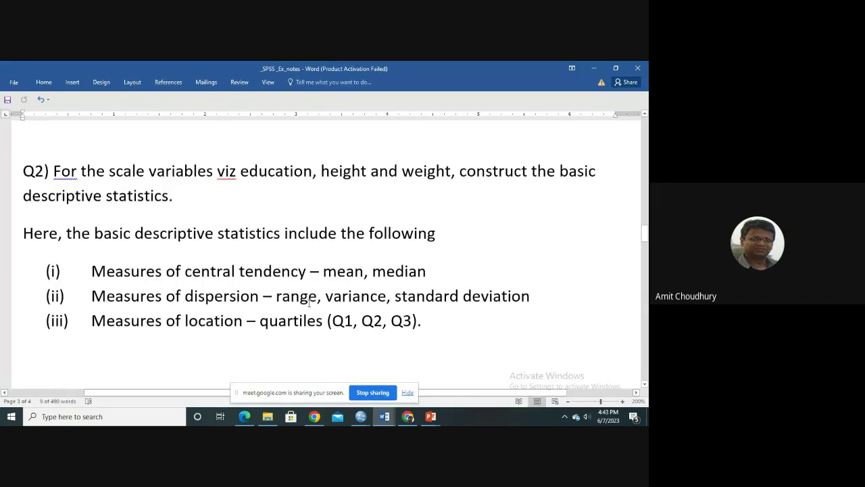
scroll(309, 303, "up", 5)
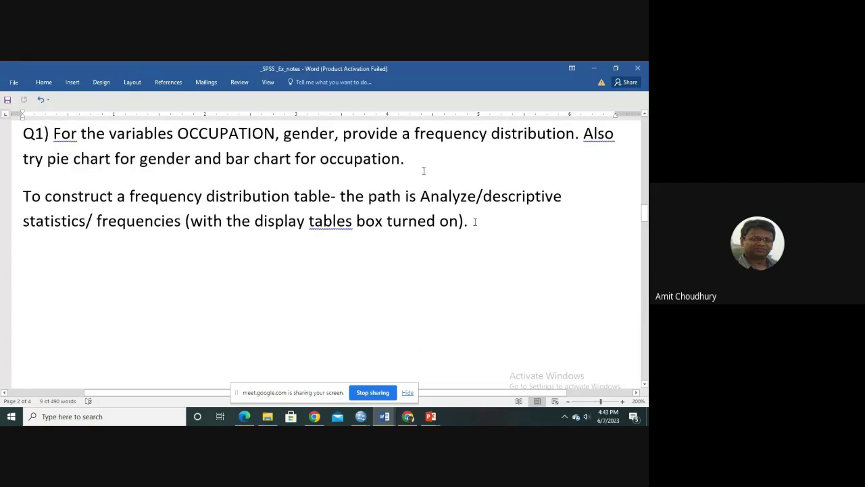
left_click_drag(473, 237, 27, 198)
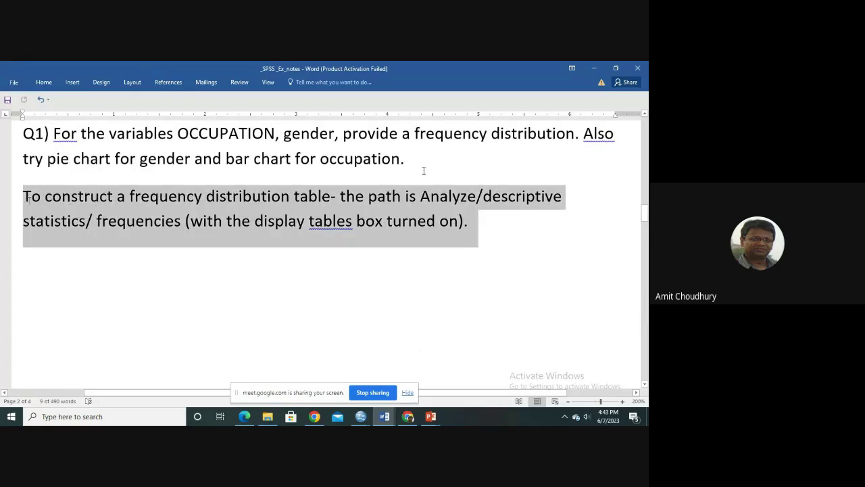
left_click(117, 270)
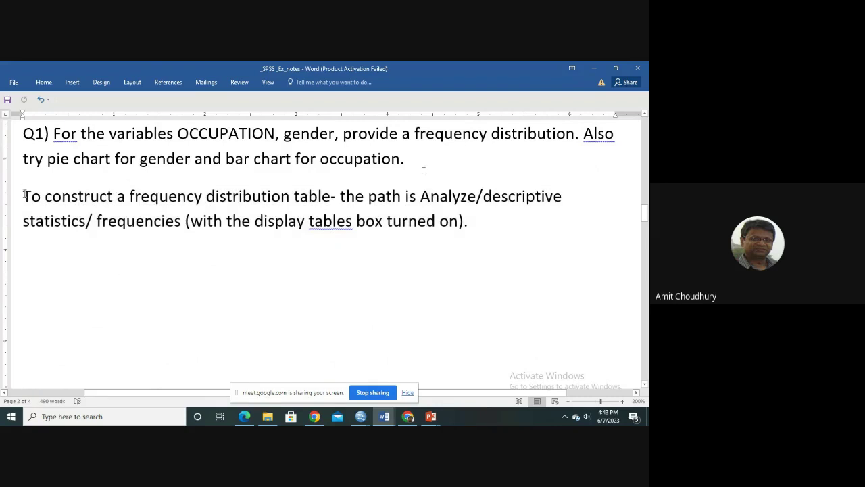
left_click(513, 231, "shift")
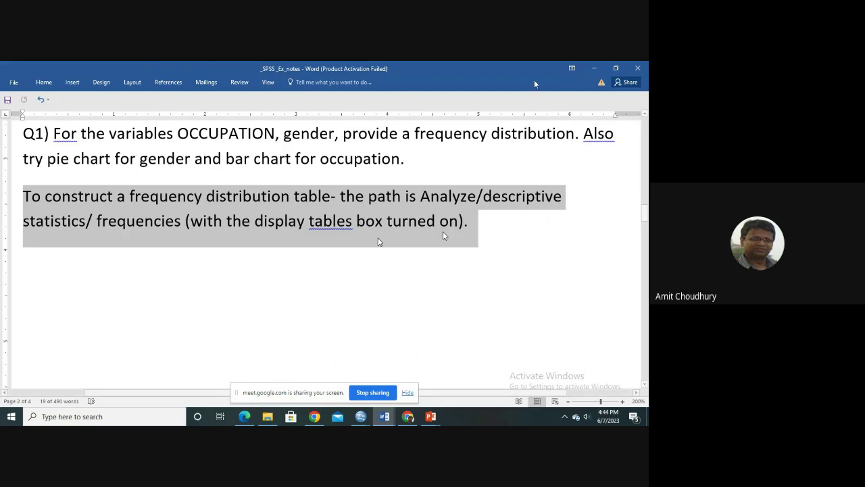
Step: Return to the IHDS household data in SPSS, start a Frequencies analysis and reset its settings to the defaults
key("alt+Tab")
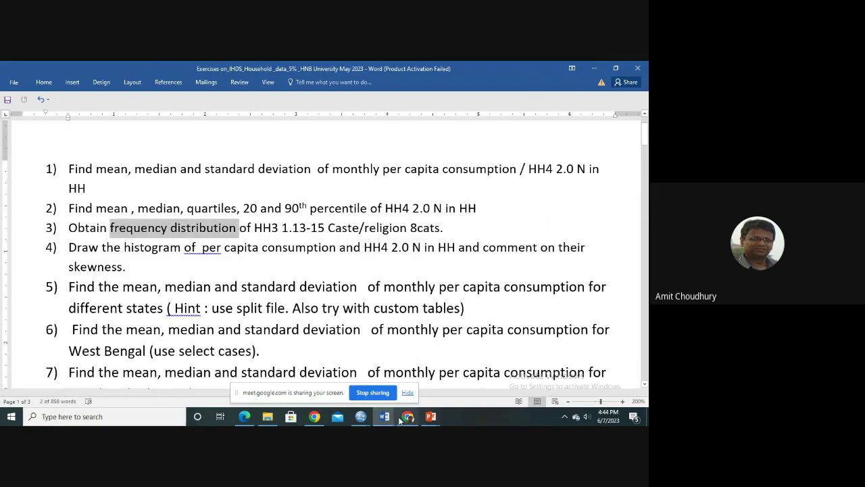
mouse_move(361, 416)
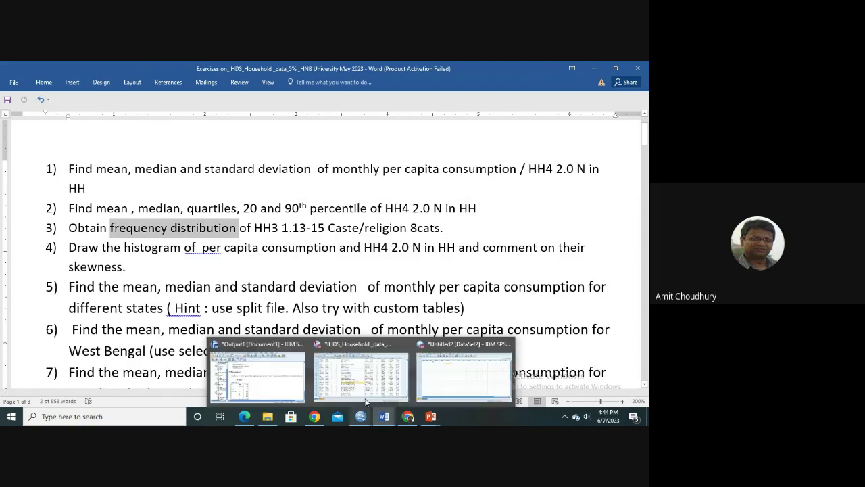
left_click(367, 371)
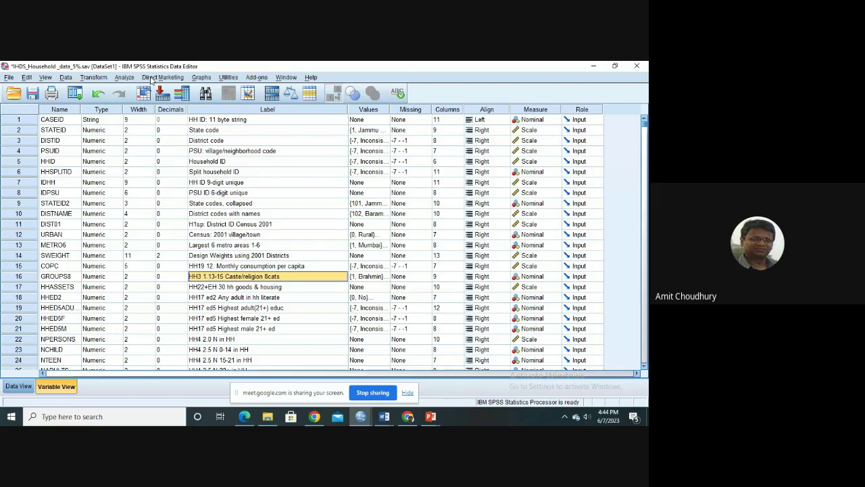
left_click(124, 77)
mouse_move(200, 106)
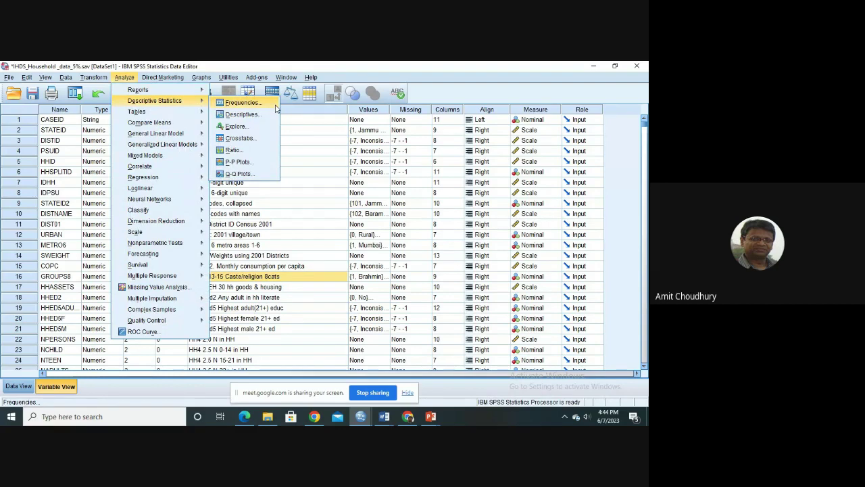
left_click(243, 102)
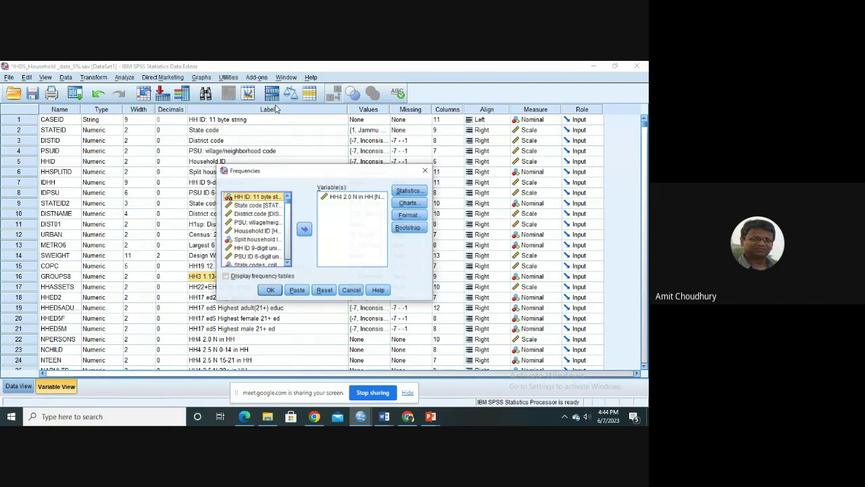
left_click(323, 290)
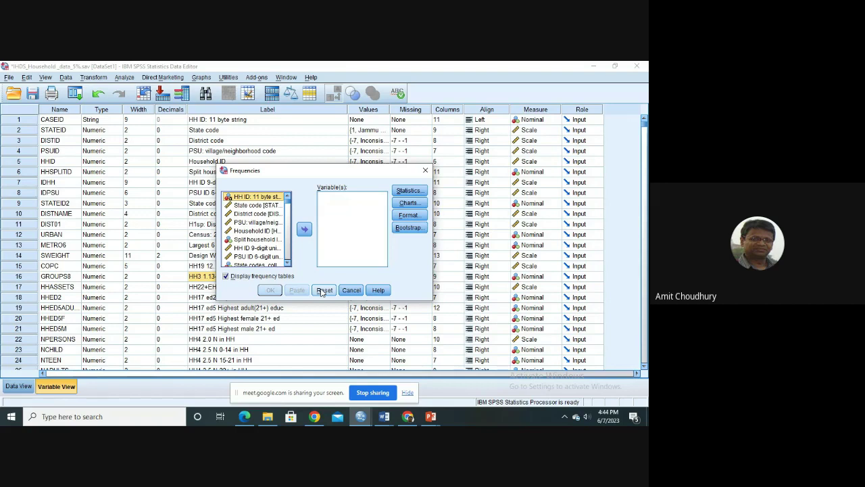
Step: Add HH3 1.13-15 Caste/religion 8cats as the analysis variable and run Frequencies with frequency tables displayed
left_click(287, 264)
left_click(288, 264)
left_click(287, 264)
left_click(287, 264)
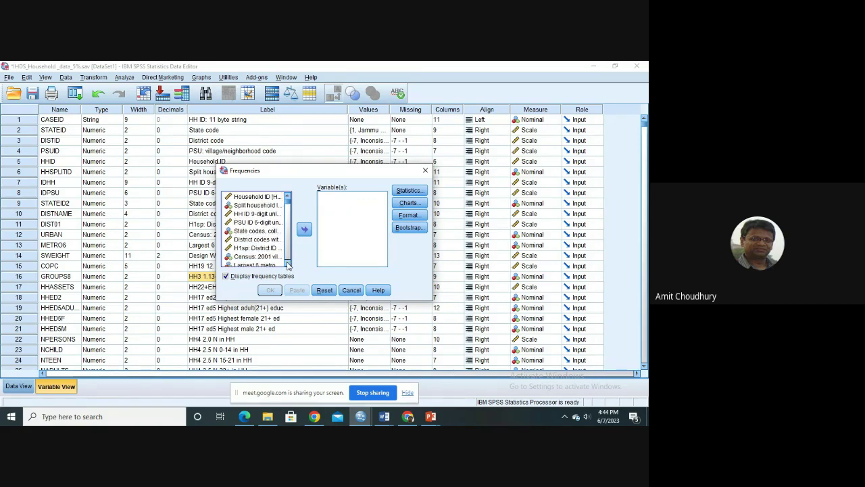
left_click(287, 264)
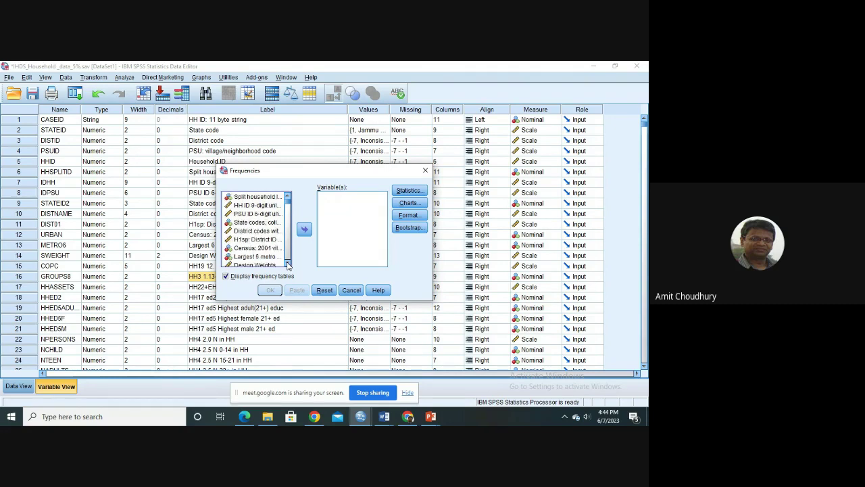
left_click(287, 264)
left_click(288, 264)
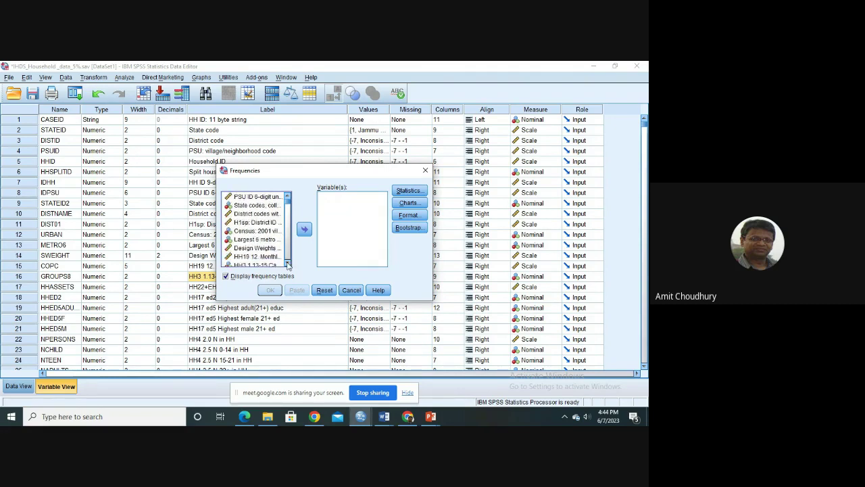
left_click(288, 265)
left_click(255, 258)
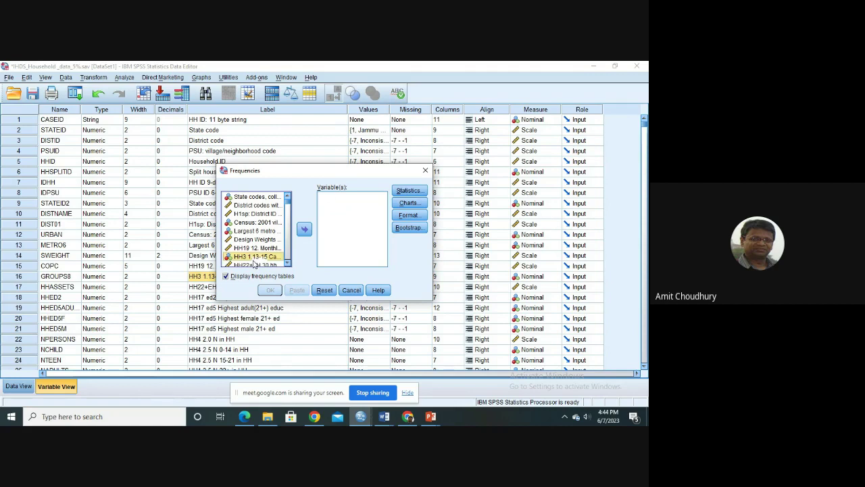
left_click(305, 230)
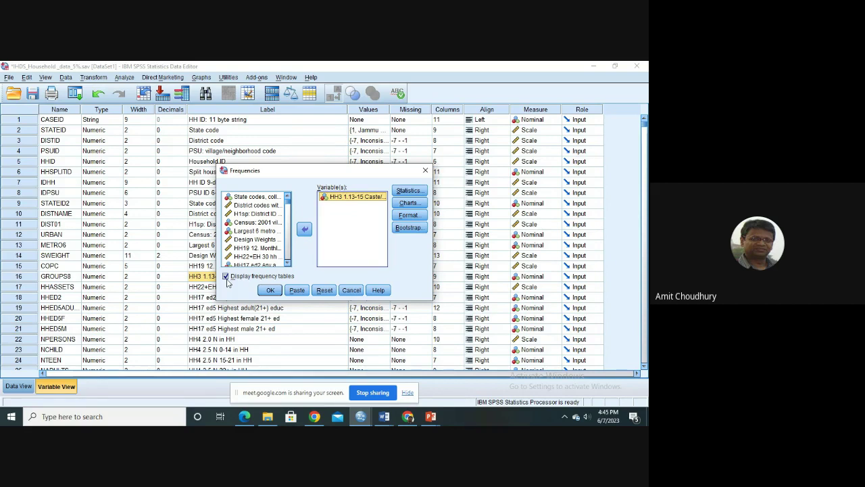
left_click(269, 290)
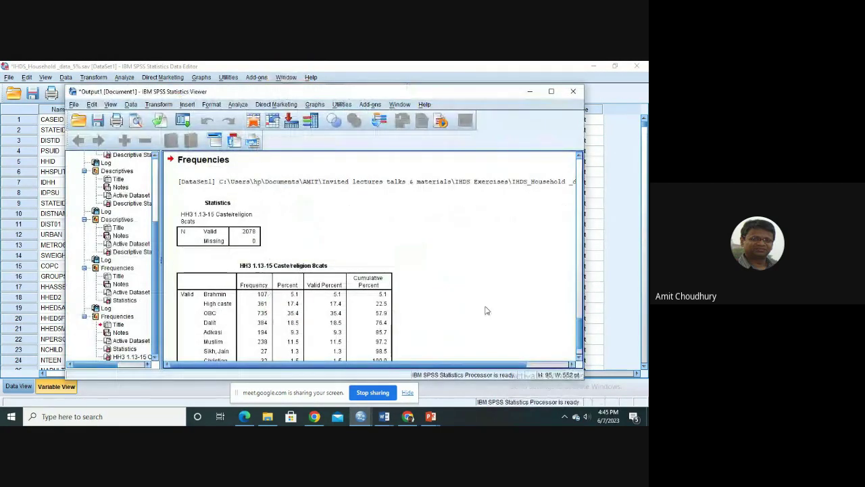
Step: Examine the caste/religion frequency table in the output, including its percent and cumulative percent columns
left_click(579, 359)
left_click(579, 360)
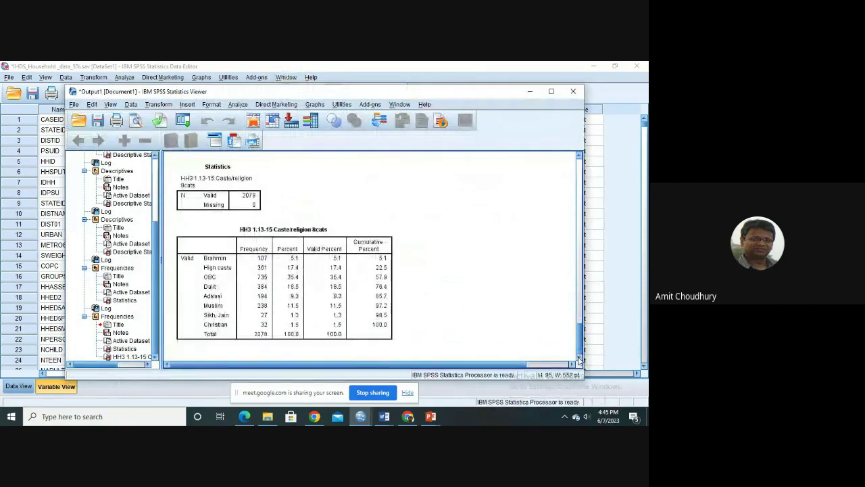
left_click(209, 260)
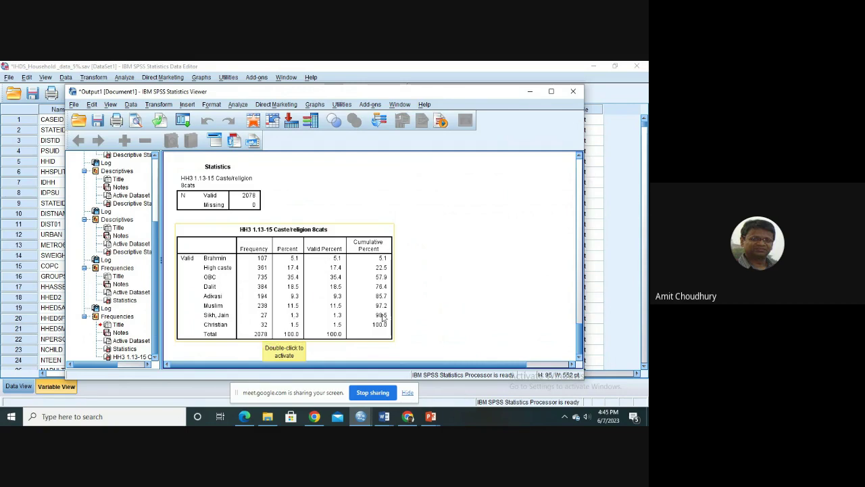
left_click(362, 331)
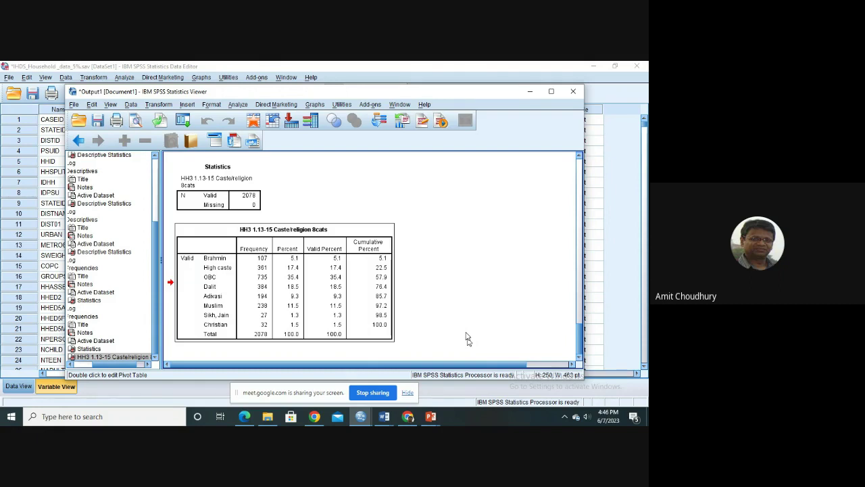
left_click(362, 315)
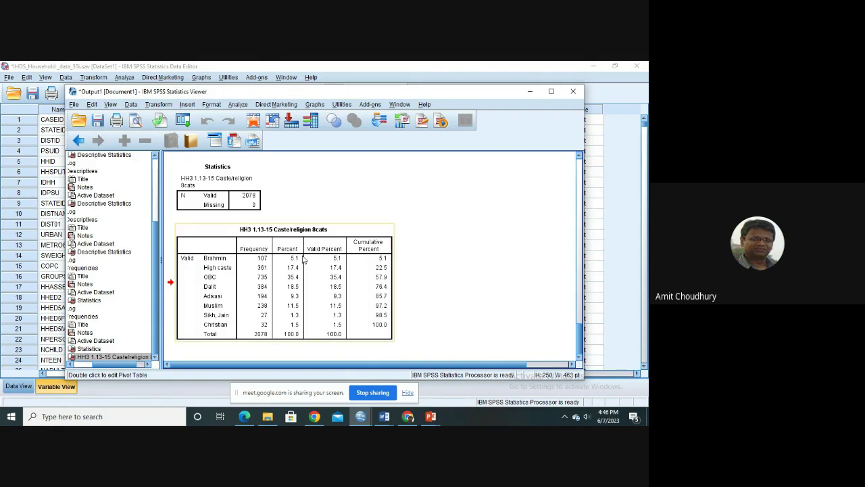